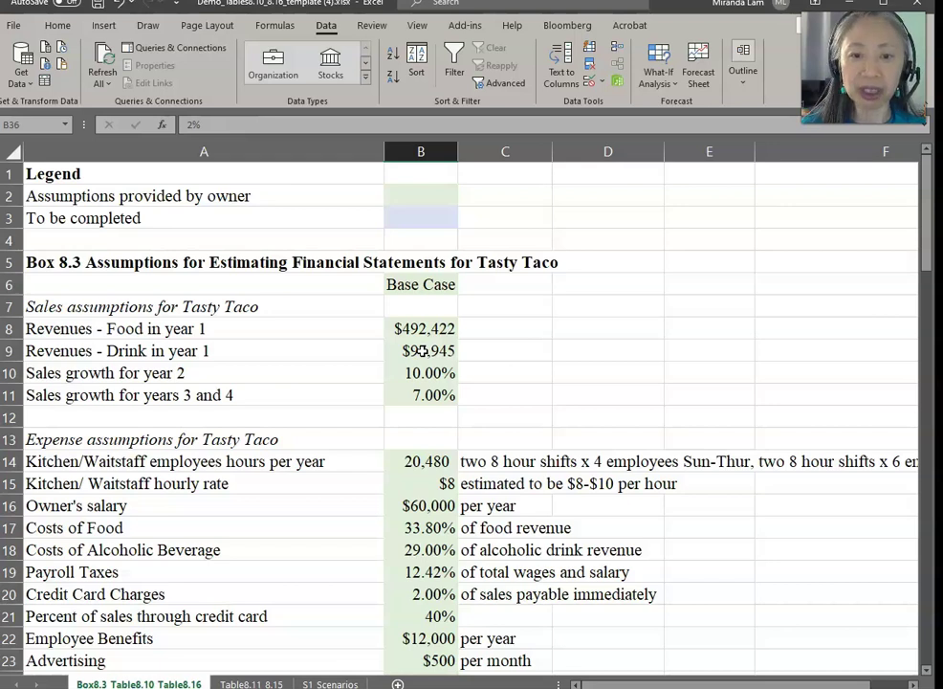
Review the Box 8.3 sales, expense and balance sheet assumptions through to the Table 8.10 start-up costs and depreciation layout.
{"action": "scroll", "coordinate": [421, 351], "scroll_direction": "down", "scroll_amount": 2}
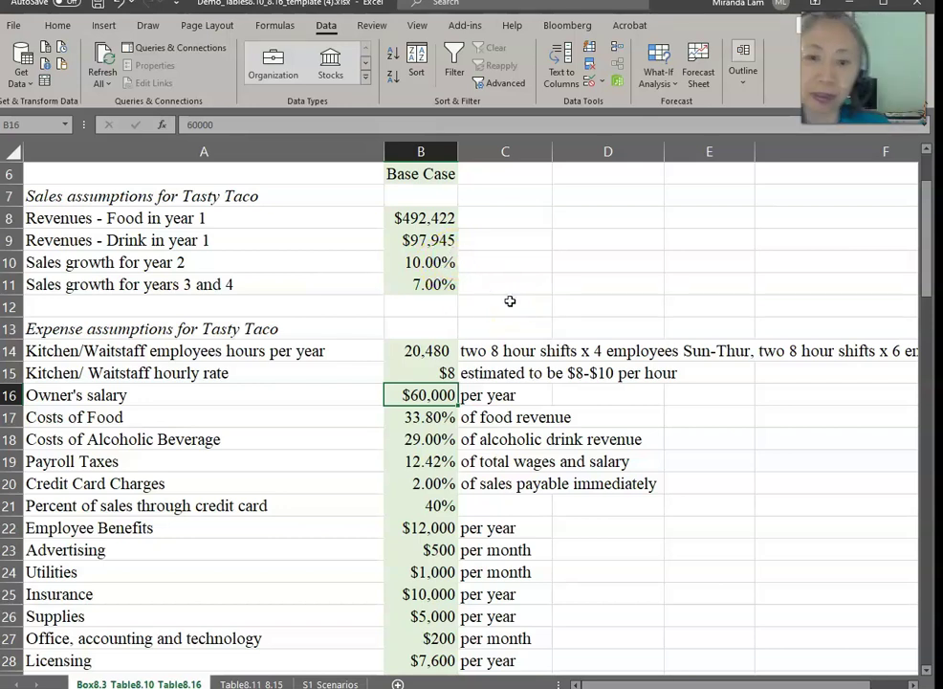
{"action": "scroll", "coordinate": [510, 301], "scroll_direction": "down", "scroll_amount": 2}
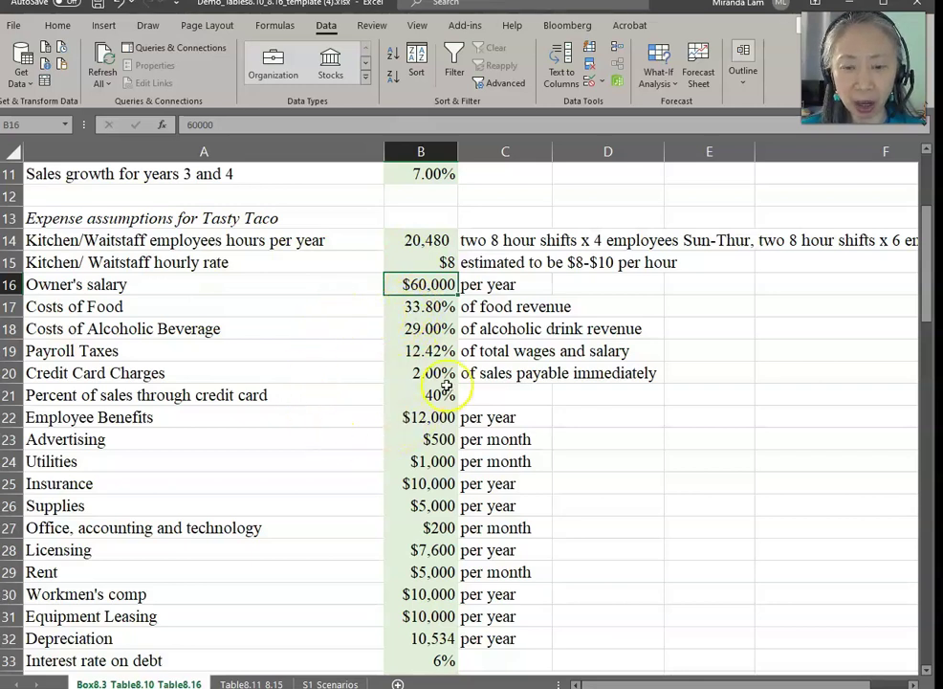
{"action": "scroll", "coordinate": [314, 429], "scroll_direction": "down", "scroll_amount": 2}
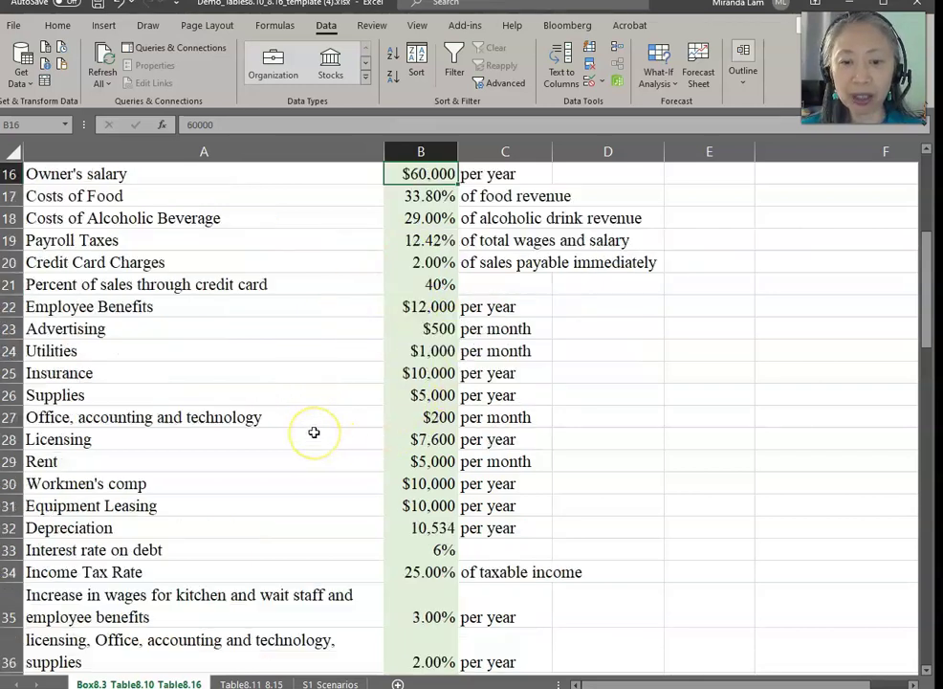
{"action": "scroll", "coordinate": [314, 433], "scroll_direction": "down", "scroll_amount": 2}
{"action": "scroll", "coordinate": [313, 432], "scroll_direction": "down", "scroll_amount": 5}
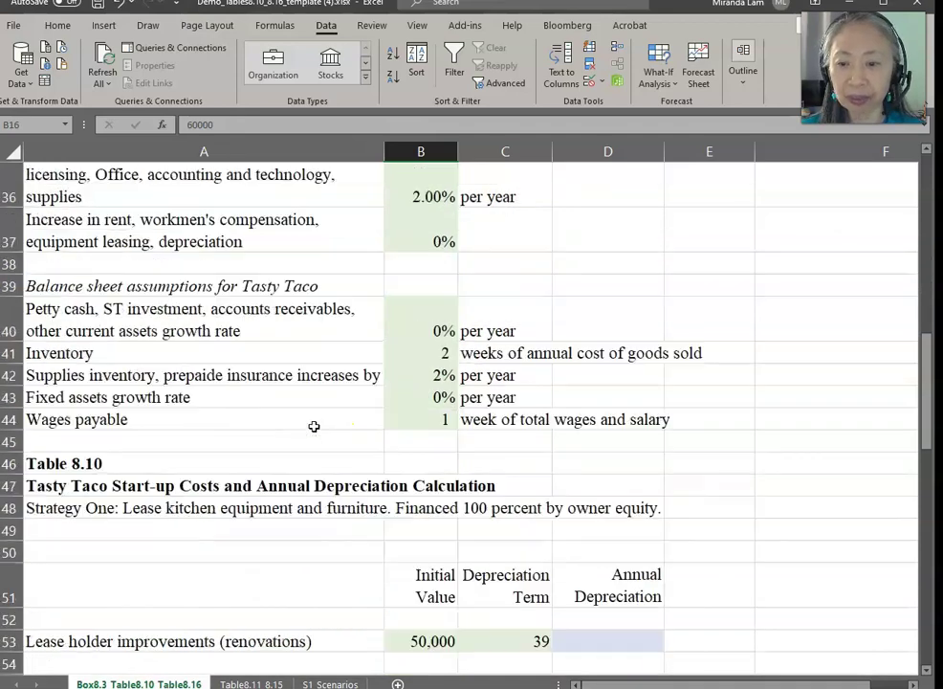
{"action": "scroll", "coordinate": [313, 426], "scroll_direction": "down", "scroll_amount": 2}
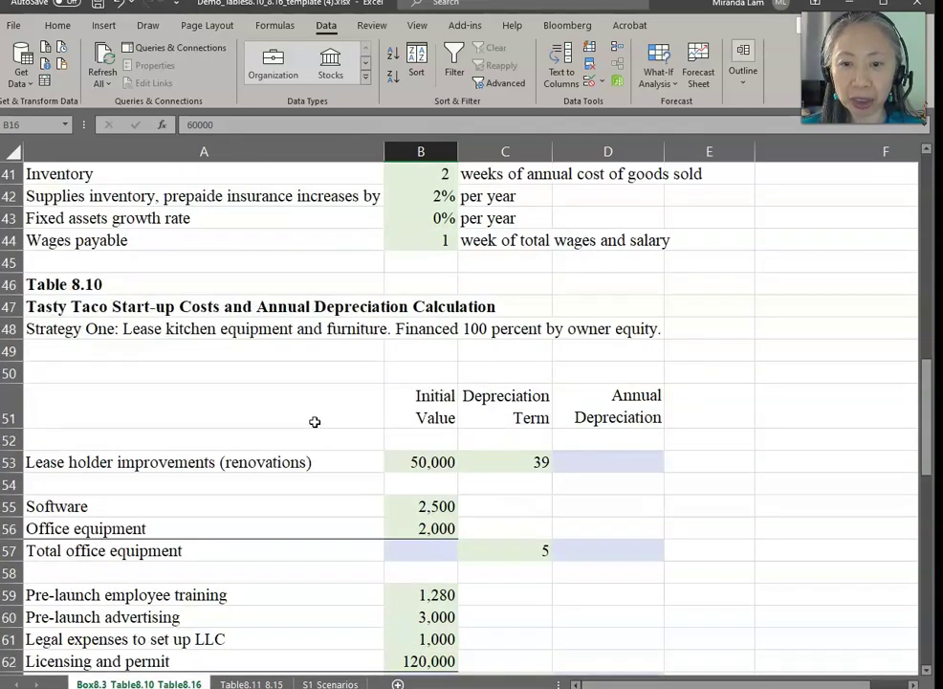
{"action": "scroll", "coordinate": [314, 422], "scroll_direction": "down", "scroll_amount": 2}
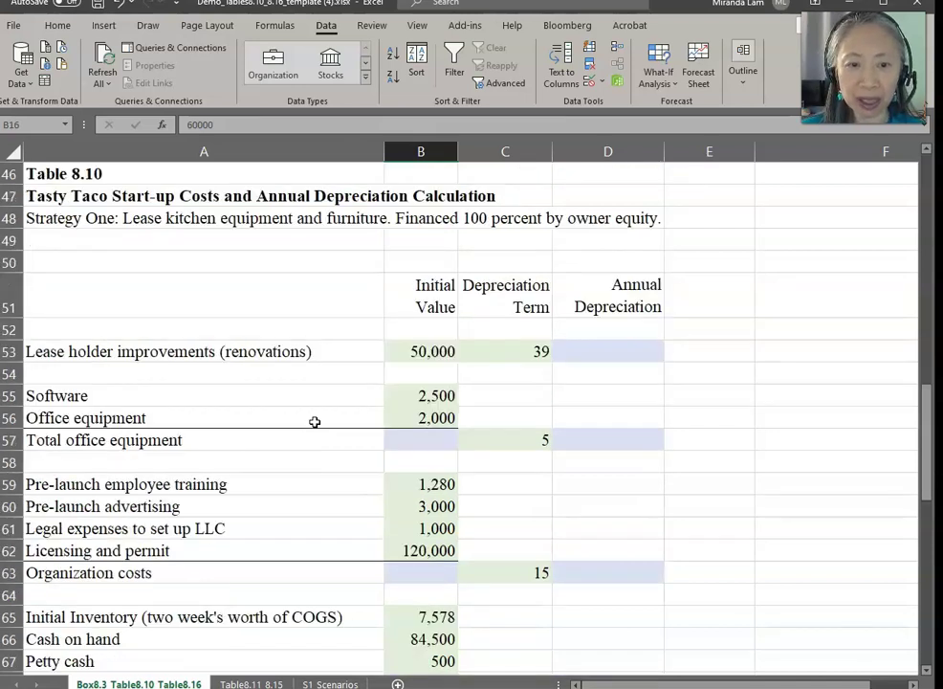
{"action": "scroll", "coordinate": [315, 422], "scroll_direction": "down", "scroll_amount": 2}
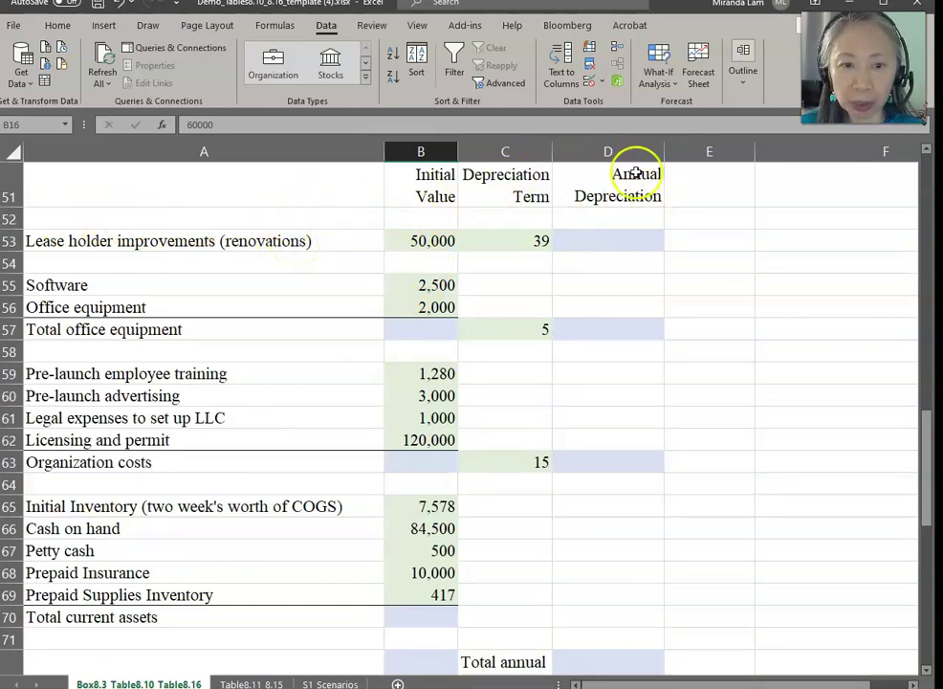
Calculate annual depreciation for lease holder improvements in D53 as initial value divided by depreciation term, =B53/C53.
{"action": "left_click", "coordinate": [617, 239]}
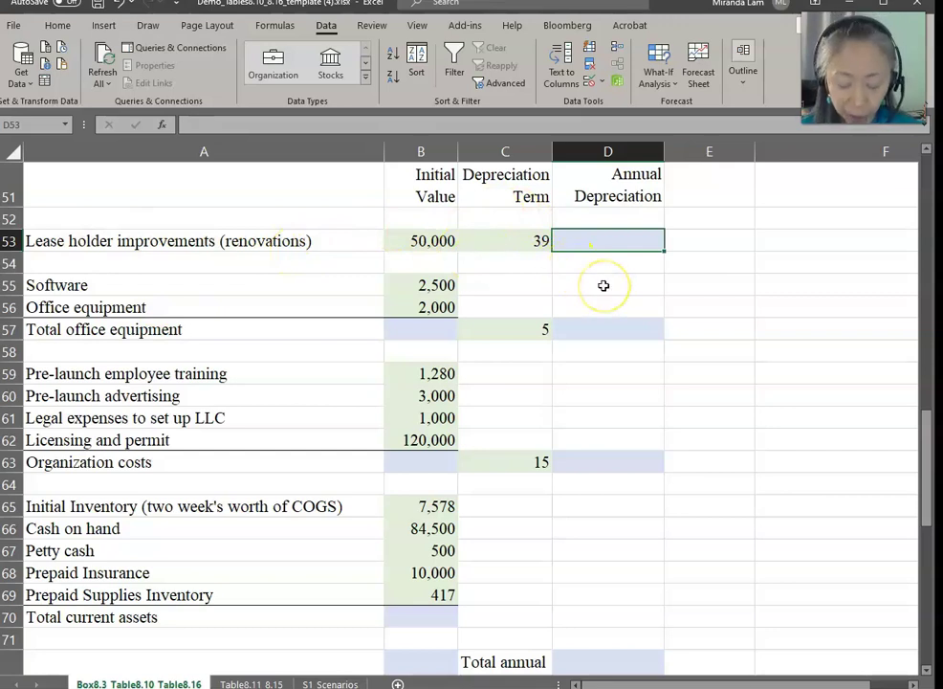
{"action": "type", "text": "="}
{"action": "key", "text": "Left"}
{"action": "key", "text": "Left"}
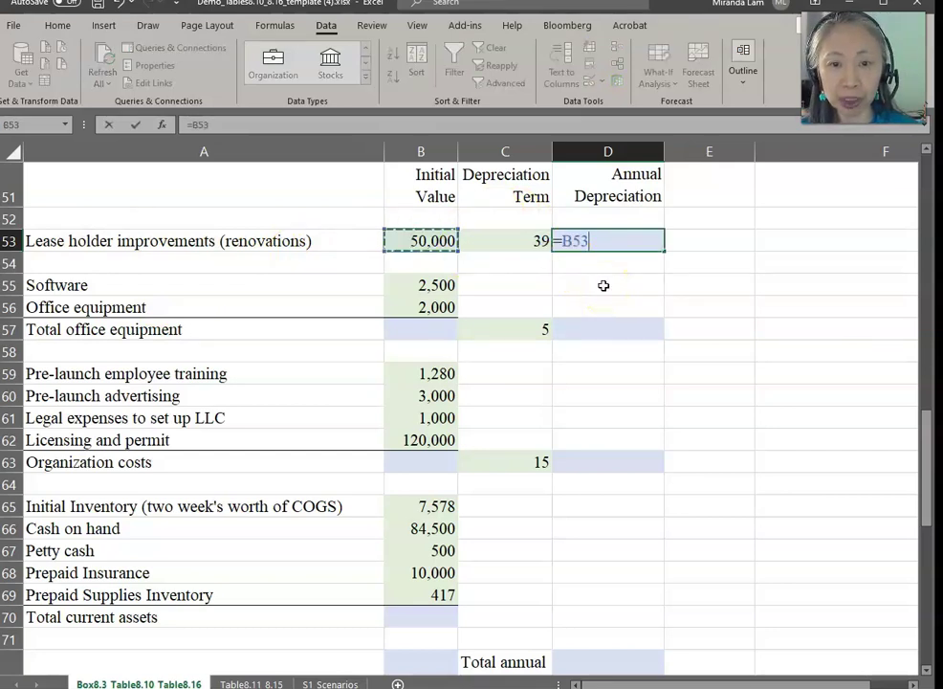
{"action": "type", "text": "/"}
{"action": "key", "text": "Left"}
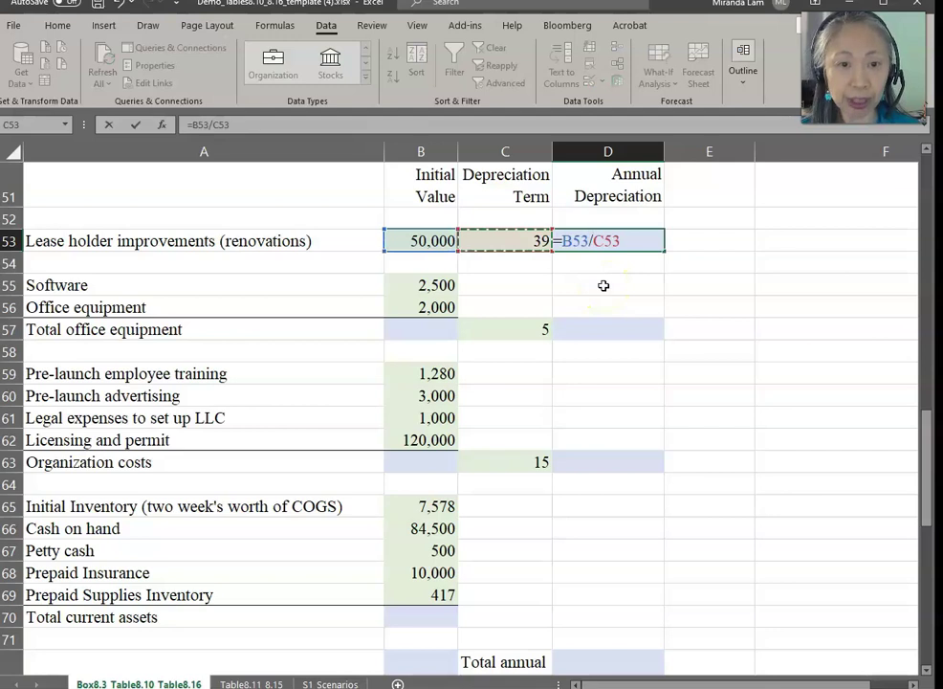
{"action": "key", "text": "Return"}
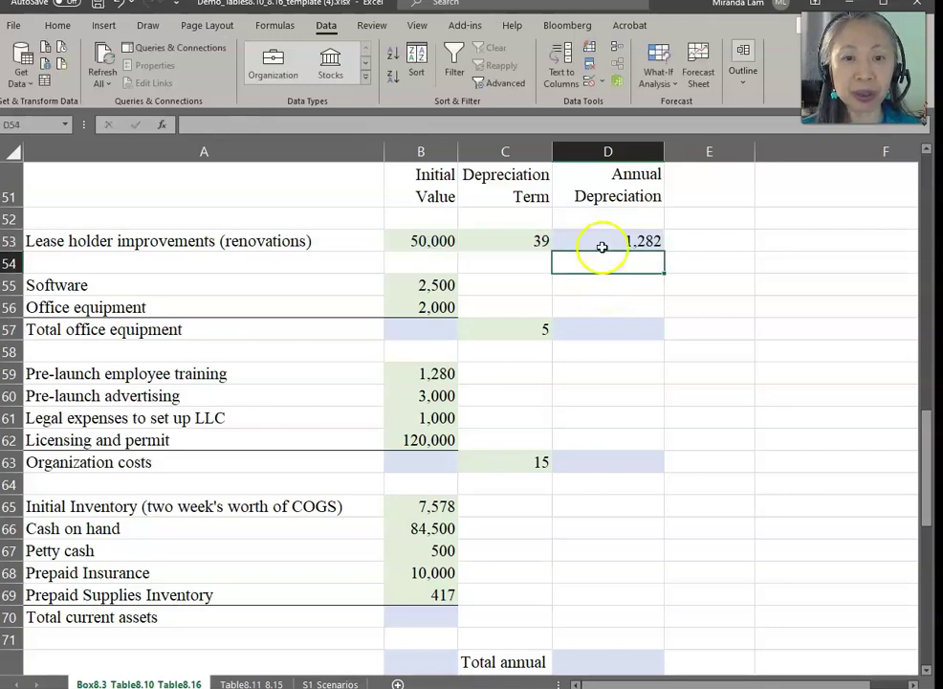
{"action": "left_click", "coordinate": [602, 244]}
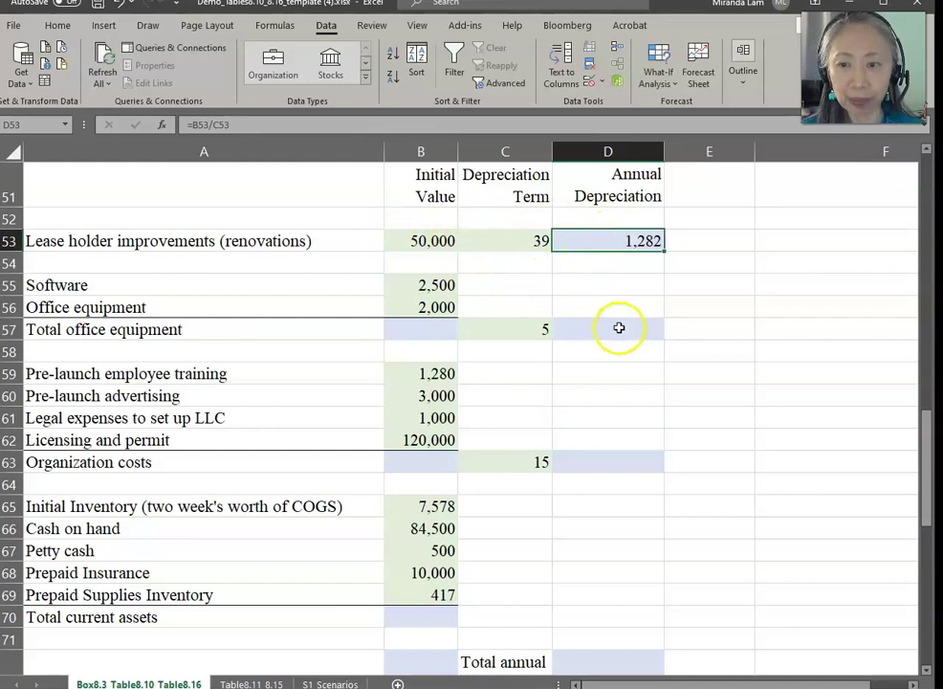
Total the office equipment in B57 by summing the software and office equipment values, B55:B56.
{"action": "left_click", "coordinate": [447, 329]}
{"action": "type", "text": "=sum("}
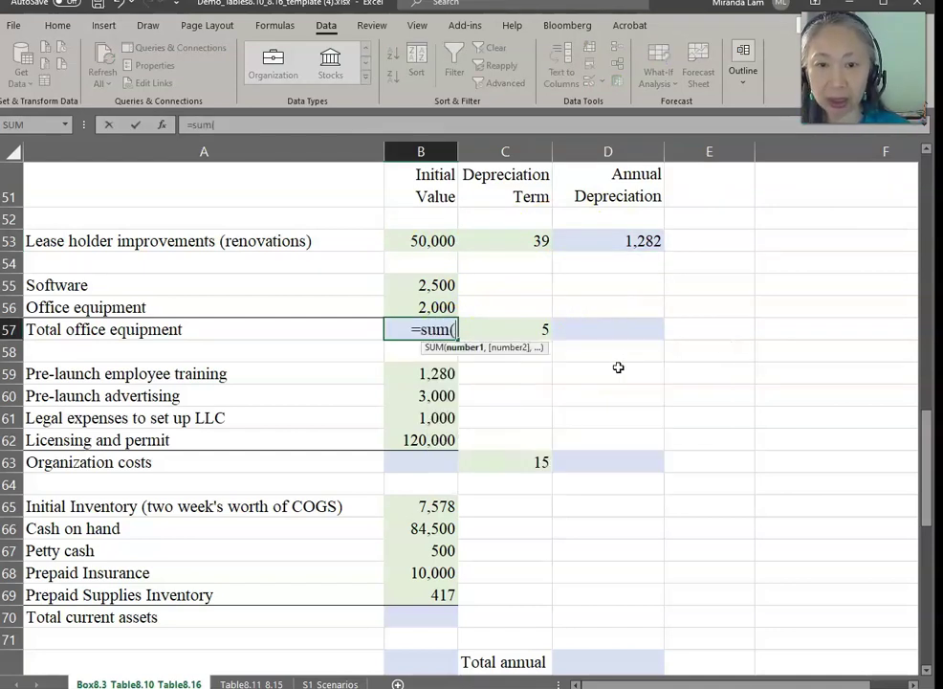
{"action": "key", "text": "Up"}
{"action": "key", "text": "shift+Up"}
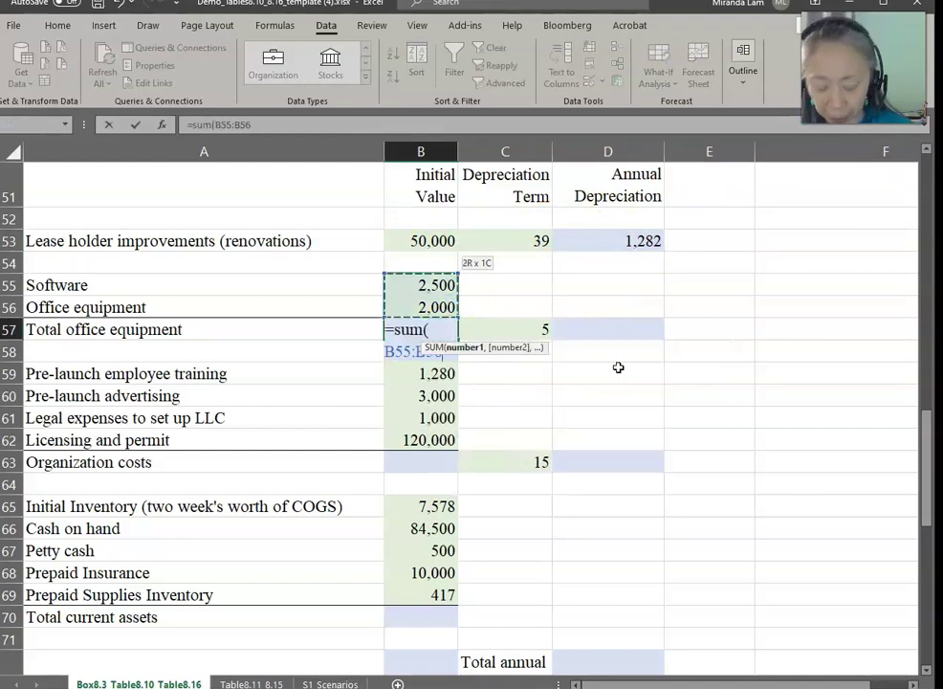
{"action": "type", "text": ")"}
{"action": "key", "text": "Return"}
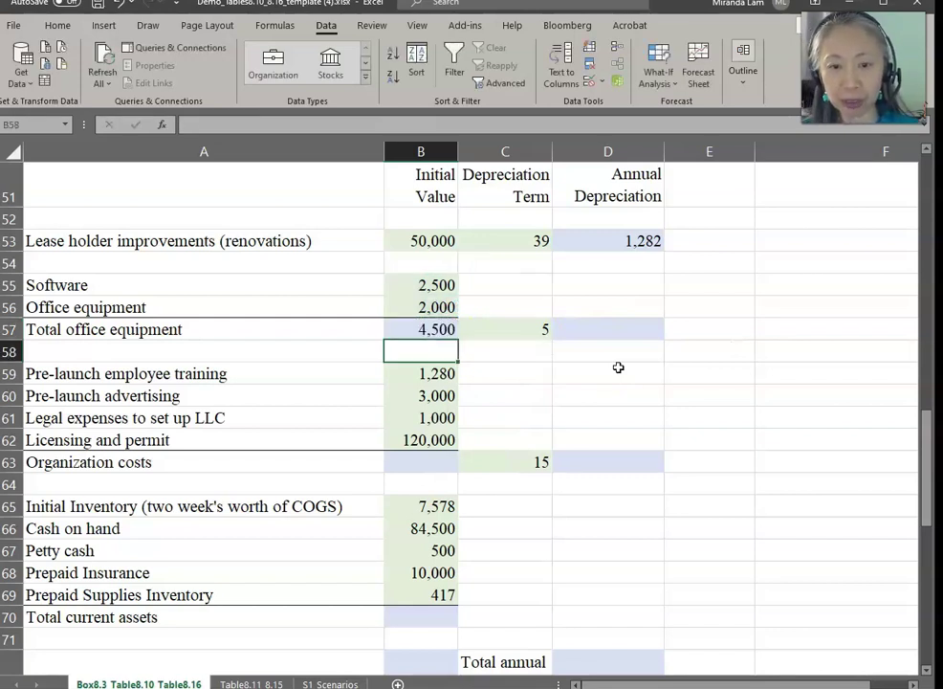
Total the organization costs in B63 by summing the pre-launch, legal and licensing values, B59:B62.
{"action": "key", "text": "Down"}
{"action": "key", "text": "Down"}
{"action": "key", "text": "Down"}
{"action": "key", "text": "Down"}
{"action": "key", "text": "Down"}
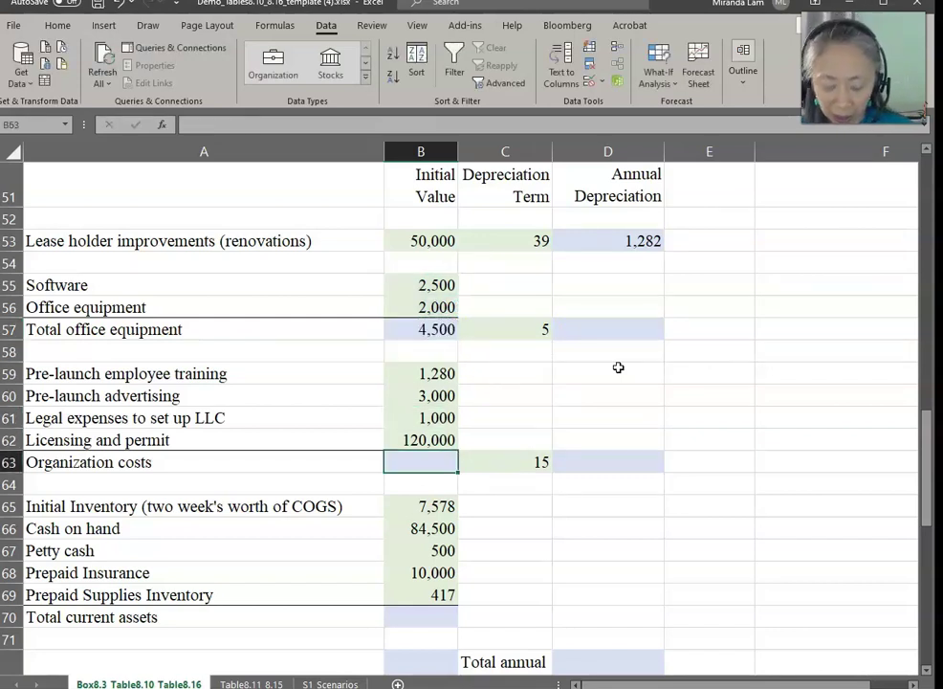
{"action": "type", "text": "=sum("}
{"action": "key", "text": "Up"}
{"action": "key", "text": "shift+Up"}
{"action": "key", "text": "shift+Up"}
{"action": "key", "text": "shift+Up"}
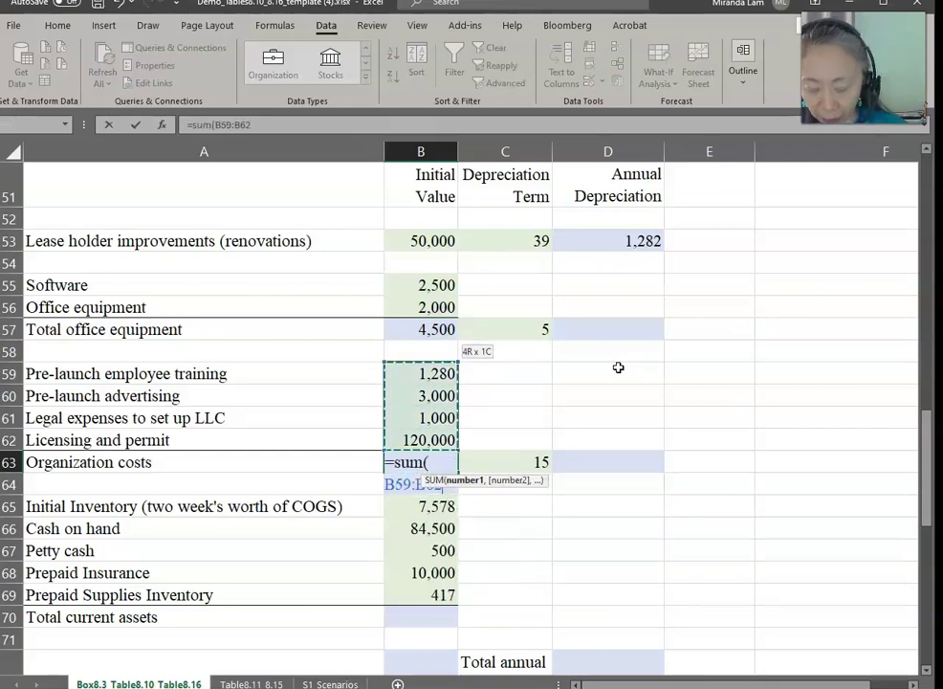
{"action": "type", "text": ")"}
{"action": "key", "text": "Return"}
Examine the individual items that make up the organization costs, from pre-launch employee training to licensing and permit.
{"action": "key", "text": "Up"}
{"action": "key", "text": "Up"}
{"action": "key", "text": "Up"}
{"action": "key", "text": "Up"}
{"action": "key", "text": "Up"}
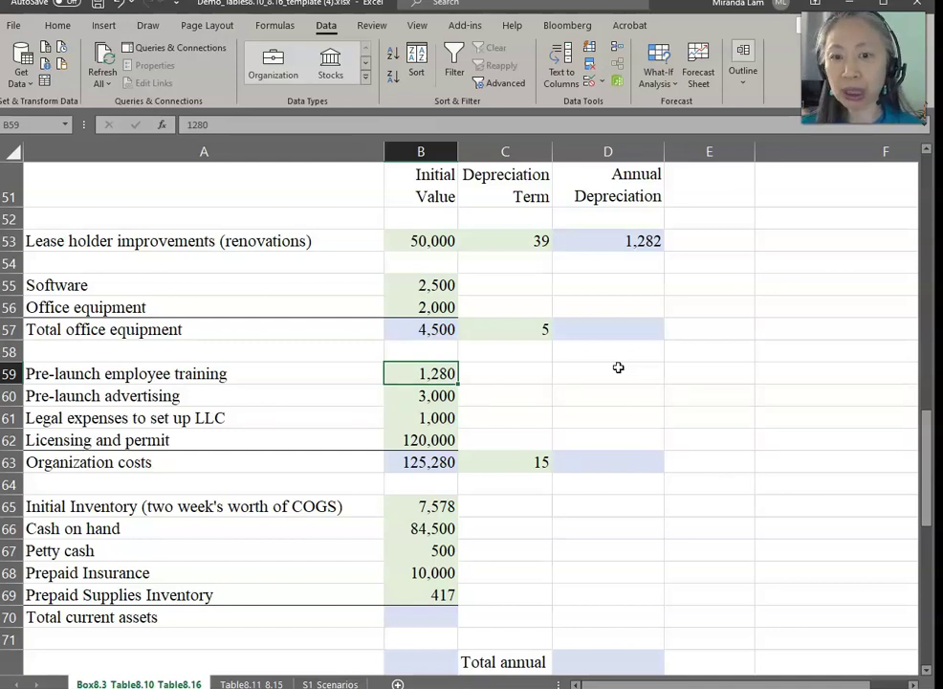
{"action": "key", "text": "Down"}
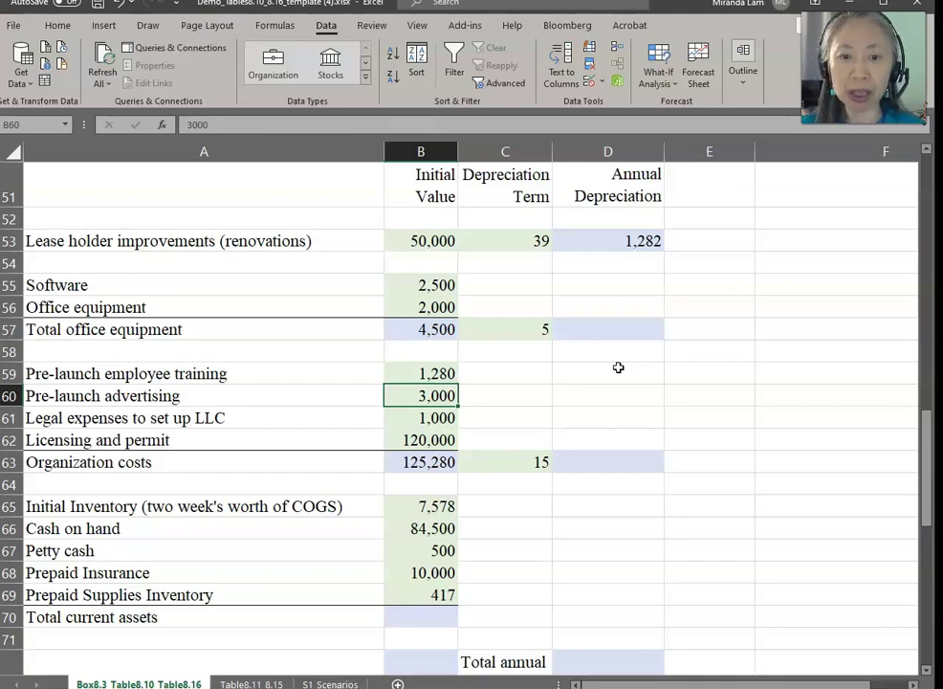
{"action": "key", "text": "Down"}
{"action": "key", "text": "Down"}
{"action": "key", "text": "Down"}
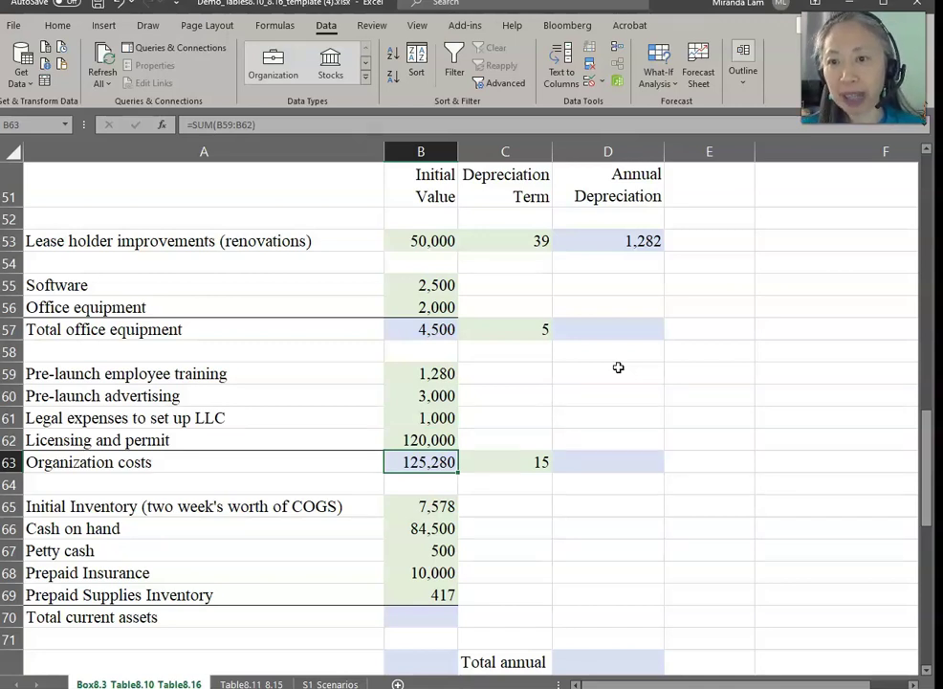
Total the current assets in B70 by summing initial inventory through prepaid supplies inventory, B65:B69.
{"action": "key", "text": "Down"}
{"action": "key", "text": "Down"}
{"action": "key", "text": "Down"}
{"action": "key", "text": "Down"}
{"action": "key", "text": "Down"}
{"action": "key", "text": "Down"}
{"action": "key", "text": "Down"}
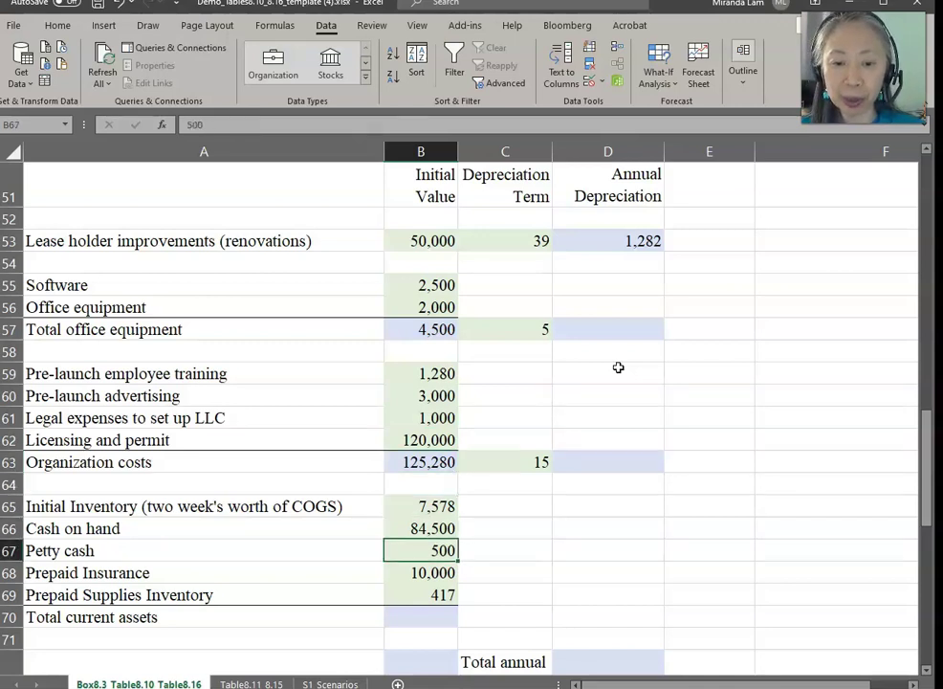
{"action": "type", "text": "=sum("}
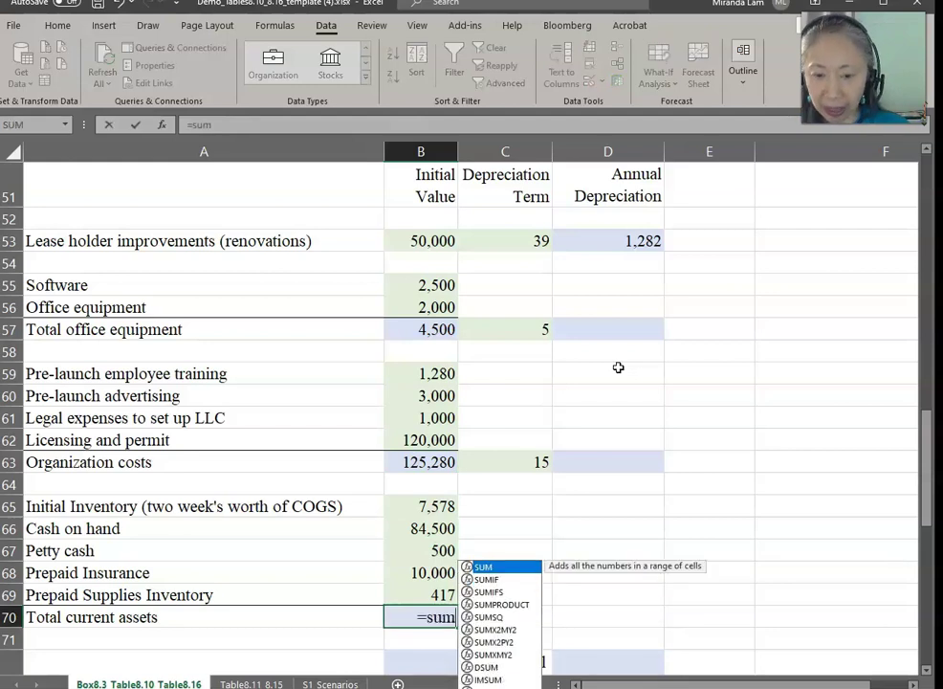
{"action": "key", "text": "Up"}
{"action": "key", "text": "shift+Up"}
{"action": "key", "text": "shift+Up"}
{"action": "key", "text": "shift+Up"}
{"action": "key", "text": "shift+Up"}
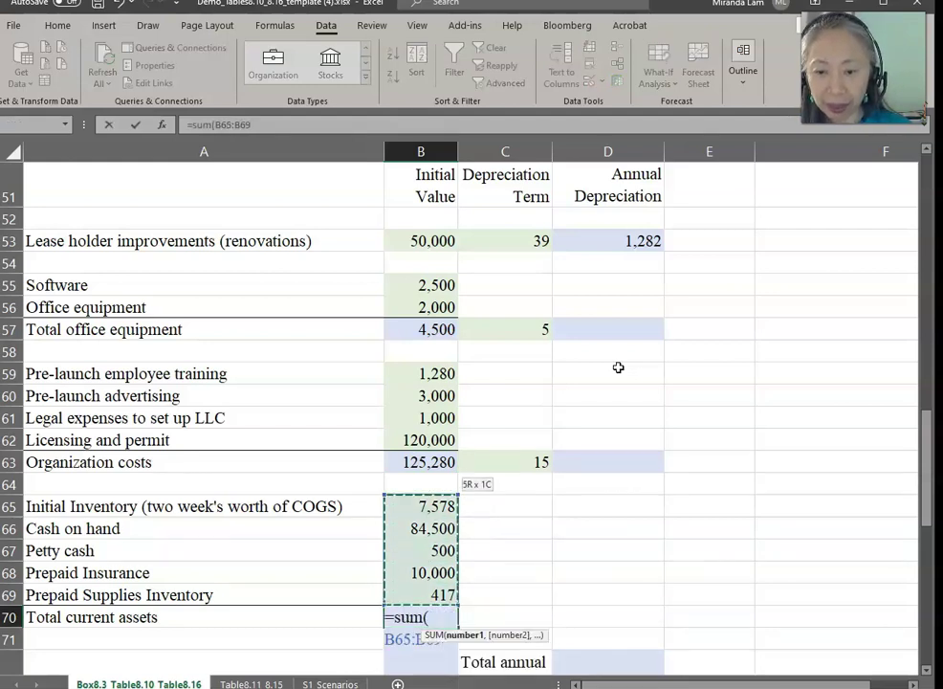
{"action": "key", "text": "Return"}
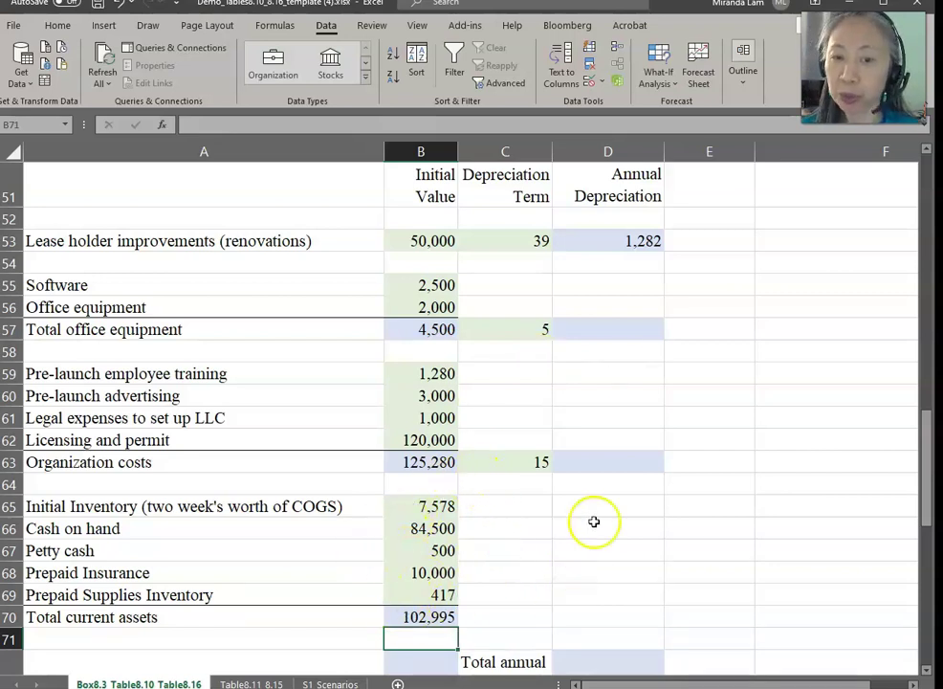
Calculate annual depreciation for total office equipment in D57 with the formula =B57/C57.
{"action": "left_click", "coordinate": [632, 329]}
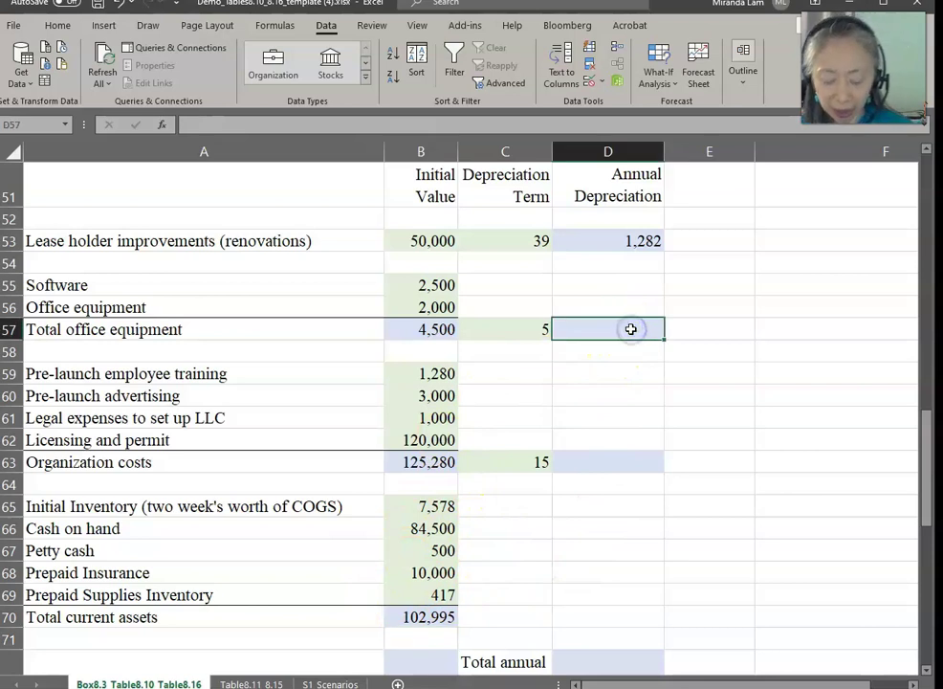
{"action": "type", "text": "="}
{"action": "key", "text": "Left"}
{"action": "key", "text": "Left"}
{"action": "type", "text": "/"}
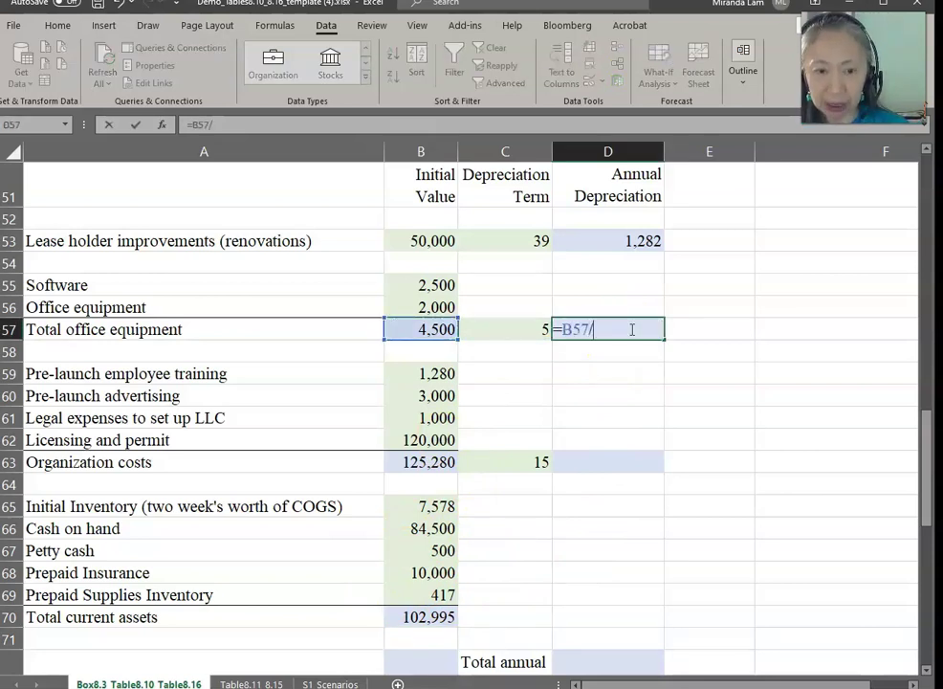
{"action": "key", "text": "Left"}
{"action": "key", "text": "Return"}
Calculate annual depreciation for organization costs in D63 by dividing B63 by the term in C63.
{"action": "key", "text": "Down"}
{"action": "key", "text": "Down"}
{"action": "key", "text": "Down"}
{"action": "key", "text": "Down"}
{"action": "key", "text": "Down"}
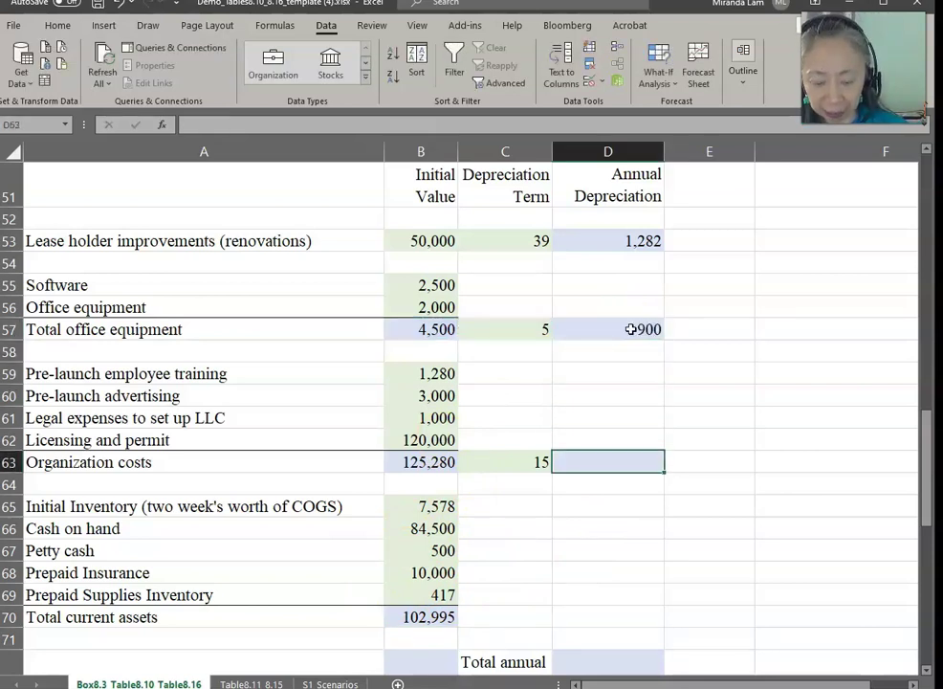
{"action": "type", "text": "="}
{"action": "key", "text": "Left"}
{"action": "key", "text": "Left"}
{"action": "type", "text": "/"}
{"action": "key", "text": "Left"}
{"action": "key", "text": "Return"}
Calculate total start up costs in B72 with the formula =B53+B57+B63+B70.
{"action": "scroll", "coordinate": [566, 352], "scroll_direction": "down", "scroll_amount": 2}
{"action": "scroll", "coordinate": [566, 353], "scroll_direction": "up", "scroll_amount": 2}
{"action": "left_click", "coordinate": [429, 661]}
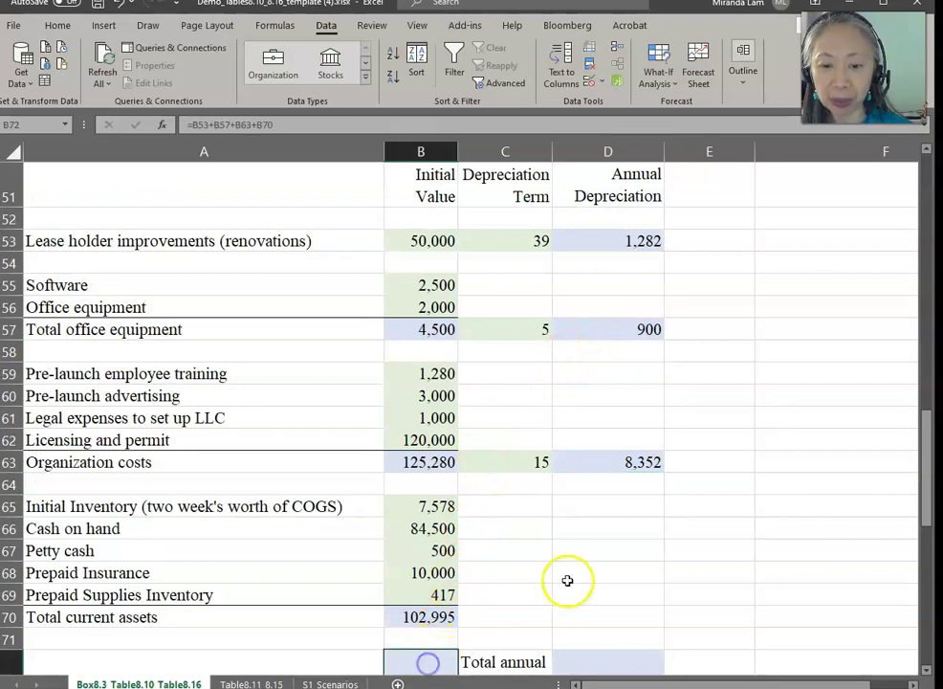
{"action": "type", "text": "="}
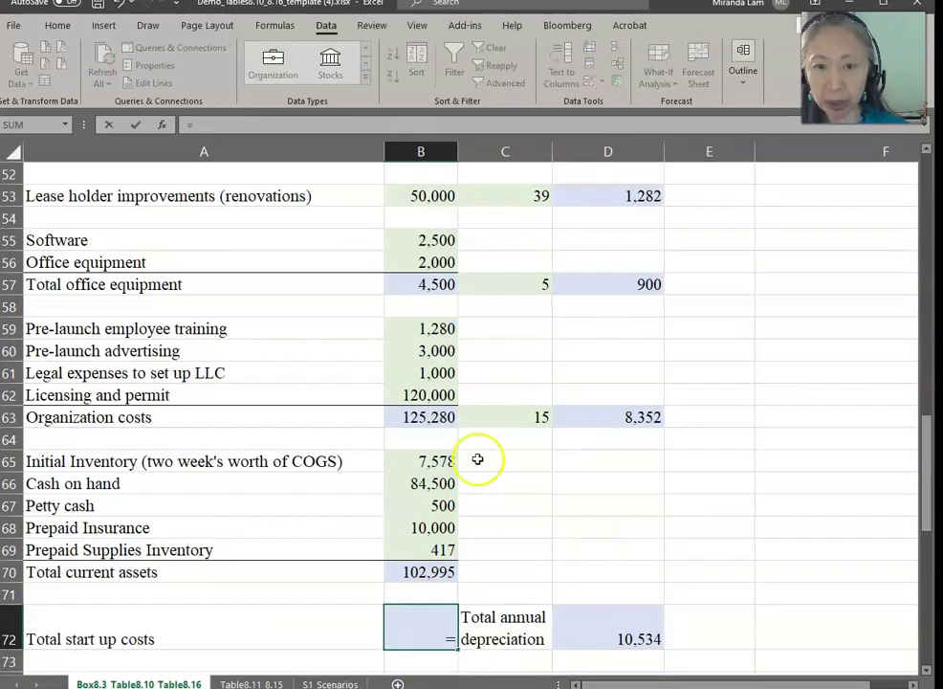
{"action": "left_click", "coordinate": [412, 196]}
{"action": "type", "text": "+"}
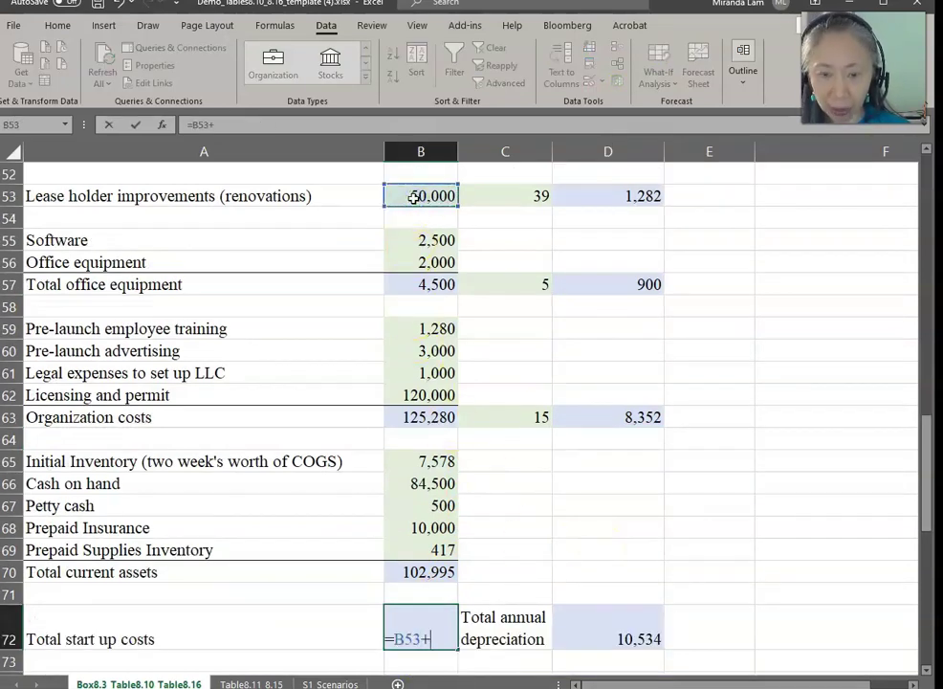
{"action": "left_click", "coordinate": [422, 276]}
{"action": "type", "text": "+"}
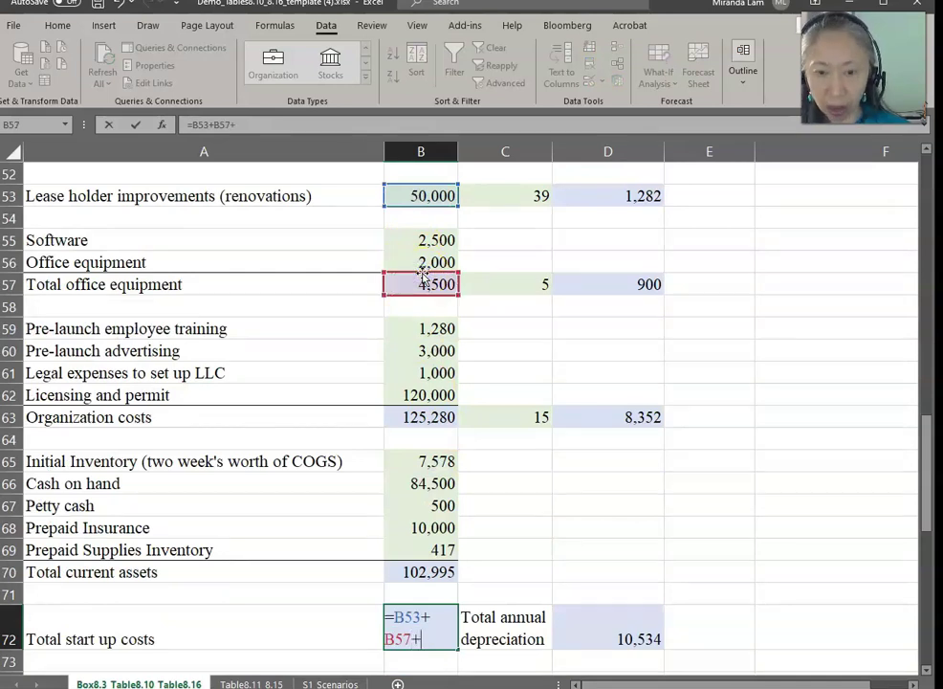
{"action": "left_click", "coordinate": [393, 418]}
{"action": "type", "text": "+"}
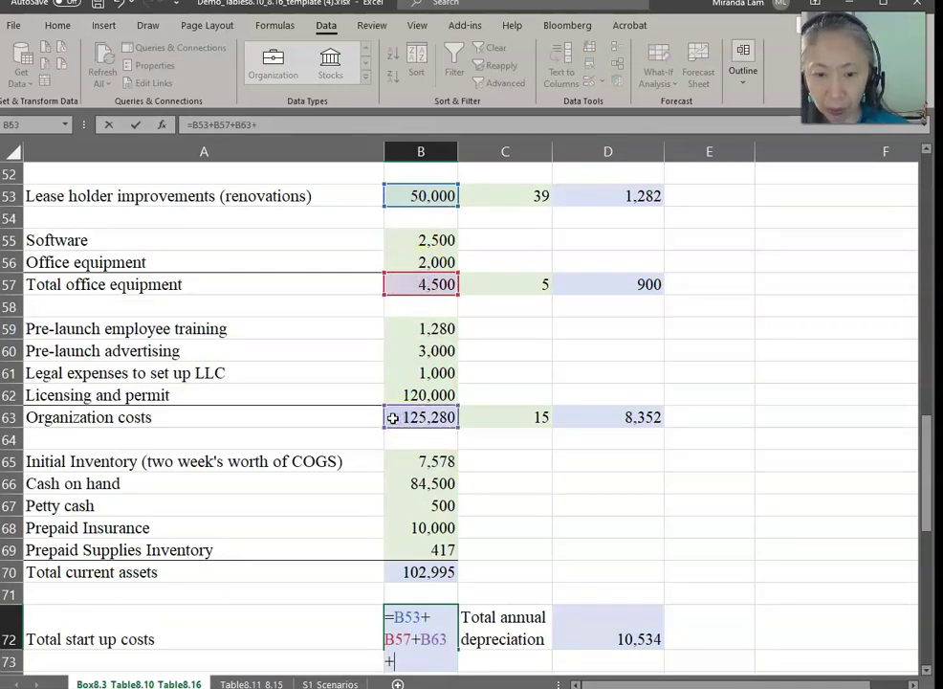
{"action": "left_click", "coordinate": [433, 573]}
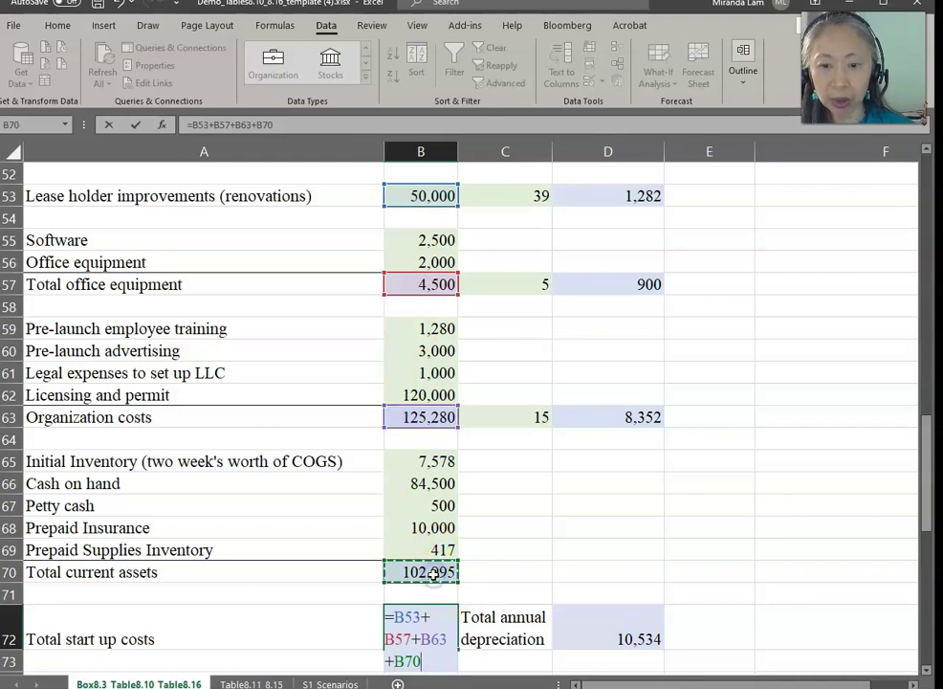
{"action": "key", "text": "Return"}
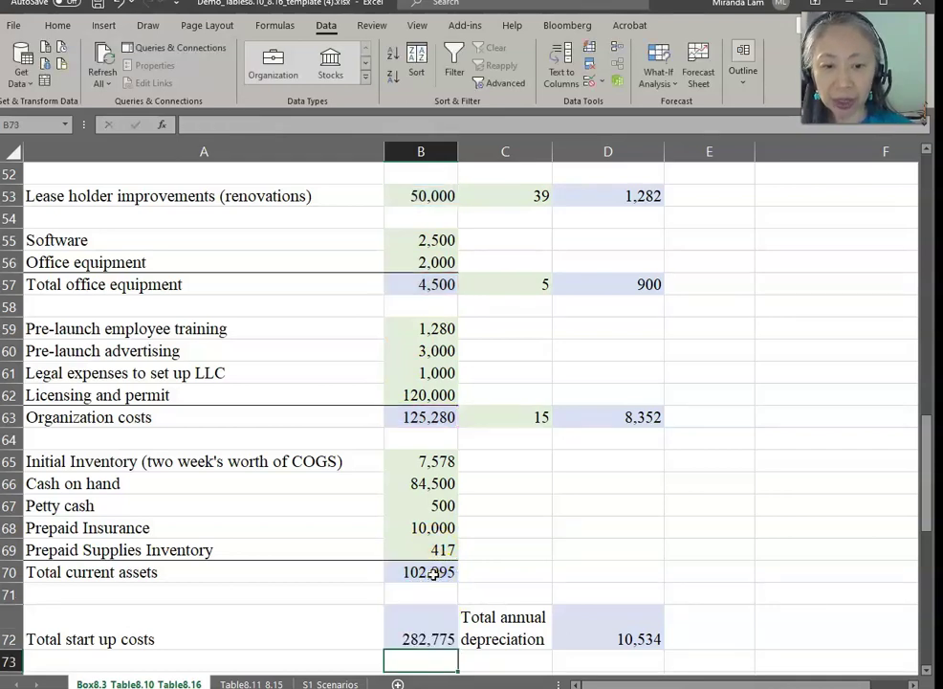
Calculate total annual depreciation in D72 with the formula =D53+D57+D63.
{"action": "key", "text": "Up"}
{"action": "key", "text": "Right"}
{"action": "key", "text": "Right"}
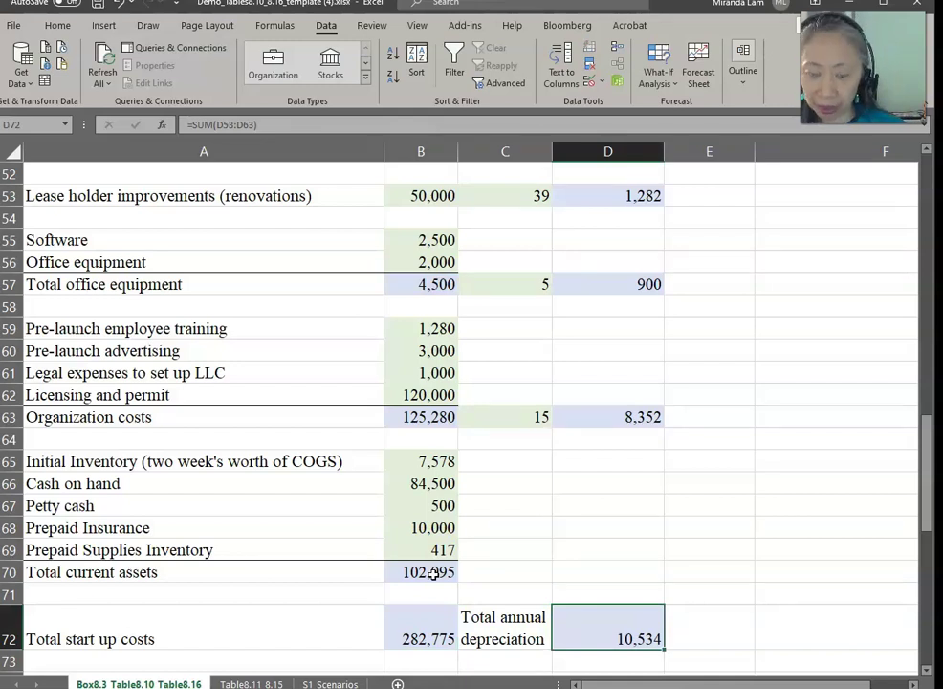
{"action": "key", "text": "F2"}
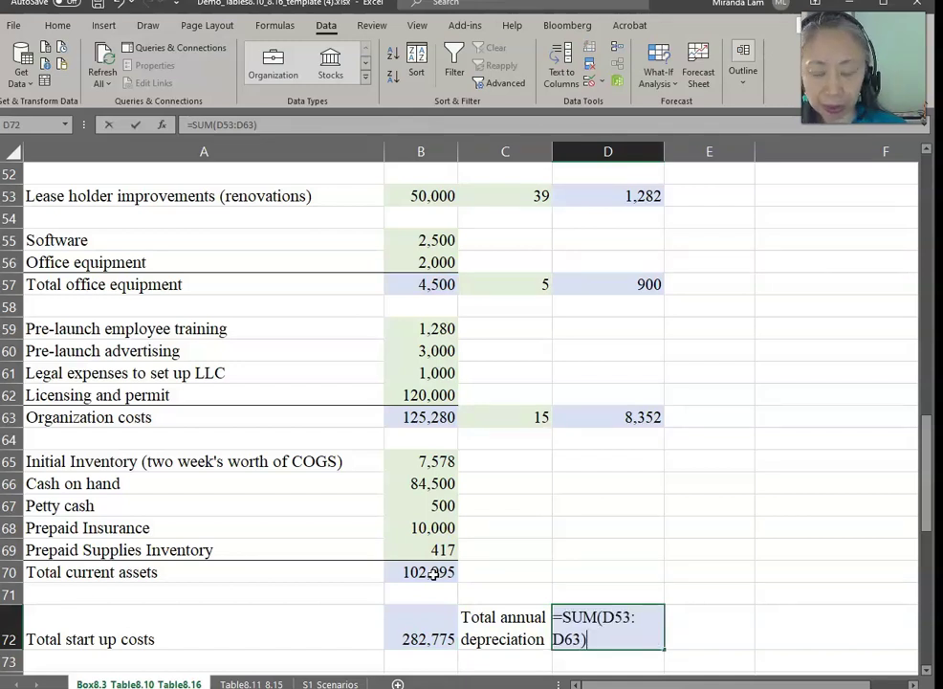
{"action": "key", "text": "Escape"}
{"action": "type", "text": "="}
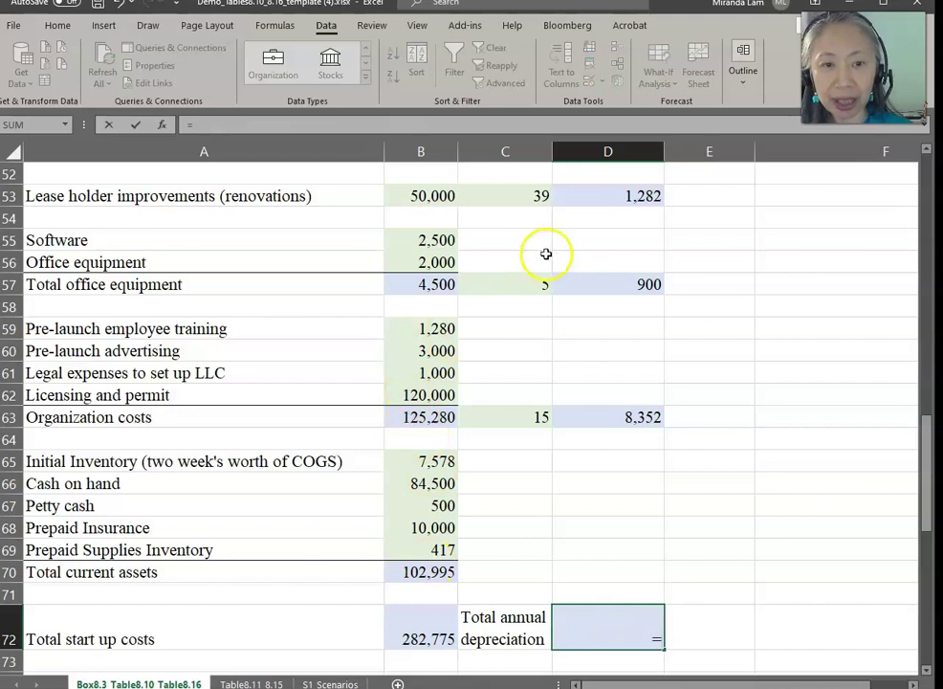
{"action": "left_click", "coordinate": [620, 195]}
{"action": "type", "text": "+"}
{"action": "left_click", "coordinate": [635, 277]}
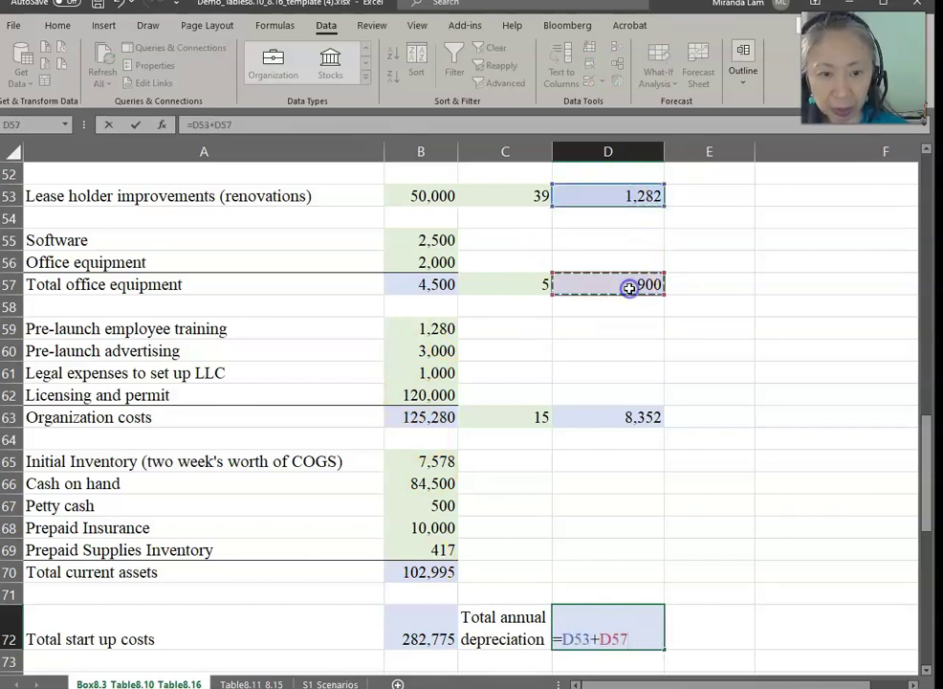
{"action": "type", "text": "+"}
{"action": "left_click", "coordinate": [650, 416]}
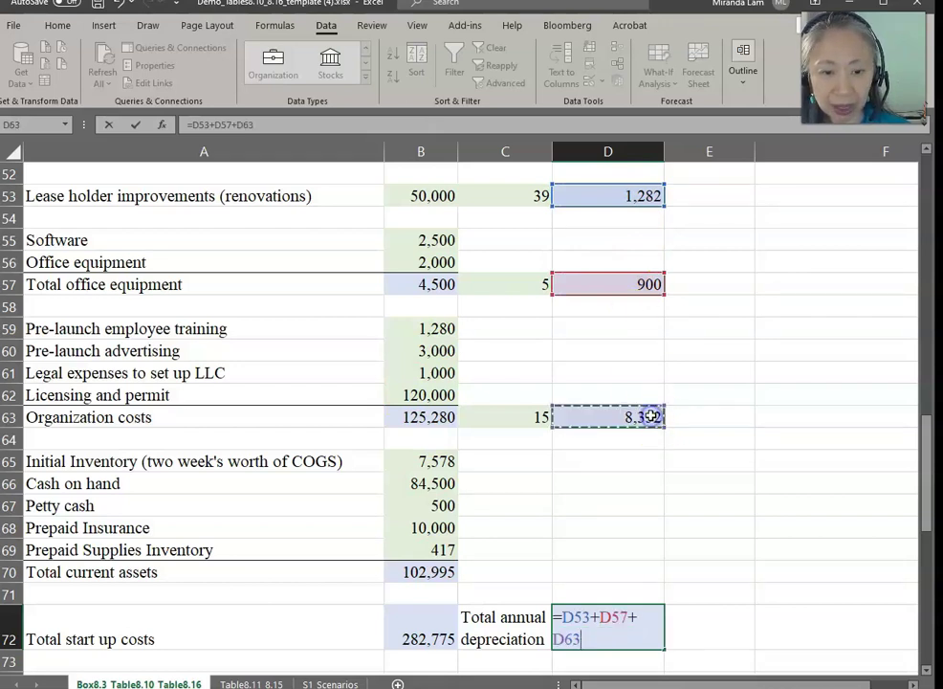
{"action": "key", "text": "Return"}
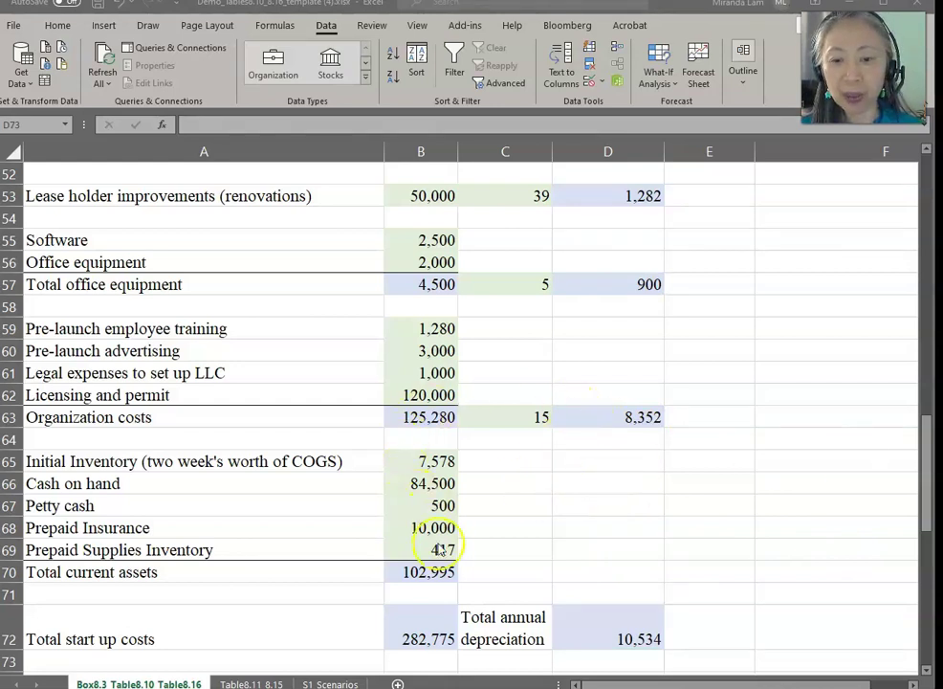
Review the formulas for total start up costs in B72 and total annual depreciation in D72.
{"action": "left_click", "coordinate": [422, 623]}
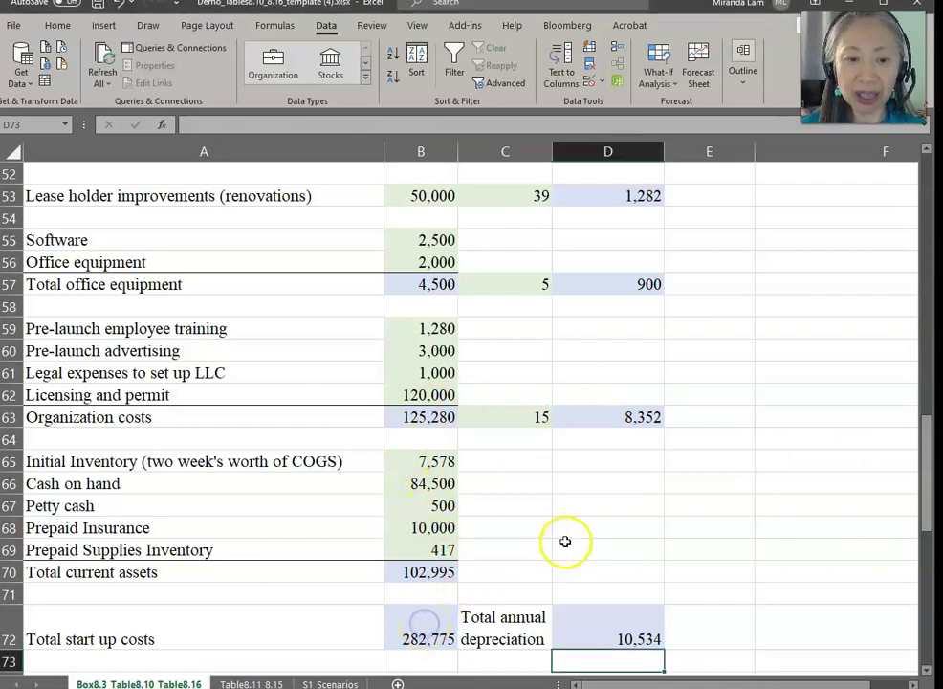
{"action": "left_click", "coordinate": [424, 621]}
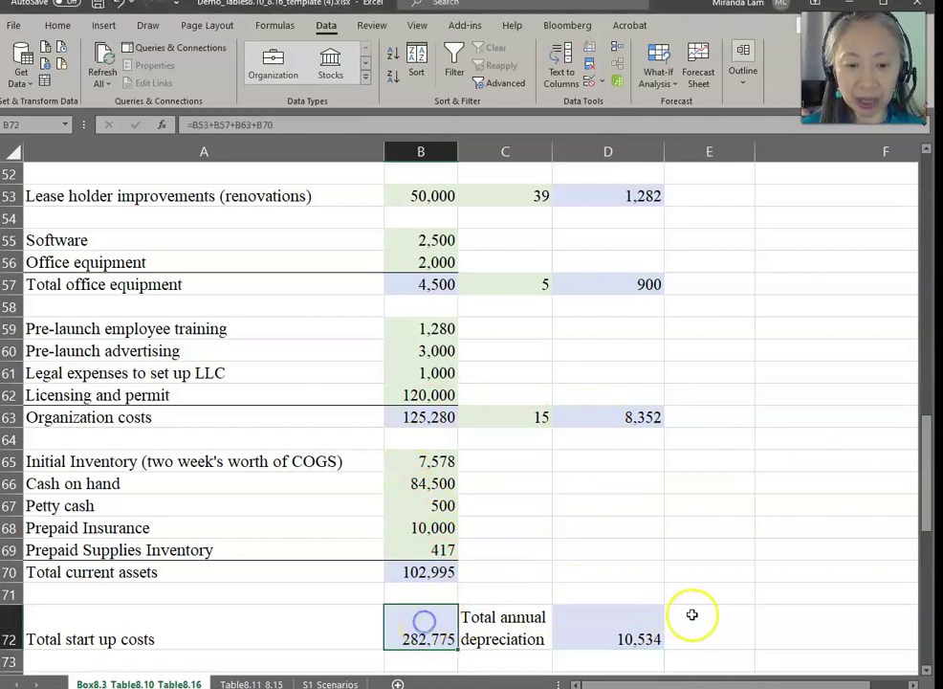
{"action": "left_click", "coordinate": [622, 624]}
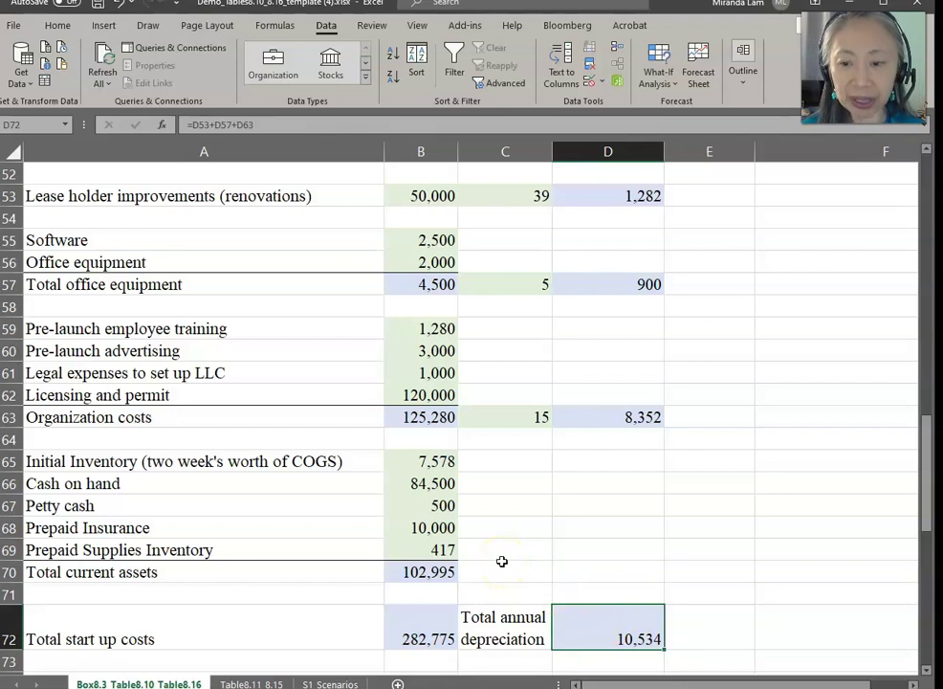
Open the Table8.11 8.15 sheet and inspect the formula behind the pro forma income statement title in A6.
{"action": "key", "text": "ctrl+Home"}
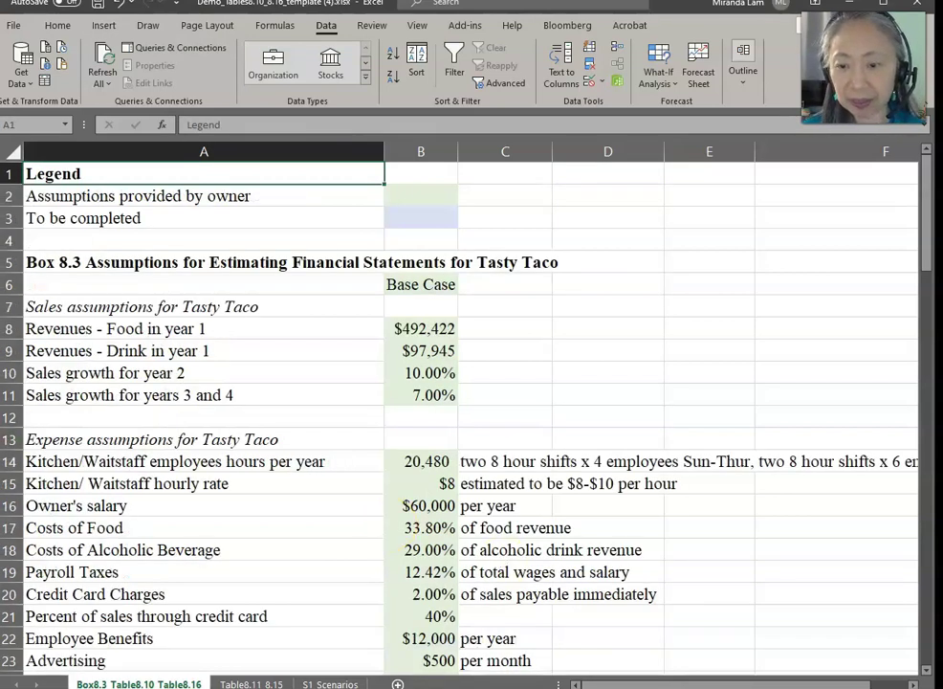
{"action": "key", "text": "ctrl+Page_Down"}
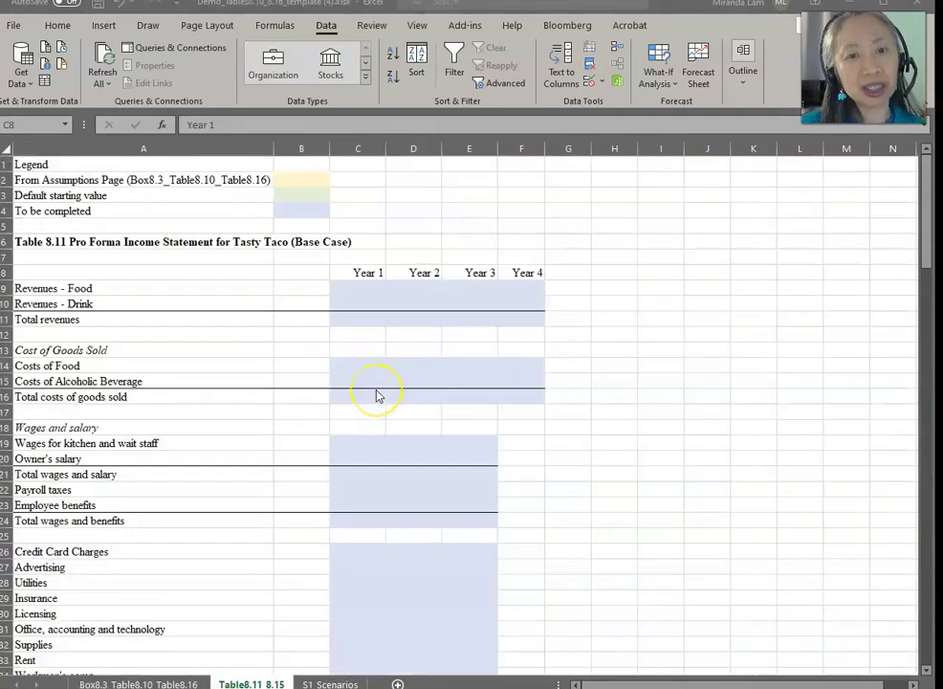
{"action": "left_click", "coordinate": [257, 673]}
{"action": "key", "text": "ctrl+v"}
{"action": "left_click", "coordinate": [182, 683]}
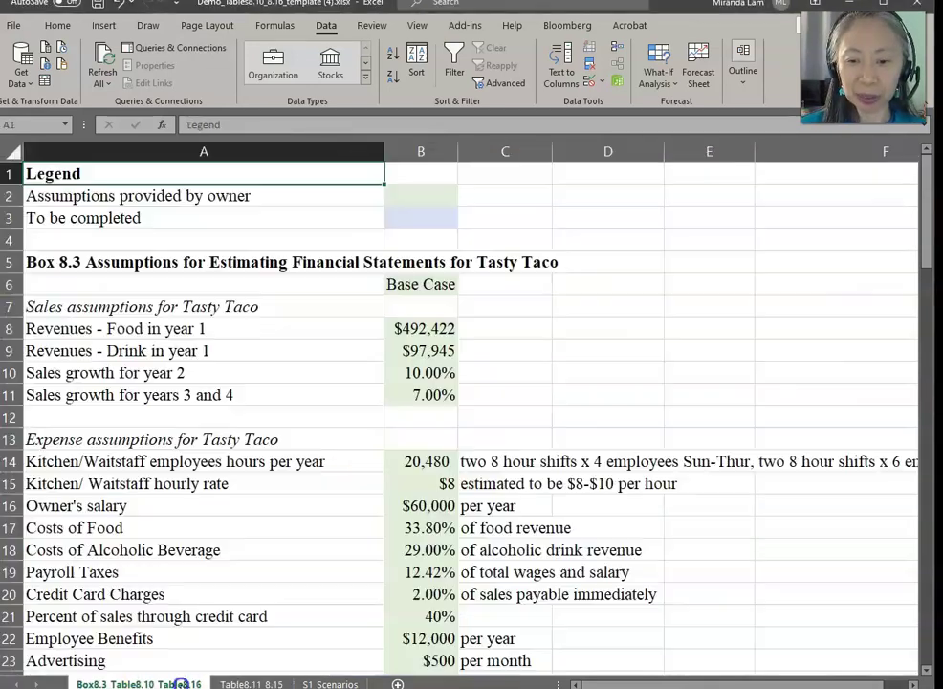
{"action": "left_click", "coordinate": [254, 683]}
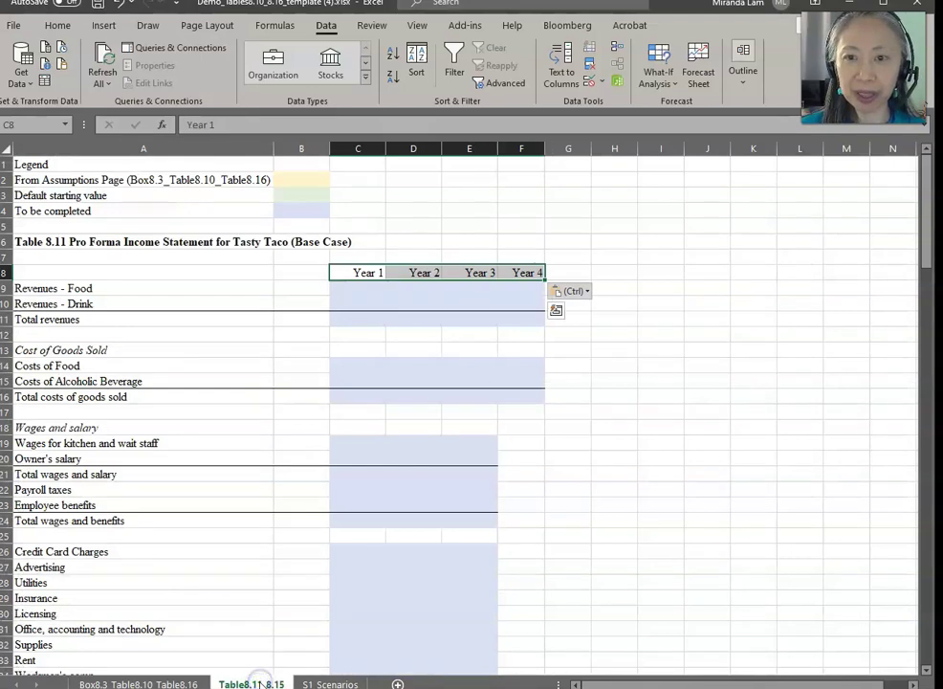
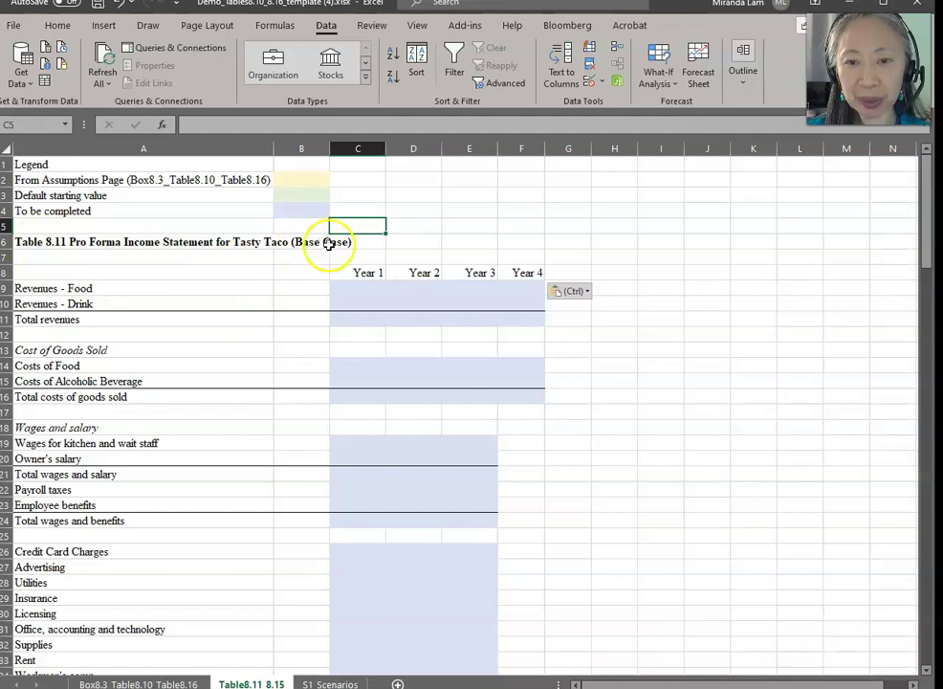
{"action": "left_click", "coordinate": [25, 241]}
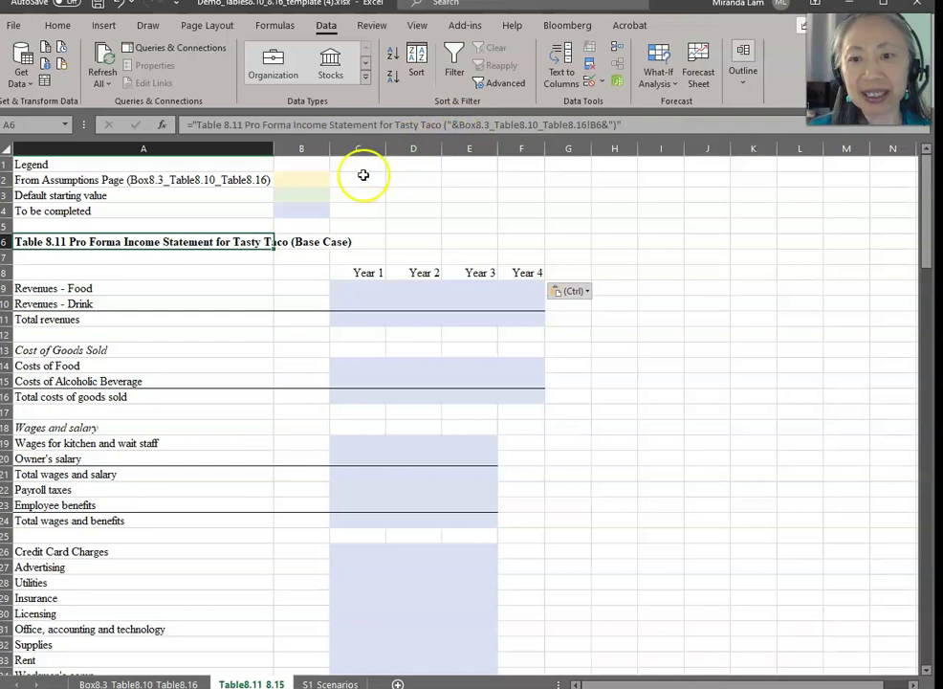
Enter the sample words Hello in D2 and World in E2.
{"action": "left_click", "coordinate": [431, 182]}
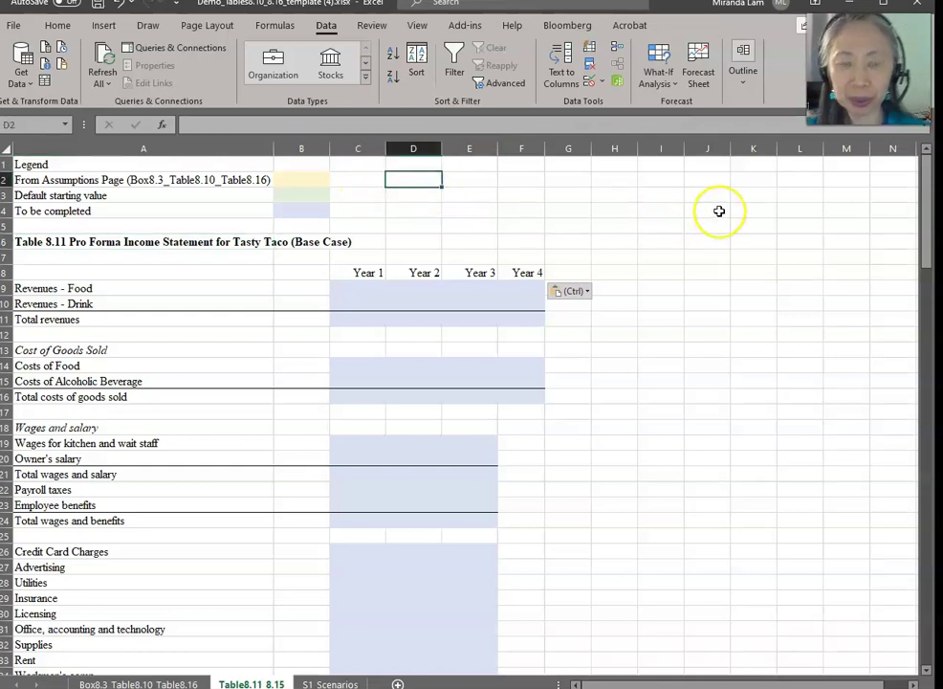
{"action": "type", "text": "Hello"}
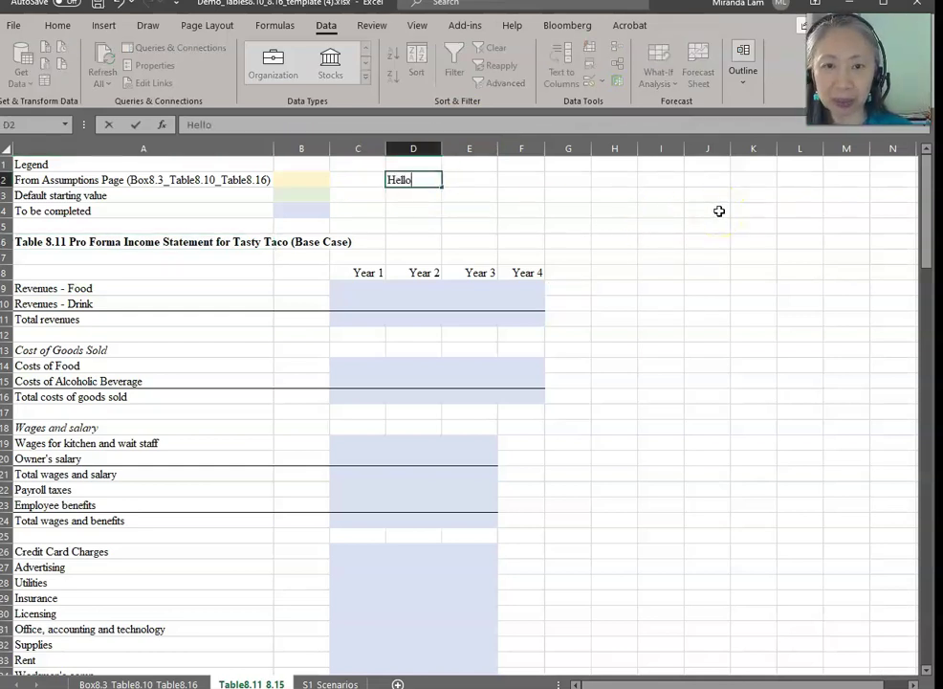
{"action": "key", "text": "Tab"}
{"action": "type", "text": "World"}
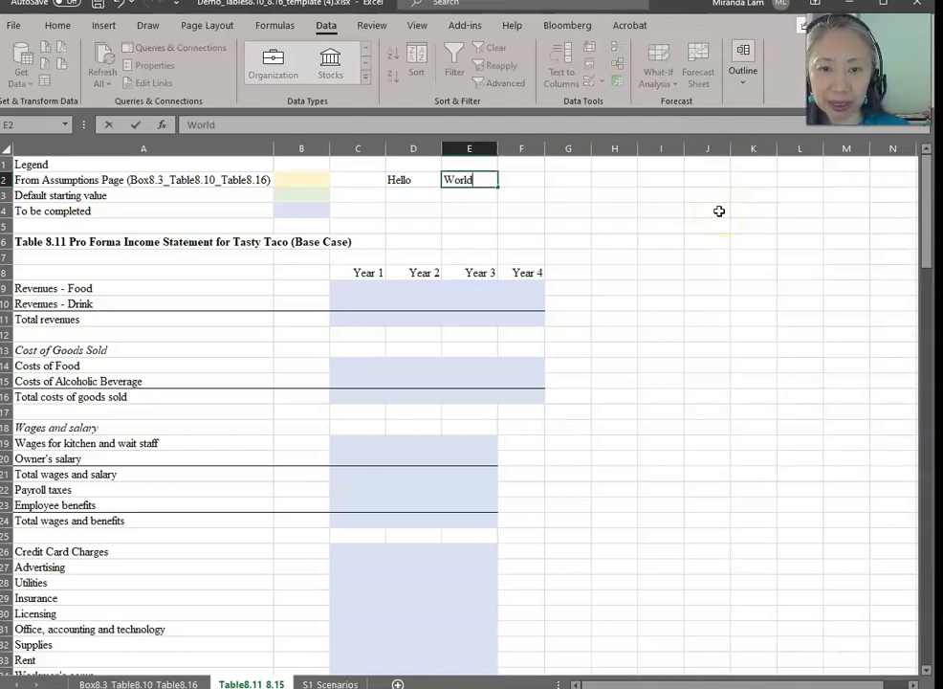
{"action": "key", "text": "Return"}
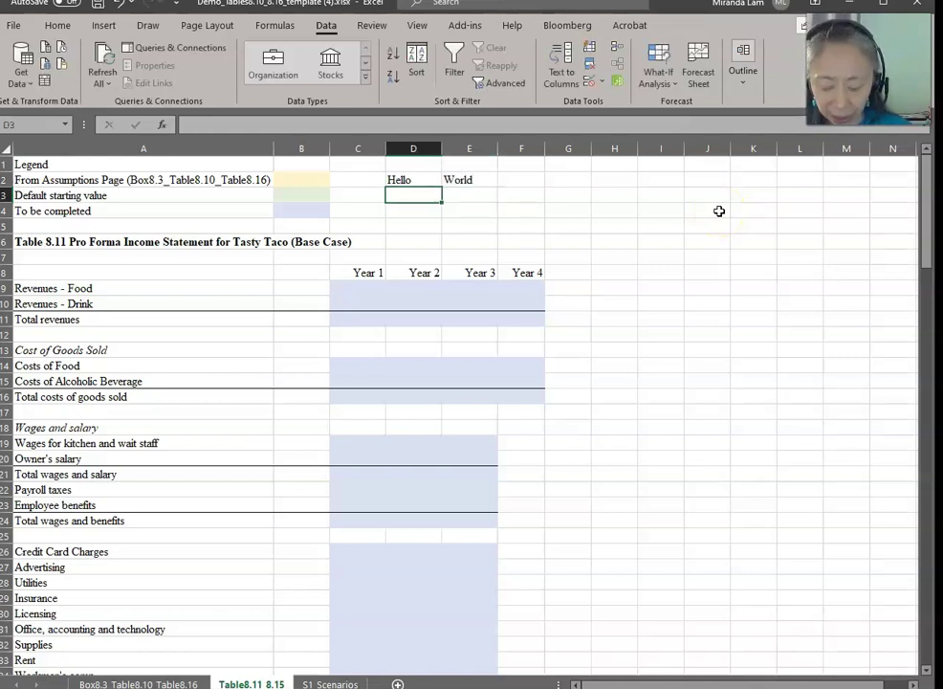
Join the two sample words in D3 with the formula =D2&E2.
{"action": "type", "text": "=&"}
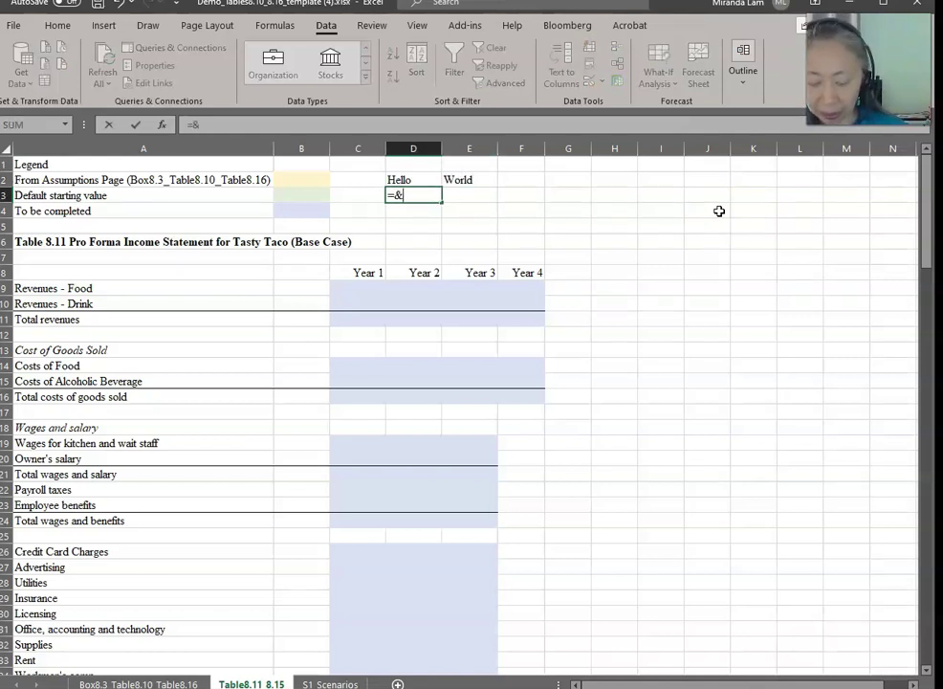
{"action": "key", "text": "Up"}
{"action": "type", "text": "&"}
{"action": "key", "text": "Up"}
{"action": "key", "text": "Right"}
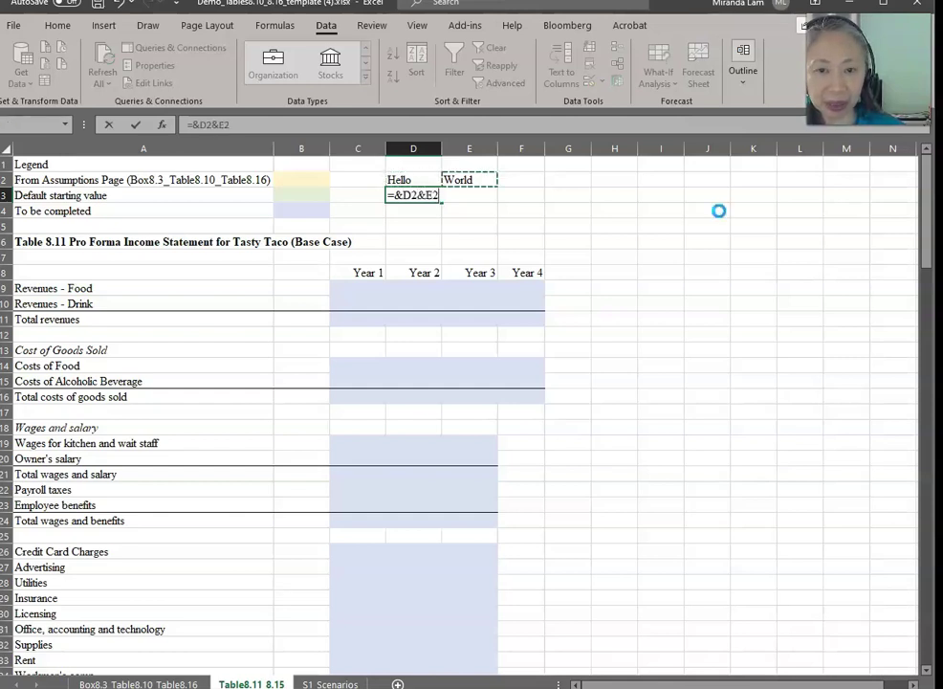
{"action": "key", "text": "Return"}
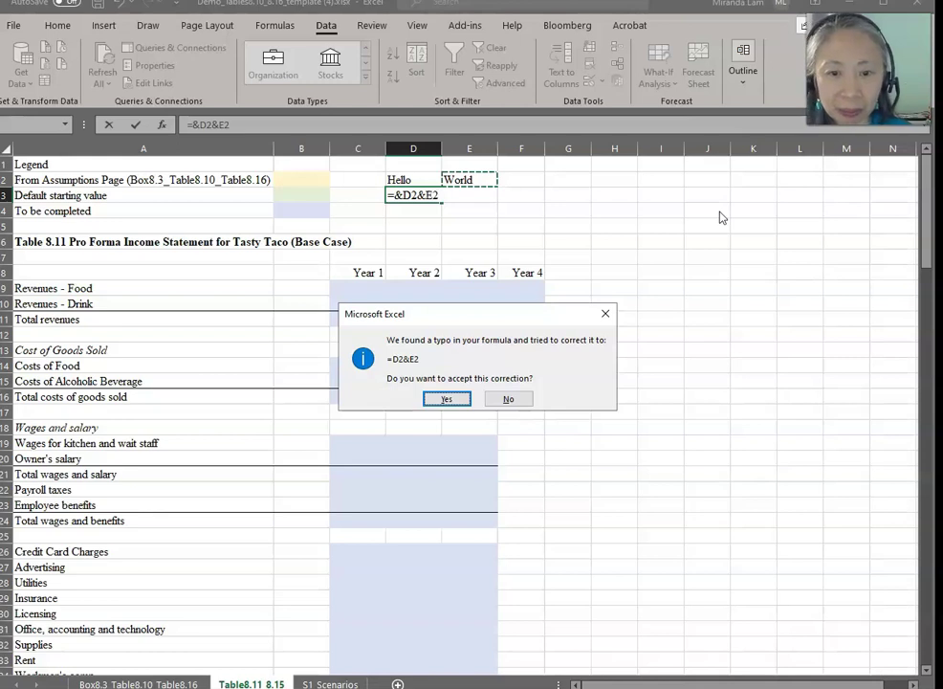
{"action": "key", "text": "Return"}
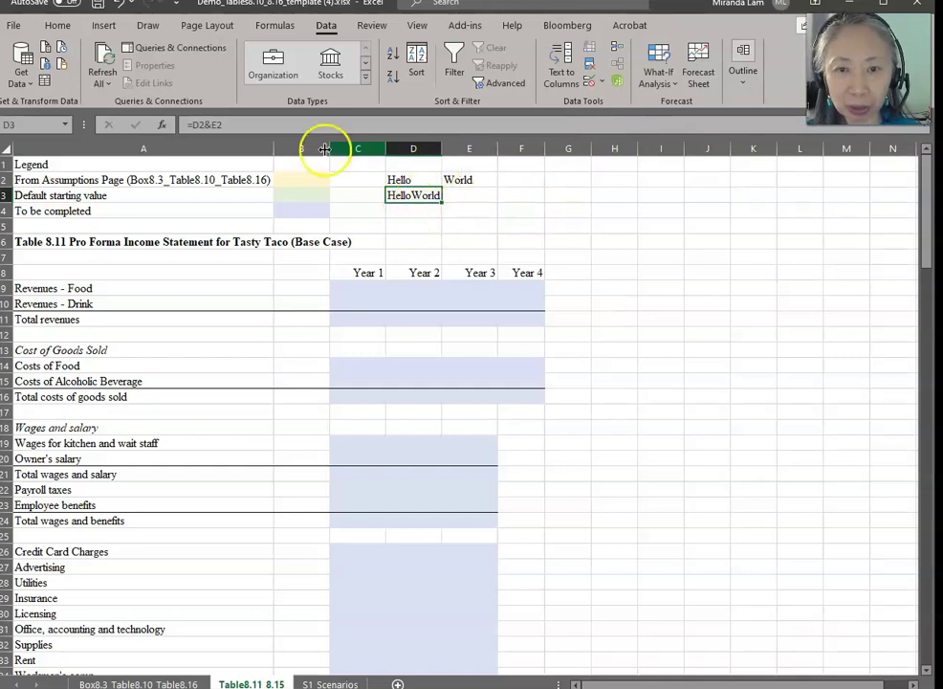
Add a space between the joined words by changing the D3 formula to =D2&" "&E2.
{"action": "left_click", "coordinate": [206, 126]}
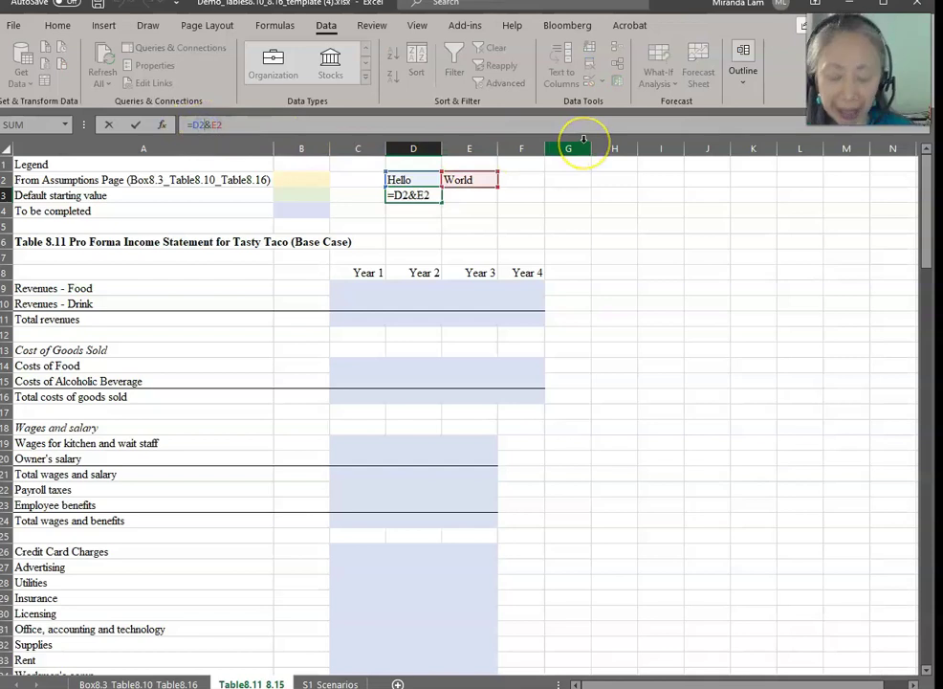
{"action": "type", "text": "&"}
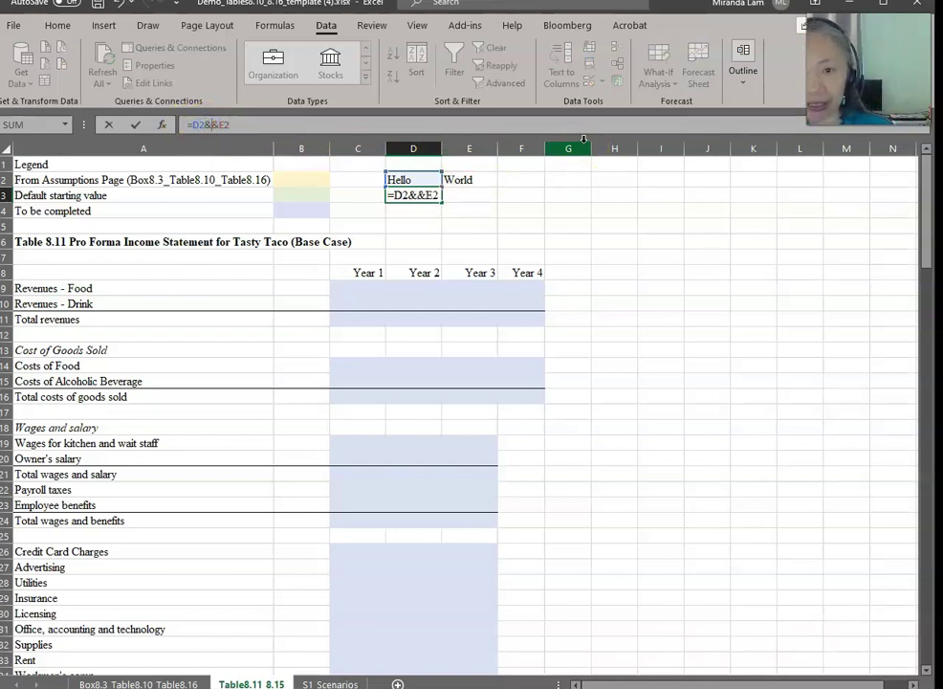
{"action": "type", "text": "\" \""}
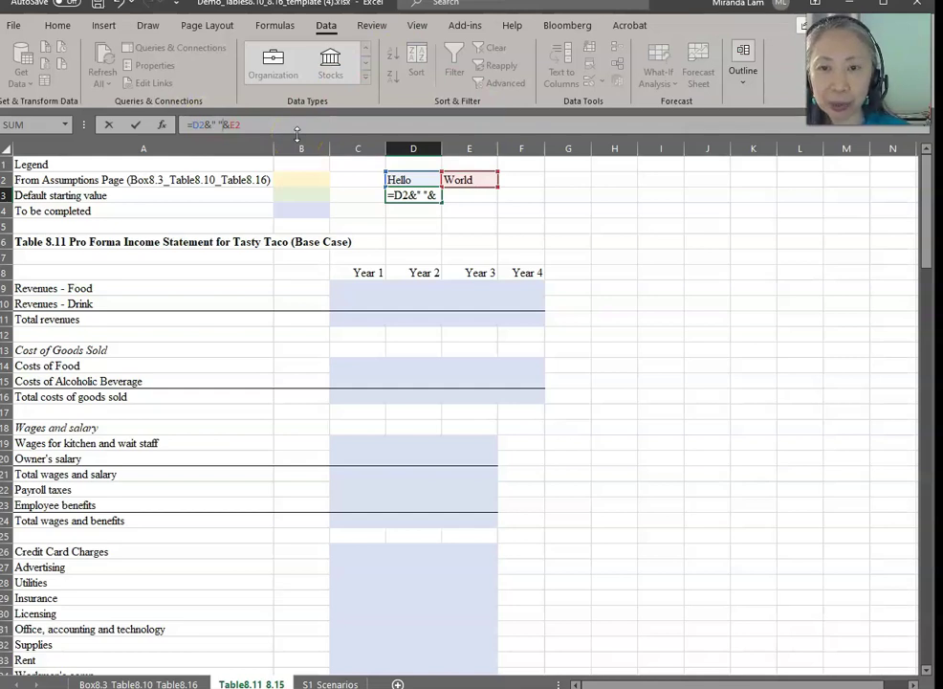
{"action": "key", "text": "Return"}
{"action": "key", "text": "Up"}
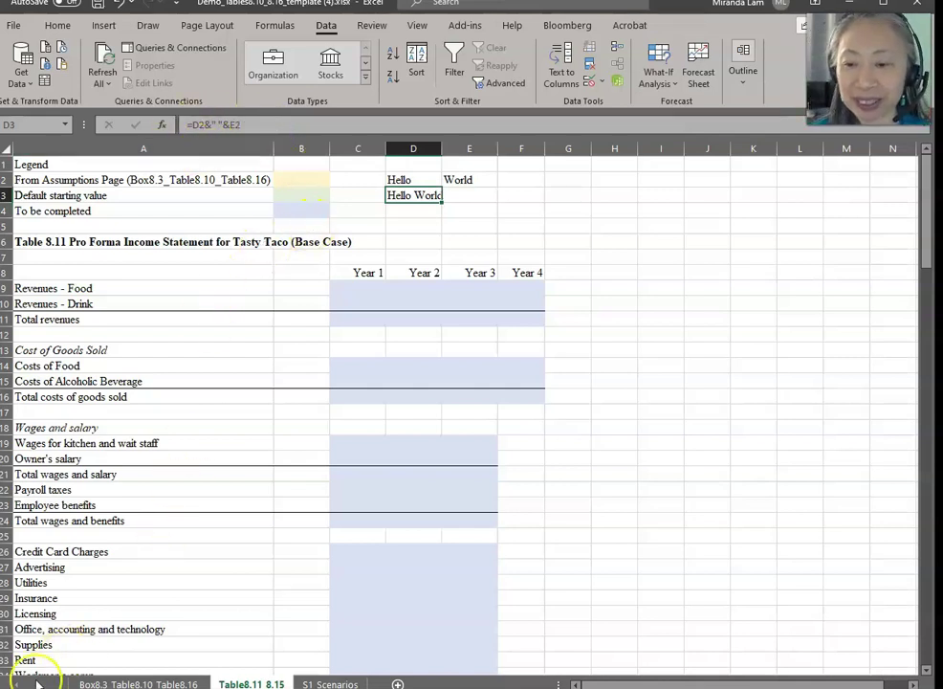
Link Year 1 food revenues in C9 to cell B8 on the Box8.3_Table8.10_Table8.16 assumptions sheet.
{"action": "key", "text": "alt+Tab"}
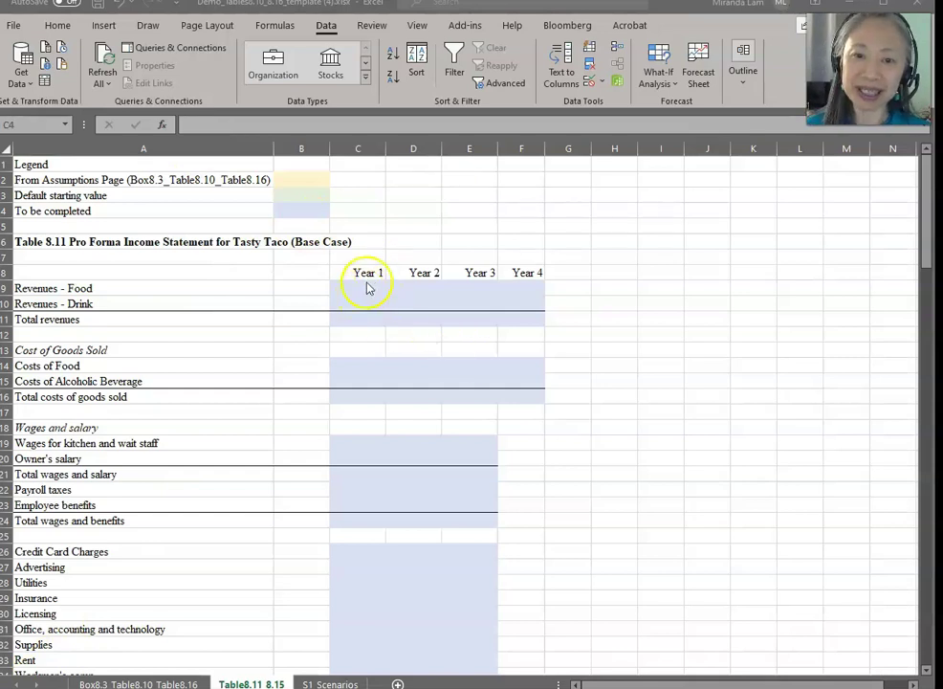
{"action": "key", "text": "alt+Tab"}
{"action": "left_click", "coordinate": [368, 287]}
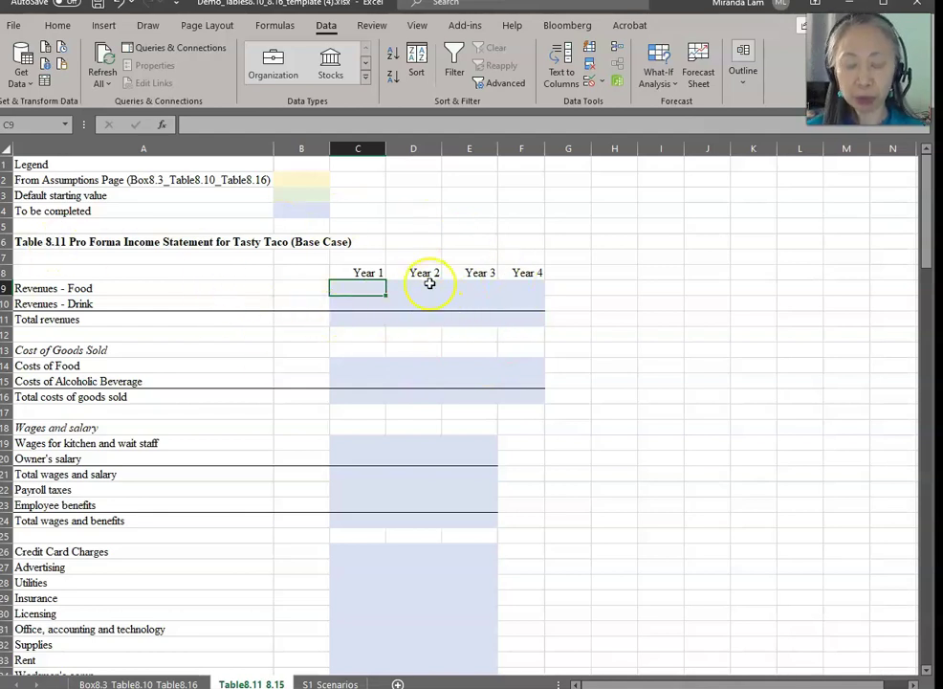
{"action": "type", "text": "="}
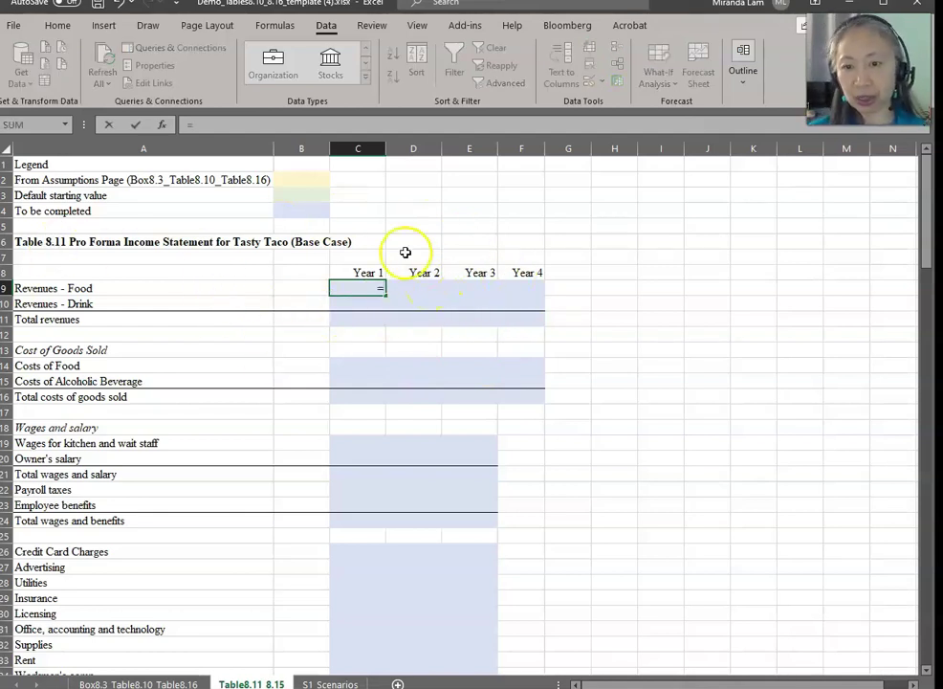
{"action": "left_click", "coordinate": [145, 683]}
{"action": "left_click", "coordinate": [438, 328]}
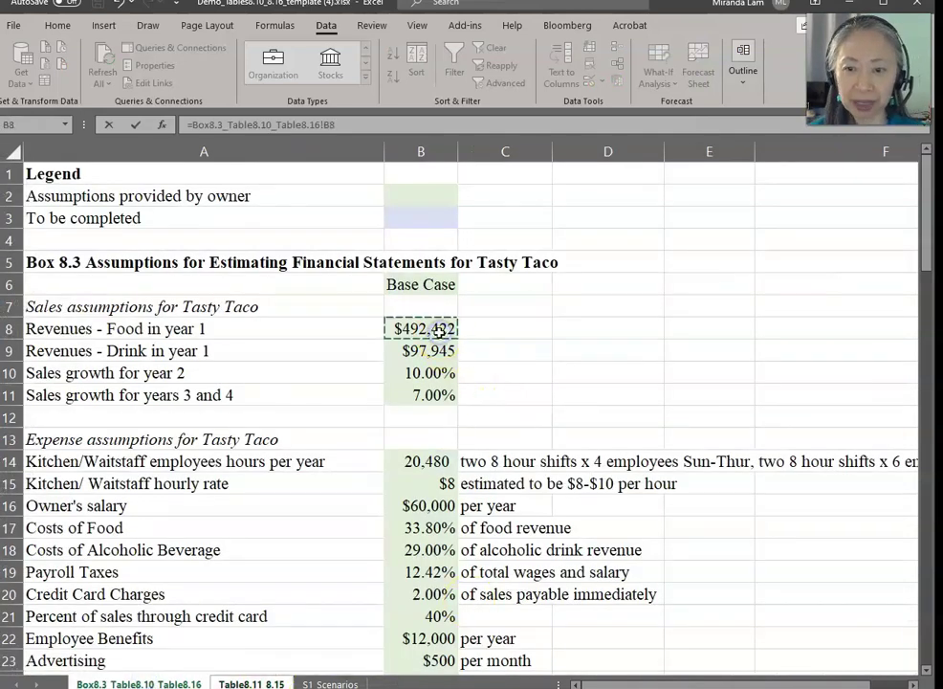
{"action": "key", "text": "Return"}
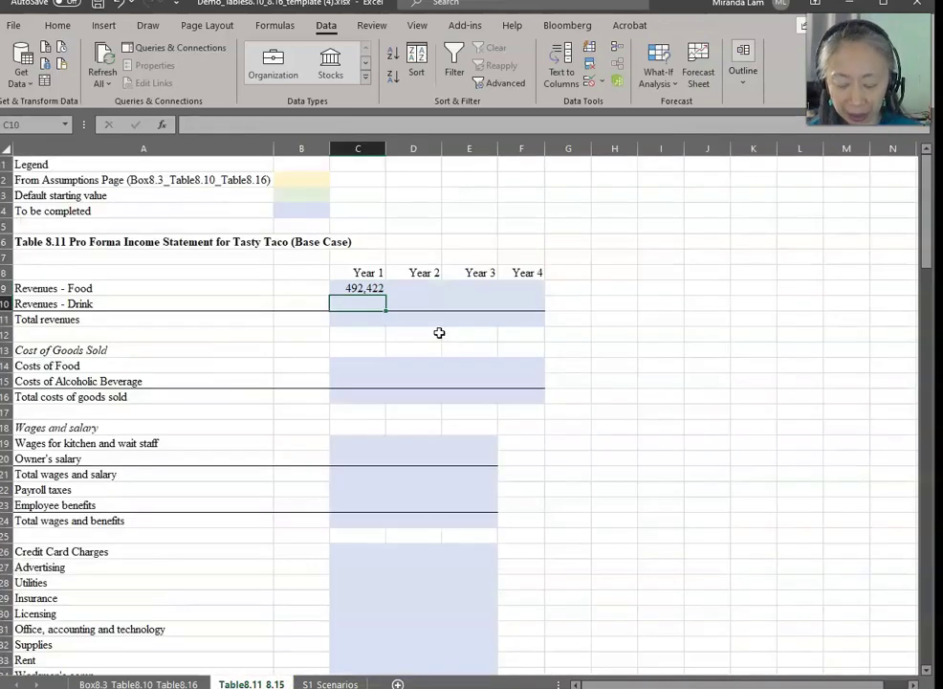
Copy the Year 1 food revenues formula from C9 into C10 for drink revenues.
{"action": "key", "text": "Up"}
{"action": "key", "text": "ctrl+c"}
{"action": "left_click", "coordinate": [379, 303]}
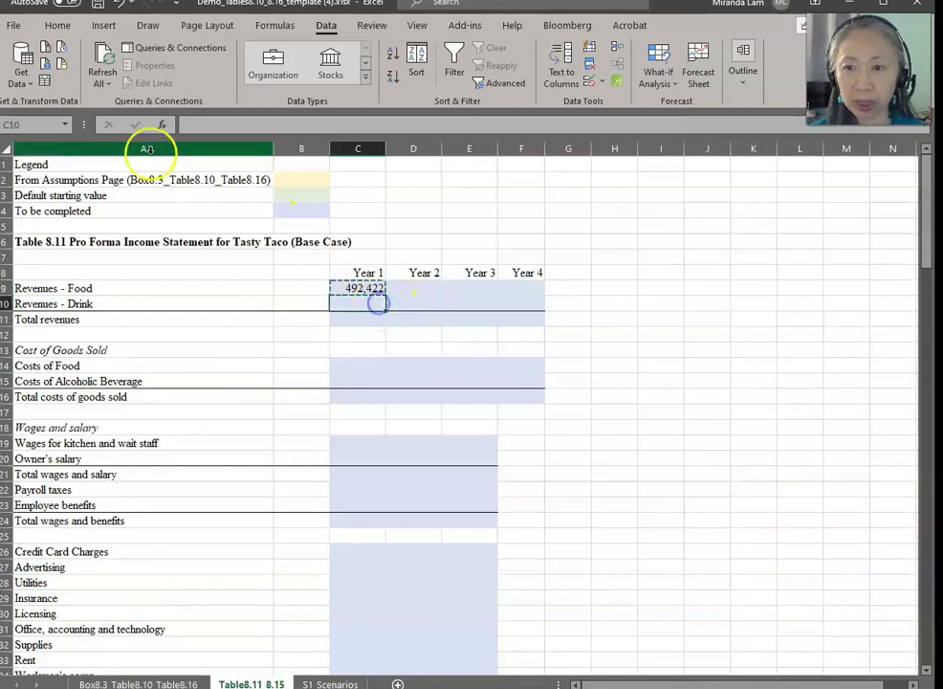
{"action": "left_click", "coordinate": [58, 25]}
{"action": "left_click", "coordinate": [17, 84]}
{"action": "left_click", "coordinate": [35, 129]}
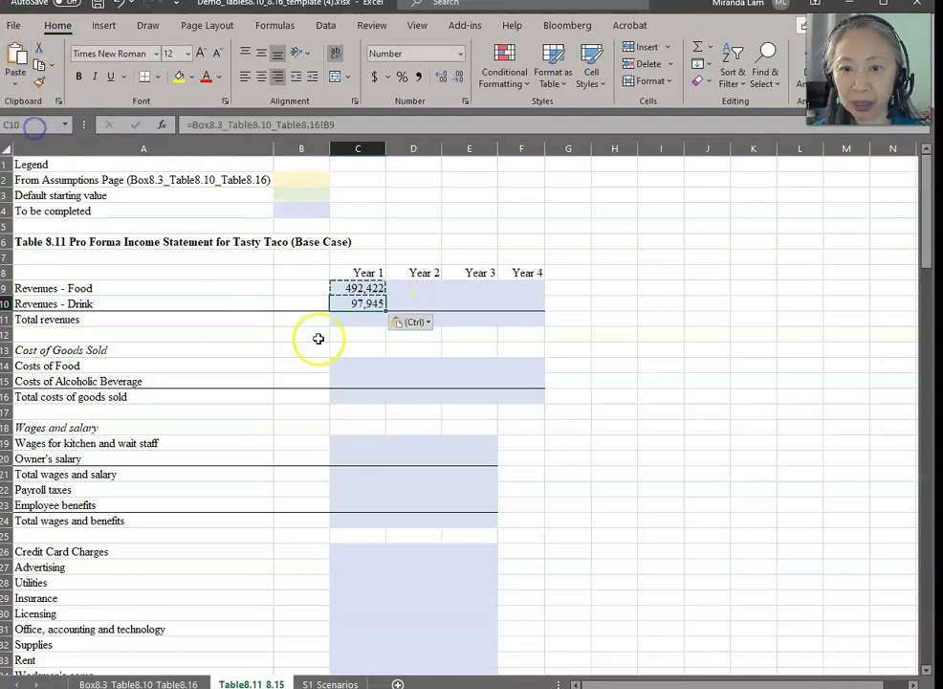
Calculate Year 1 total revenues in C11 with the formula =C9+C10.
{"action": "left_click", "coordinate": [366, 324]}
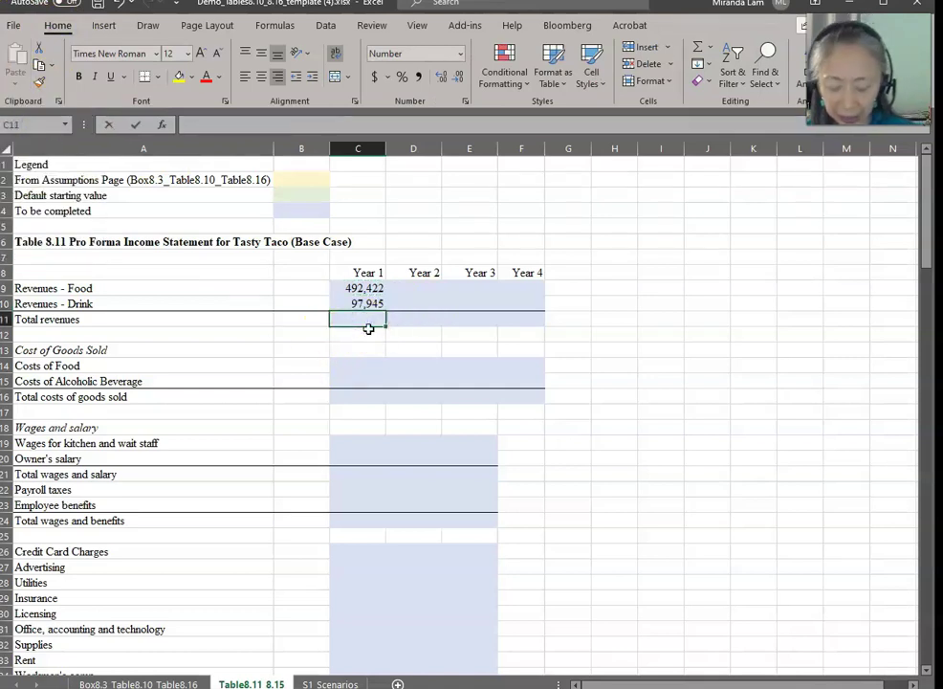
{"action": "type", "text": "=C9+C10"}
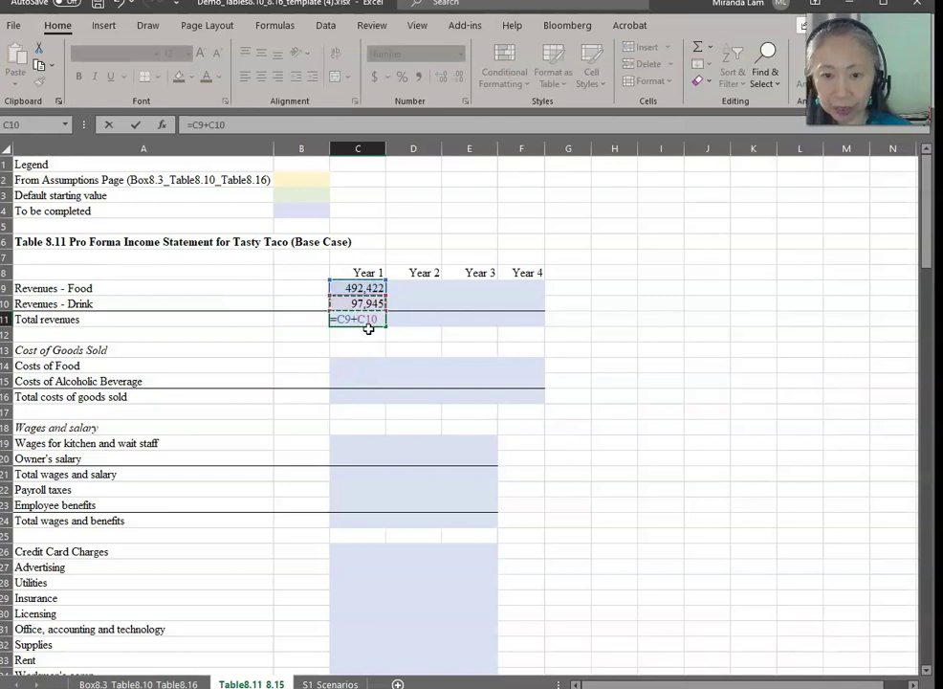
{"action": "key", "text": "Return"}
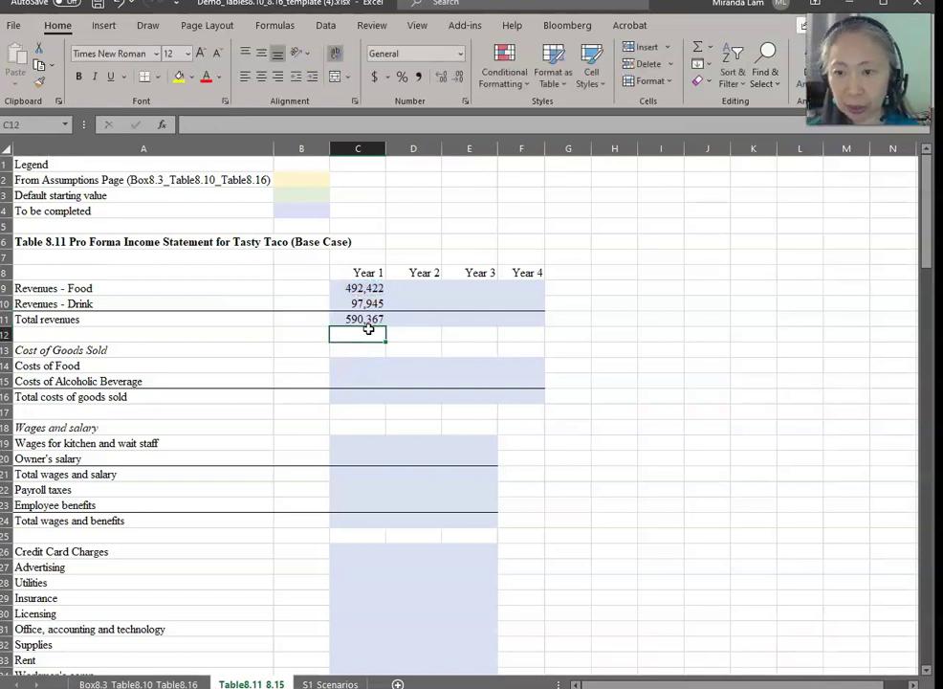
Calculate Year 1 costs of food in C14 by multiplying C9 by the food cost percentage in B17 on the Box8.3_Table8.10_Table8.16 sheet.
{"action": "left_click", "coordinate": [363, 365]}
{"action": "type", "text": "="}
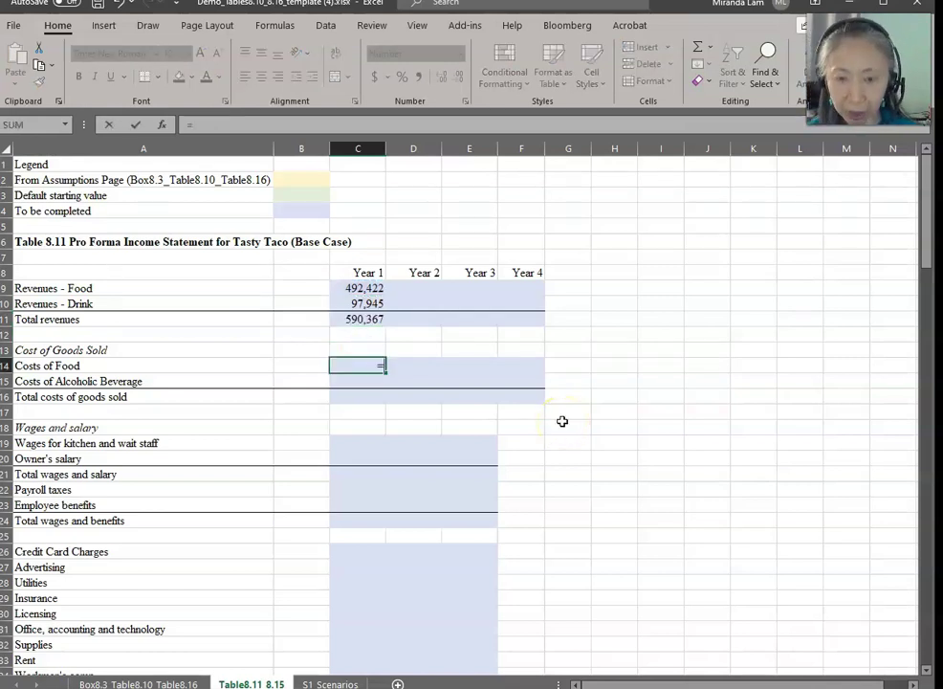
{"action": "left_click", "coordinate": [356, 289]}
{"action": "type", "text": "*"}
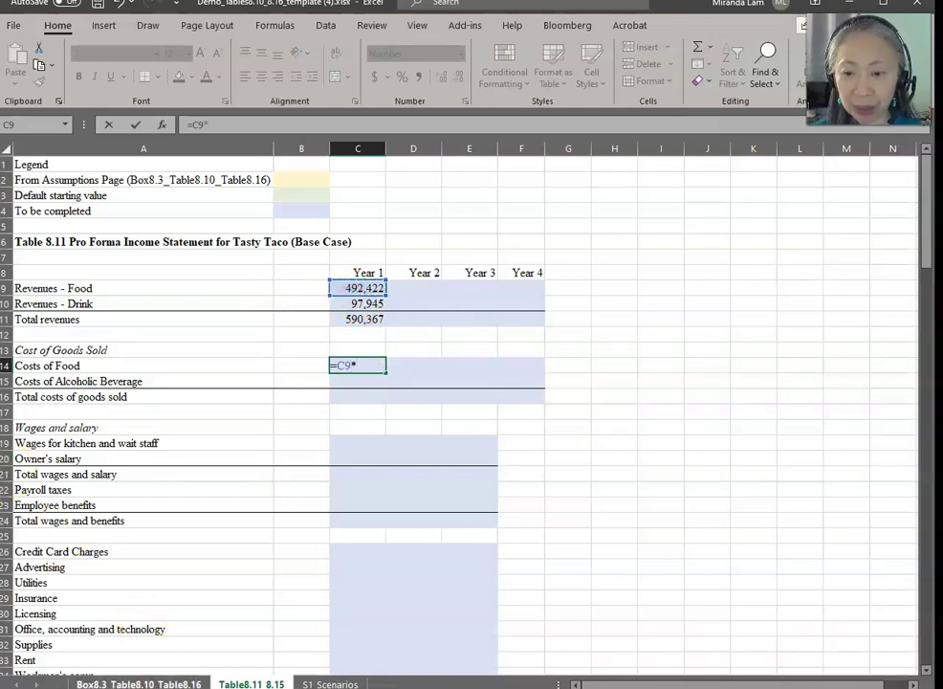
{"action": "left_click", "coordinate": [191, 683]}
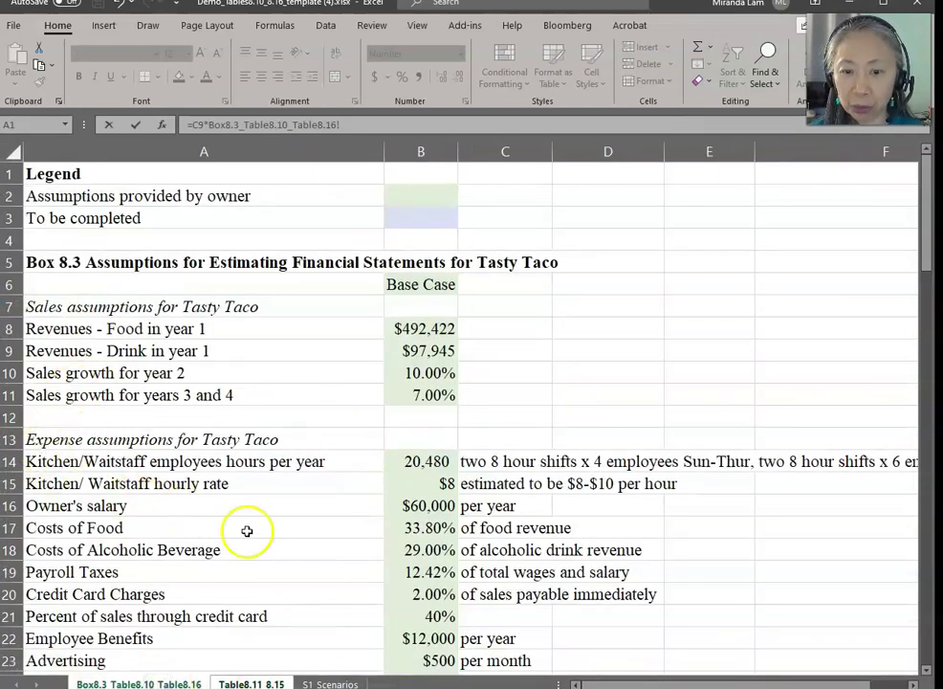
{"action": "left_click", "coordinate": [423, 527]}
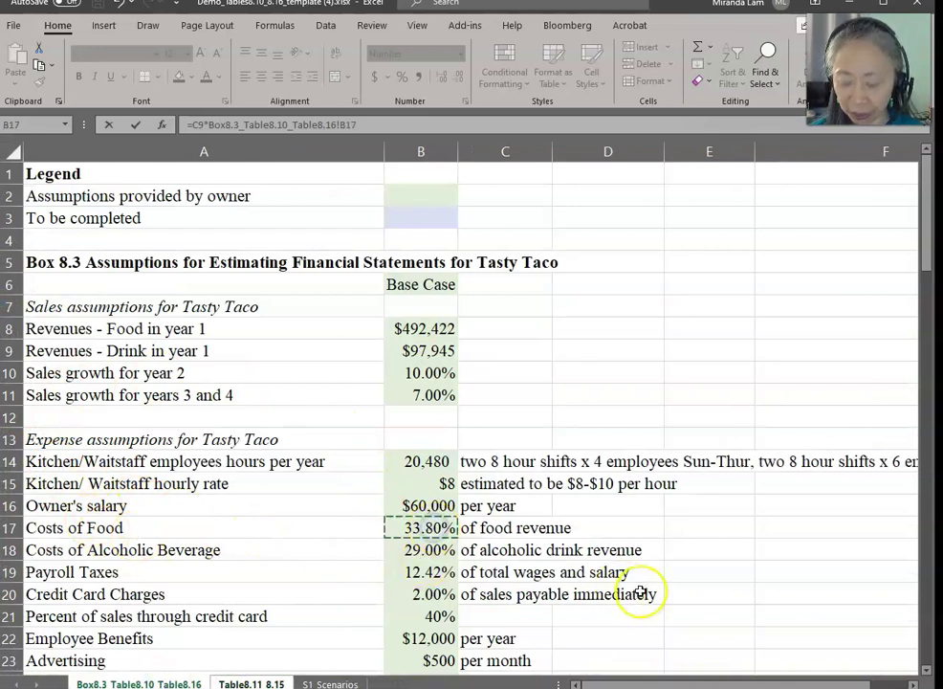
{"action": "key", "text": "Return"}
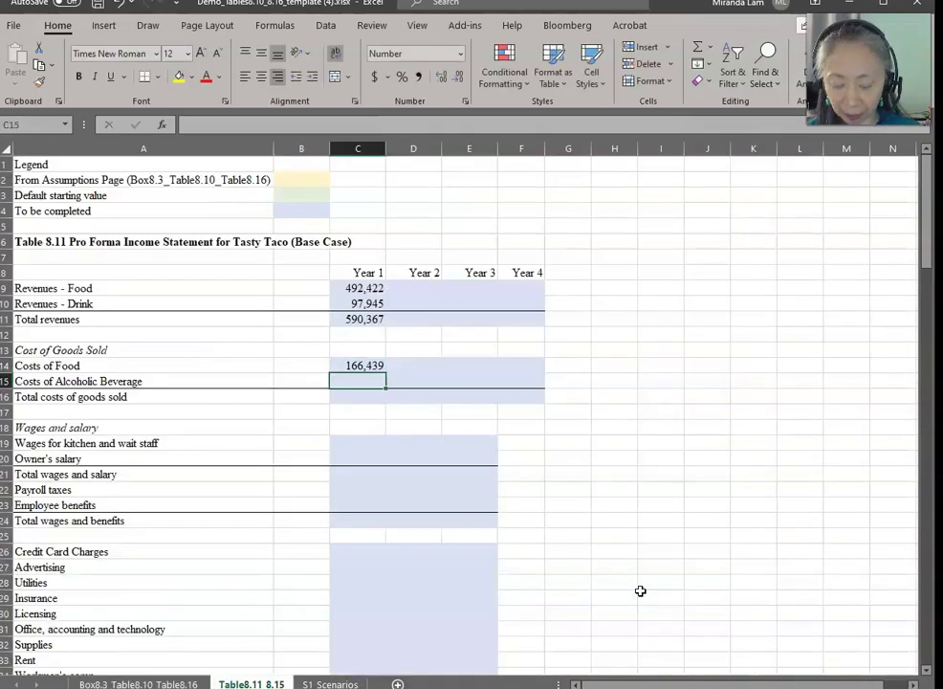
Calculate Year 1 alcoholic beverage costs in C15 as C10 times the absolute reference $B$18 on the Box8.3_Table8.10_Table8.16 sheet.
{"action": "type", "text": "="}
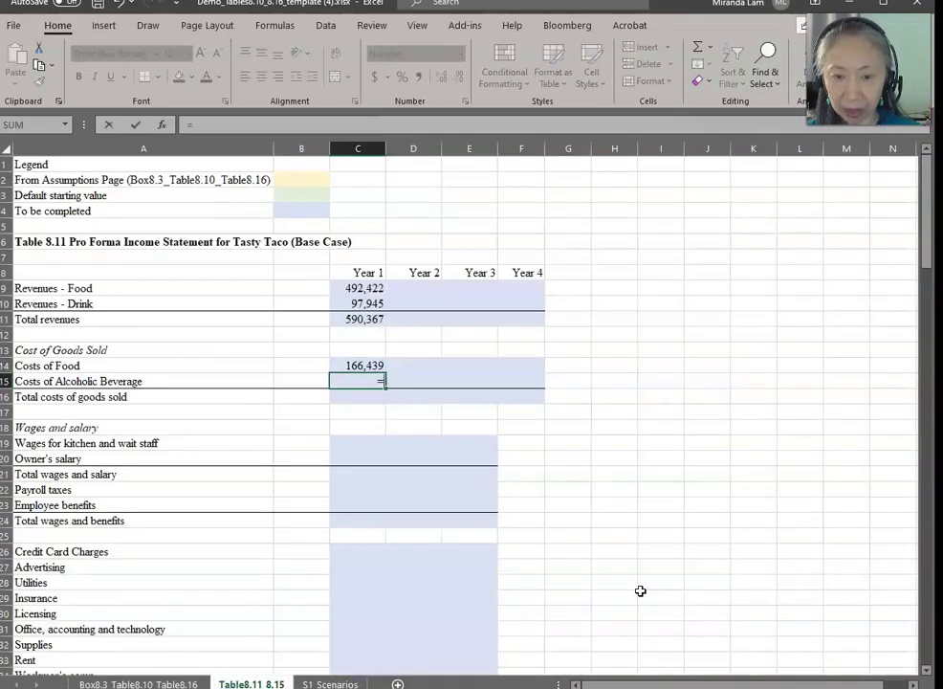
{"action": "left_click", "coordinate": [368, 303]}
{"action": "type", "text": "*"}
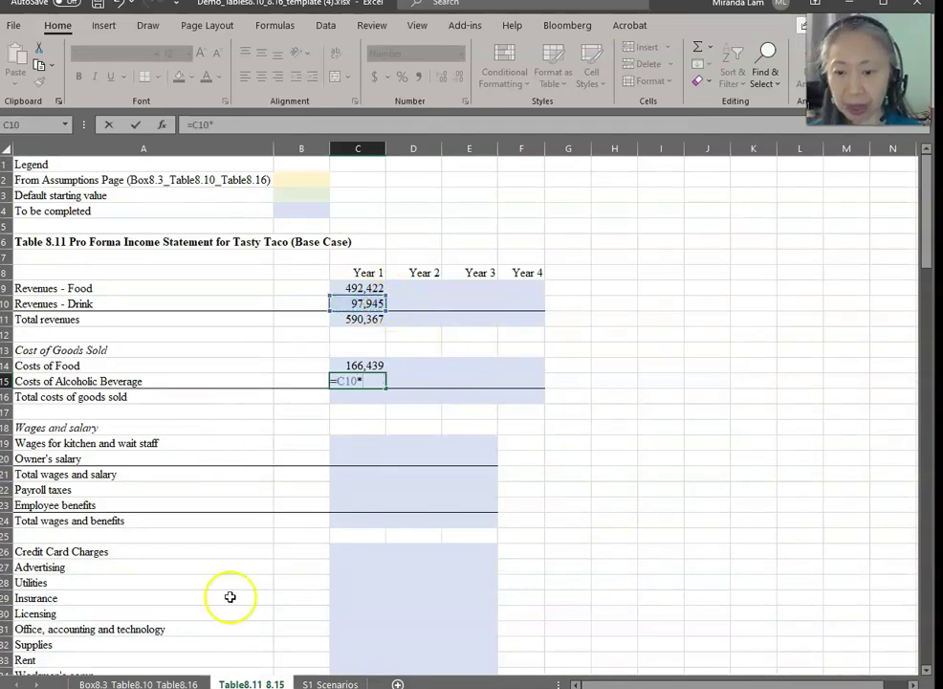
{"action": "left_click", "coordinate": [172, 682]}
{"action": "left_click", "coordinate": [422, 557]}
{"action": "key", "text": "F4"}
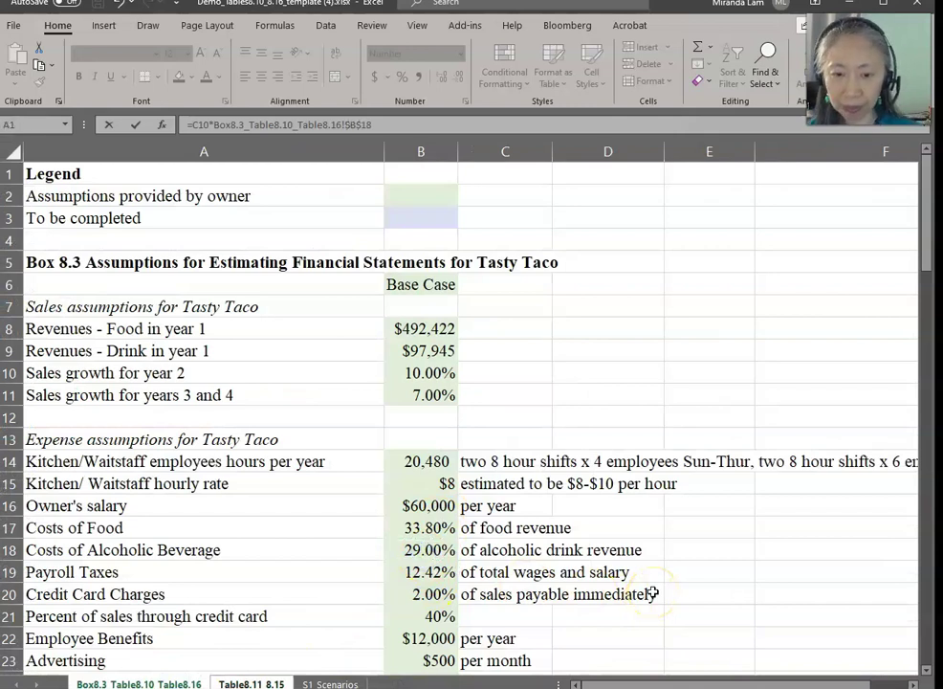
{"action": "key", "text": "Return"}
Calculate Year 1 total costs of goods sold in C16 by adding C14 and C15.
{"action": "type", "text": "="}
{"action": "key", "text": "Up"}
{"action": "key", "text": "Up"}
{"action": "type", "text": "+"}
{"action": "key", "text": "Up"}
{"action": "key", "text": "Return"}
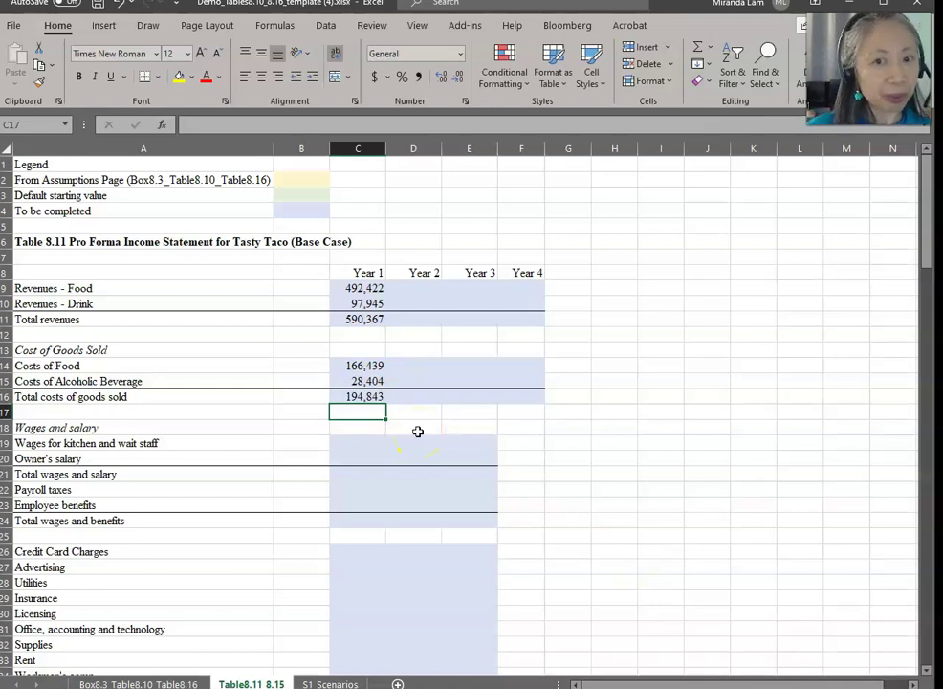
Calculate Year 1 kitchen and wait staff wages in C19 as yearly hours B14 times hourly rate B15 from the Box8.3_Table8.10_Table8.16 sheet.
{"action": "left_click", "coordinate": [362, 443]}
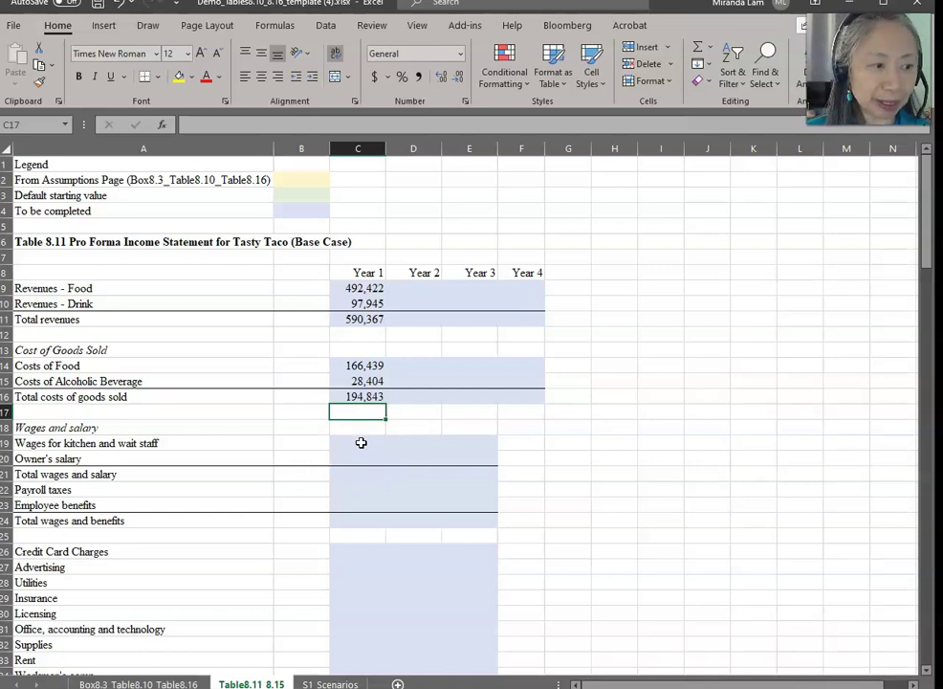
{"action": "left_click", "coordinate": [361, 443]}
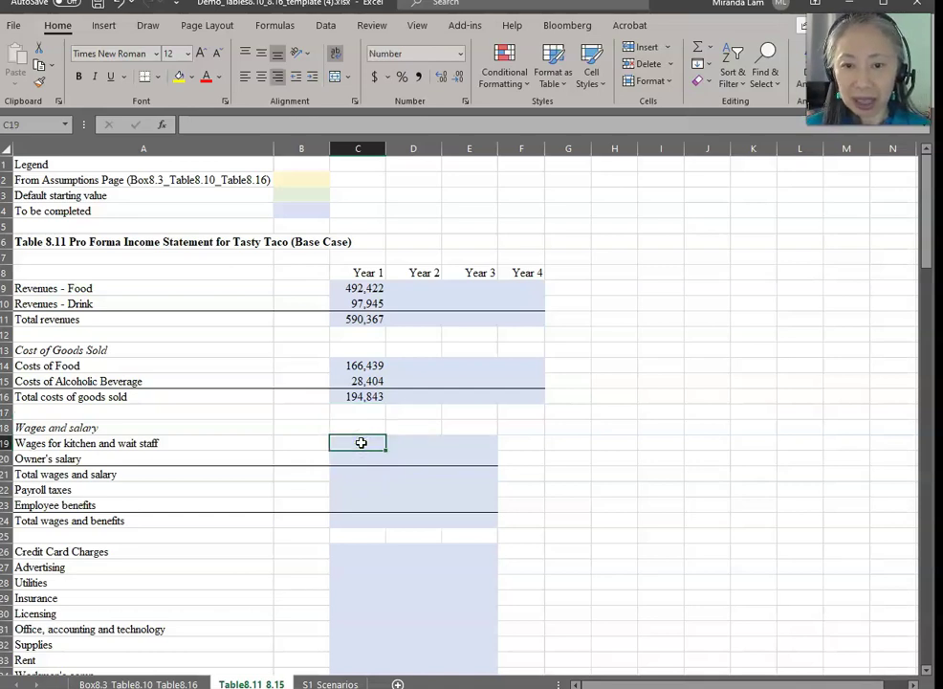
{"action": "type", "text": "="}
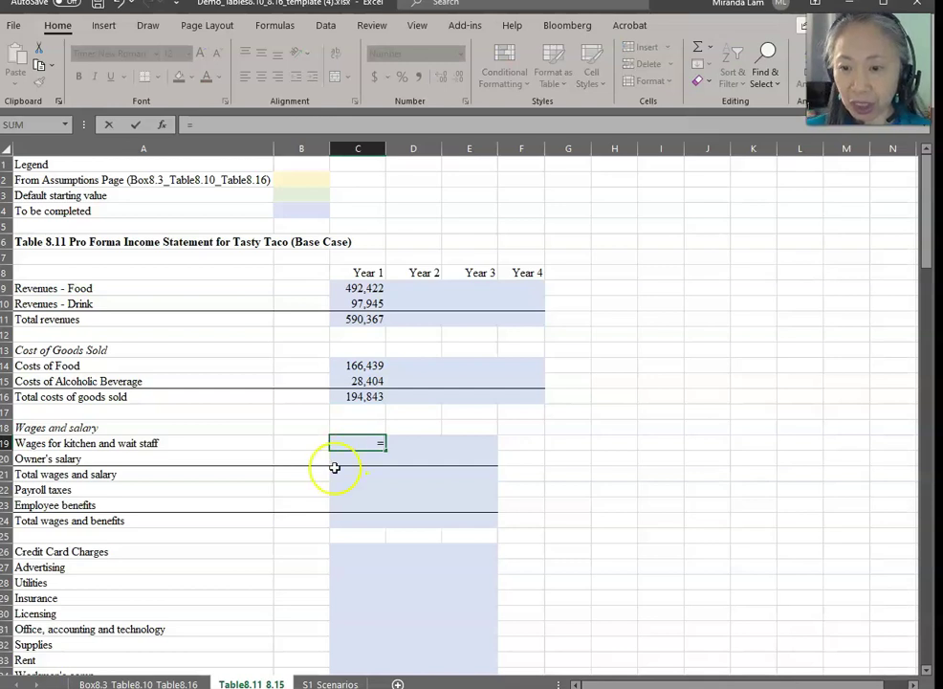
{"action": "left_click", "coordinate": [128, 682]}
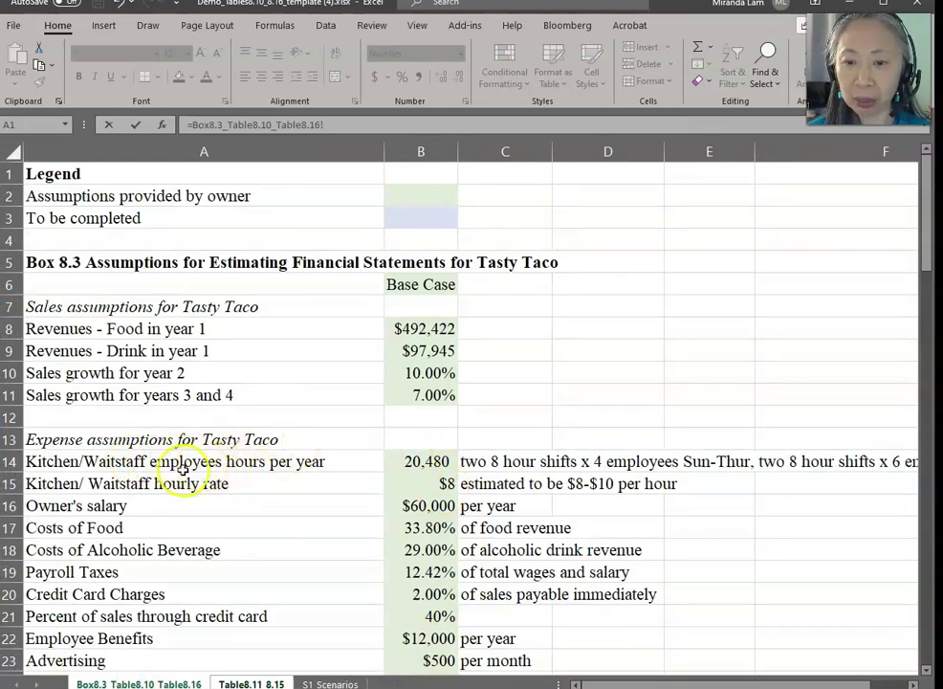
{"action": "left_click", "coordinate": [407, 461]}
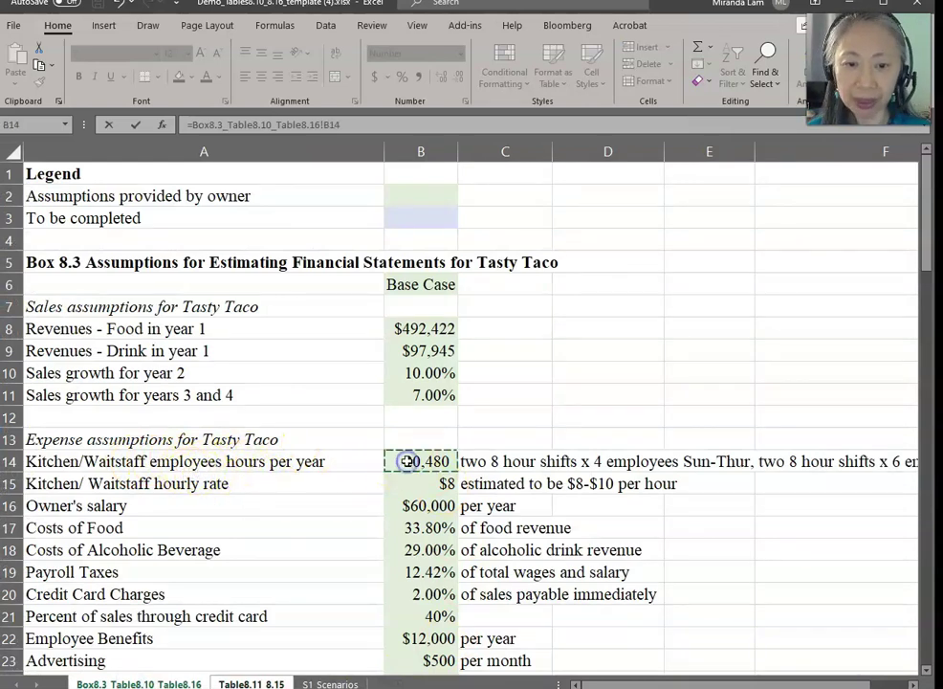
{"action": "type", "text": "*"}
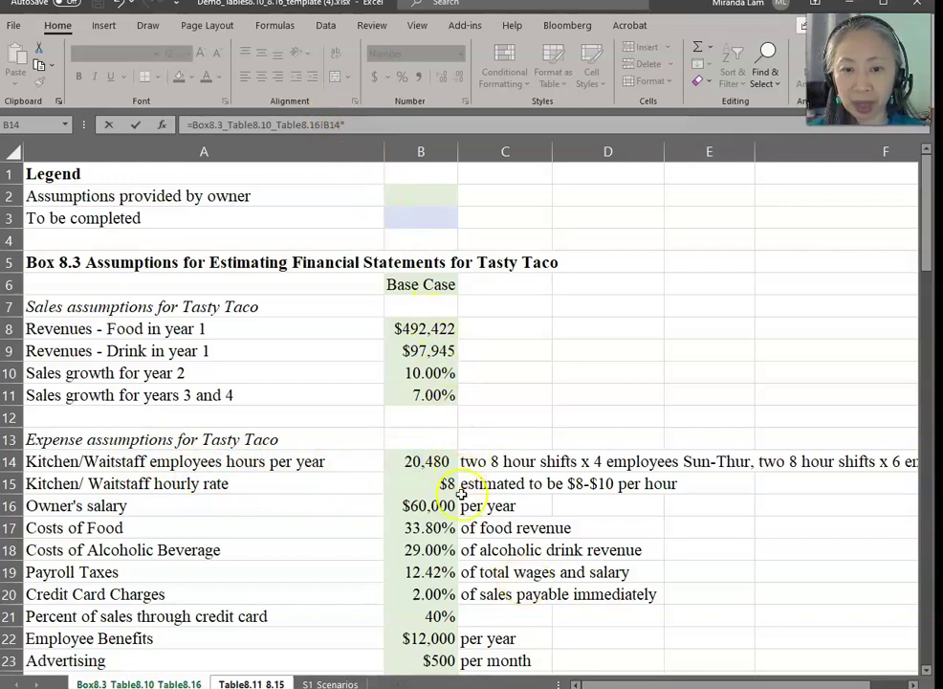
{"action": "left_click", "coordinate": [437, 484]}
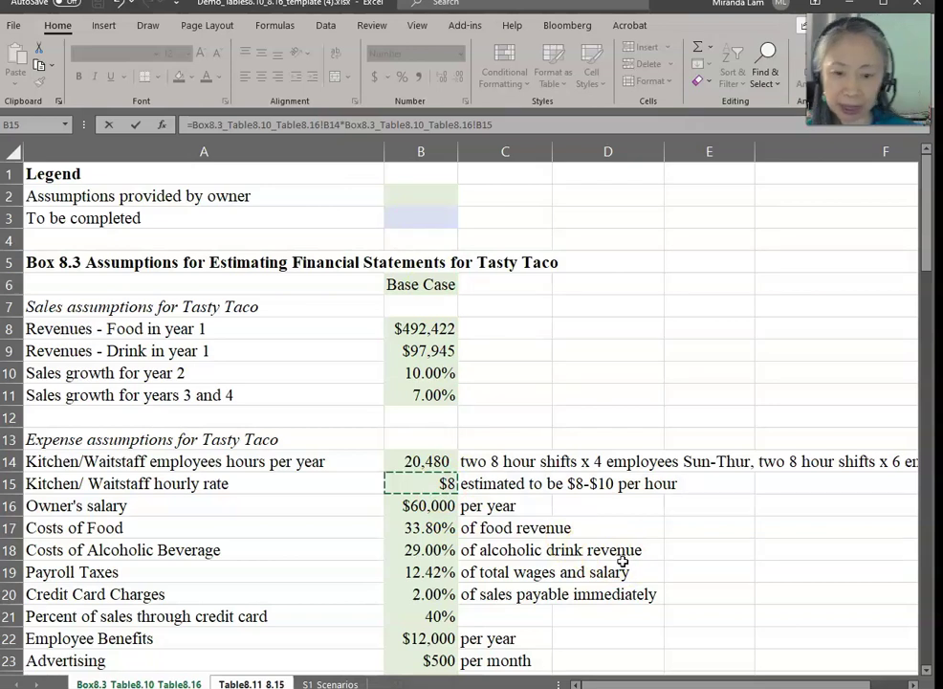
{"action": "key", "text": "Return"}
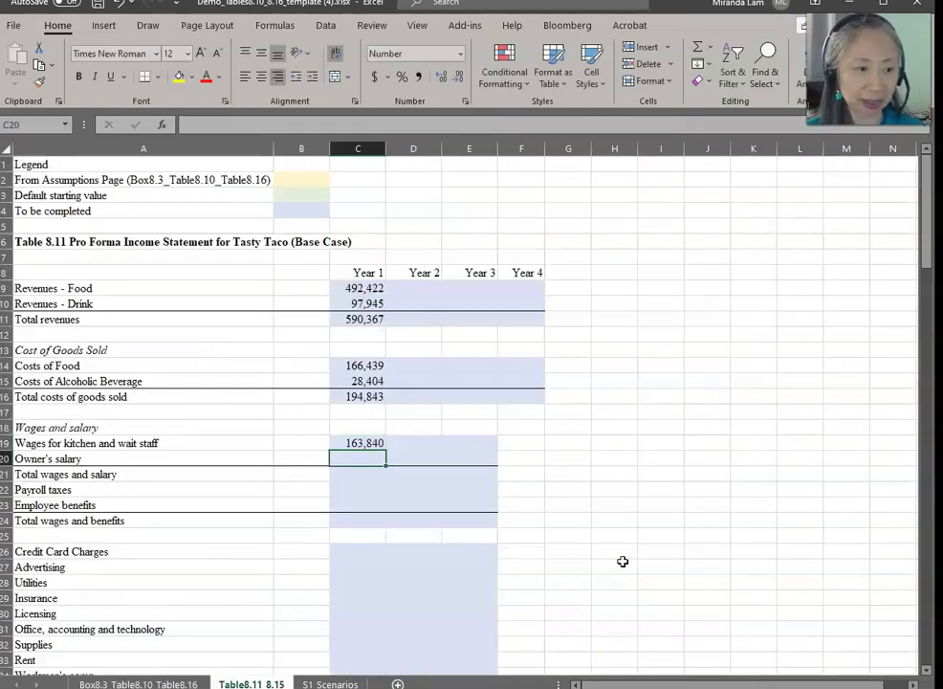
Link the Year 1 owner's salary in C20 to cell B16 on the Box8.3_Table8.10_Table8.16 assumptions sheet.
{"action": "type", "text": "="}
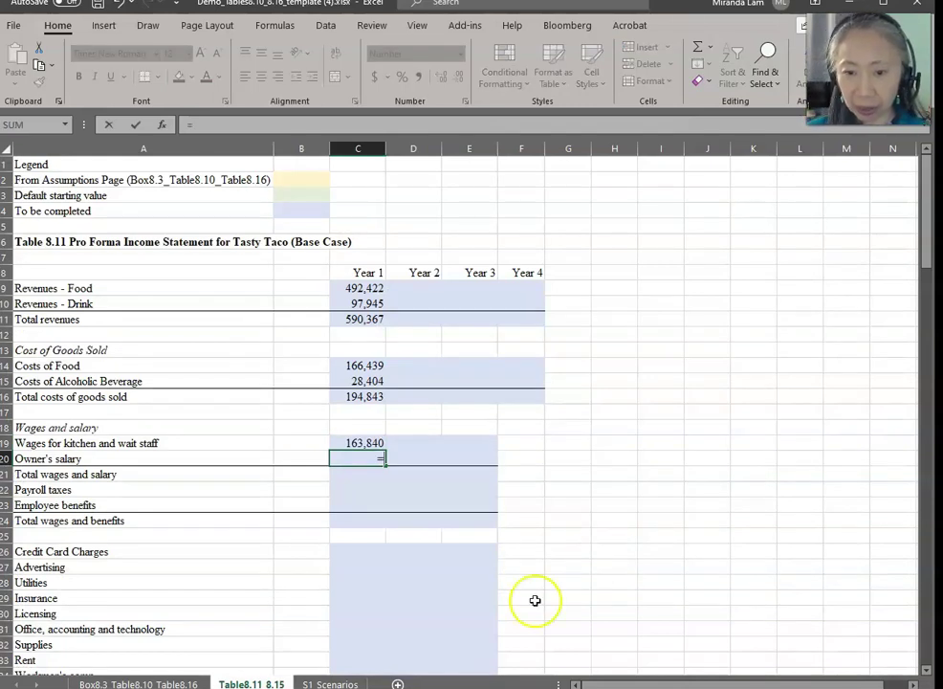
{"action": "left_click", "coordinate": [153, 683]}
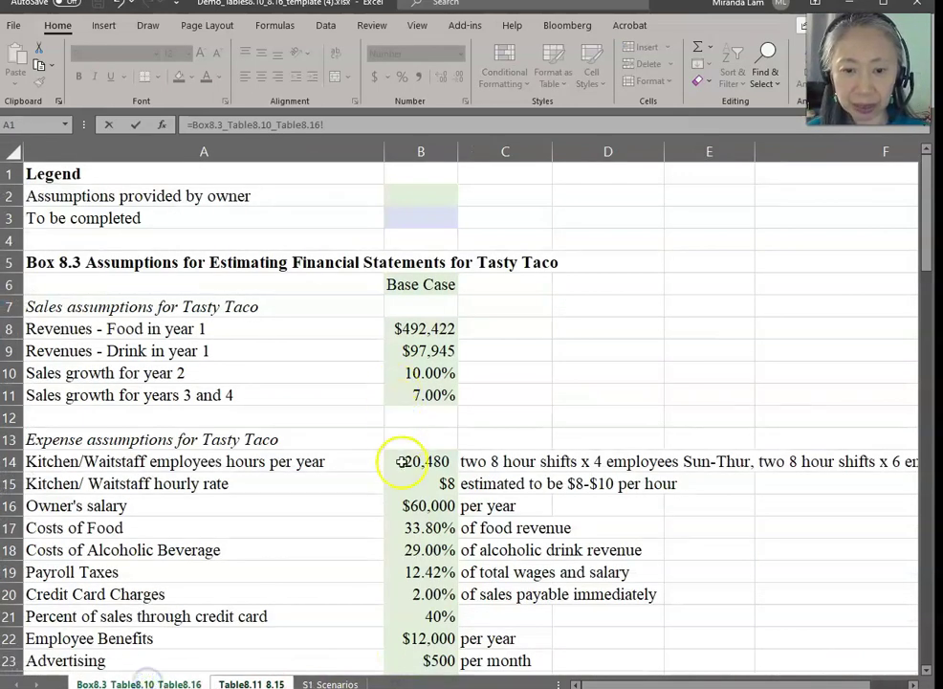
{"action": "left_click", "coordinate": [415, 511]}
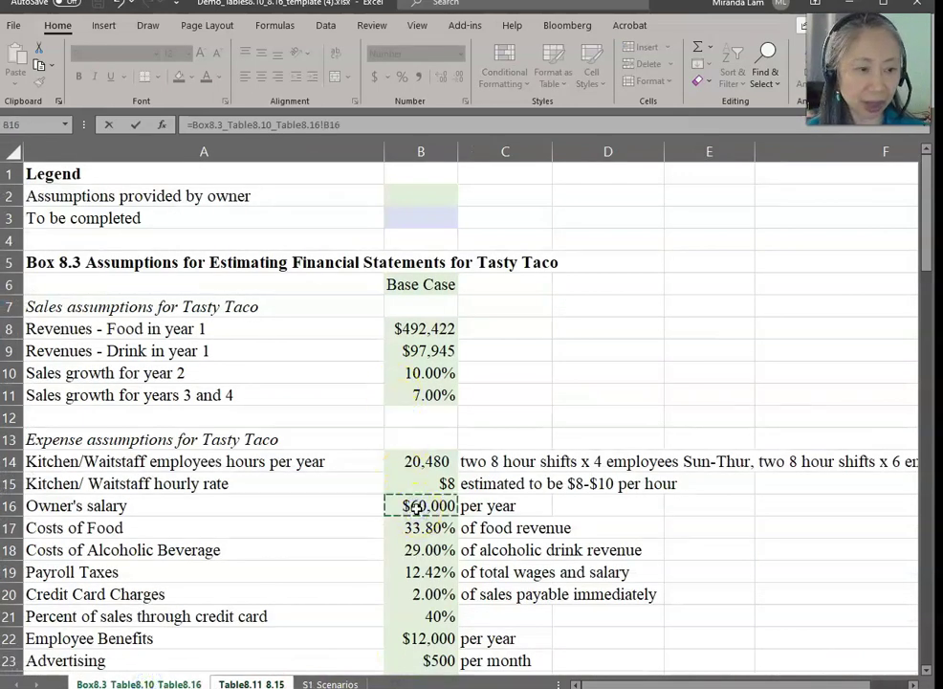
{"action": "key", "text": "Return"}
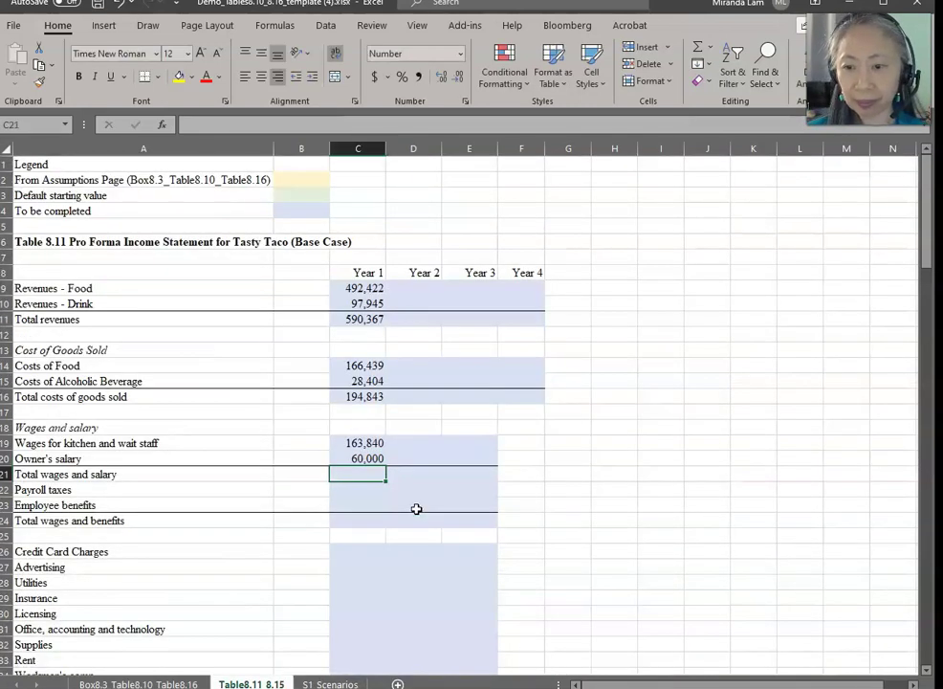
Calculate Year 1 total wages and salary in C21 by adding C19 and C20.
{"action": "type", "text": "="}
{"action": "key", "text": "Up"}
{"action": "key", "text": "Up"}
{"action": "type", "text": "+"}
{"action": "key", "text": "Up"}
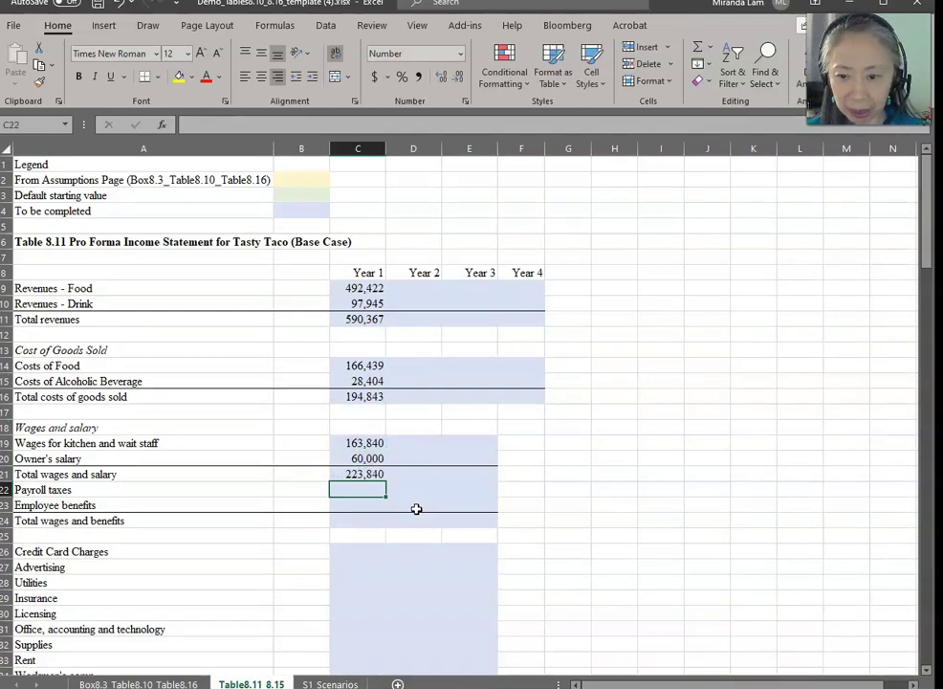
Calculate Year 1 payroll taxes in C22 as C21 times the absolute reference $B$19 on the Box8.3_Table8.10_Table8.16 sheet.
{"action": "type", "text": "="}
{"action": "key", "text": "Up"}
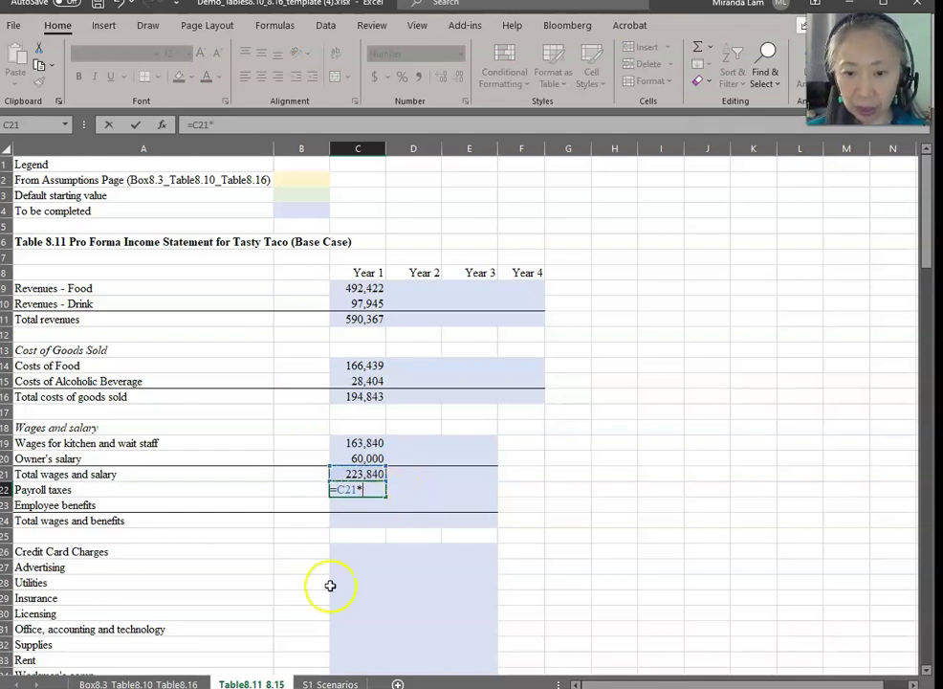
{"action": "left_click", "coordinate": [140, 684]}
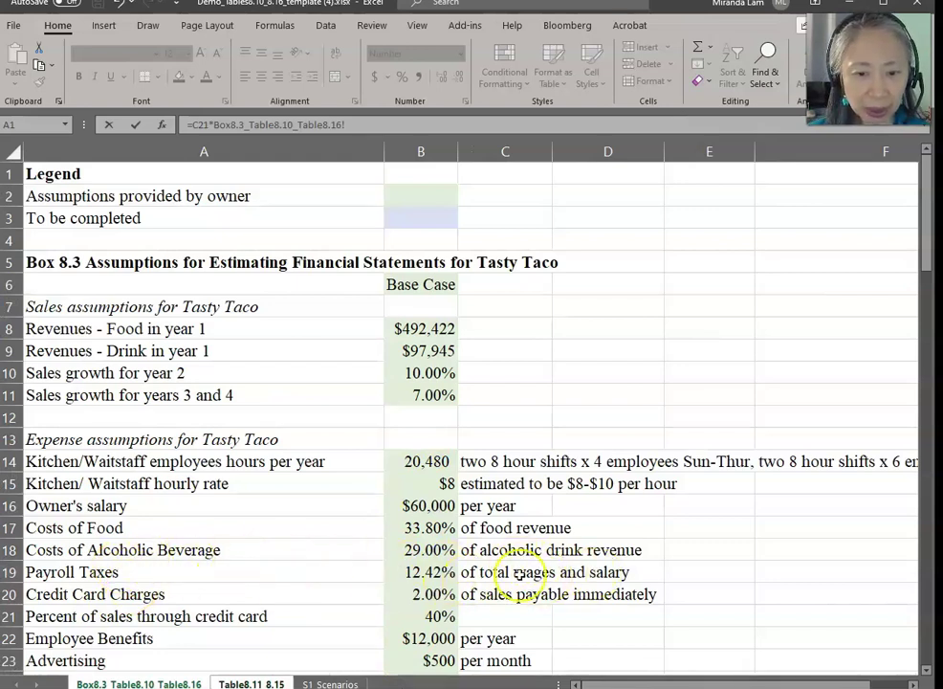
{"action": "left_click", "coordinate": [437, 571]}
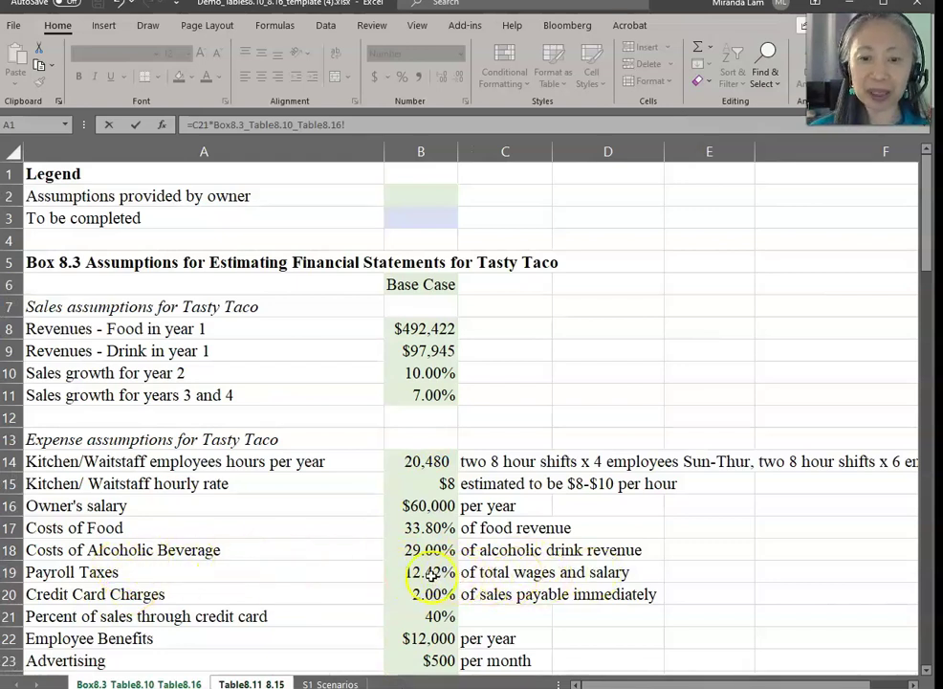
{"action": "key", "text": "F4"}
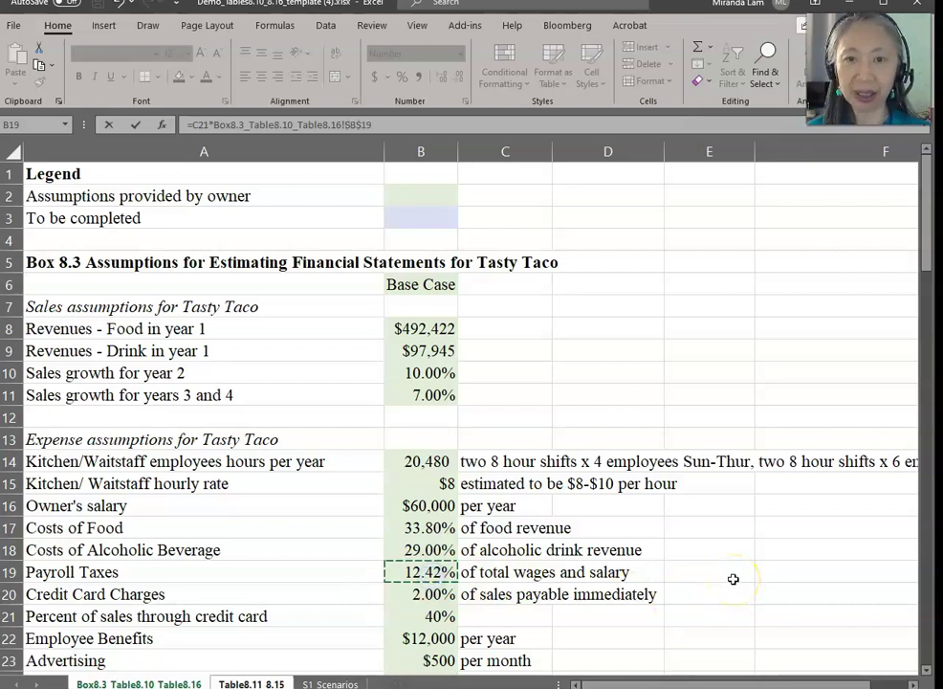
{"action": "key", "text": "Return"}
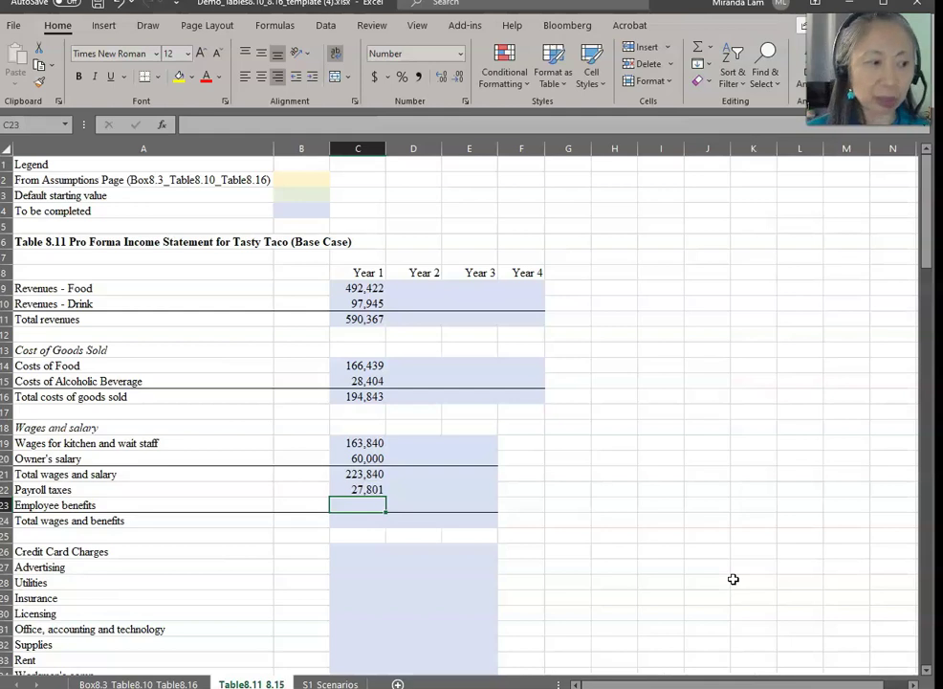
Link Year 1 employee benefits in C23 to cell B22 on the Box8.3_Table8.10_Table8.16 assumptions sheet.
{"action": "type", "text": "="}
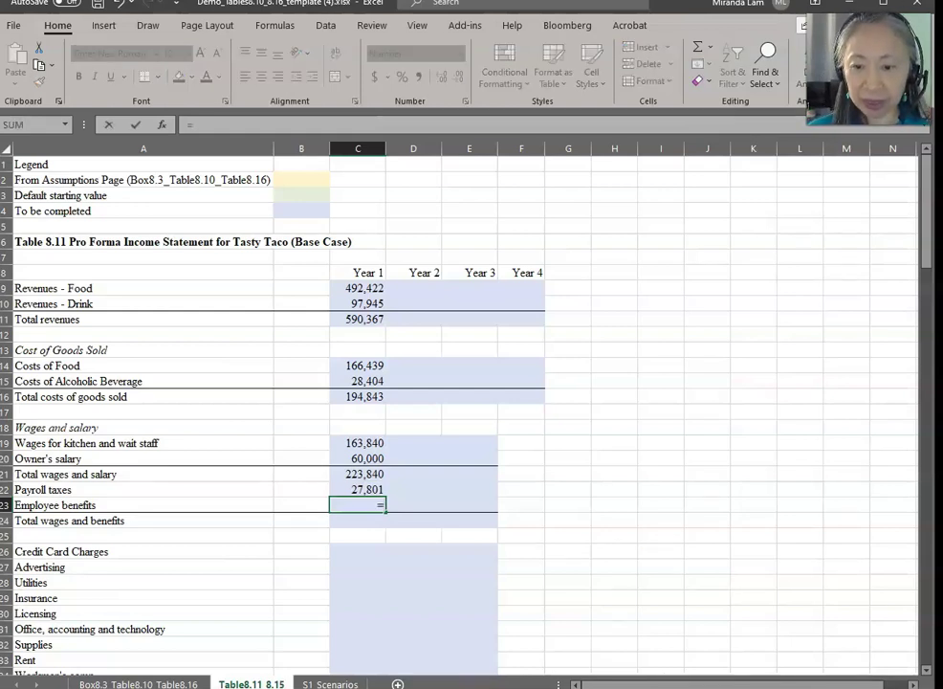
{"action": "left_click", "coordinate": [153, 682]}
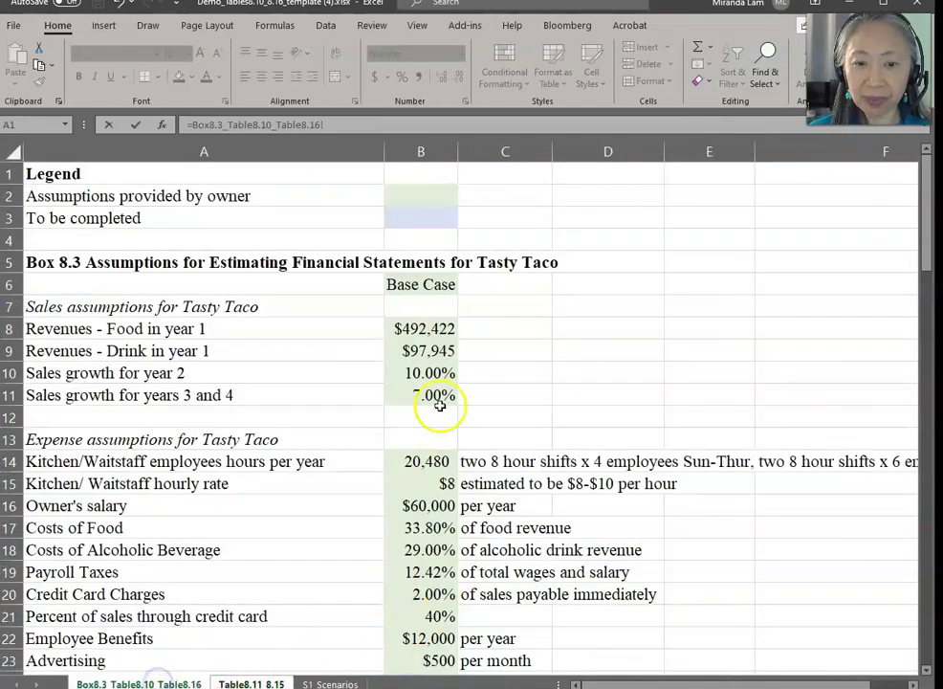
{"action": "left_click", "coordinate": [426, 638]}
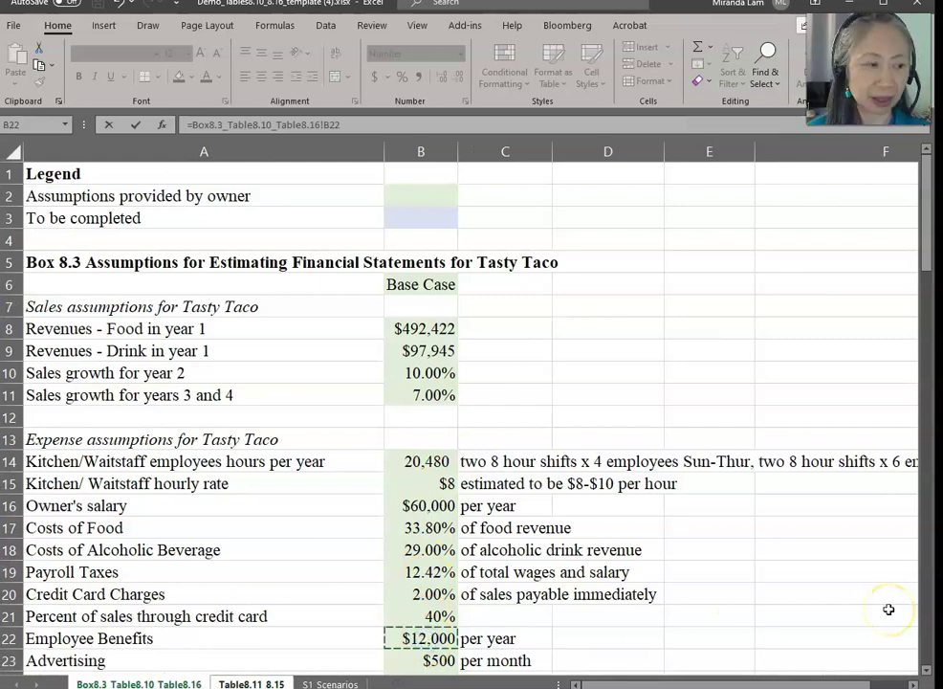
{"action": "key", "text": "Return"}
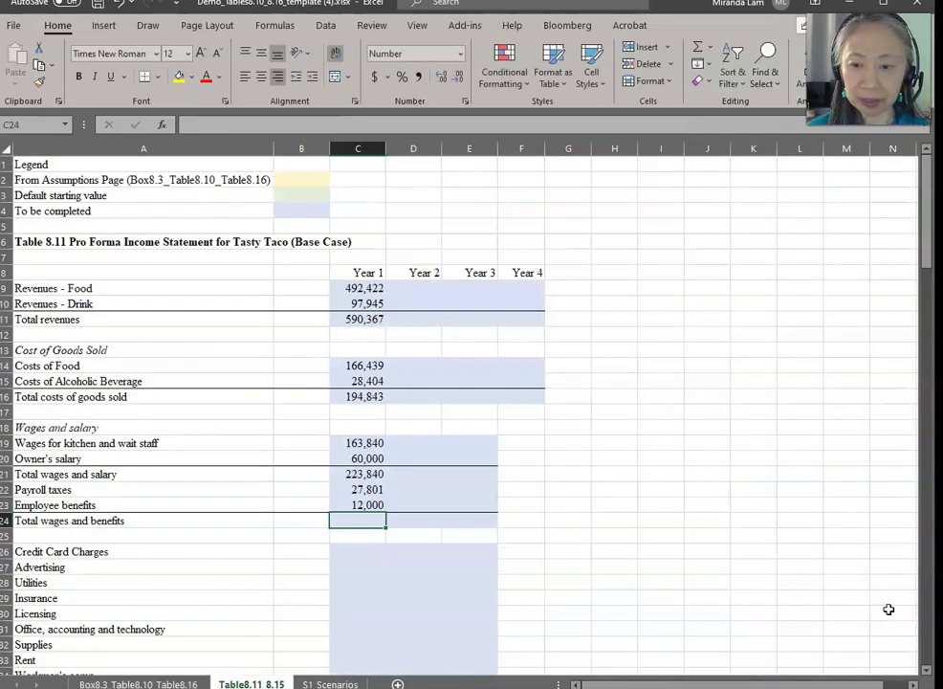
Calculate Year 1 total wages and benefits in C24 as the sum of C21:C23.
{"action": "type", "text": "="}
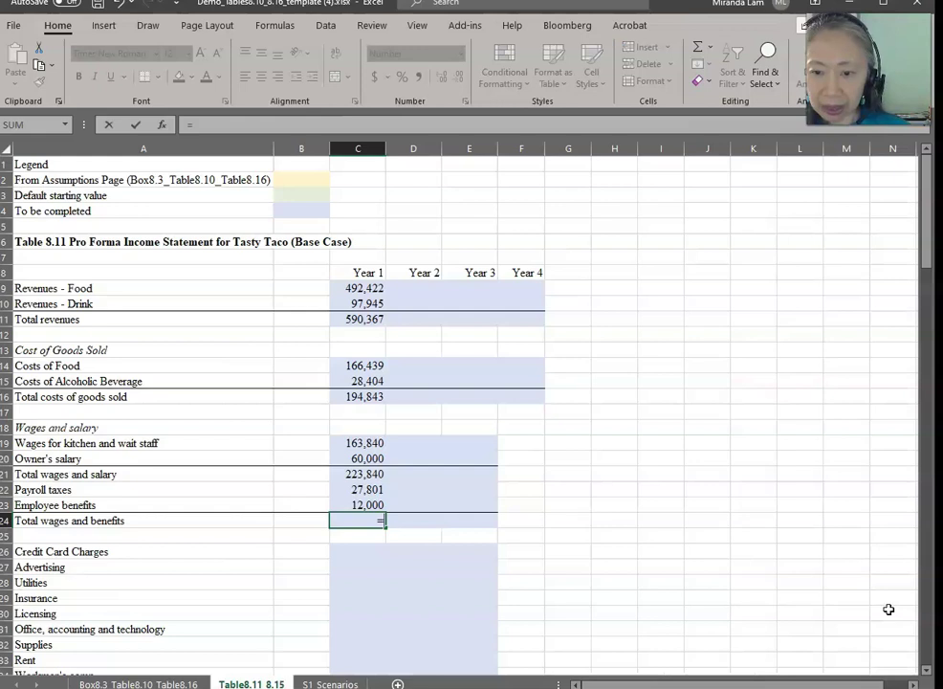
{"action": "type", "text": "sum("}
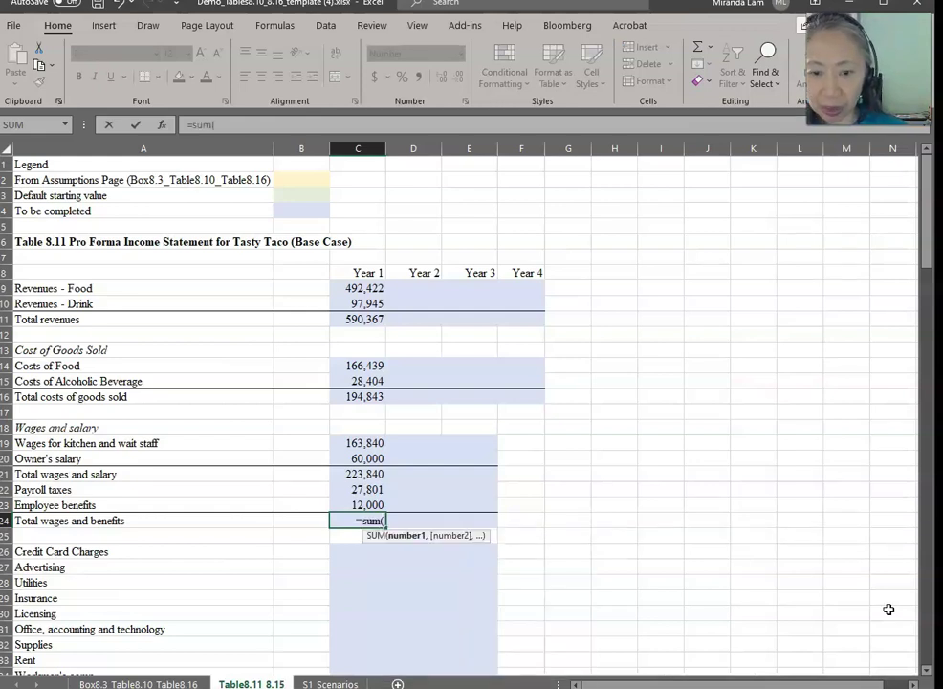
{"action": "key", "text": "Up"}
{"action": "key", "text": "shift+Up"}
{"action": "key", "text": "shift+Up"}
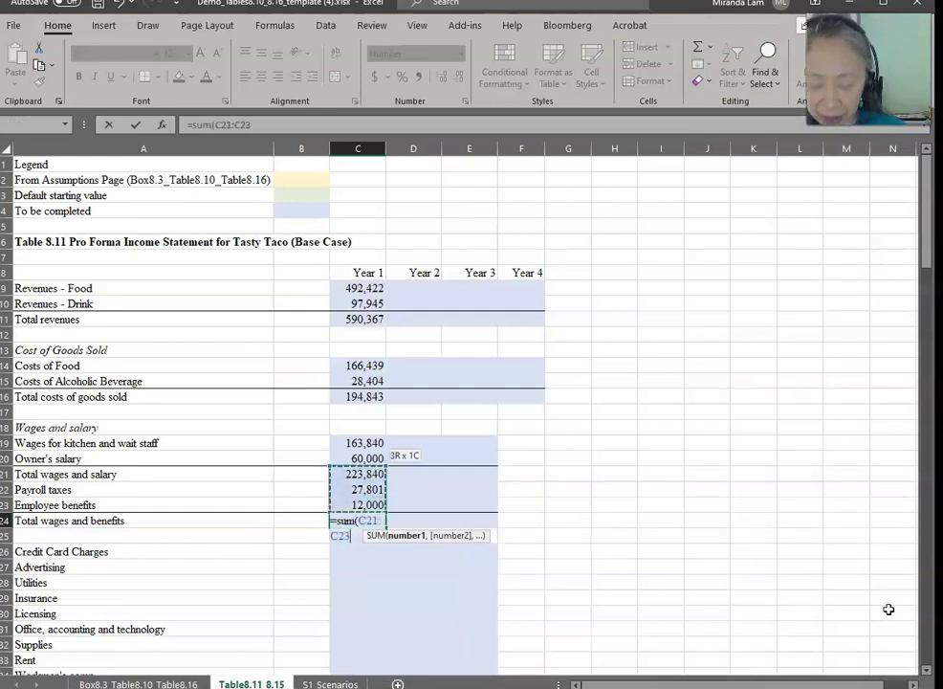
{"action": "key", "text": "Return"}
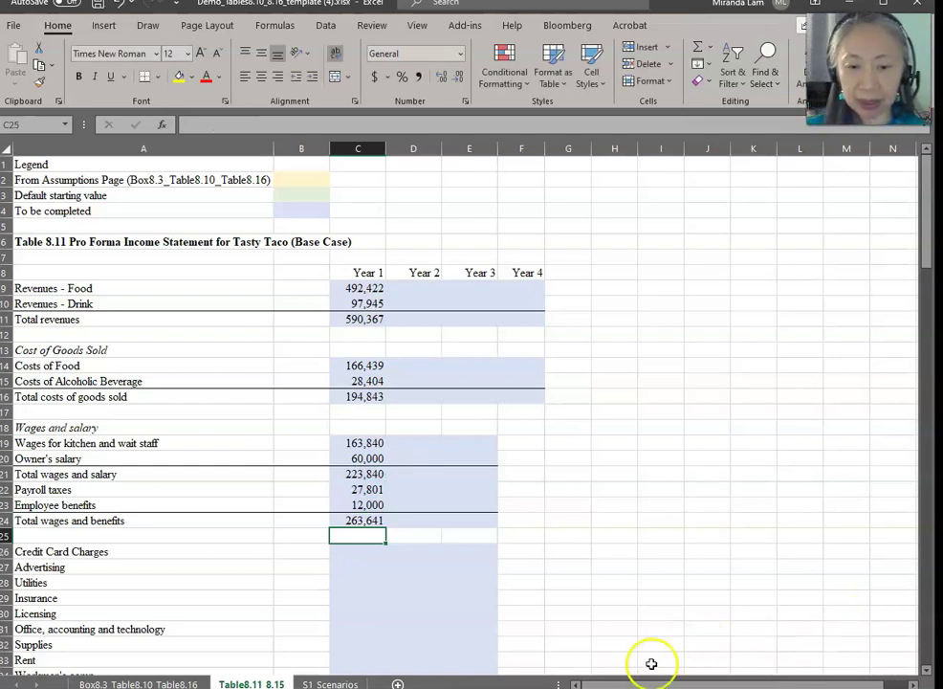
Calculate Year 1 credit card charges in C26 as absolute references $B$20 times $B$21 on the Box8.3_Table8.10_Table8.16 sheet times total revenues in C11.
{"action": "scroll", "coordinate": [605, 592], "scroll_direction": "down", "scroll_amount": 2}
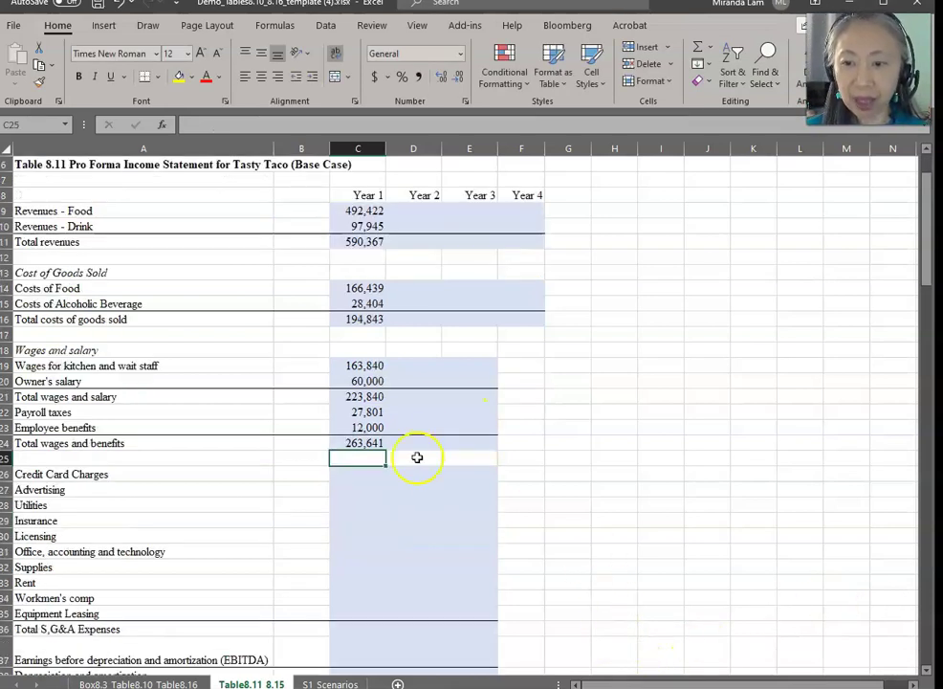
{"action": "left_click", "coordinate": [349, 473]}
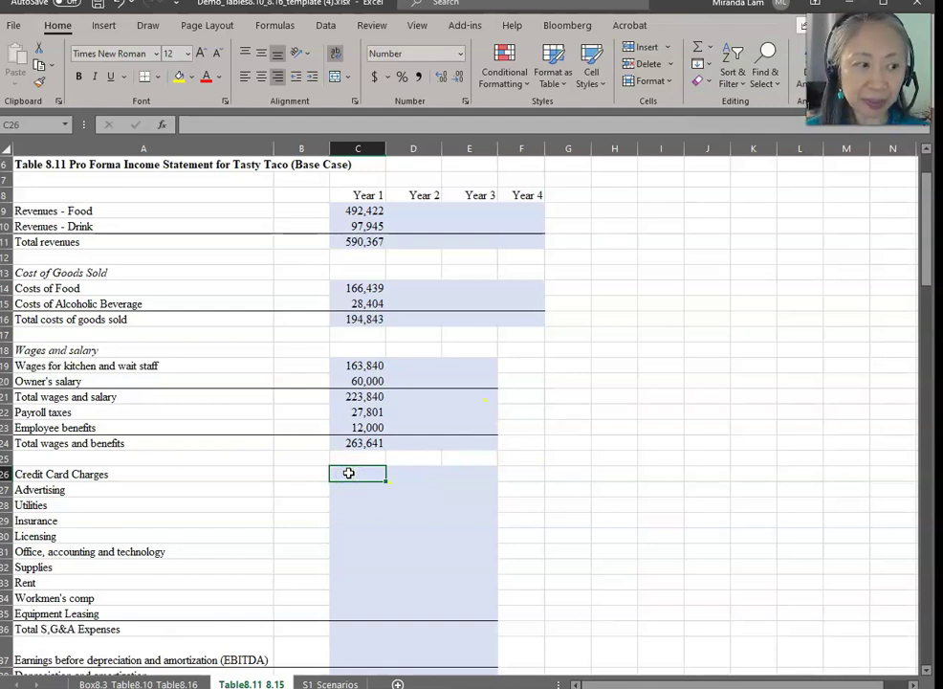
{"action": "type", "text": "="}
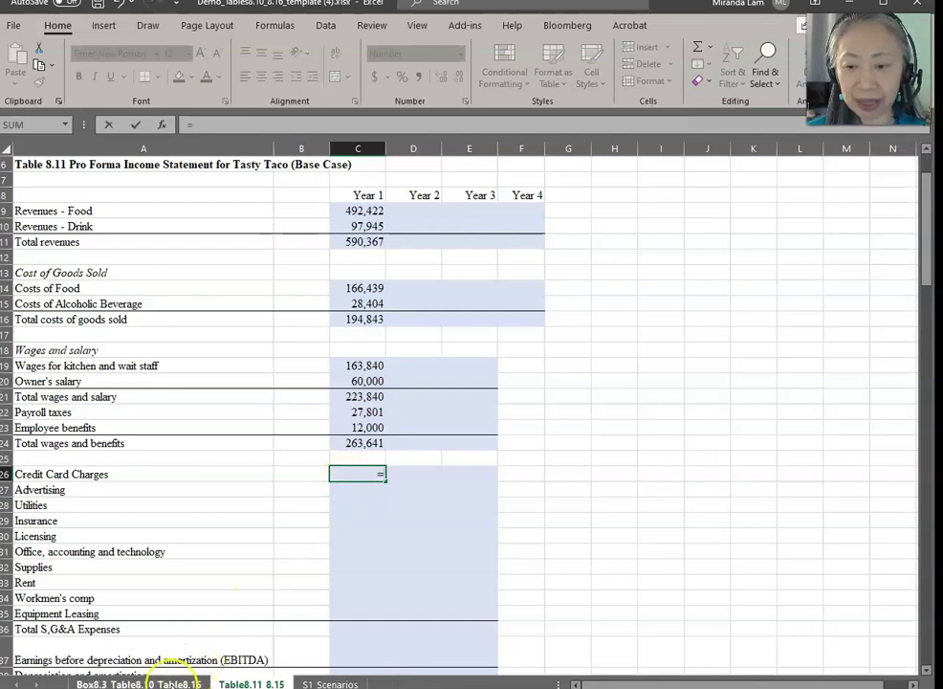
{"action": "left_click", "coordinate": [174, 683]}
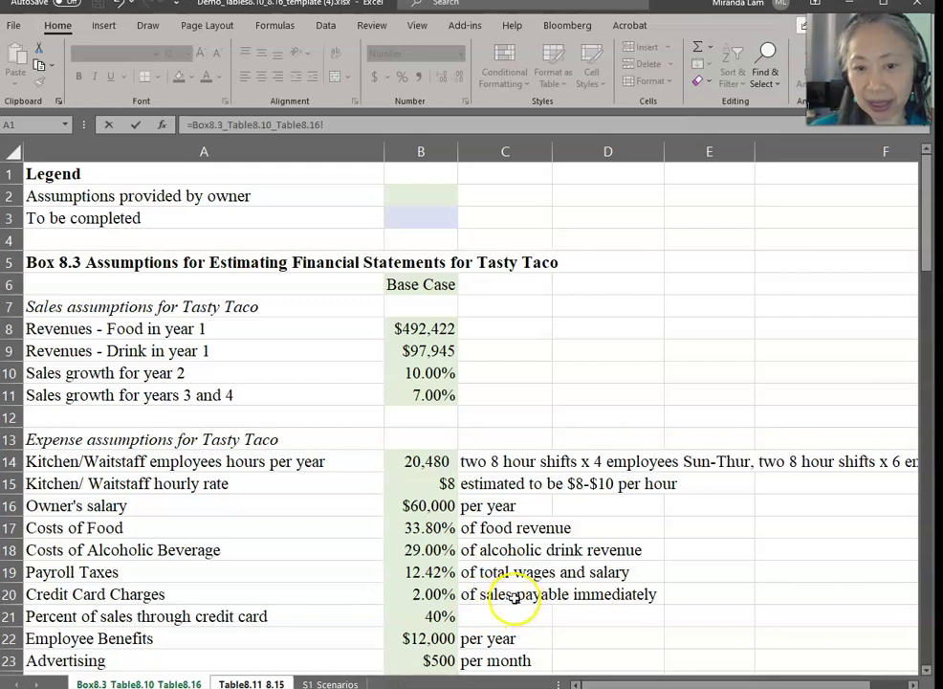
{"action": "left_click", "coordinate": [421, 593]}
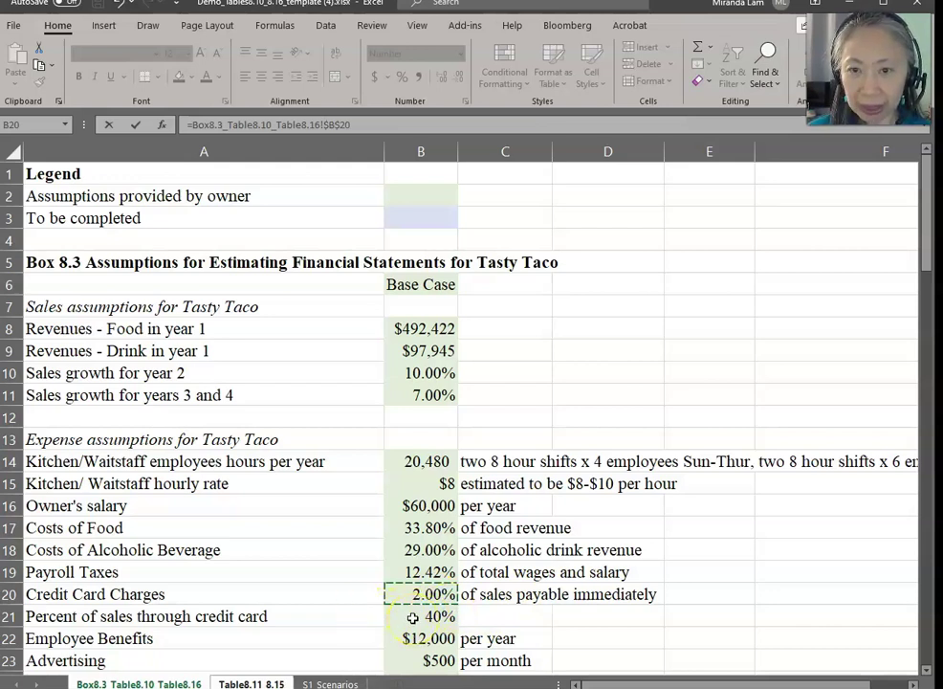
{"action": "left_click", "coordinate": [468, 129]}
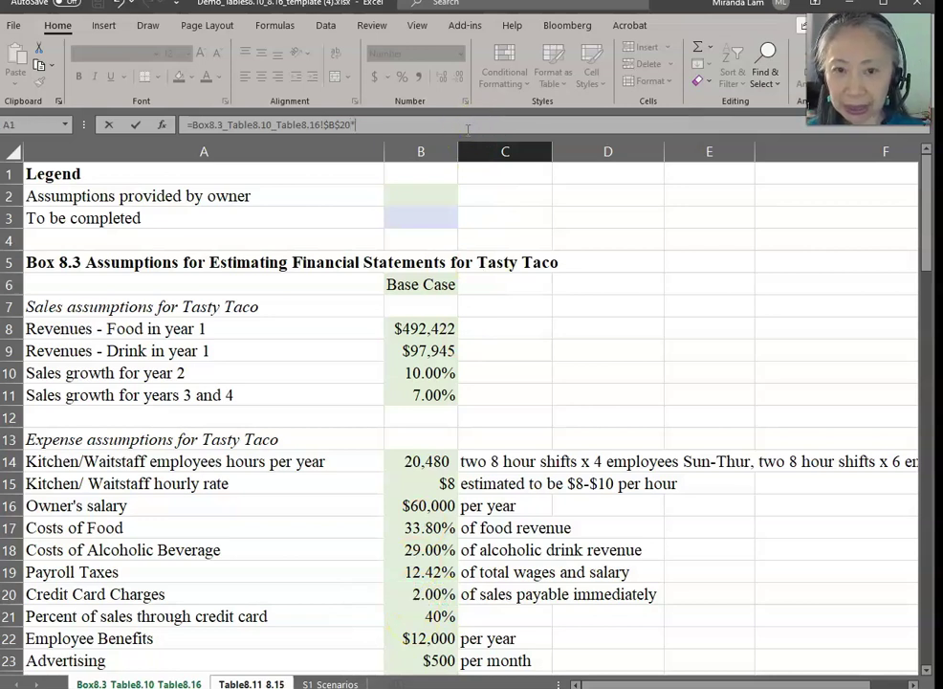
{"action": "left_click", "coordinate": [431, 619]}
{"action": "key", "text": "F4"}
{"action": "type", "text": "*"}
{"action": "left_click", "coordinate": [441, 600]}
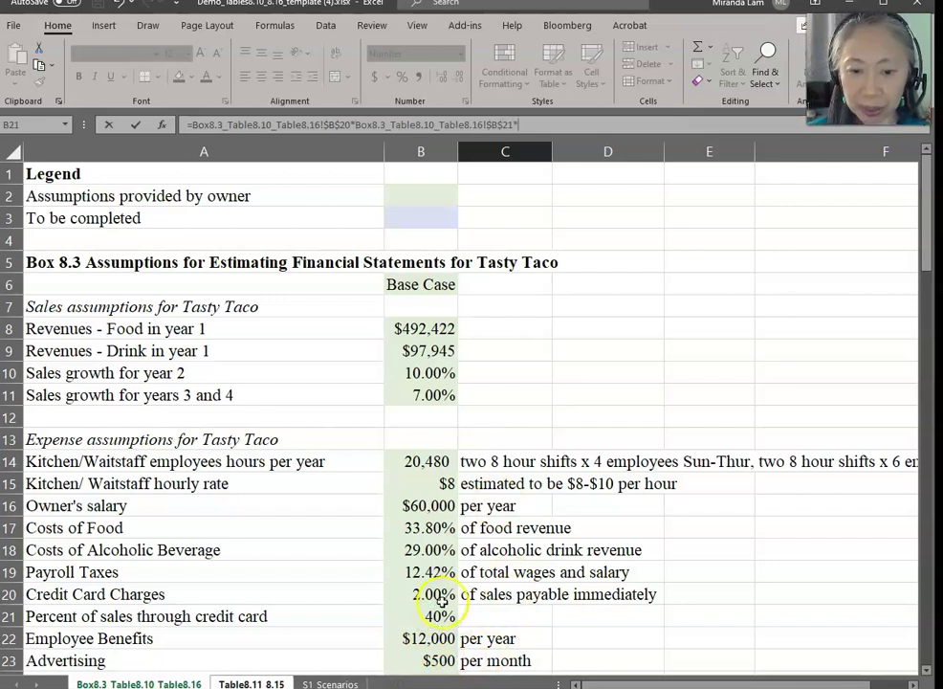
{"action": "left_click", "coordinate": [267, 681]}
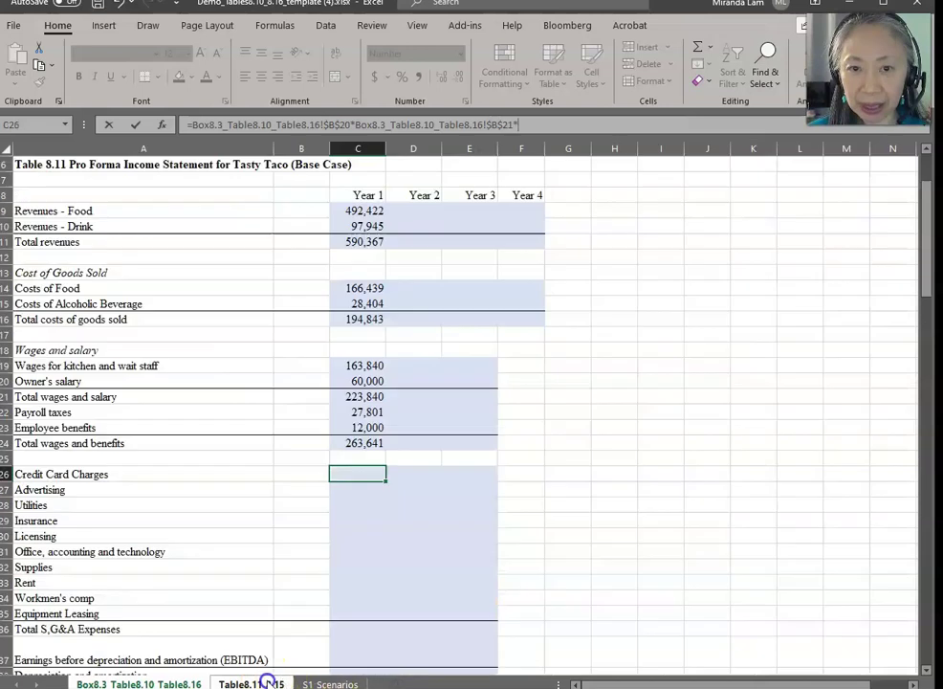
{"action": "left_click", "coordinate": [347, 241]}
{"action": "key", "text": "Return"}
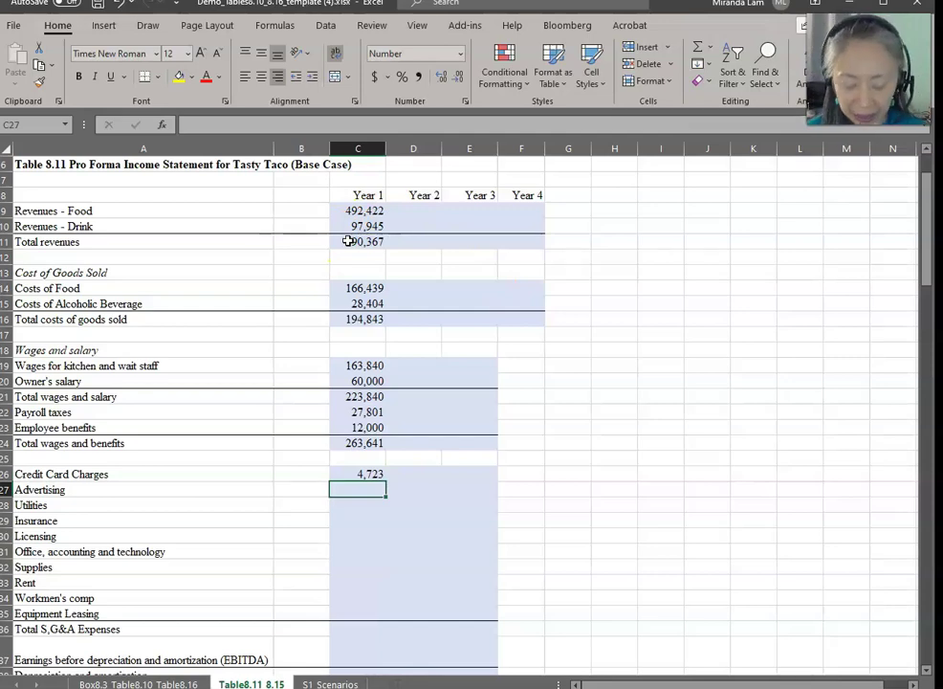
Calculate Year 1 advertising in C27 as cell B23 on the Box8.3_Table8.10_Table8.16 sheet times 12.
{"action": "type", "text": "="}
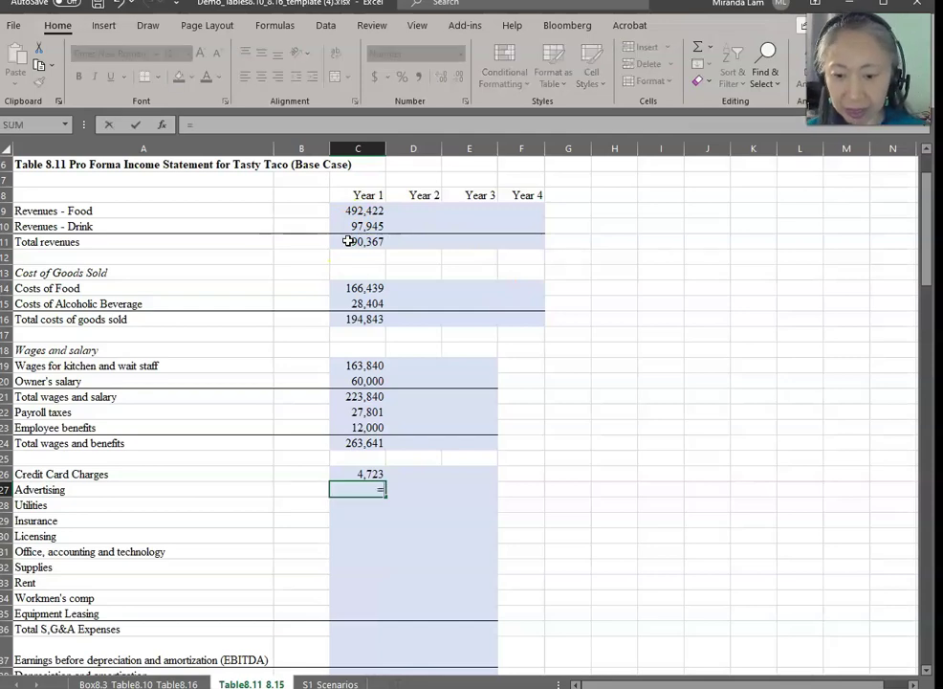
{"action": "left_click", "coordinate": [180, 681]}
{"action": "scroll", "coordinate": [386, 547], "scroll_direction": "down", "scroll_amount": 3}
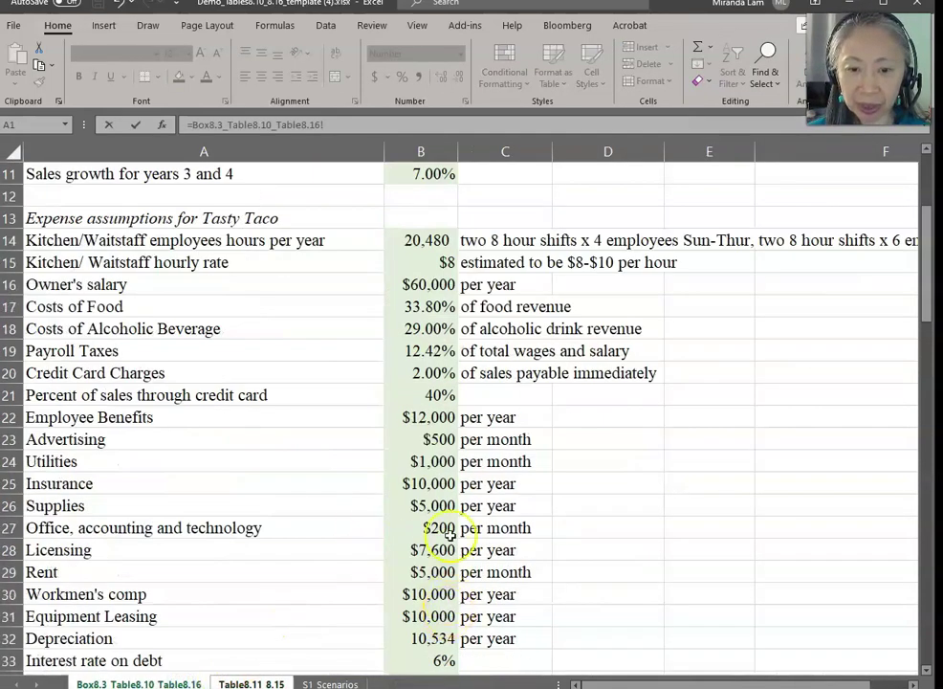
{"action": "left_click", "coordinate": [433, 438]}
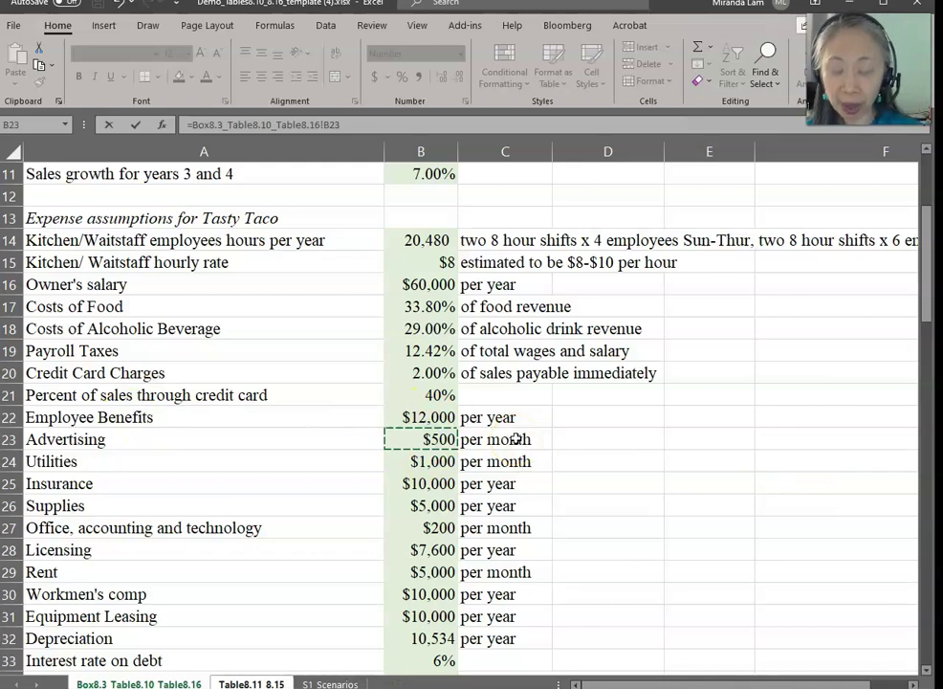
{"action": "type", "text": "*12"}
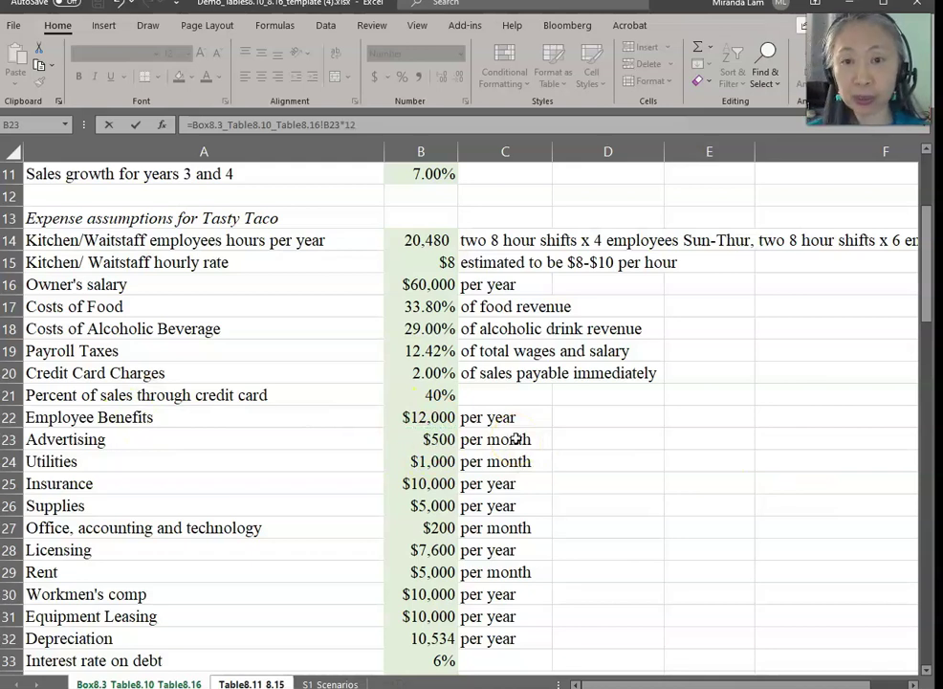
{"action": "key", "text": "Return"}
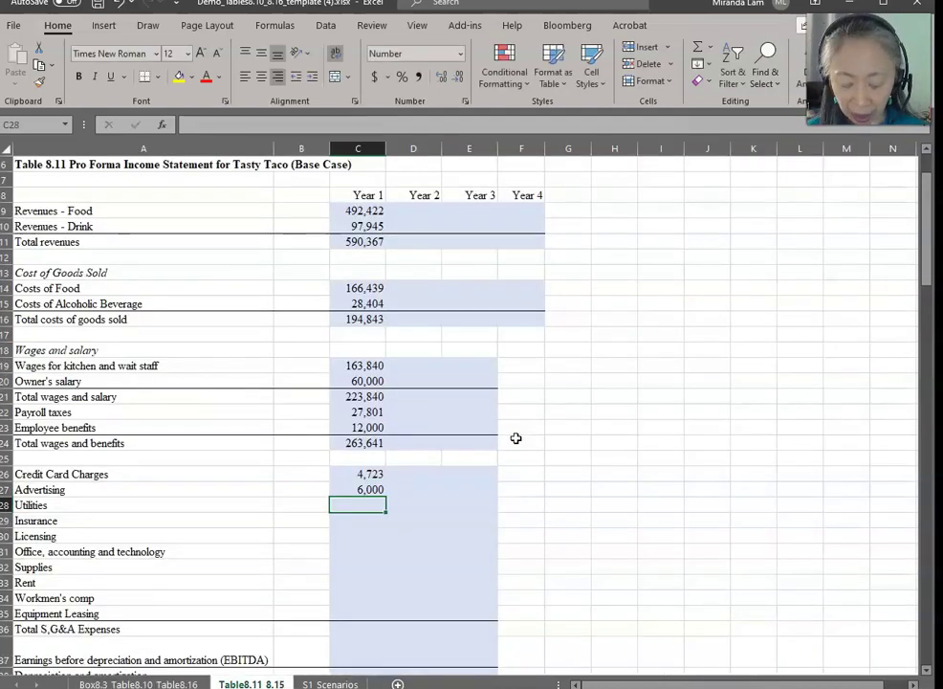
Calculate Year 1 utilities in C28 as cell B24 on the Box8.3_Table8.10_Table8.16 sheet times 12.
{"action": "type", "text": "="}
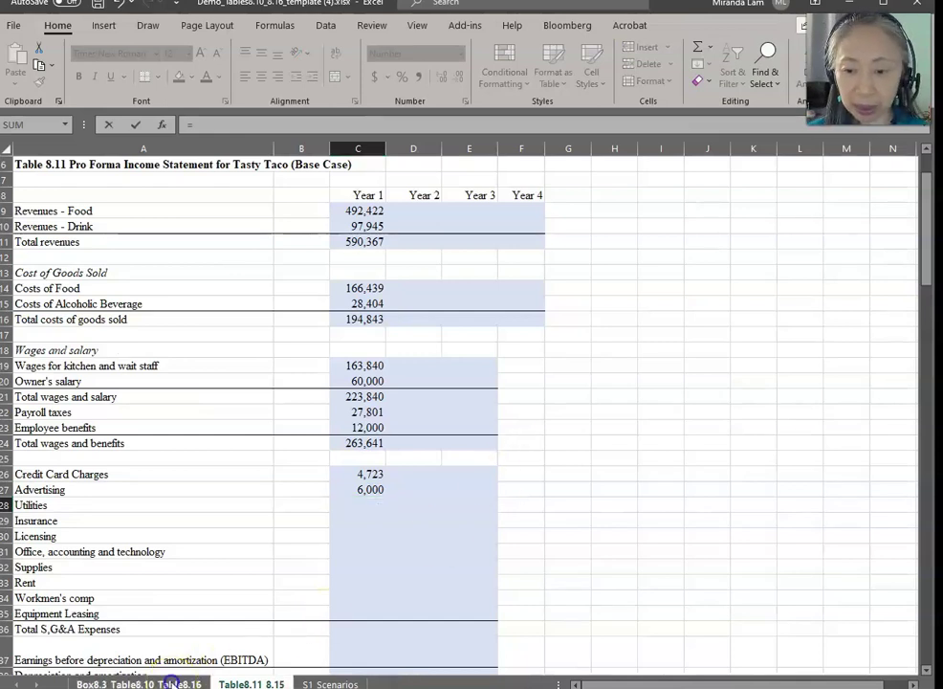
{"action": "left_click", "coordinate": [172, 682]}
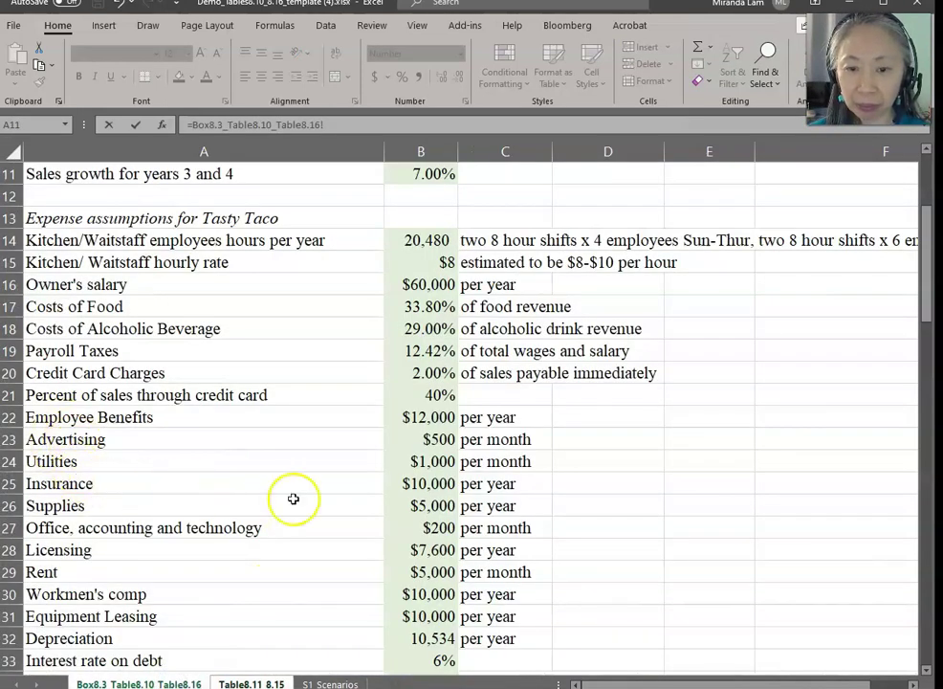
{"action": "left_click", "coordinate": [430, 461]}
{"action": "type", "text": "*1"}
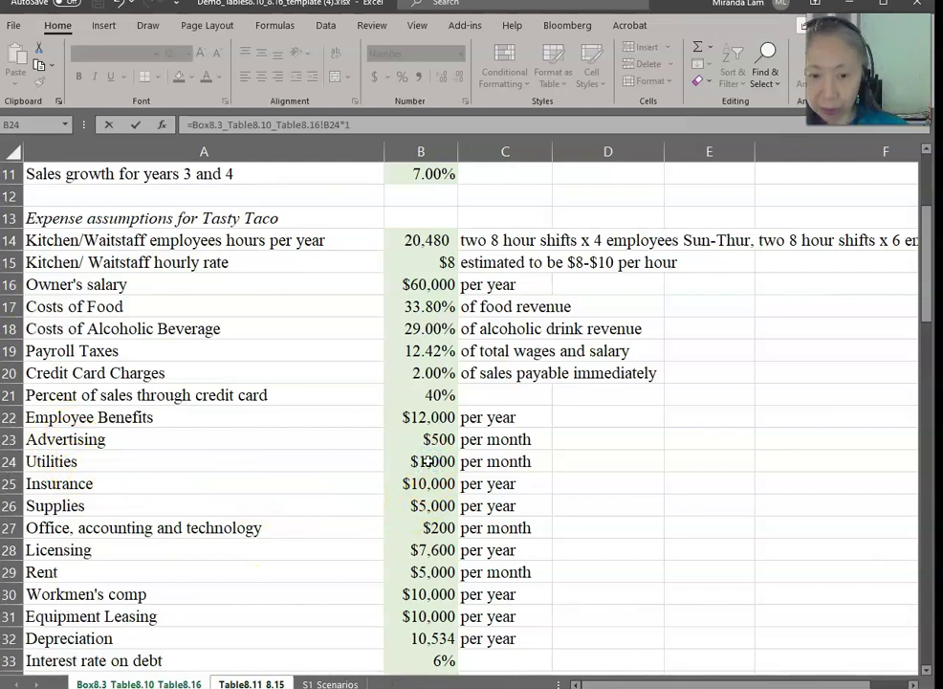
{"action": "key", "text": "Return"}
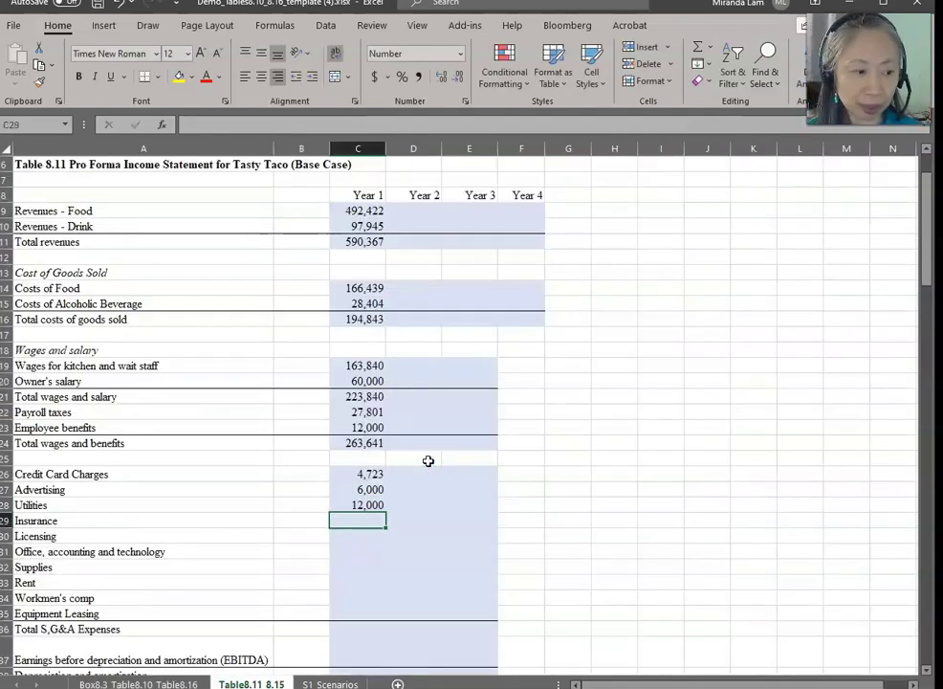
Link Year 1 insurance in C29 to cell B25 on the Box8.3_Table8.10_Table8.16 assumptions sheet.
{"action": "type", "text": "="}
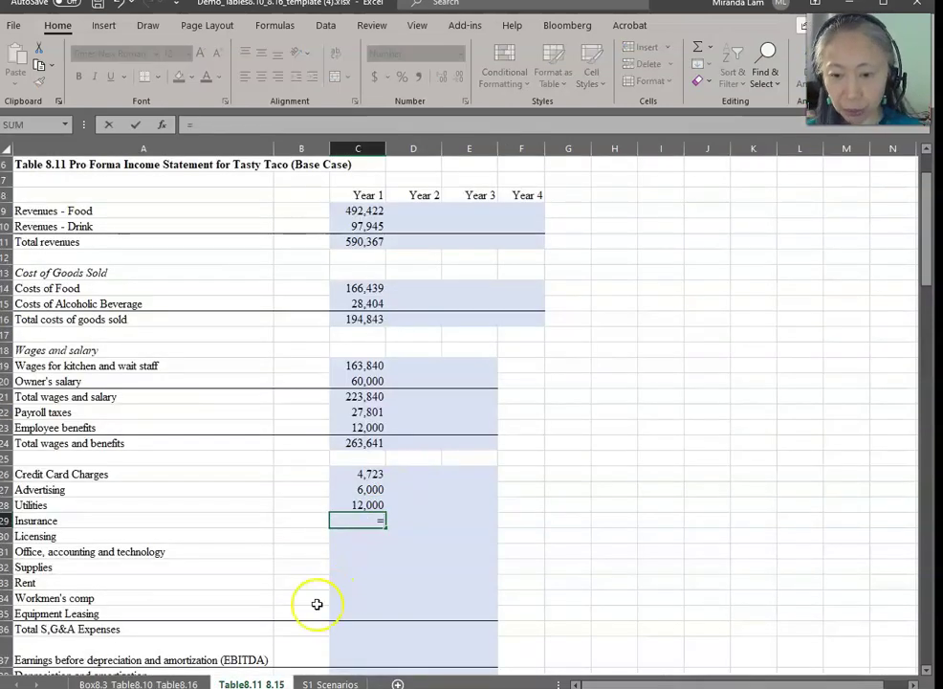
{"action": "left_click", "coordinate": [158, 683]}
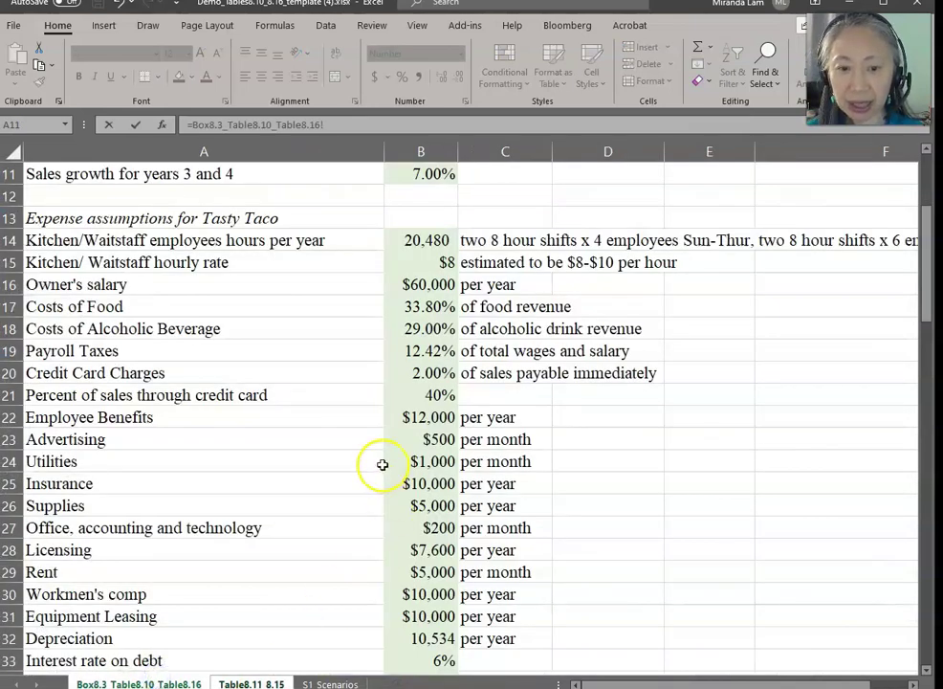
{"action": "left_click", "coordinate": [430, 485]}
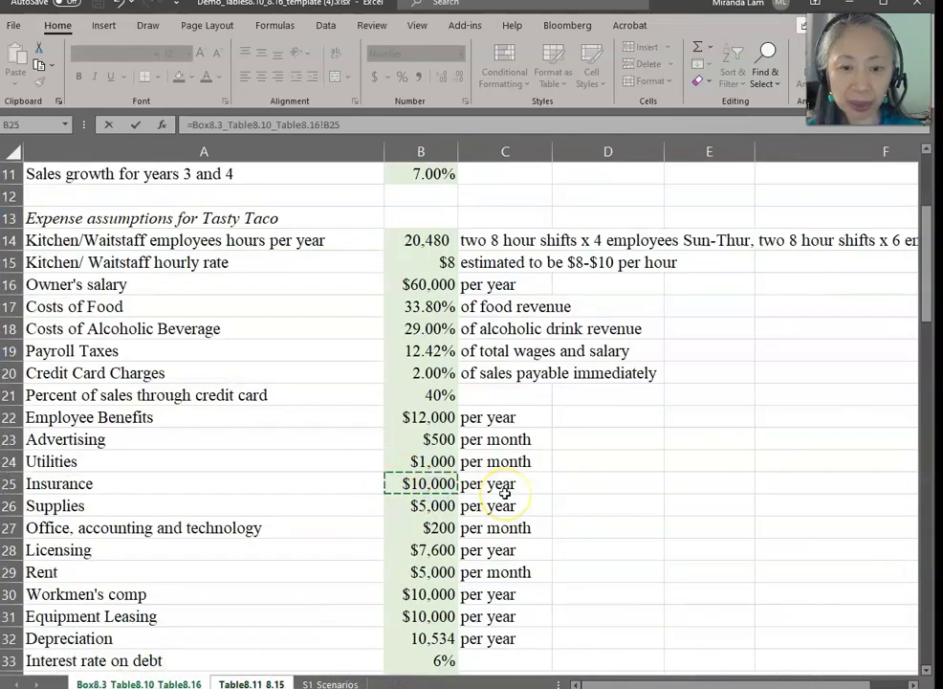
{"action": "key", "text": "Return"}
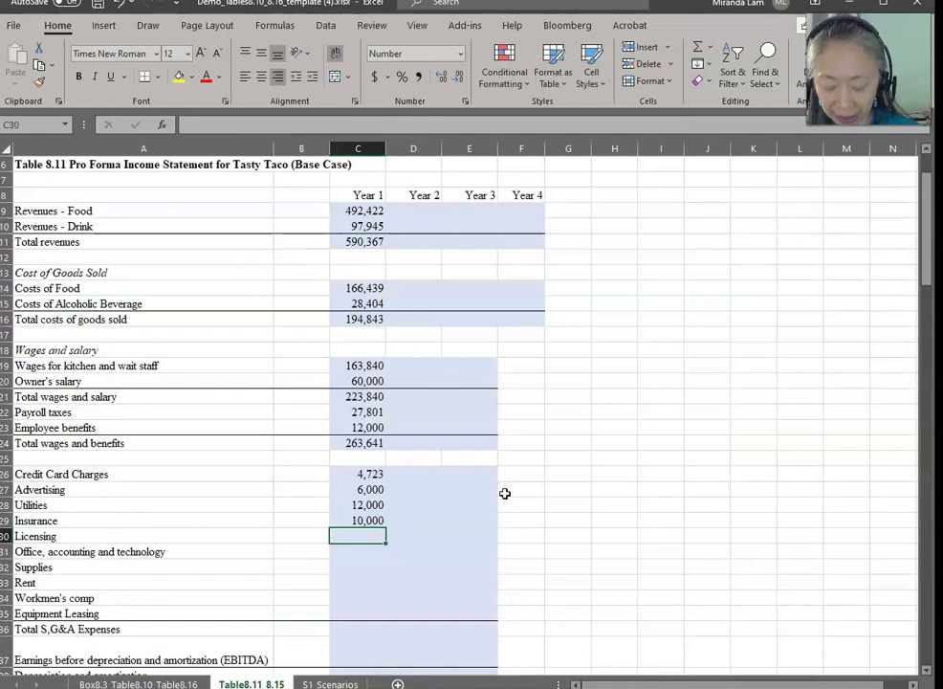
Link Year 1 licensing in C30 to cell B26 on the Box8.3_Table8.10_Table8.16 assumptions sheet.
{"action": "type", "text": "="}
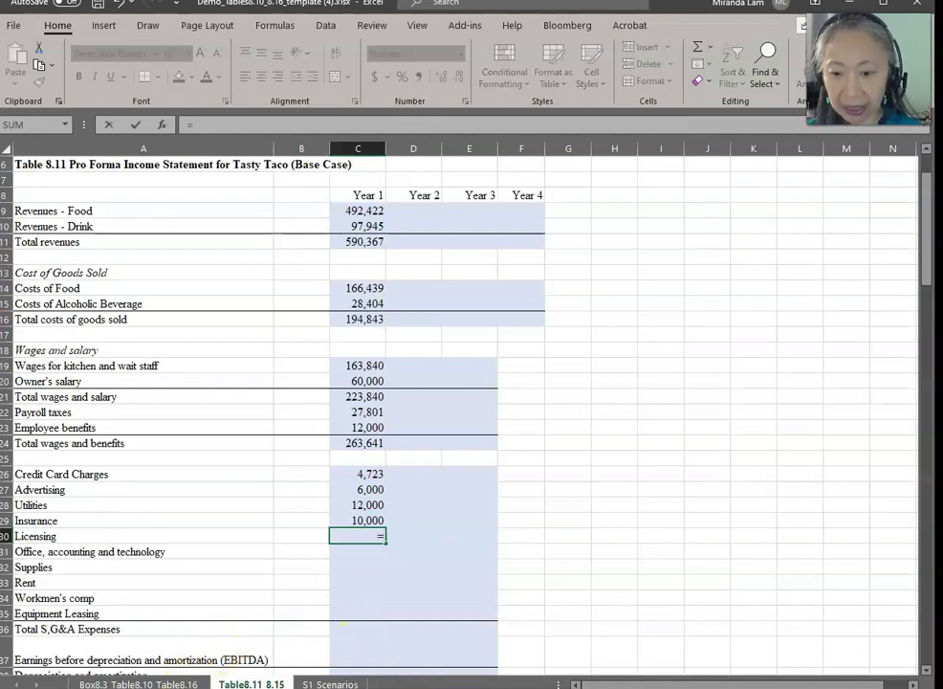
{"action": "left_click", "coordinate": [172, 683]}
{"action": "left_click", "coordinate": [419, 504]}
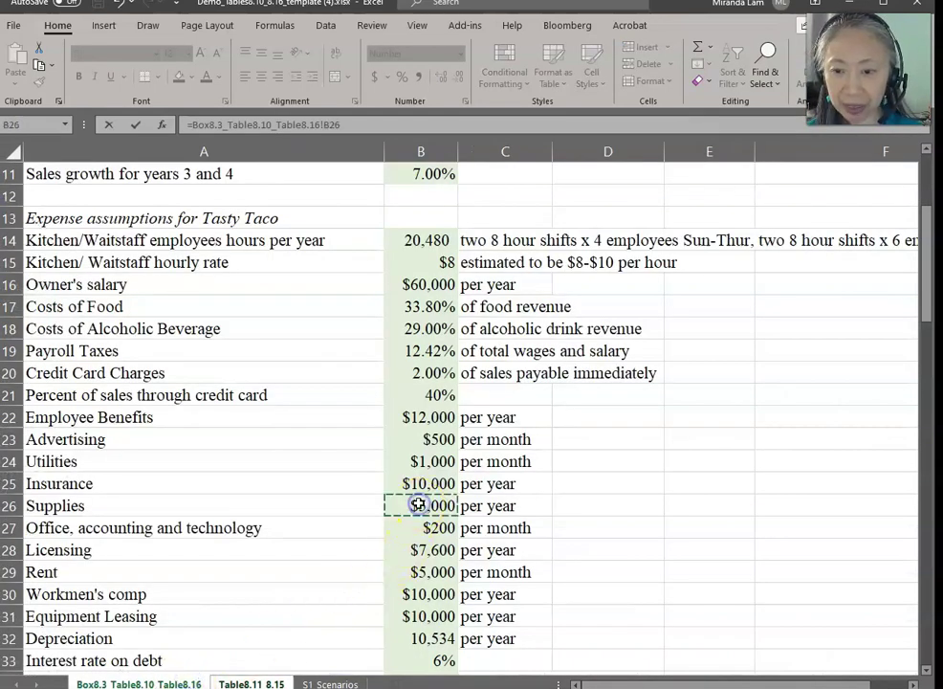
{"action": "key", "text": "Return"}
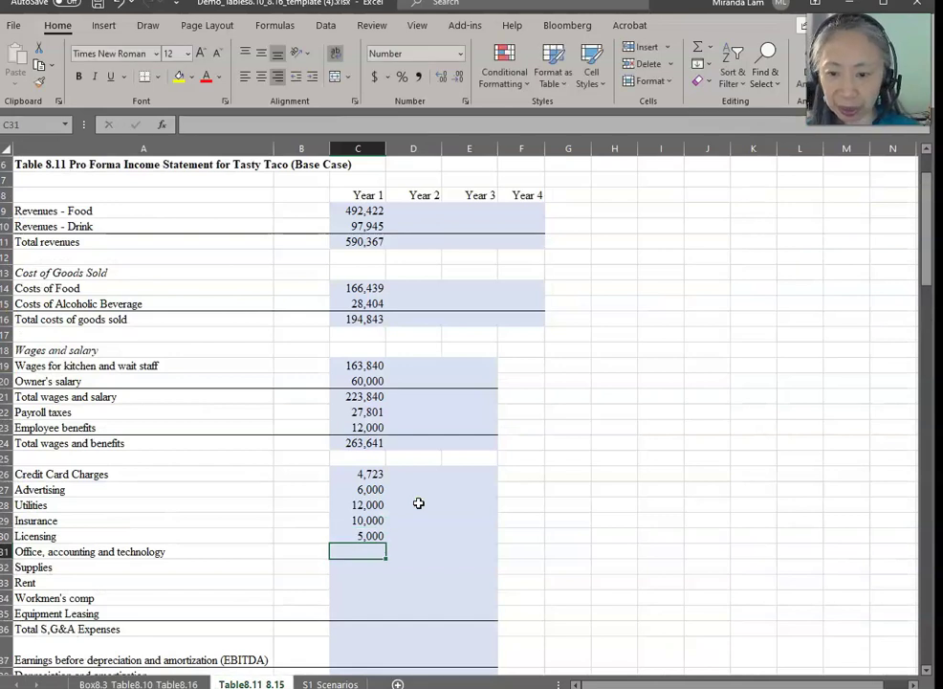
Calculate Year 1 office, accounting and technology in C31 as cell B27 on the Box8.3_Table8.10_Table8.16 sheet times 12.
{"action": "type", "text": "="}
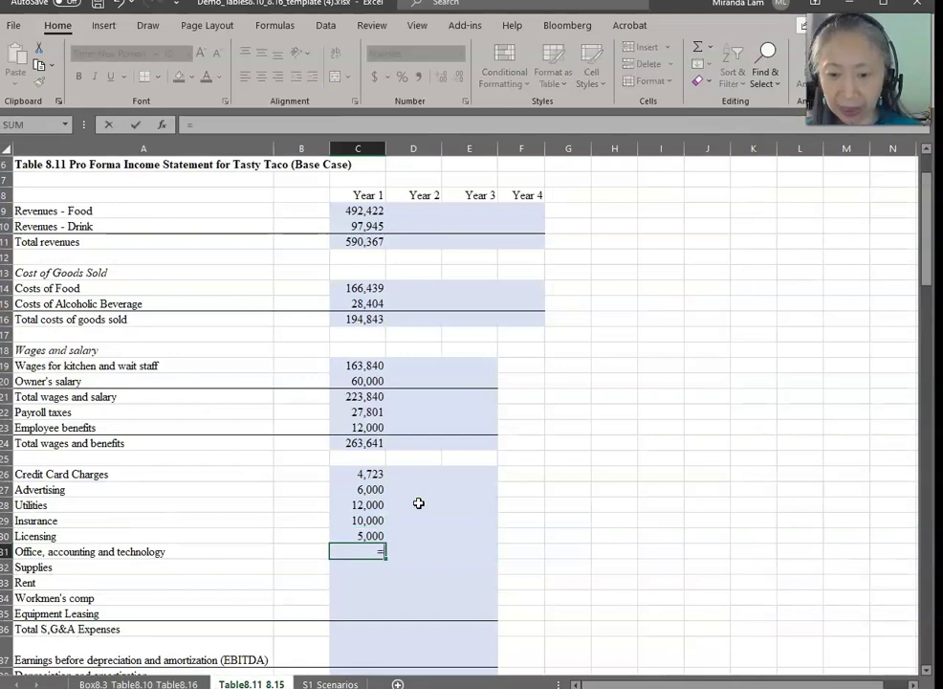
{"action": "left_click", "coordinate": [172, 683]}
{"action": "left_click", "coordinate": [449, 528]}
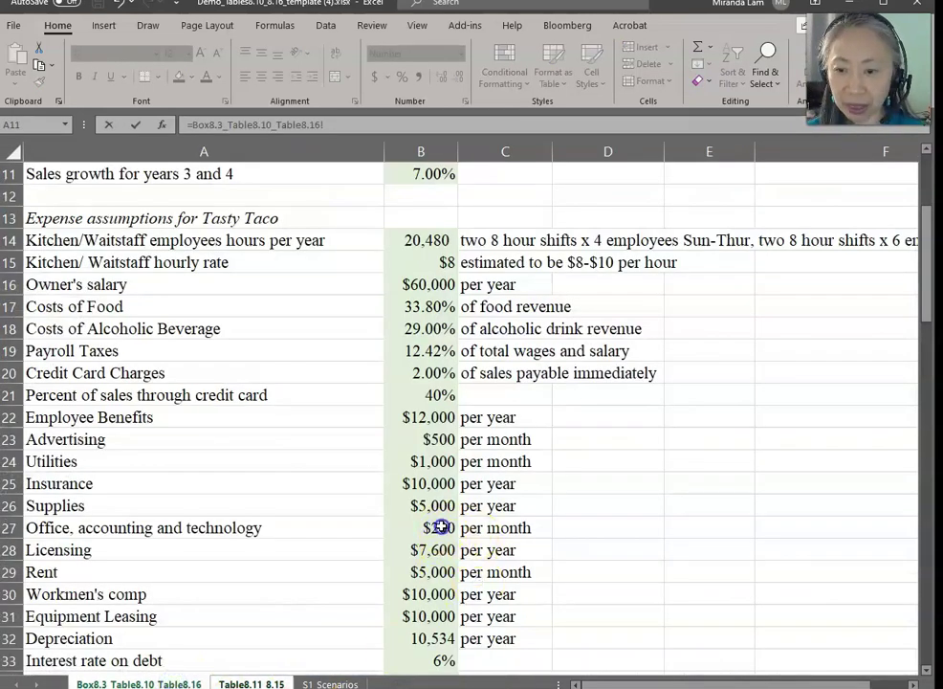
{"action": "type", "text": "*12"}
{"action": "key", "text": "Return"}
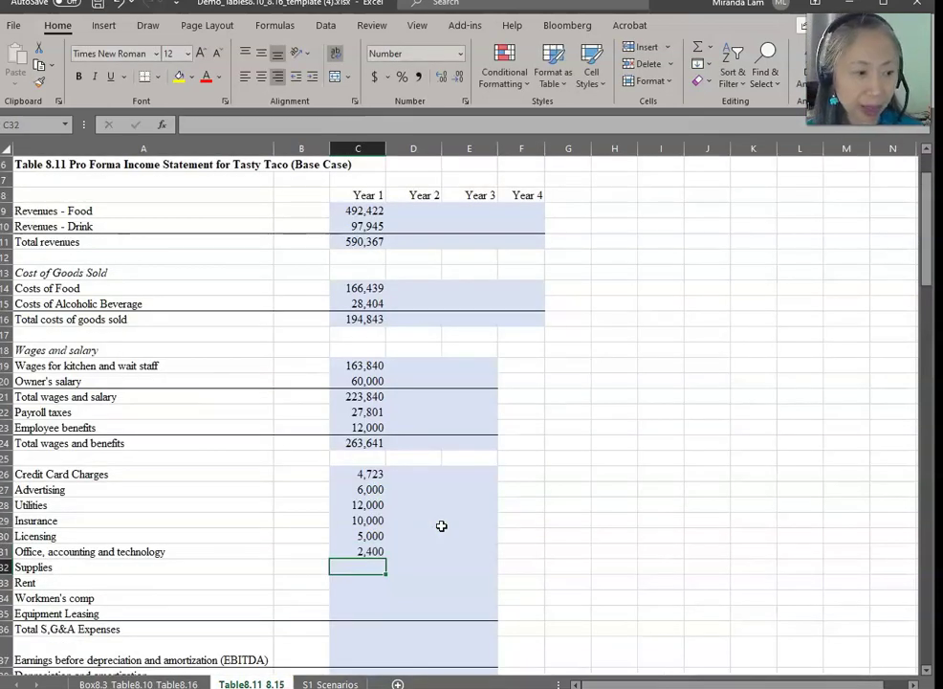
Link Year 1 supplies in C32 to cell B26 on the Box8.3_Table8.10_Table8.16 assumptions sheet.
{"action": "type", "text": "="}
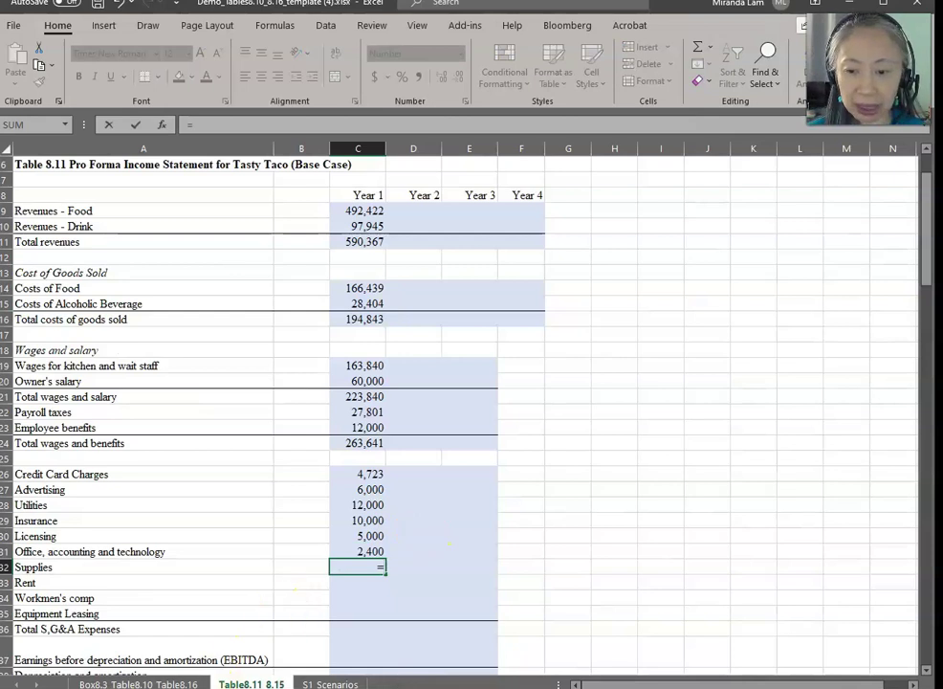
{"action": "key", "text": "ctrl+Page_Up"}
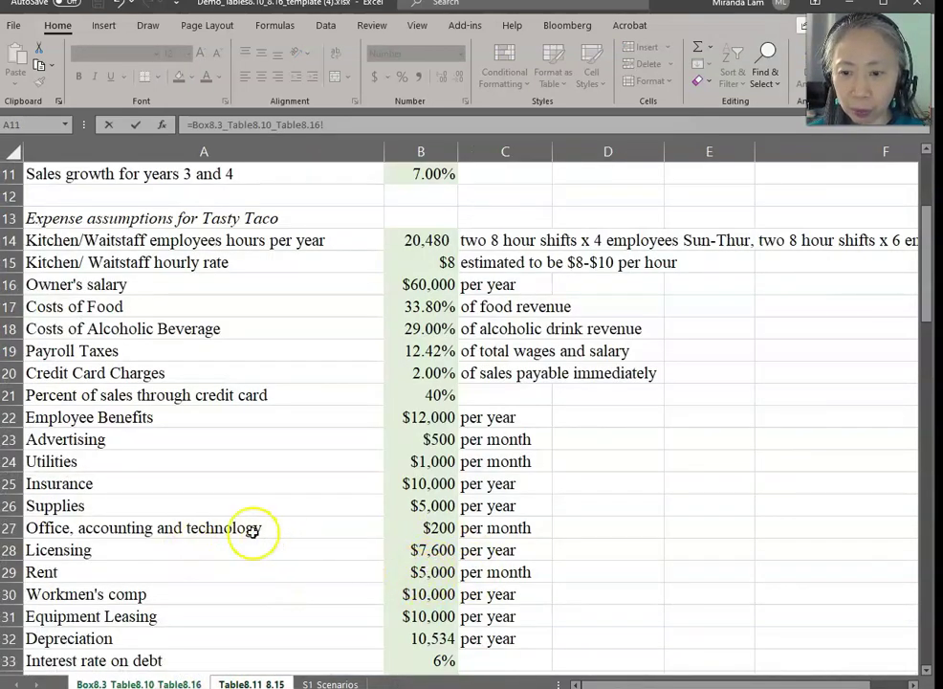
{"action": "left_click", "coordinate": [426, 506]}
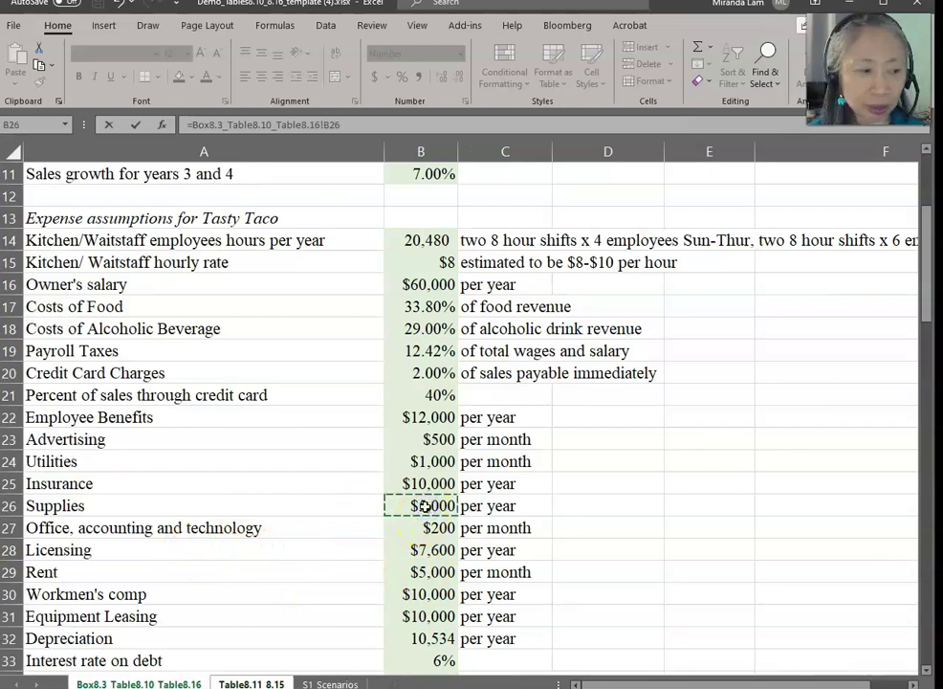
{"action": "key", "text": "Return"}
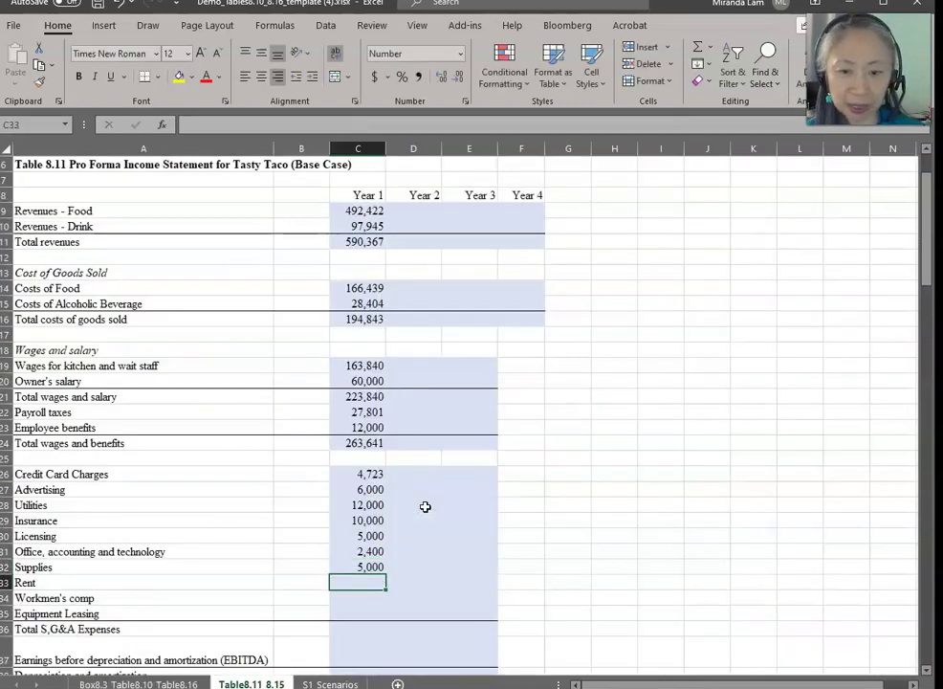
Calculate Year 1 rent in C33 as cell B29 on the Box8.3_Table8.10_Table8.16 sheet times 12.
{"action": "type", "text": "="}
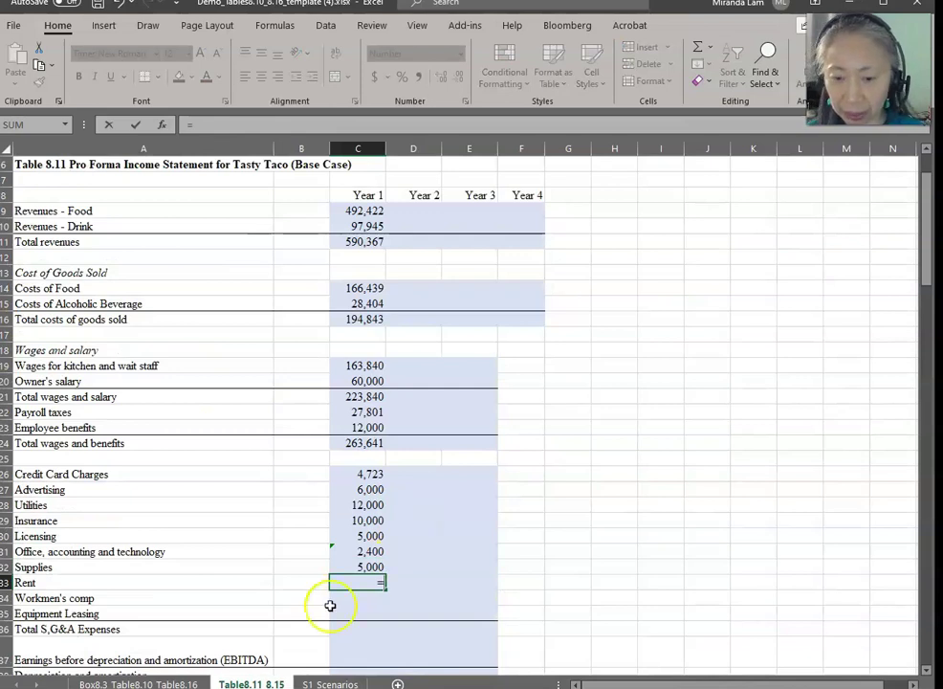
{"action": "left_click", "coordinate": [110, 682]}
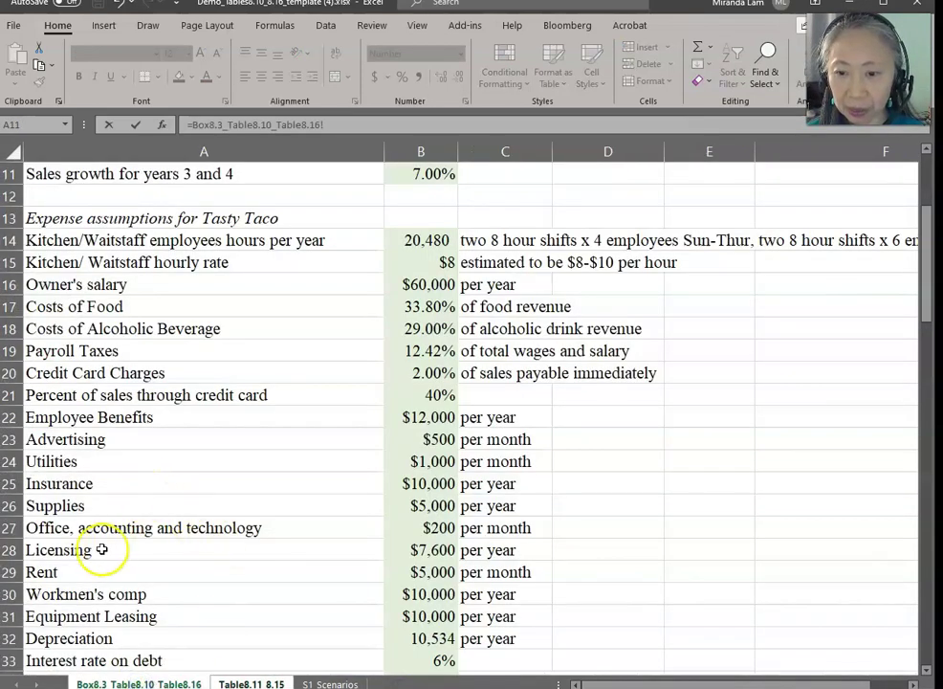
{"action": "left_click", "coordinate": [421, 571]}
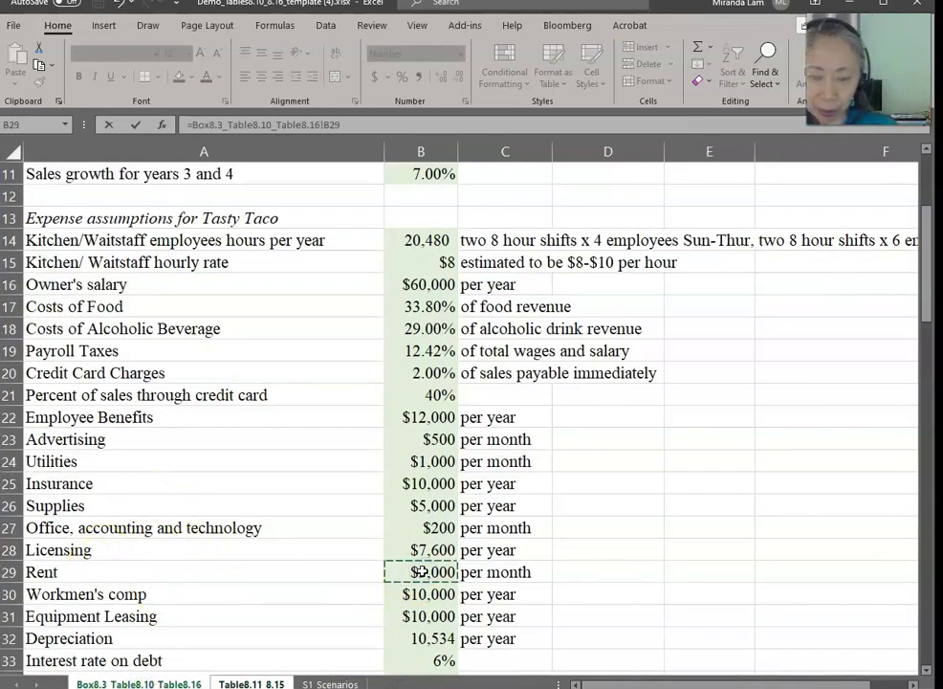
{"action": "type", "text": "*"}
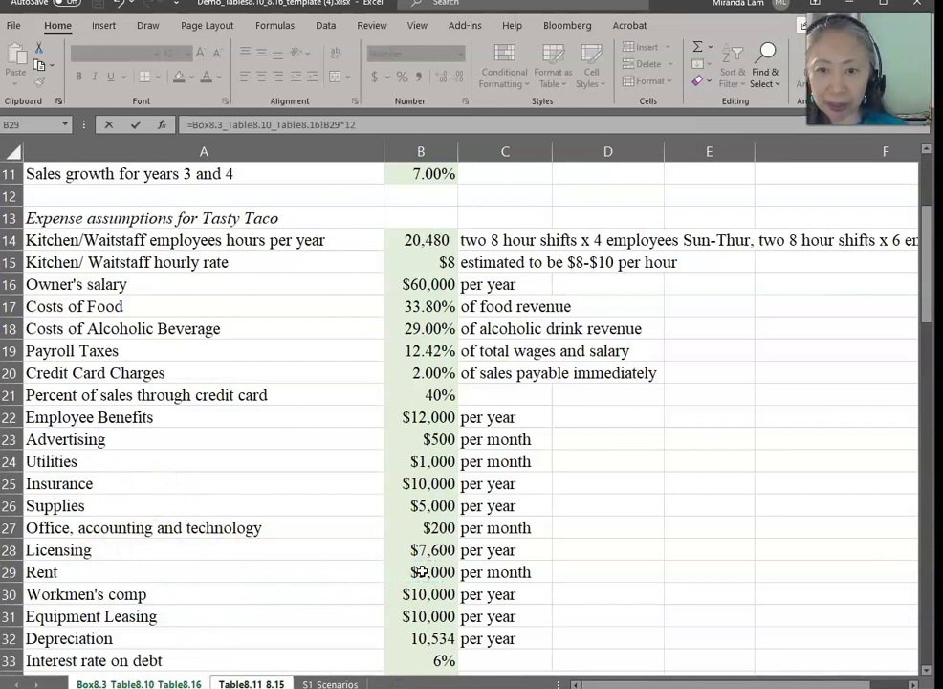
{"action": "key", "text": "Return"}
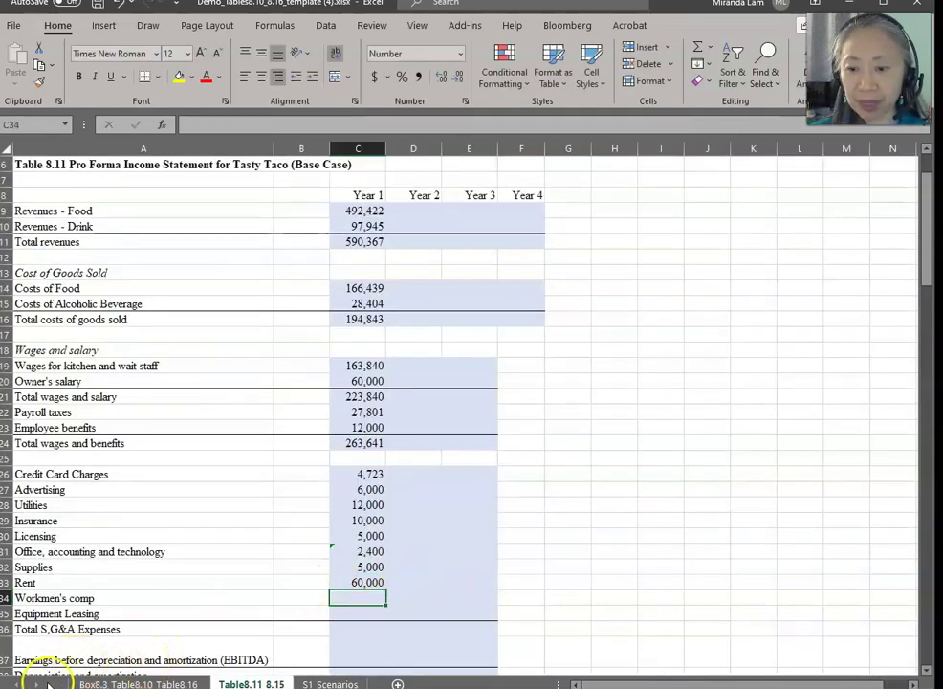
Link Year 1 workmen's comp in C34 to cell B30 on the Box8.3_Table8.10_Table8.16 assumptions sheet.
{"action": "scroll", "coordinate": [365, 383], "scroll_direction": "down", "scroll_amount": 5}
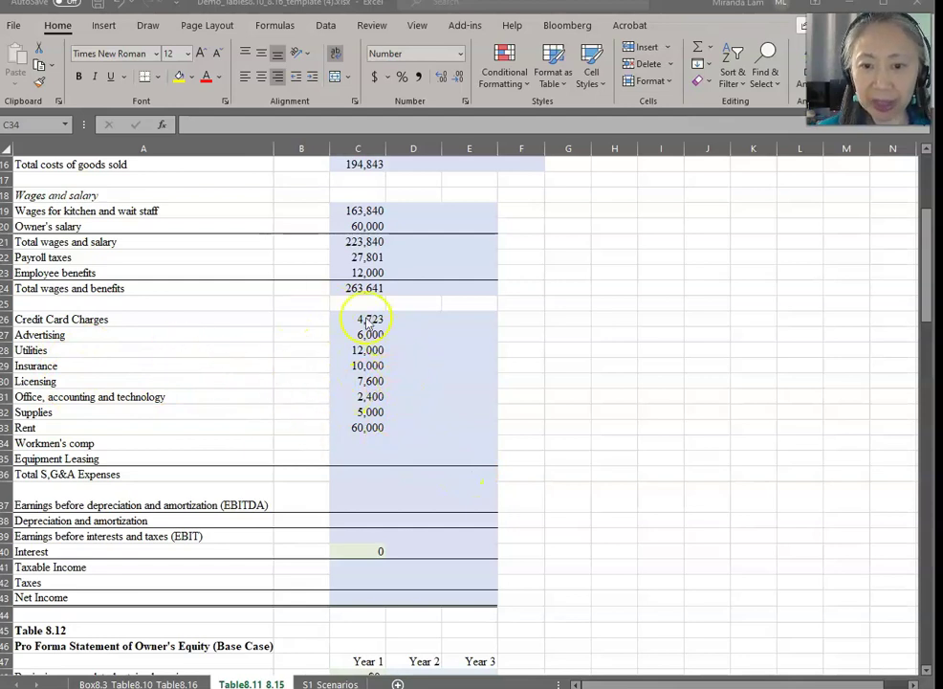
{"action": "left_click", "coordinate": [360, 446]}
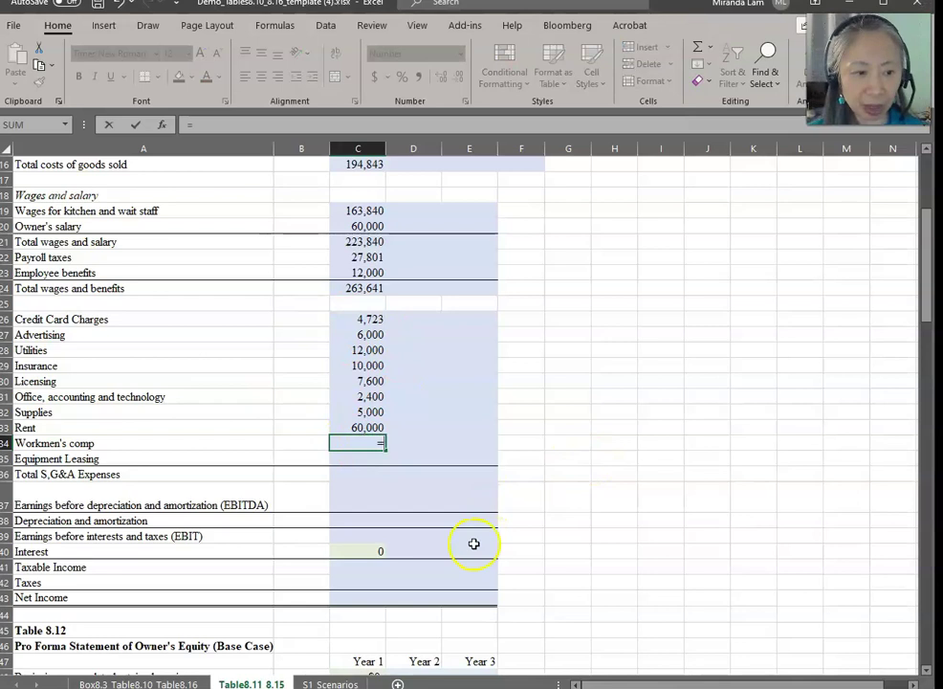
{"action": "left_click", "coordinate": [172, 683]}
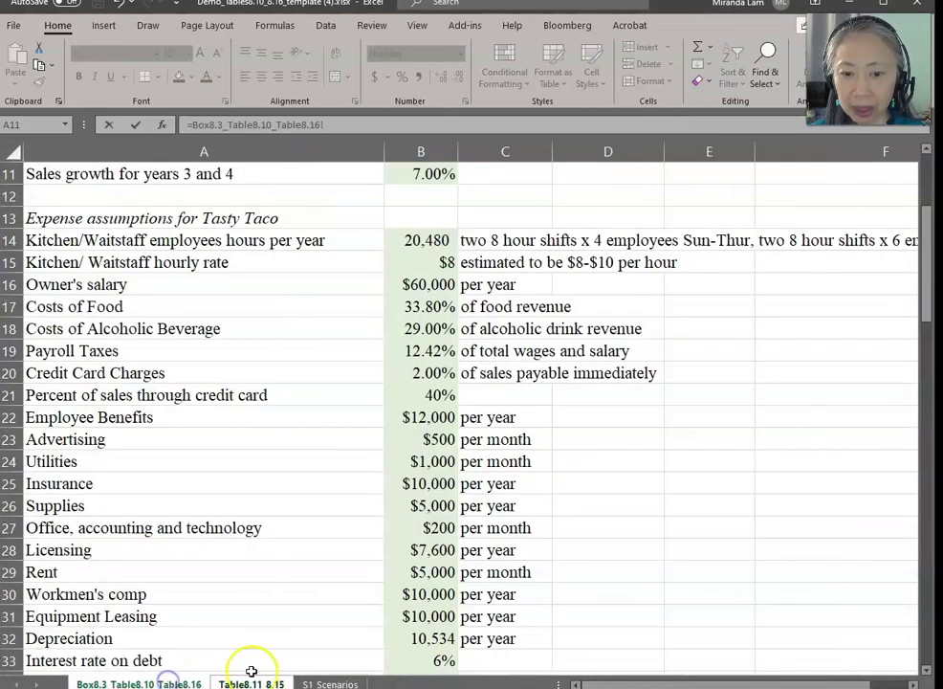
{"action": "left_click", "coordinate": [447, 595]}
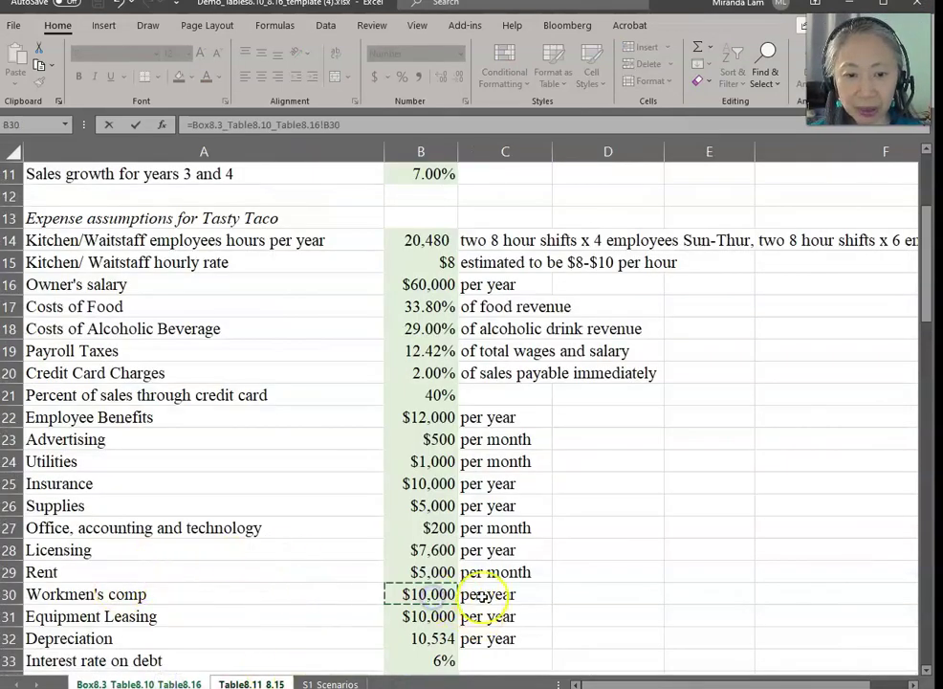
{"action": "key", "text": "Return"}
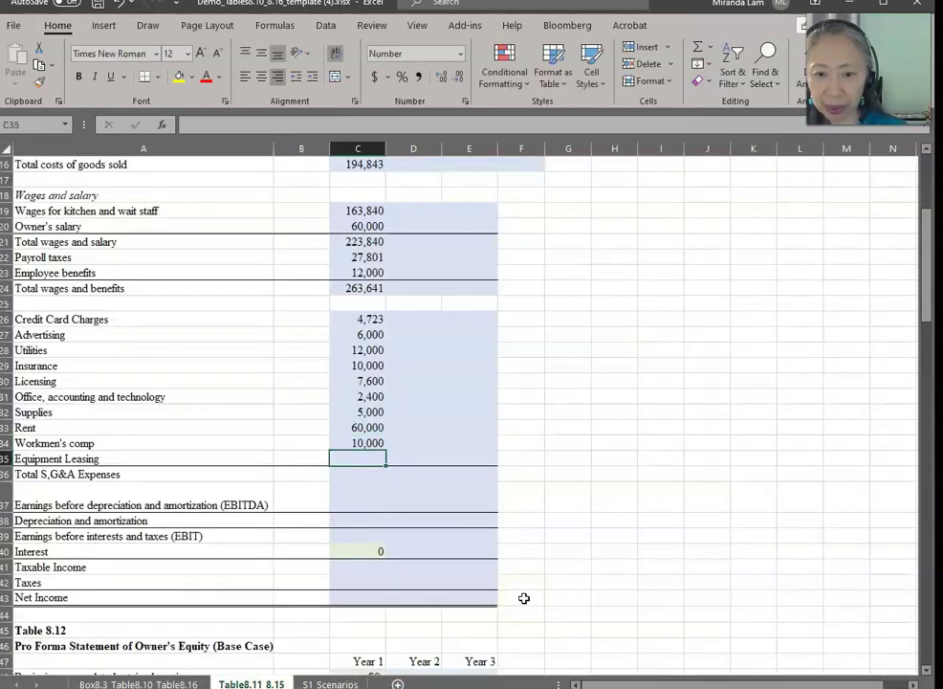
Link Year 1 equipment leasing in C35 to cell B31 on the Box8.3_Table8.10_Table8.16 assumptions sheet.
{"action": "type", "text": "="}
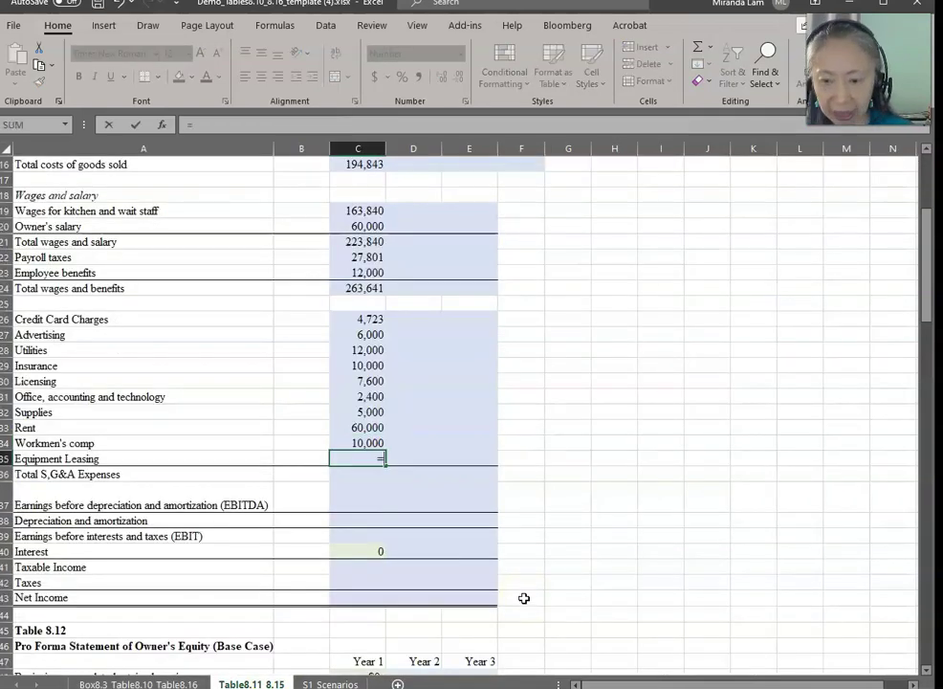
{"action": "left_click", "coordinate": [164, 682]}
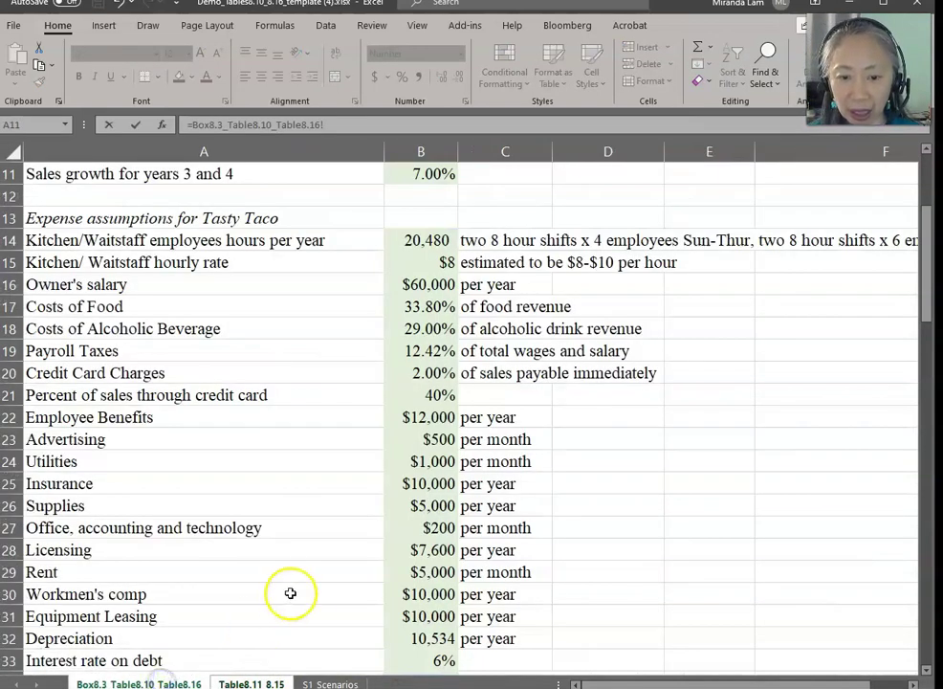
{"action": "left_click", "coordinate": [407, 617]}
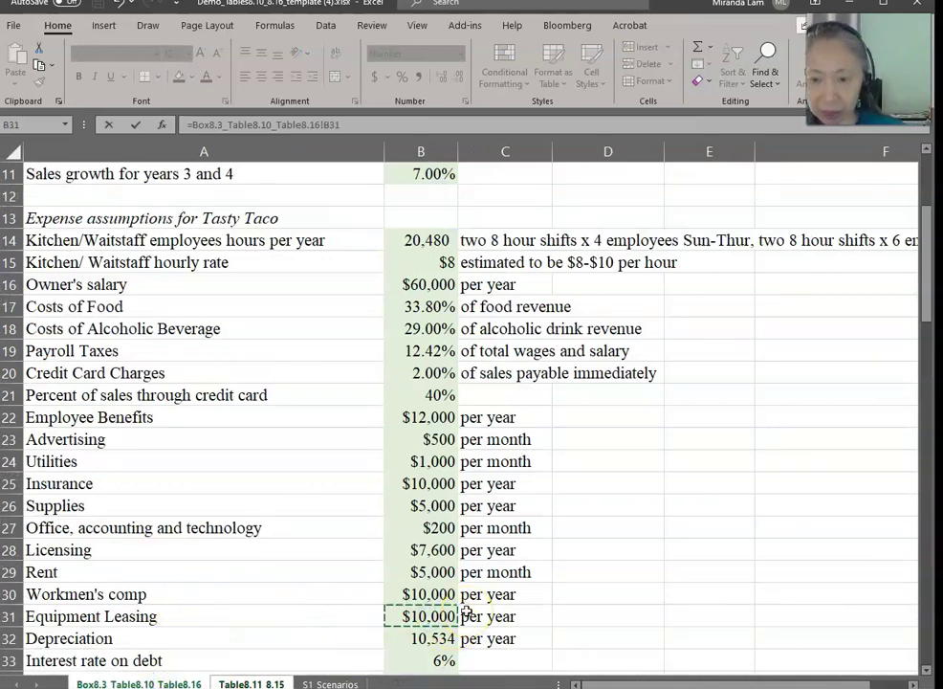
{"action": "key", "text": "Return"}
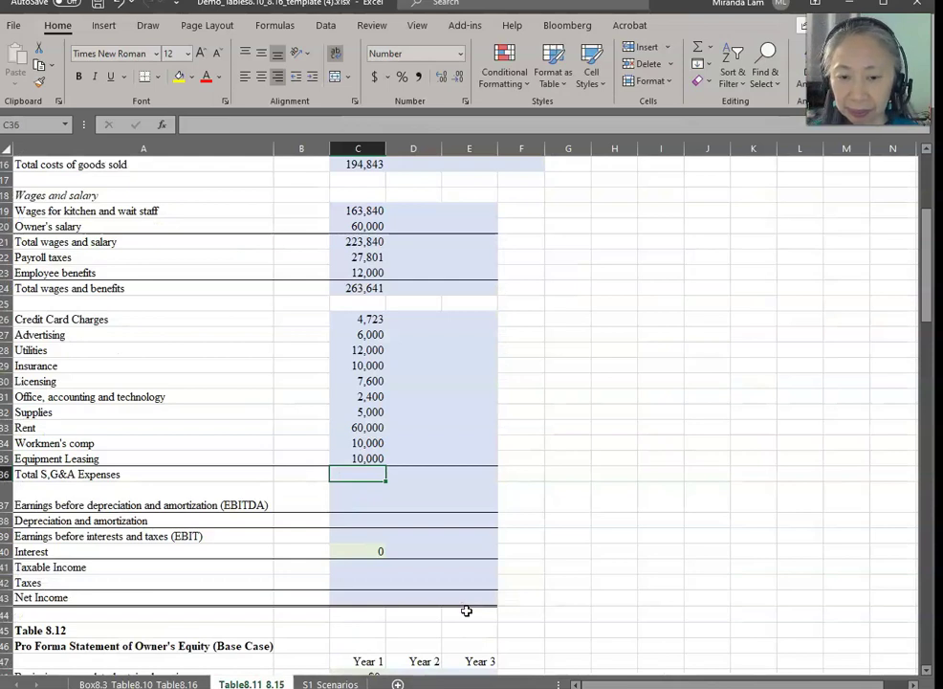
Total the Year 1 S,G&A expenses in C36 with a SUM of C26:C35.
{"action": "type", "text": "=sum("}
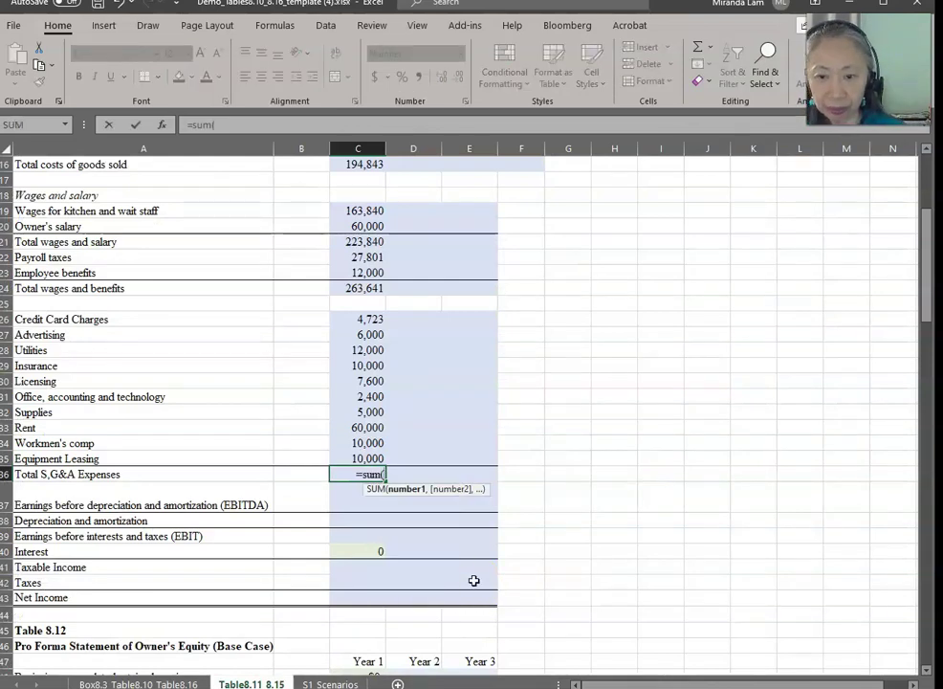
{"action": "key", "text": "Up"}
{"action": "key", "text": "ctrl+shift+Up"}
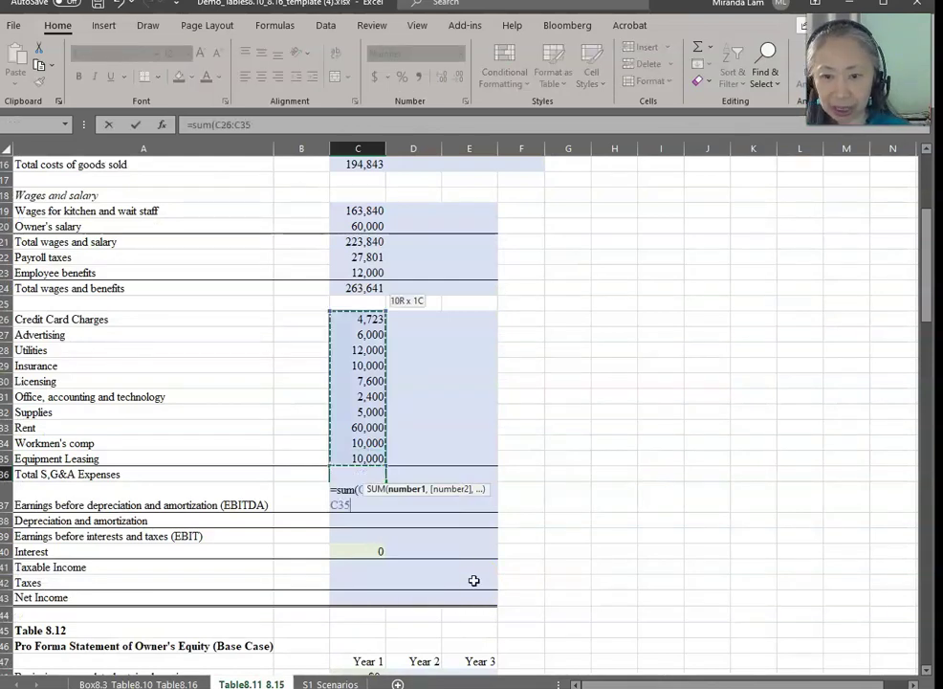
{"action": "key", "text": "Return"}
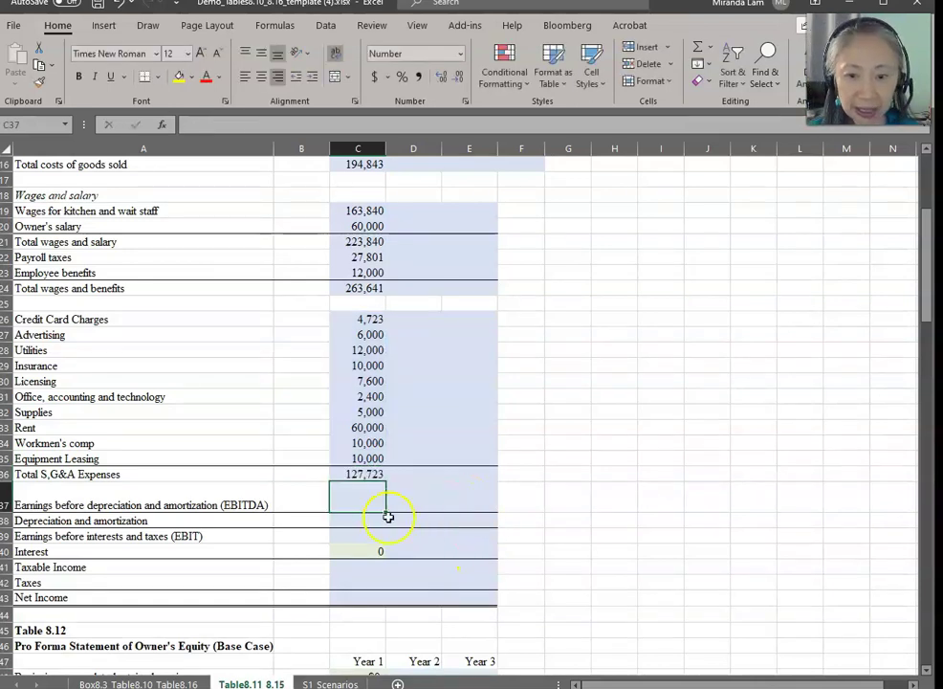
Calculate Year 1 EBITDA in C37 as total revenues minus cost of goods sold, wages and benefits, and S,G&A: =C11-C16-C24-C36.
{"action": "type", "text": "="}
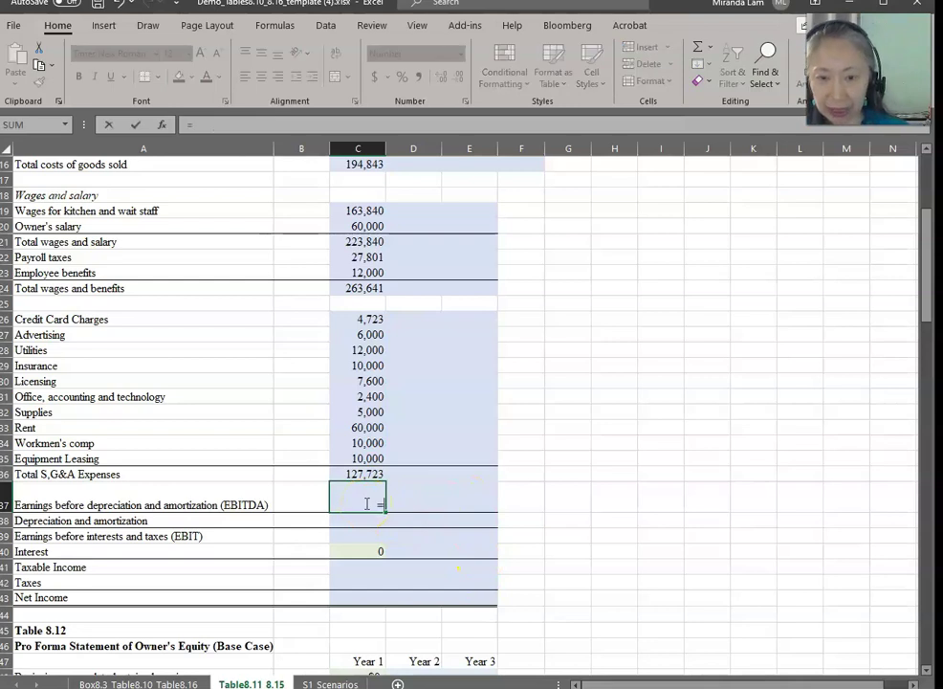
{"action": "scroll", "coordinate": [378, 244], "scroll_direction": "up", "scroll_amount": 4}
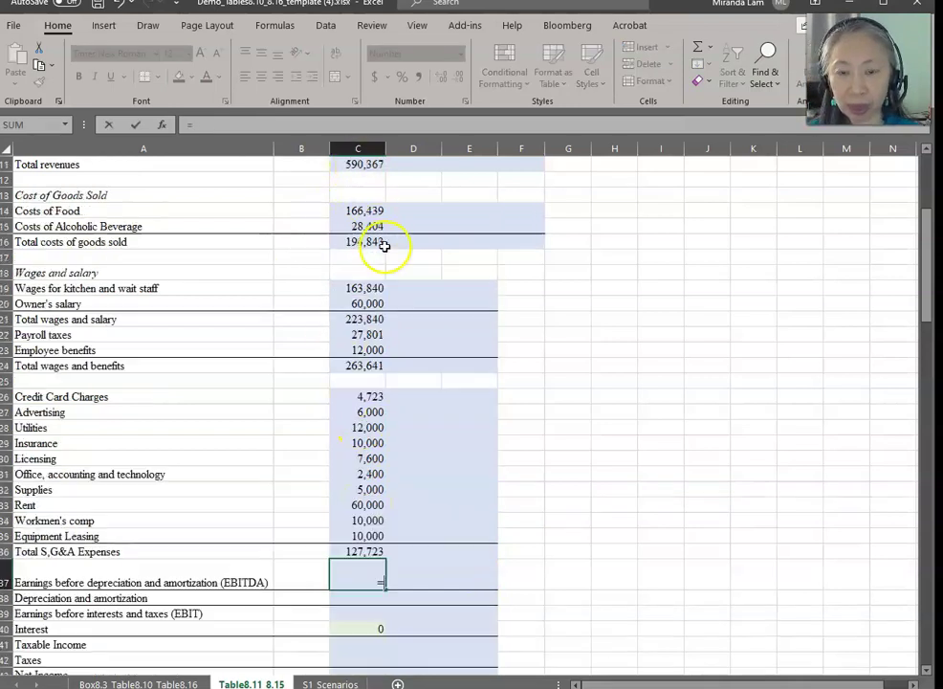
{"action": "left_click", "coordinate": [377, 244]}
{"action": "type", "text": "-"}
{"action": "left_click", "coordinate": [371, 318]}
{"action": "type", "text": "-"}
{"action": "left_click", "coordinate": [361, 443]}
{"action": "type", "text": "-"}
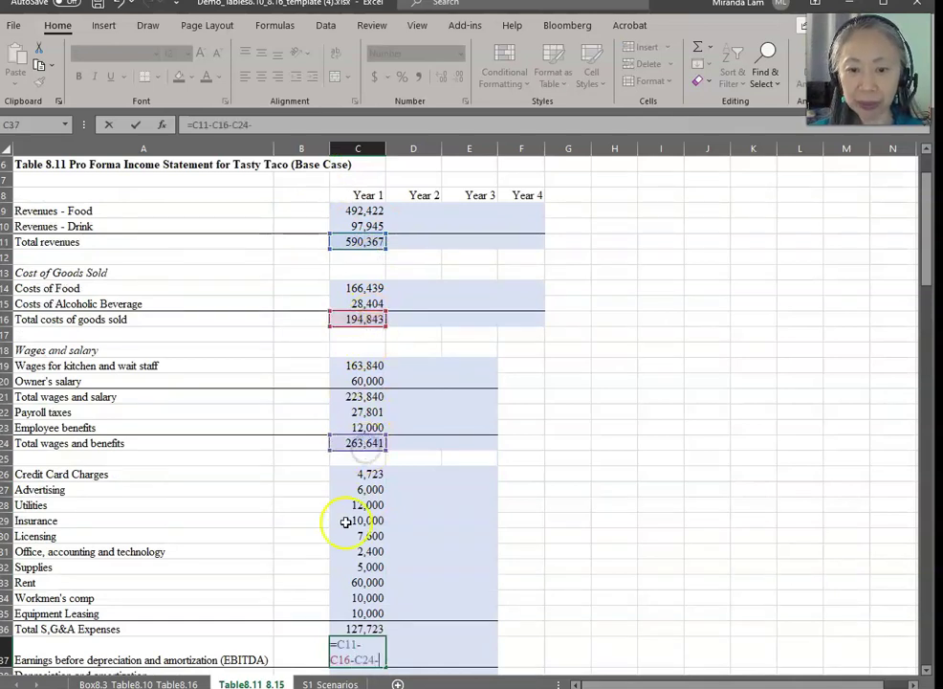
{"action": "left_click", "coordinate": [350, 629]}
{"action": "key", "text": "Return"}
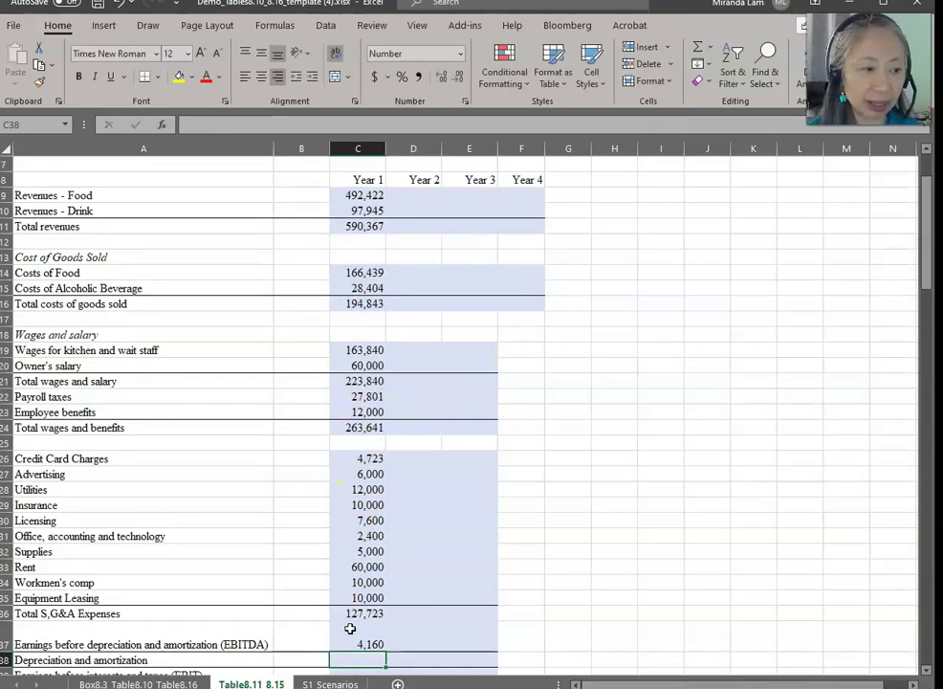
On the Box8.3_Table8.10_Table8.16 sheet, compare the total annual depreciation in D72 of Table 8.10 with the depreciation assumption in B32.
{"action": "scroll", "coordinate": [350, 628], "scroll_direction": "down", "scroll_amount": 2}
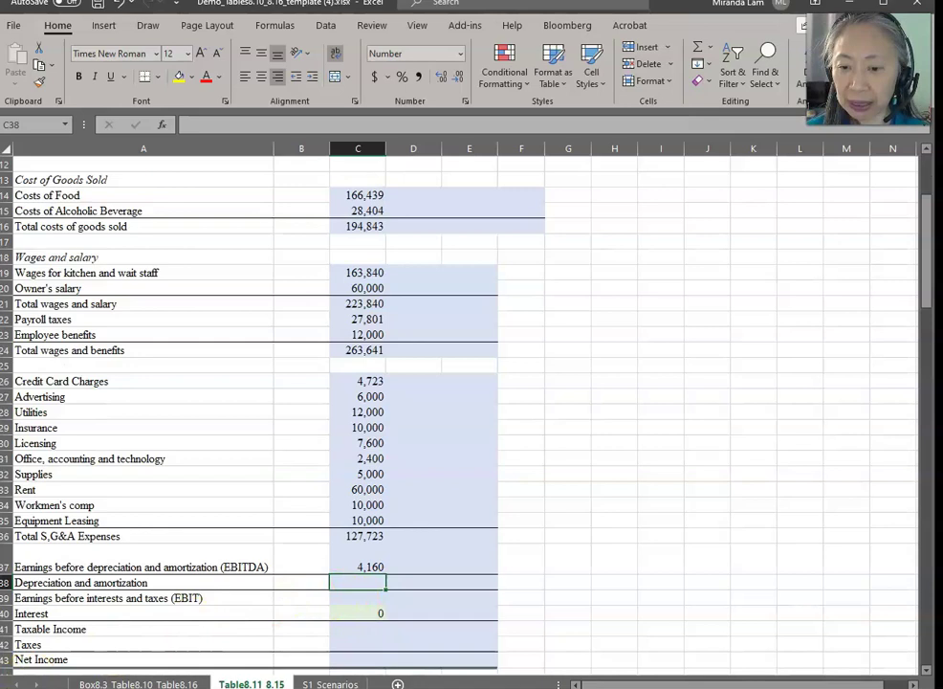
{"action": "left_click", "coordinate": [140, 681]}
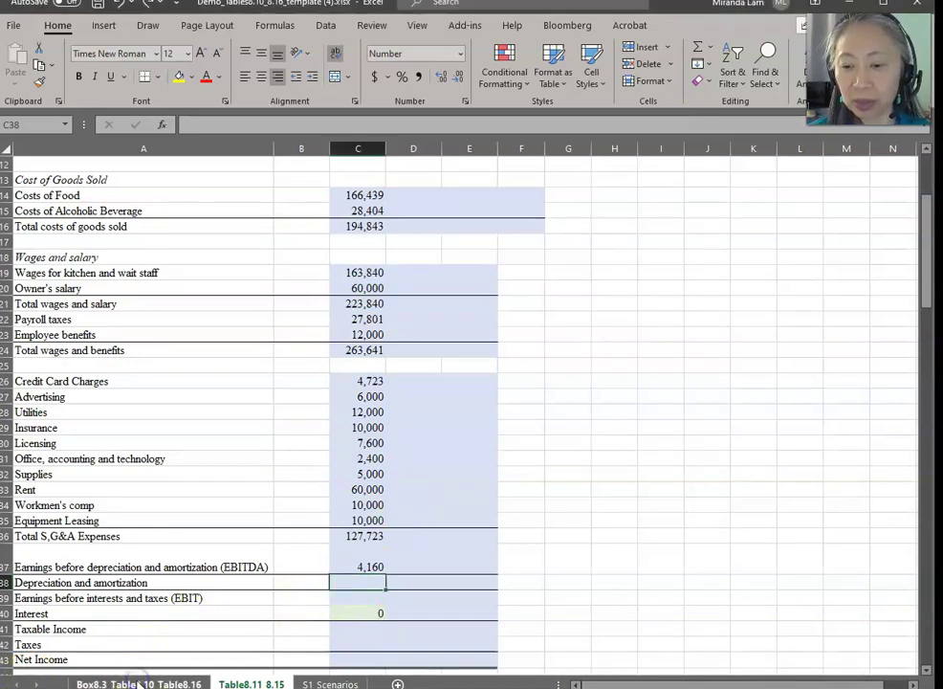
{"action": "left_click", "coordinate": [140, 681]}
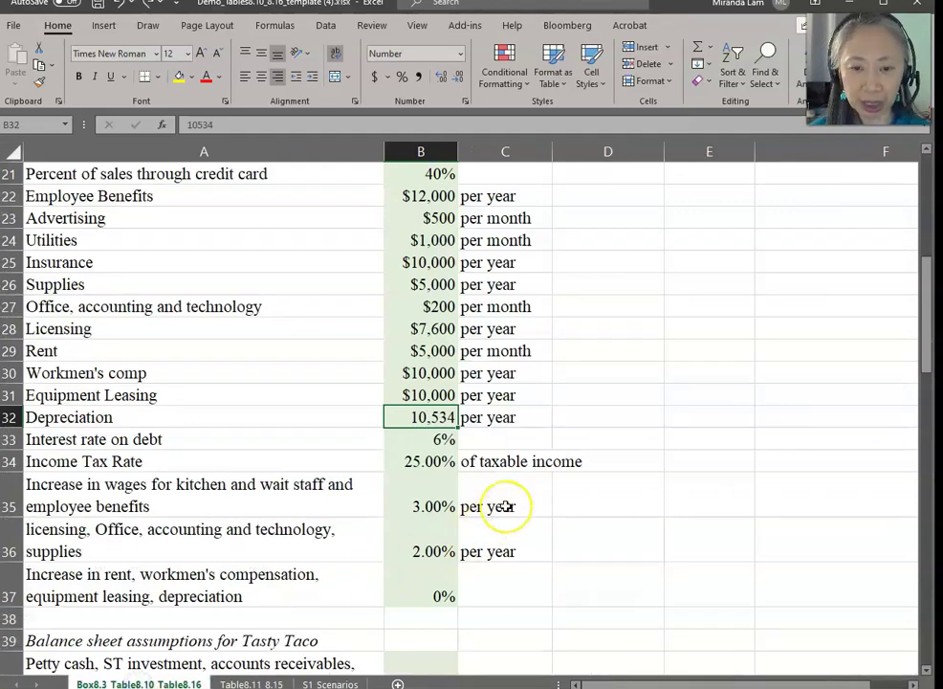
{"action": "scroll", "coordinate": [504, 506], "scroll_direction": "down", "scroll_amount": 15}
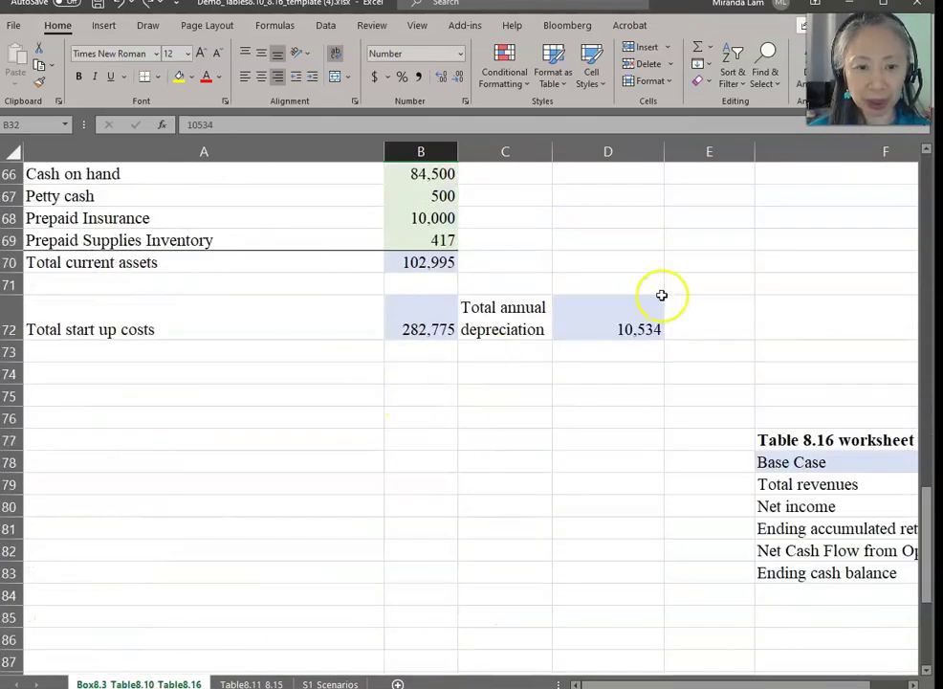
{"action": "left_click", "coordinate": [623, 322]}
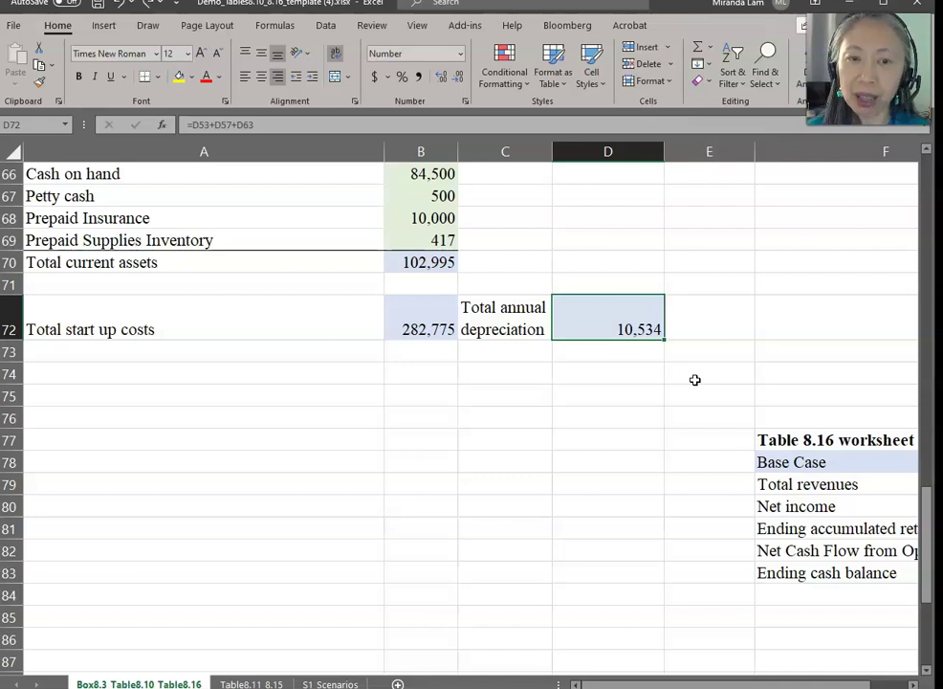
{"action": "scroll", "coordinate": [695, 379], "scroll_direction": "up", "scroll_amount": 5}
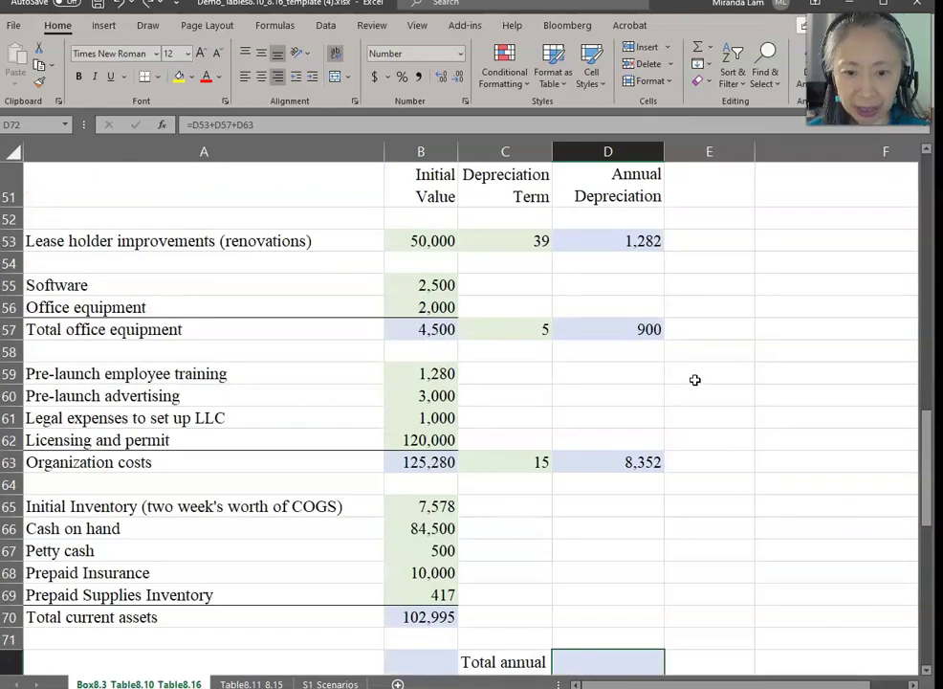
{"action": "scroll", "coordinate": [694, 380], "scroll_direction": "up", "scroll_amount": 2}
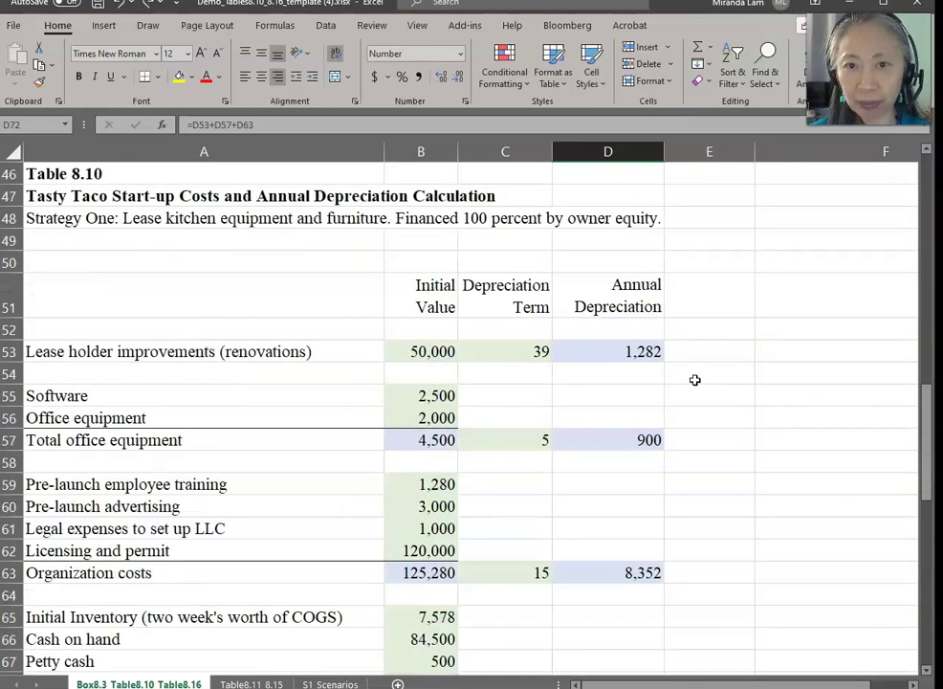
{"action": "scroll", "coordinate": [694, 379], "scroll_direction": "up", "scroll_amount": 7}
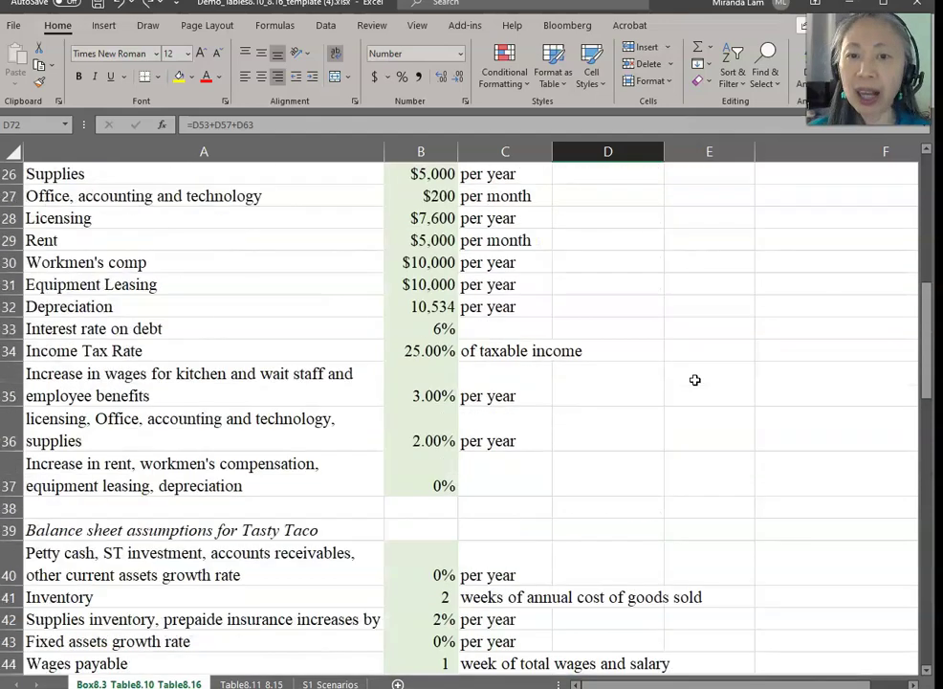
{"action": "scroll", "coordinate": [695, 380], "scroll_direction": "up", "scroll_amount": 2}
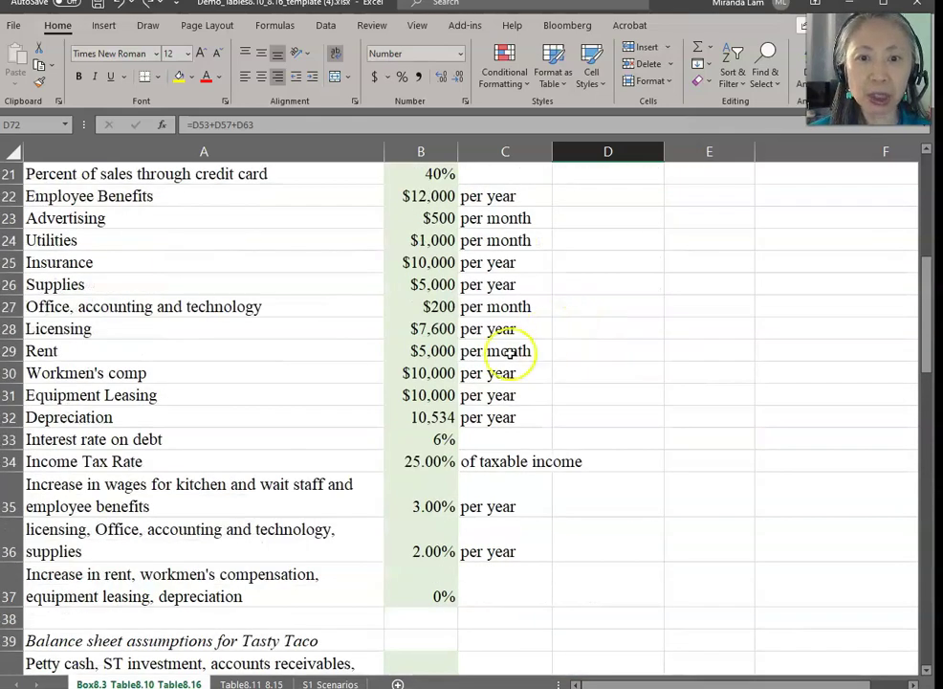
{"action": "left_click", "coordinate": [421, 417]}
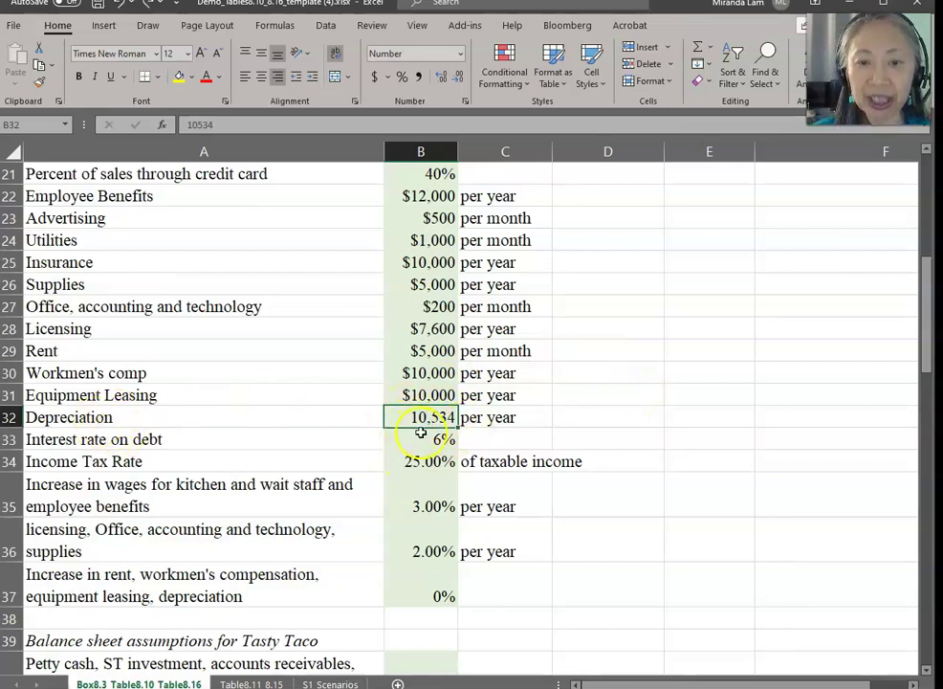
Review the hard-coded depreciation assumption in B32 alongside the asset values and depreciation terms of Table 8.10.
{"action": "left_click", "coordinate": [253, 125]}
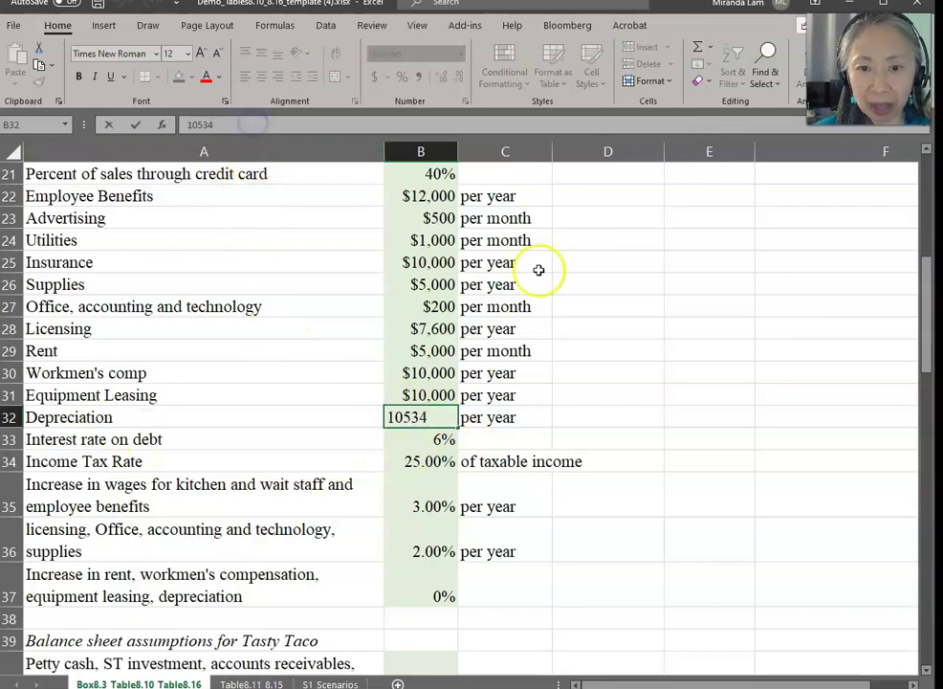
{"action": "key", "text": "ctrl+Return"}
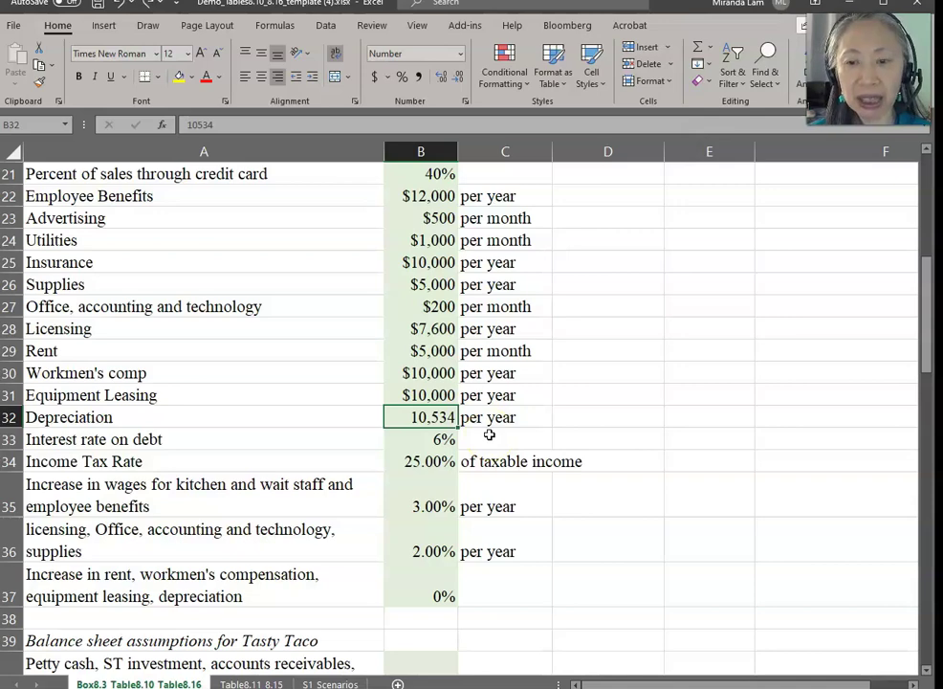
{"action": "scroll", "coordinate": [489, 434], "scroll_direction": "down", "scroll_amount": 7}
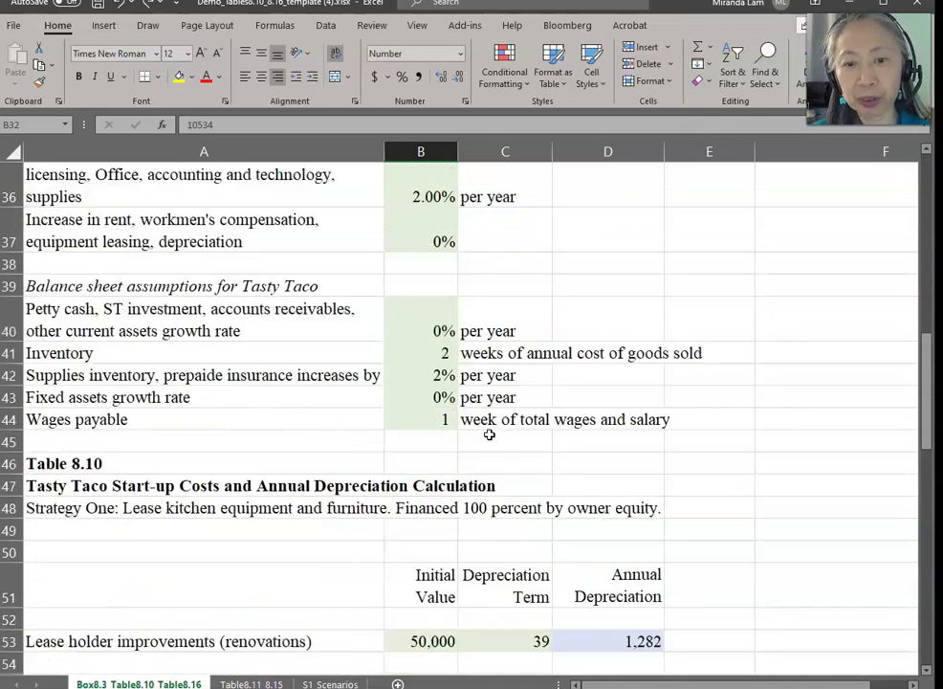
{"action": "scroll", "coordinate": [488, 434], "scroll_direction": "up", "scroll_amount": 5}
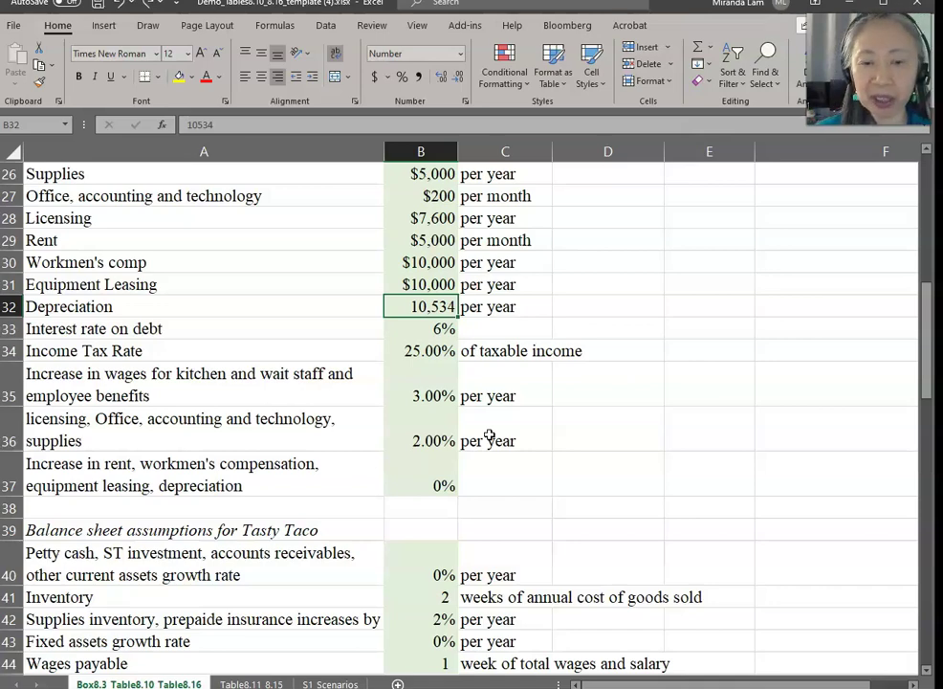
{"action": "scroll", "coordinate": [489, 435], "scroll_direction": "down", "scroll_amount": 8}
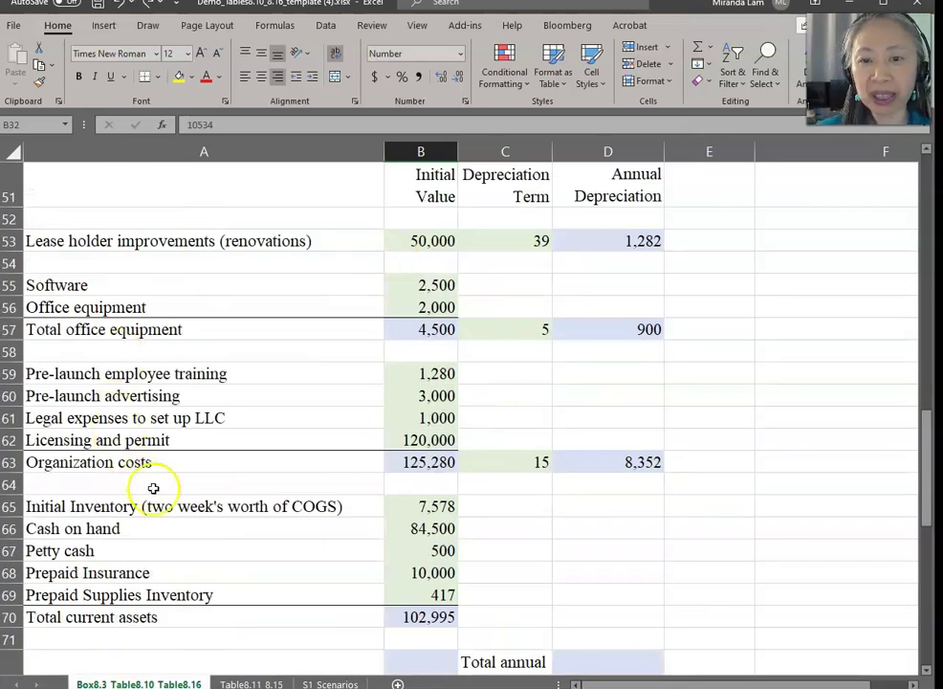
{"action": "scroll", "coordinate": [515, 529], "scroll_direction": "up", "scroll_amount": 10}
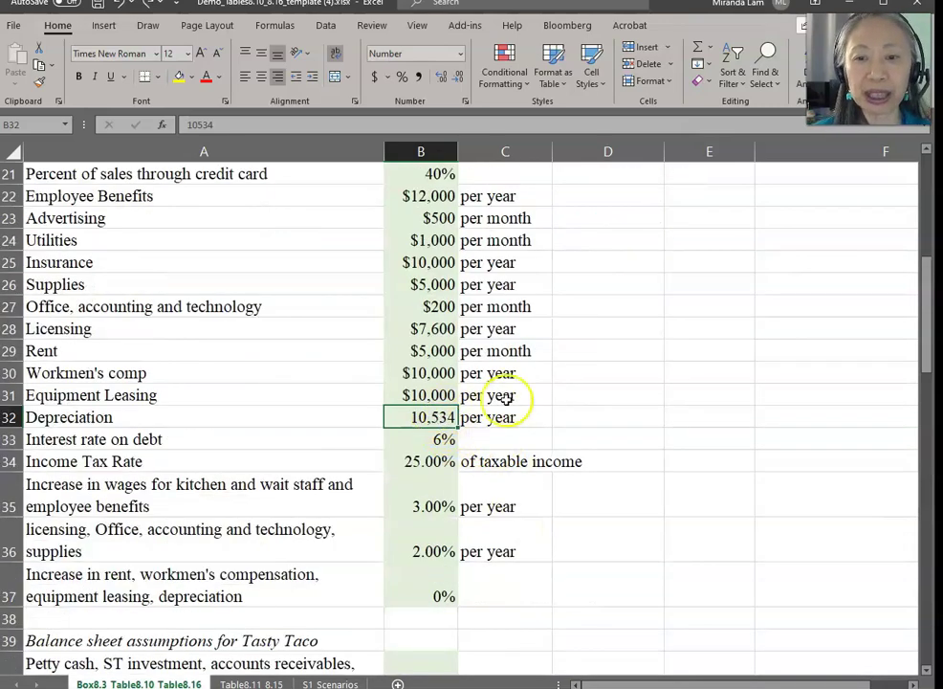
On the Table8.11_8.15 sheet, link Year 1 depreciation and amortization in C38 to B32 of the Box8.3_Table8.10_Table8.16 sheet.
{"action": "left_click", "coordinate": [250, 682]}
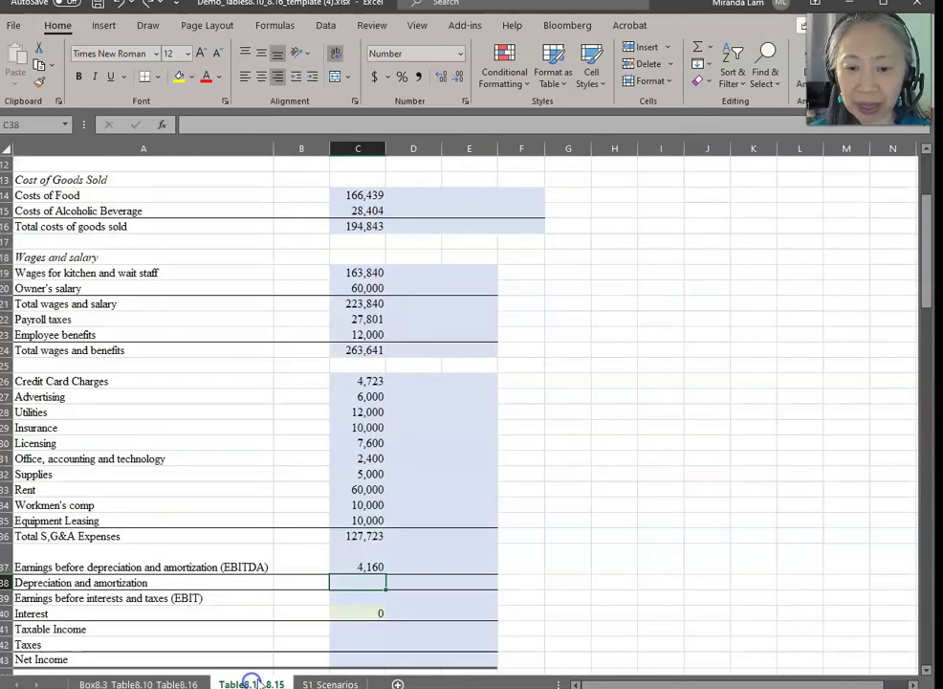
{"action": "type", "text": "="}
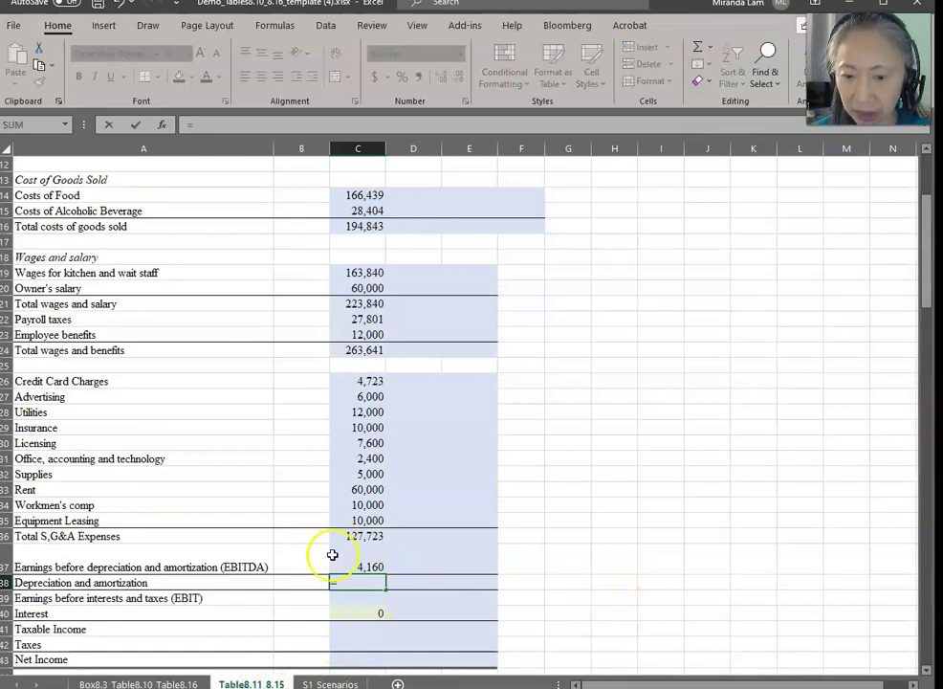
{"action": "left_click", "coordinate": [182, 683]}
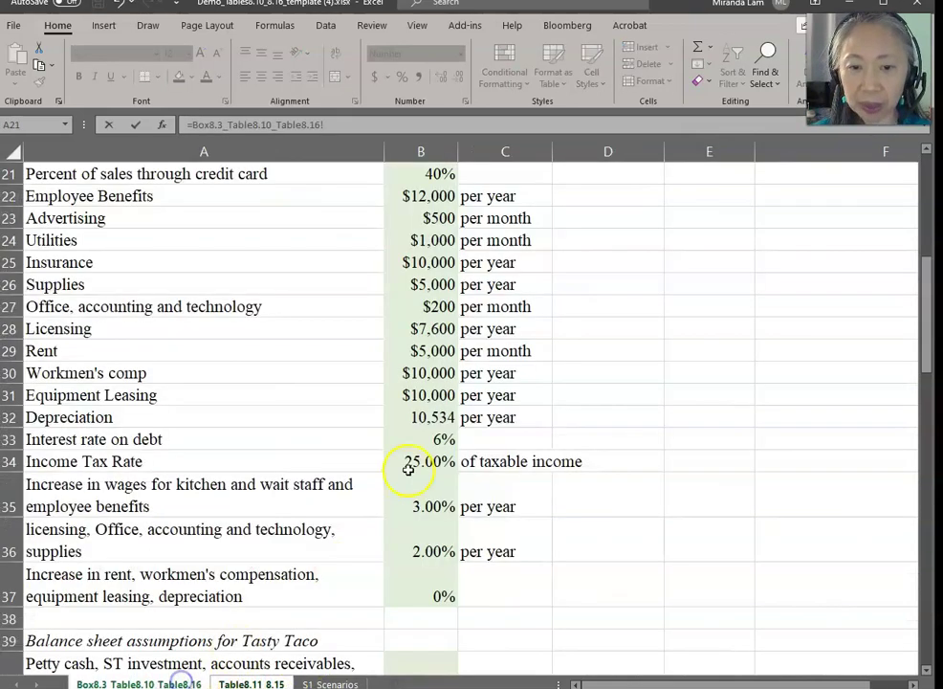
{"action": "left_click", "coordinate": [440, 413]}
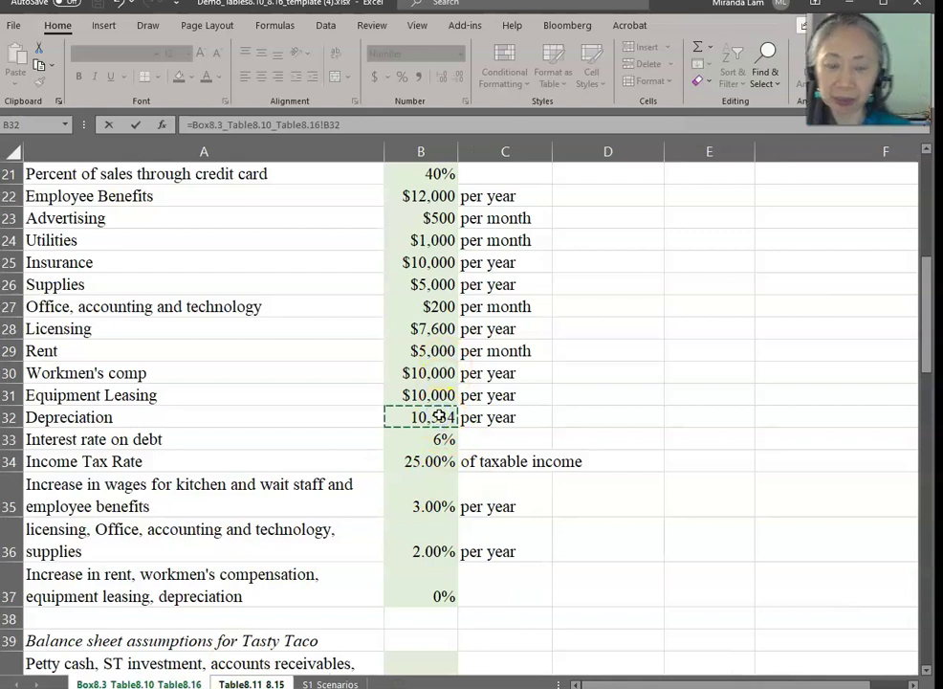
{"action": "key", "text": "Return"}
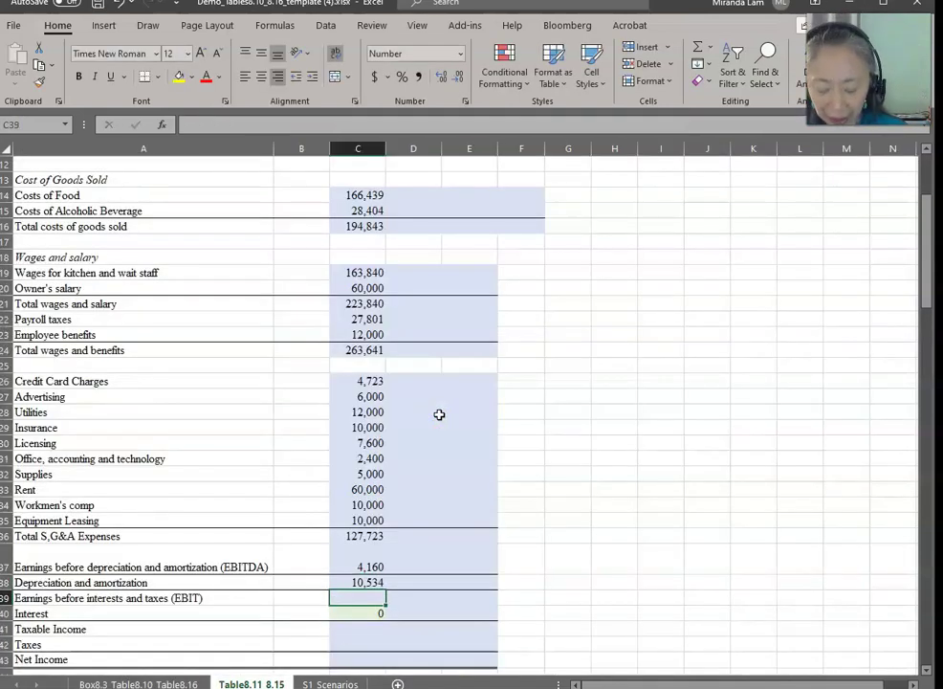
Calculate Year 1 EBIT in C39 as EBITDA minus depreciation and amortization: =C37-C38.
{"action": "type", "text": "="}
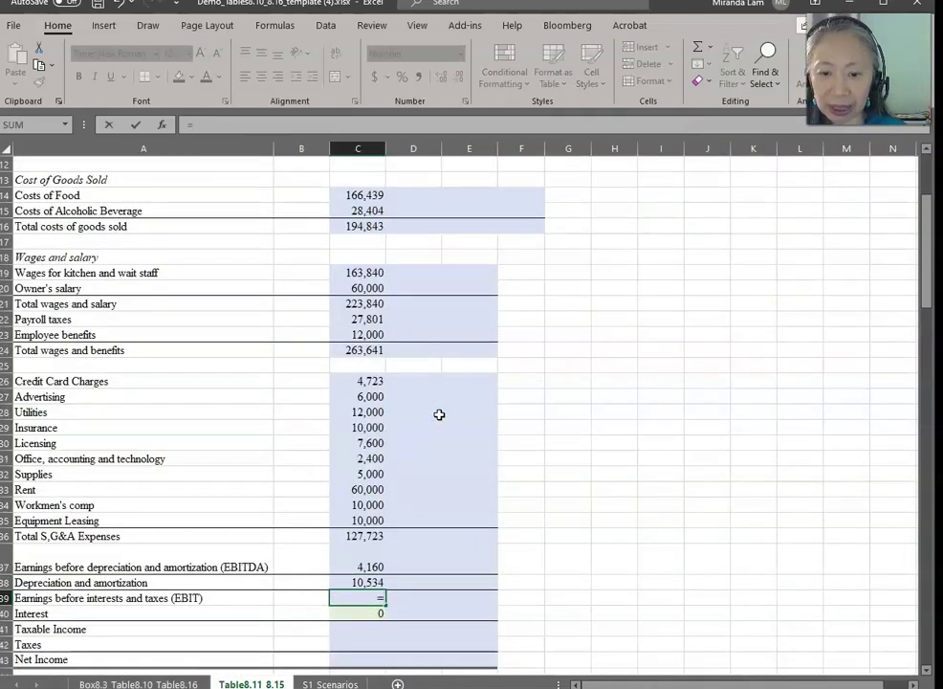
{"action": "key", "text": "Up"}
{"action": "key", "text": "Up"}
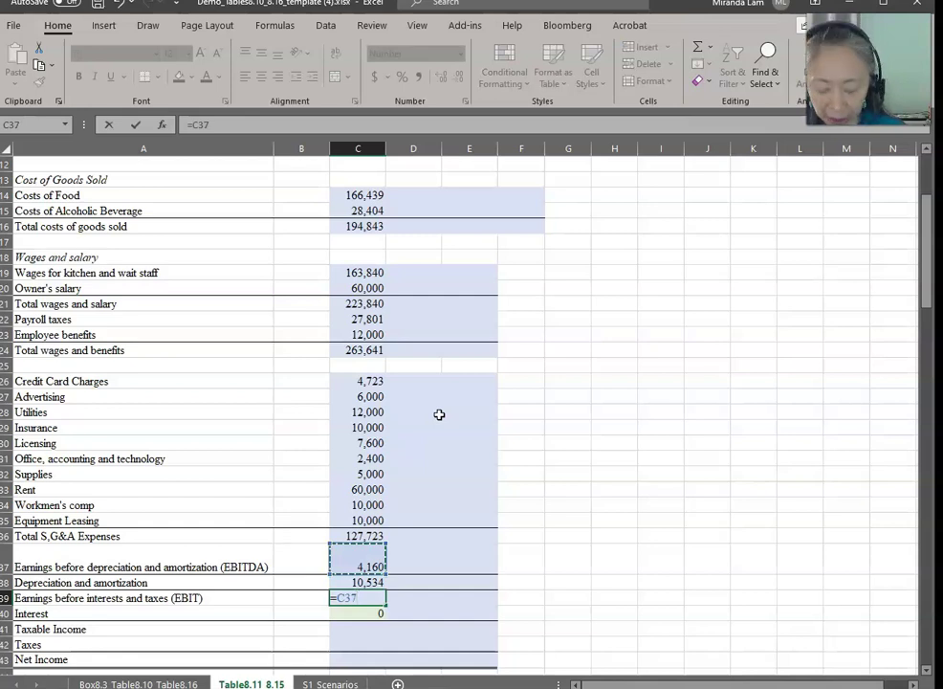
{"action": "type", "text": "-"}
{"action": "key", "text": "Up"}
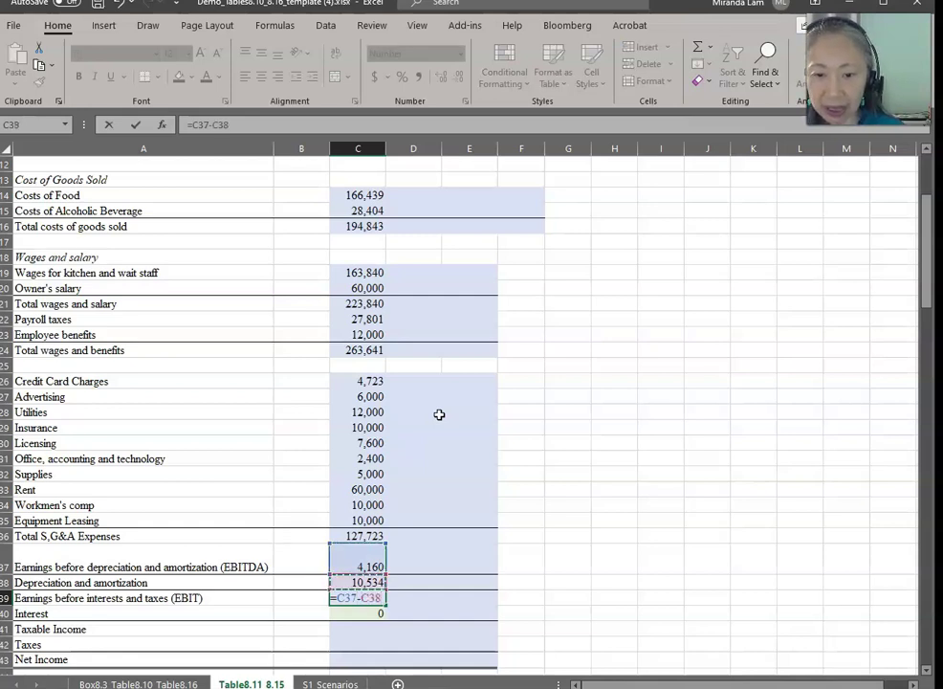
{"action": "key", "text": "Return"}
{"action": "key", "text": "Return"}
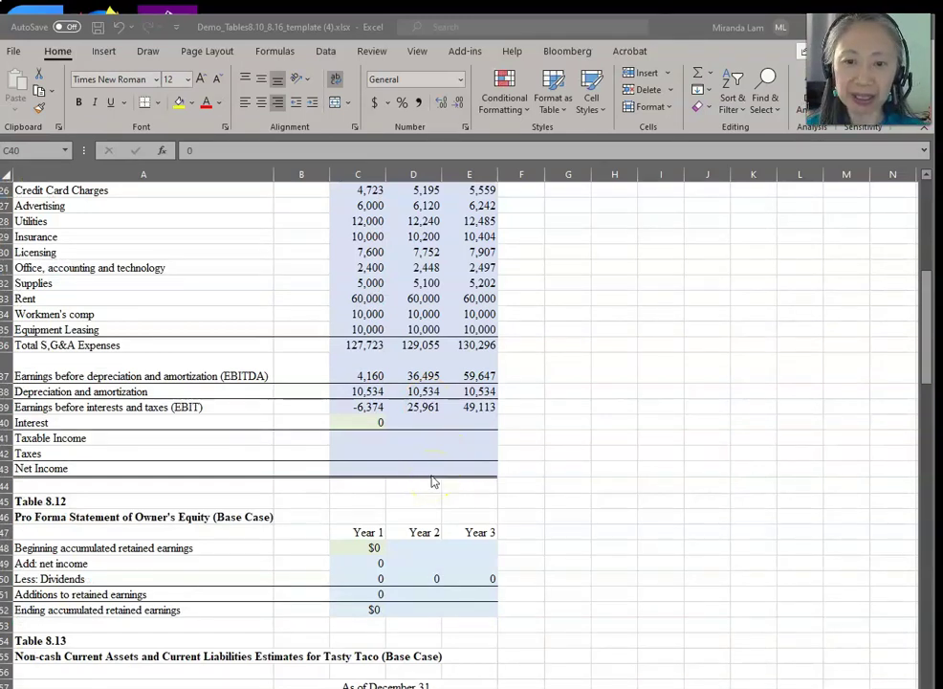
Begin the Year 1 interest formula in C40 with an absolute reference to the interest rate on debt, $B$33 on the Box8.3_Table8.10_Table8.16 sheet.
{"action": "left_click", "coordinate": [423, 481]}
{"action": "left_click", "coordinate": [361, 424]}
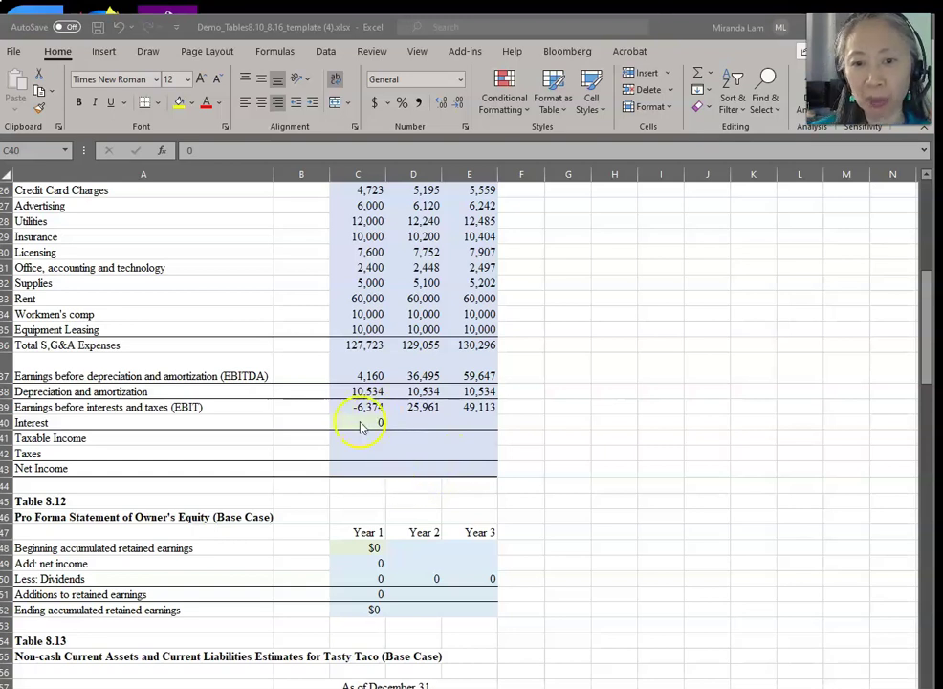
{"action": "left_click", "coordinate": [365, 422]}
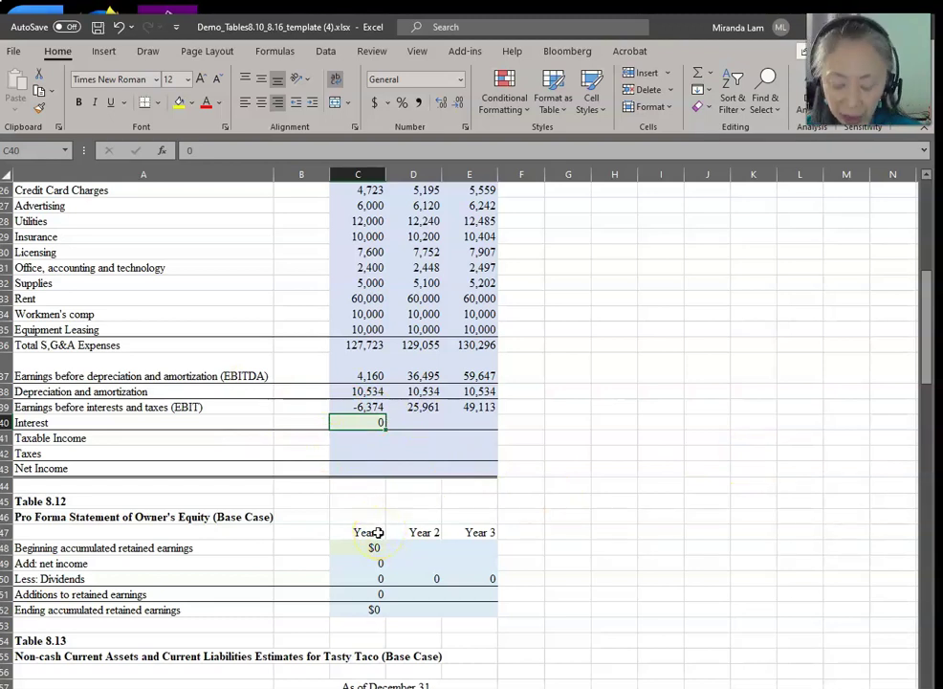
{"action": "type", "text": "="}
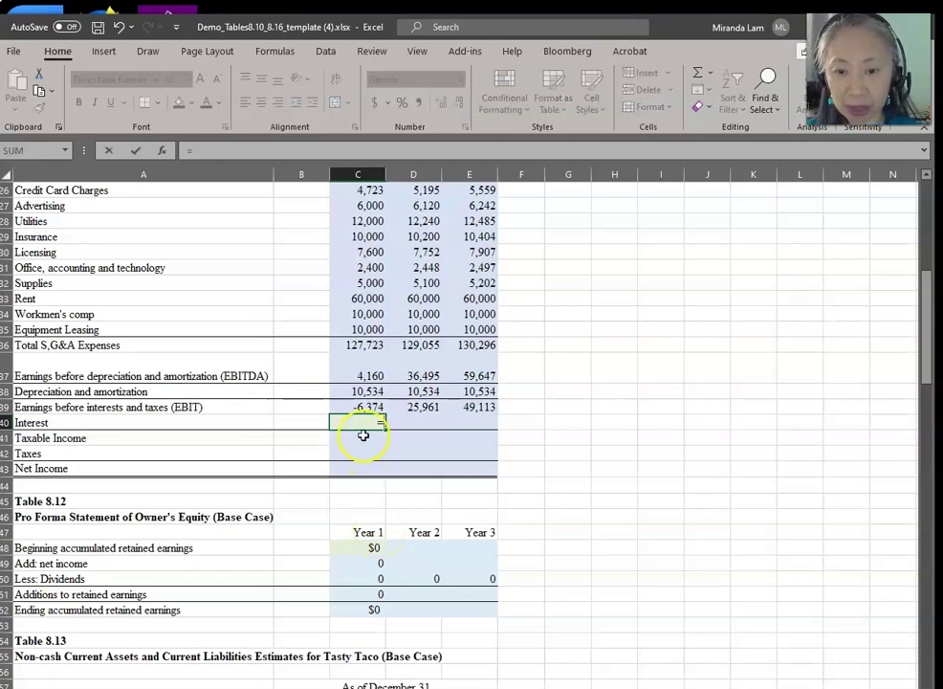
{"action": "left_click", "coordinate": [258, 684]}
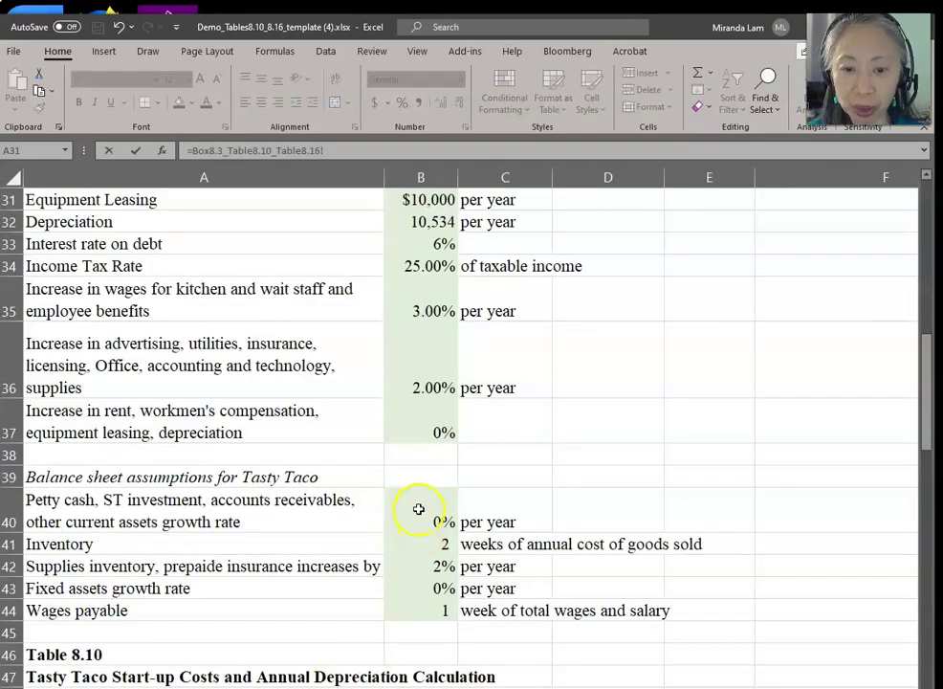
{"action": "scroll", "coordinate": [418, 509], "scroll_direction": "up", "scroll_amount": 2}
{"action": "scroll", "coordinate": [417, 508], "scroll_direction": "down", "scroll_amount": 2}
{"action": "scroll", "coordinate": [418, 505], "scroll_direction": "up", "scroll_amount": 5}
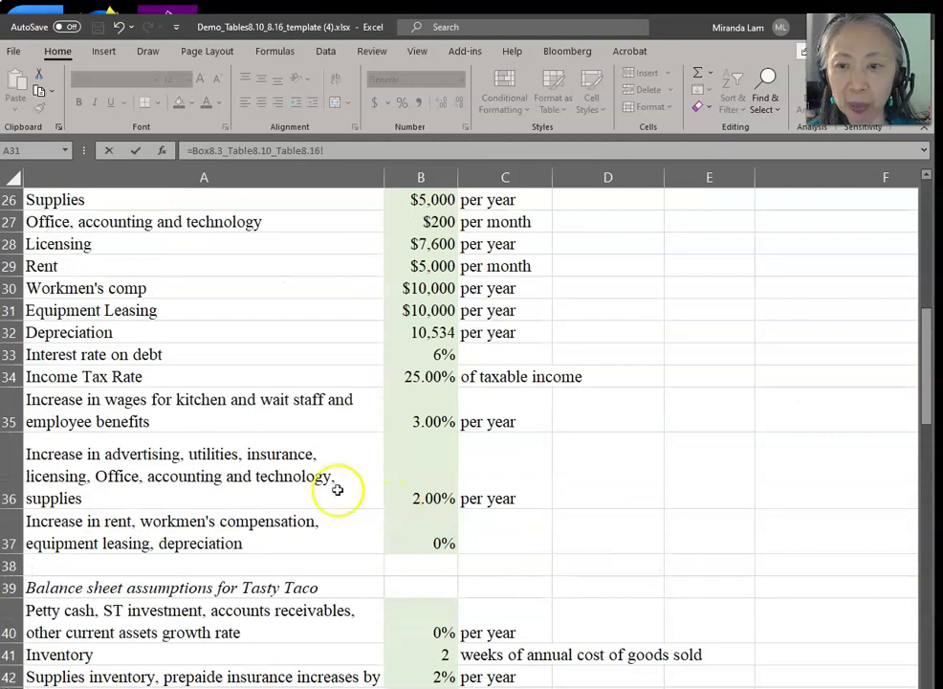
{"action": "left_click", "coordinate": [435, 354]}
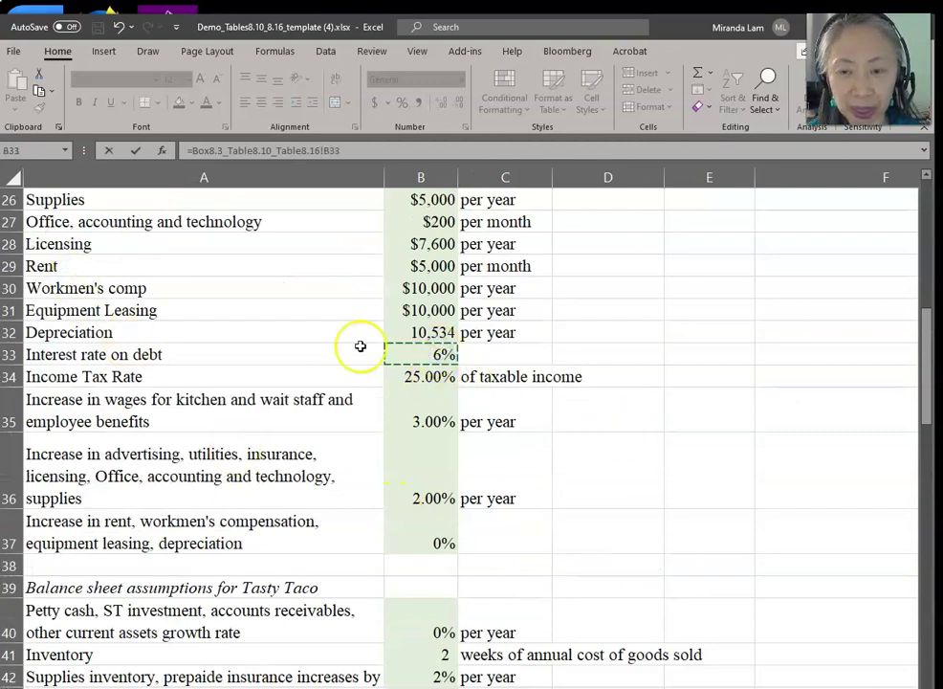
{"action": "key", "text": "F4"}
{"action": "type", "text": "*"}
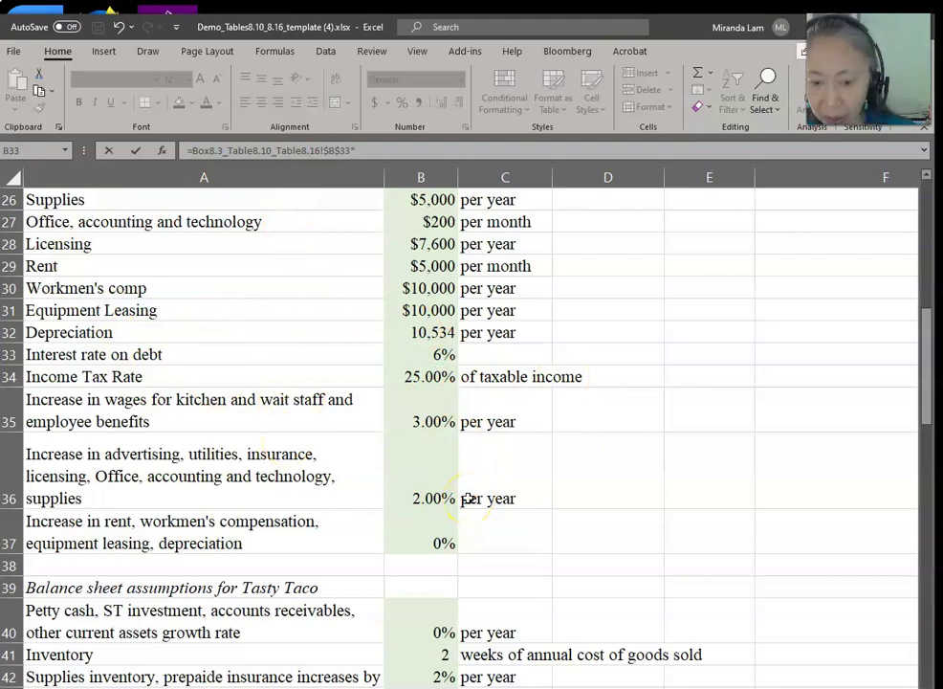
Complete the interest formula by multiplying the rate by the Year 0 bank loan in B130 of the Table 8.15 balance sheet.
{"action": "key", "text": "ctrl+Page_Down"}
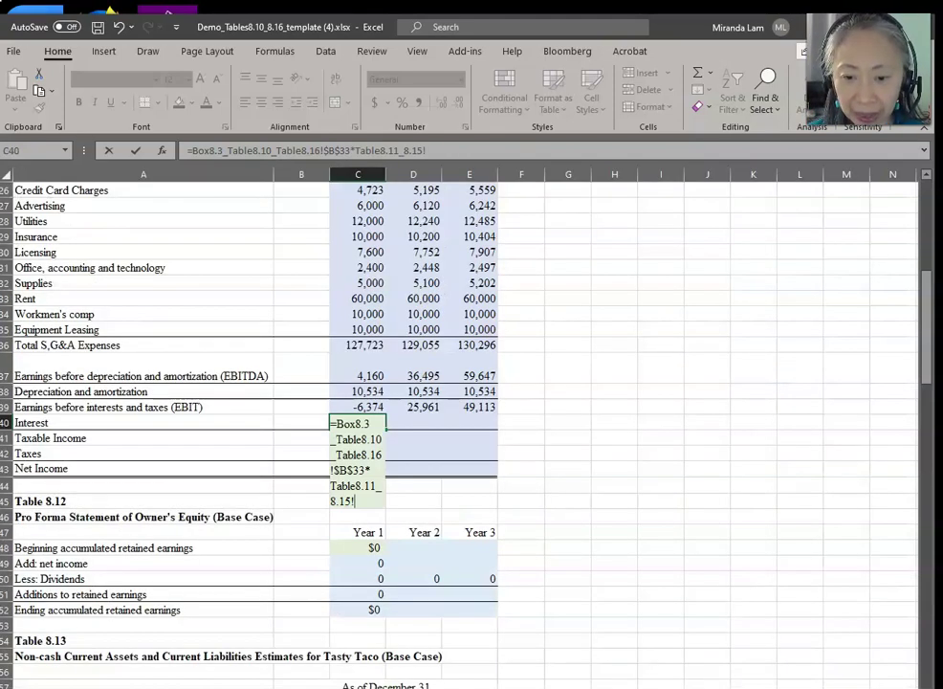
{"action": "scroll", "coordinate": [418, 447], "scroll_direction": "down", "scroll_amount": 6}
{"action": "scroll", "coordinate": [418, 448], "scroll_direction": "down", "scroll_amount": 17}
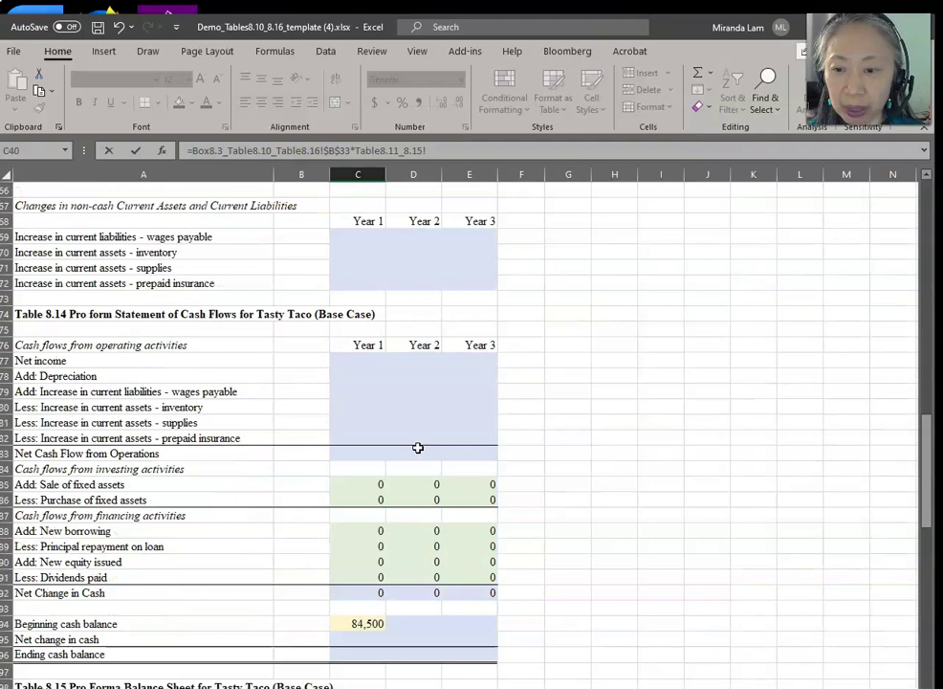
{"action": "scroll", "coordinate": [418, 447], "scroll_direction": "down", "scroll_amount": 5}
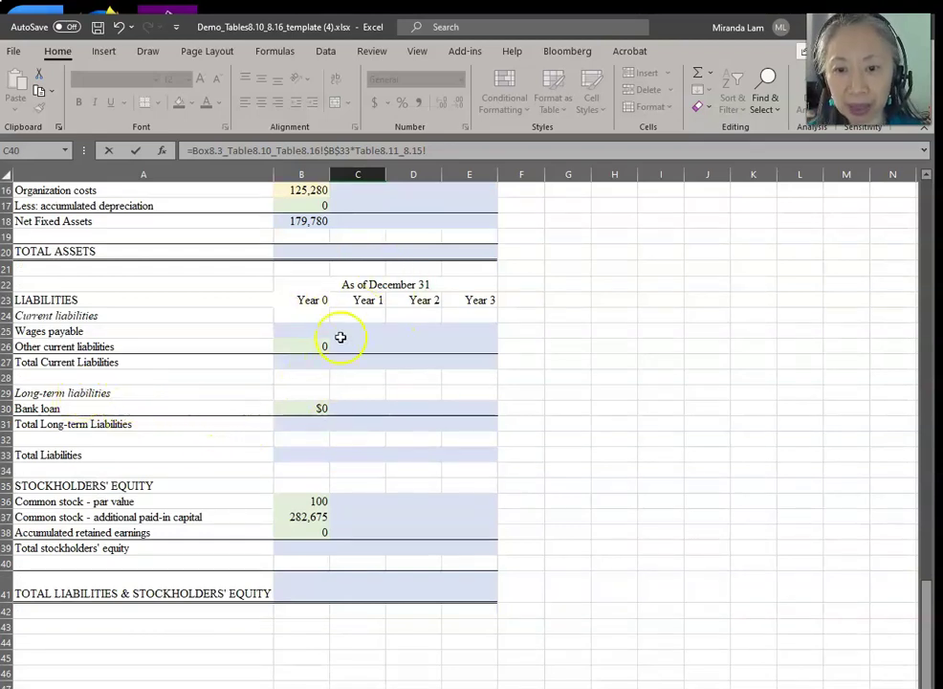
{"action": "left_click", "coordinate": [303, 407]}
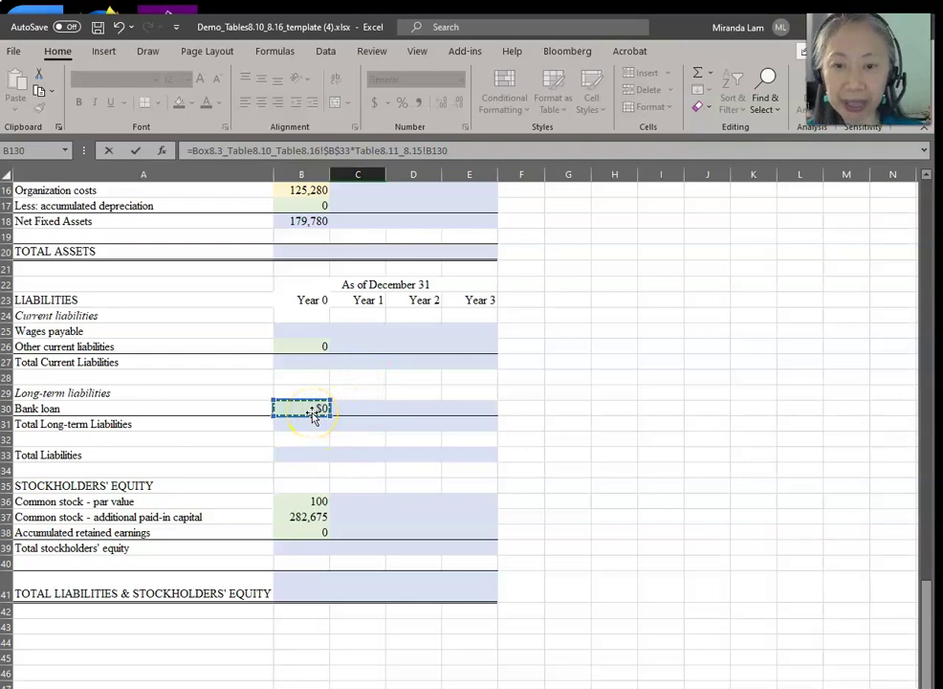
{"action": "key", "text": "ctrl+Page_Down"}
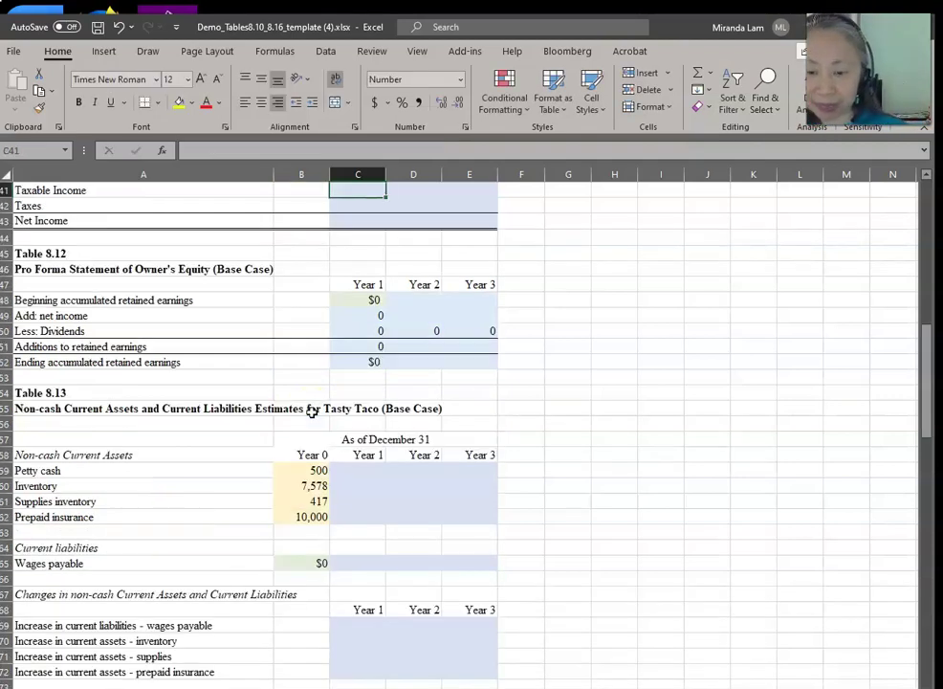
Calculate Year 1 taxable income in C41 as EBIT minus interest: =C39-C40.
{"action": "type", "text": "="}
{"action": "scroll", "coordinate": [428, 428], "scroll_direction": "up", "scroll_amount": 10}
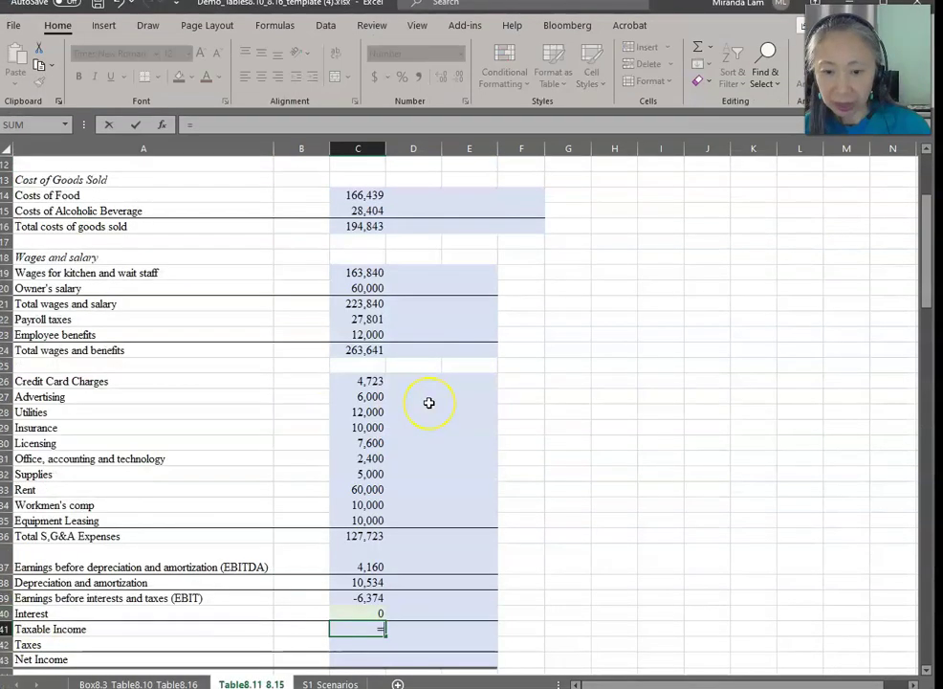
{"action": "key", "text": "Up"}
{"action": "key", "text": "Up"}
{"action": "type", "text": "-"}
{"action": "key", "text": "Up"}
{"action": "key", "text": "Return"}
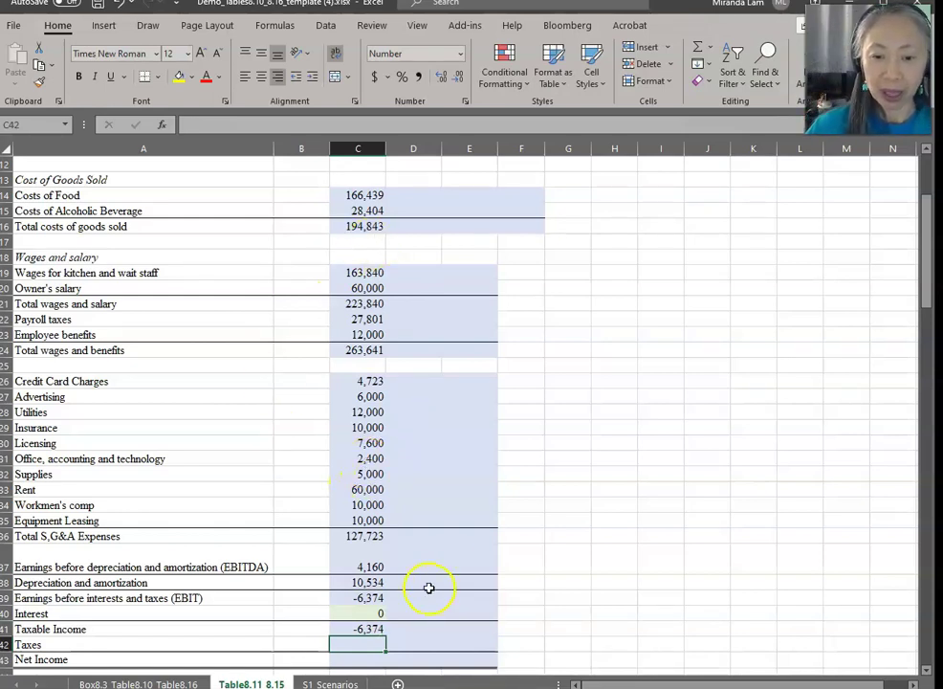
Calculate Year 1 taxes in C42 as zero for negative taxable income, otherwise taxable income times the tax rate: =IF(C41<0,0,C41*Box8.3_Table8.10_Table8.16!$B$34).
{"action": "scroll", "coordinate": [417, 570], "scroll_direction": "down", "scroll_amount": 2}
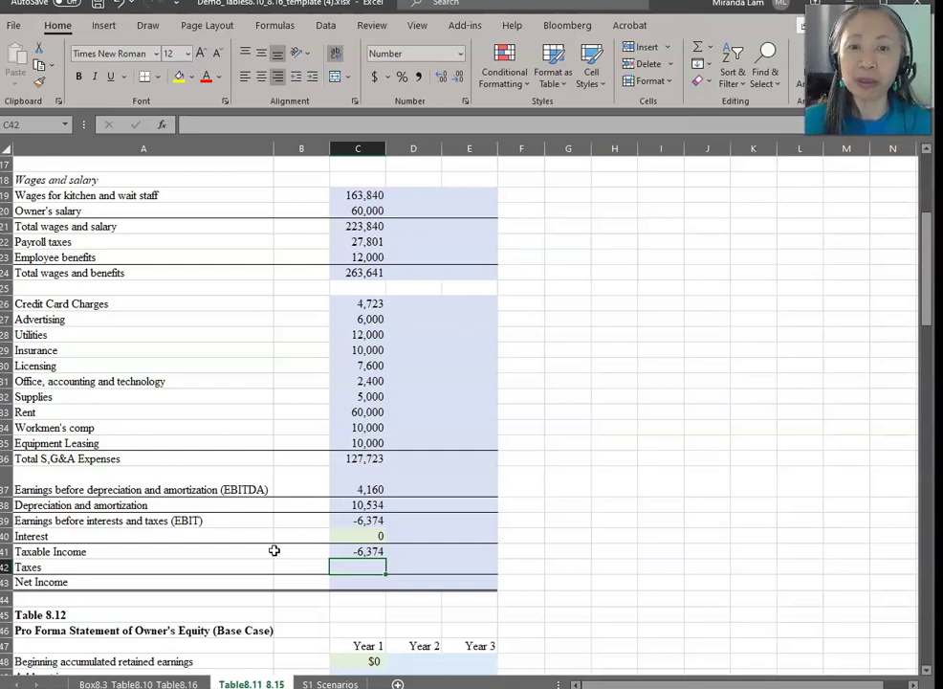
{"action": "type", "text": "="}
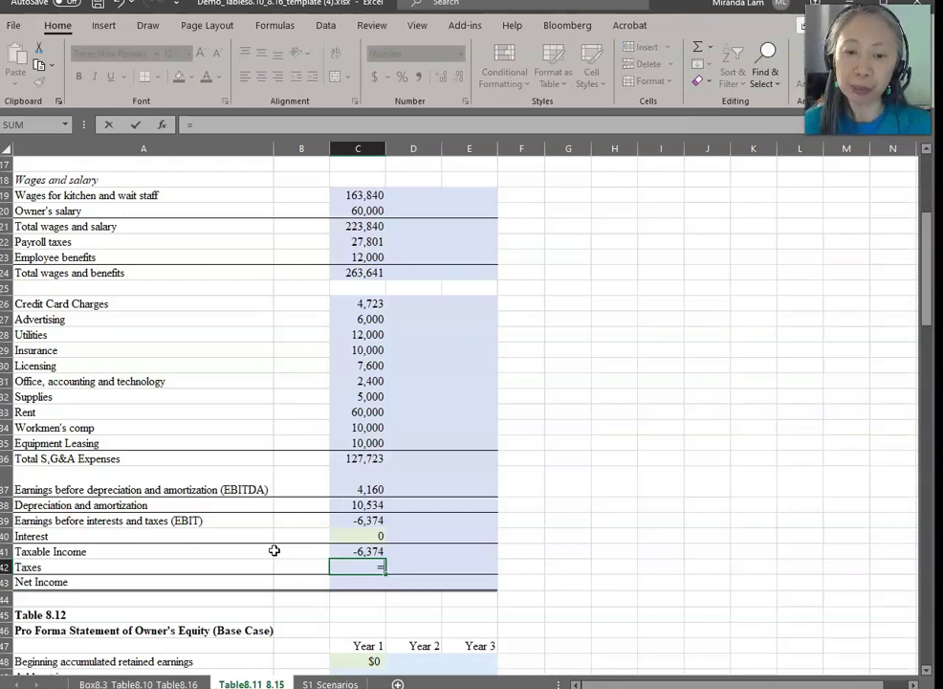
{"action": "type", "text": "if("}
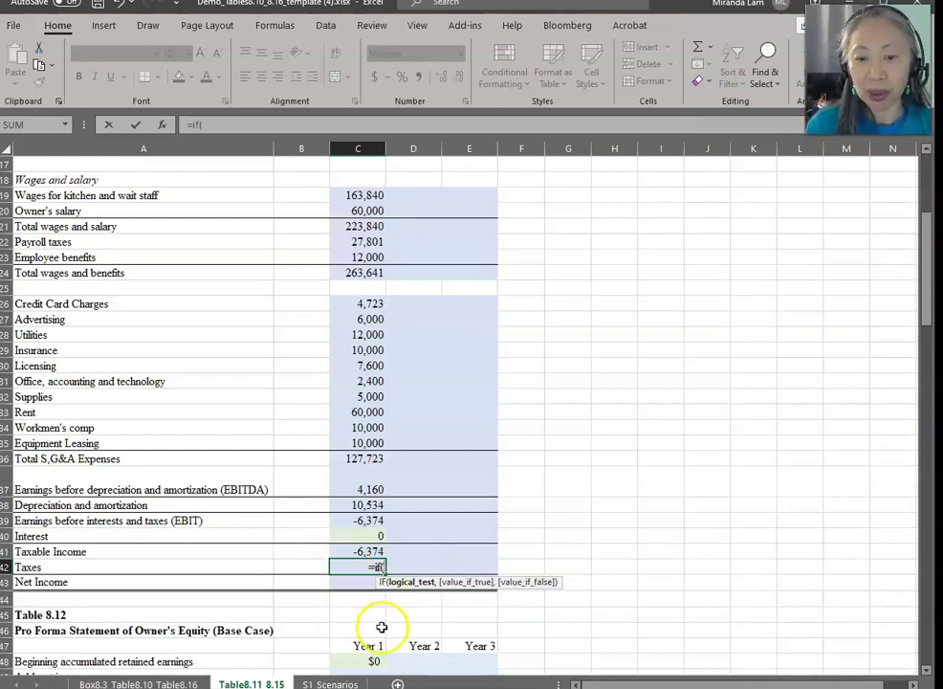
{"action": "left_click", "coordinate": [350, 552]}
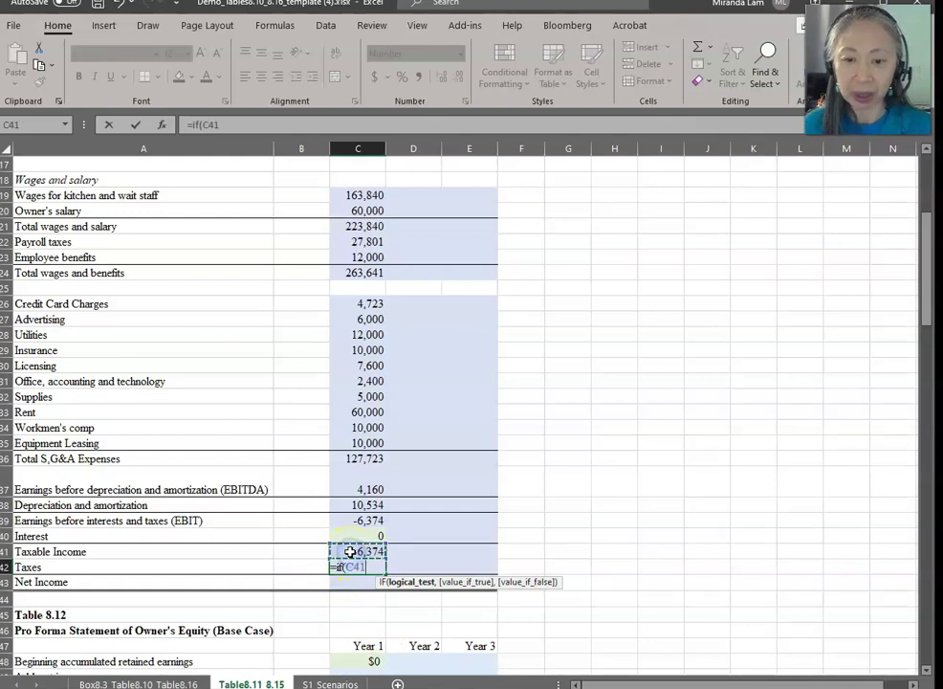
{"action": "type", "text": "<0,"}
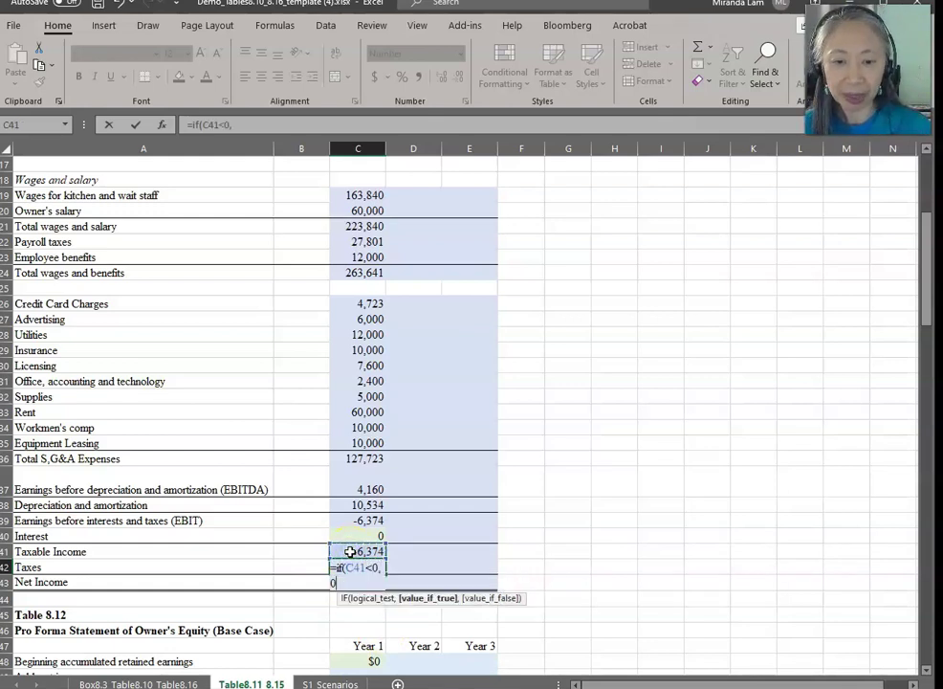
{"action": "type", "text": "0,"}
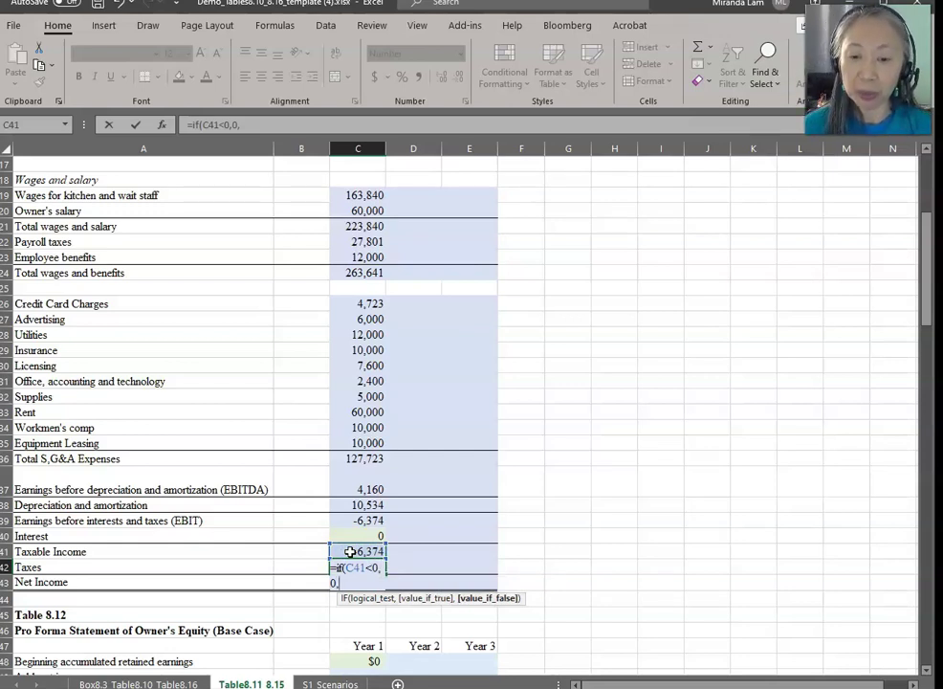
{"action": "left_click", "coordinate": [350, 552]}
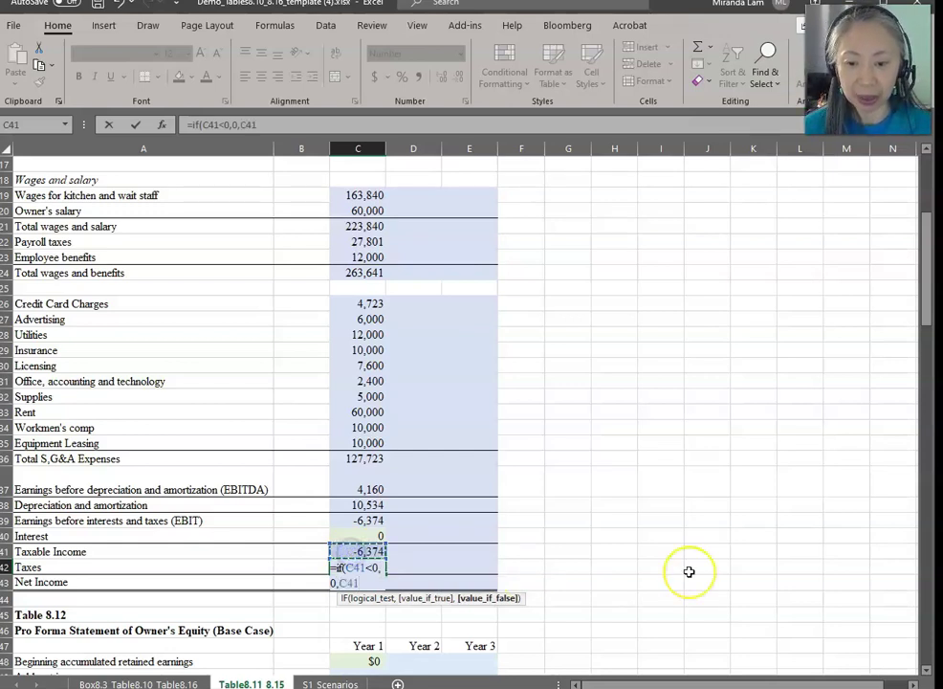
{"action": "type", "text": "*"}
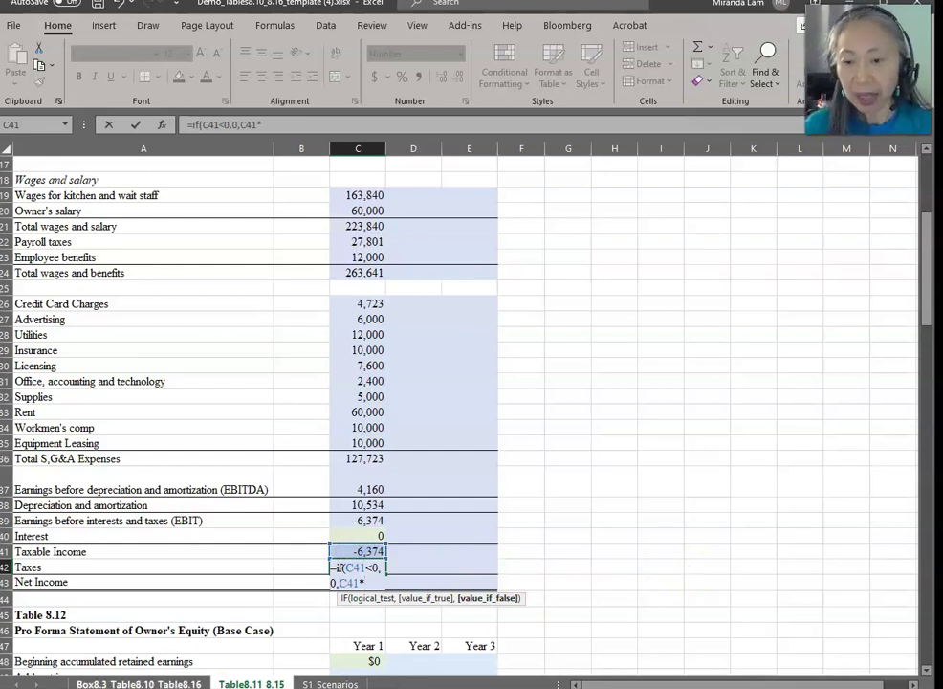
{"action": "left_click", "coordinate": [103, 683]}
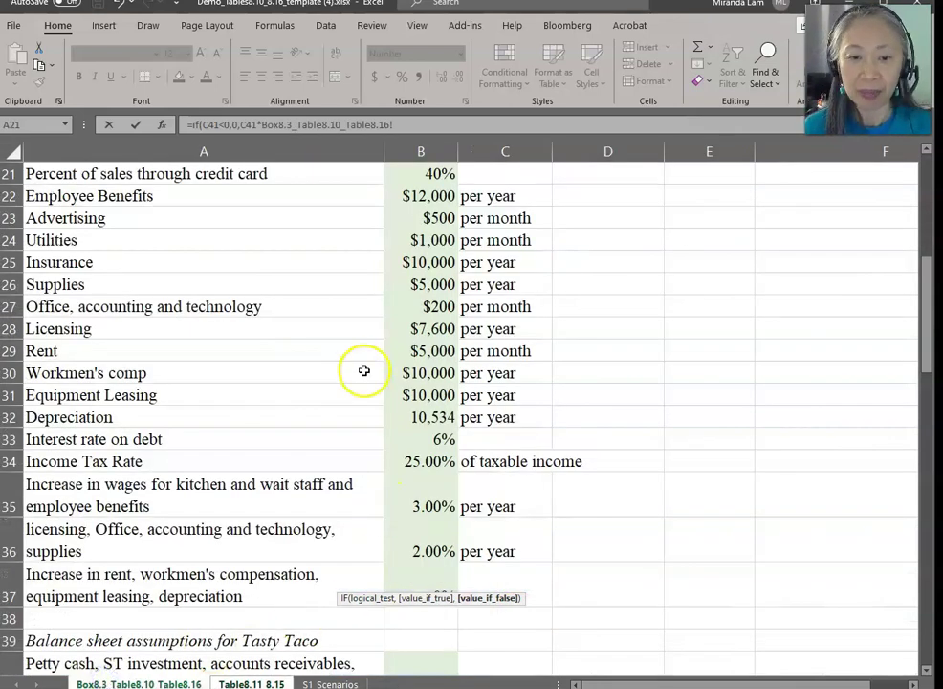
{"action": "left_click", "coordinate": [409, 462]}
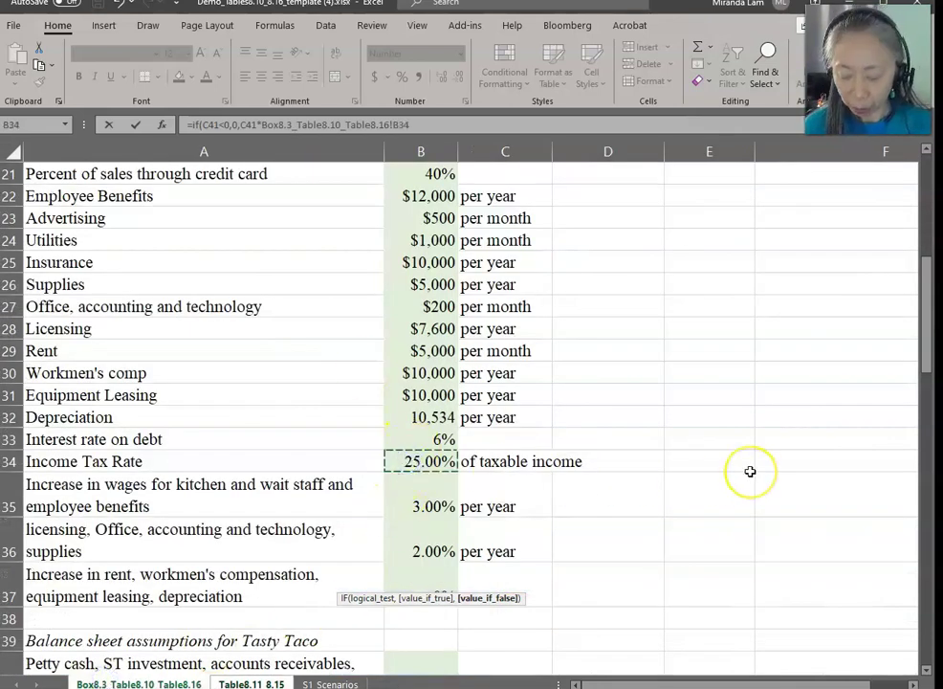
{"action": "key", "text": "Return"}
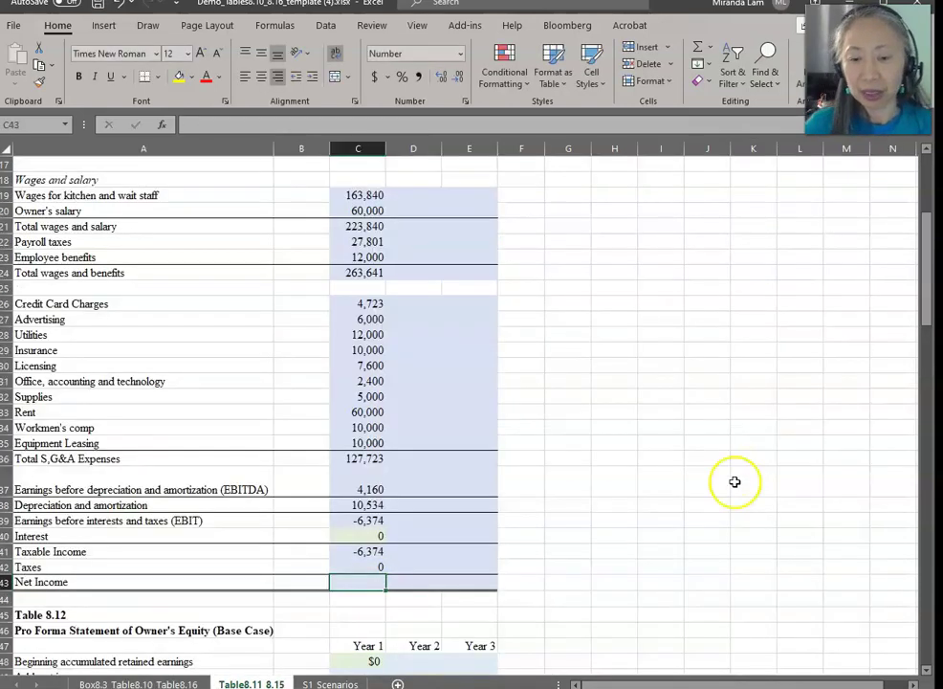
{"action": "left_click", "coordinate": [373, 566]}
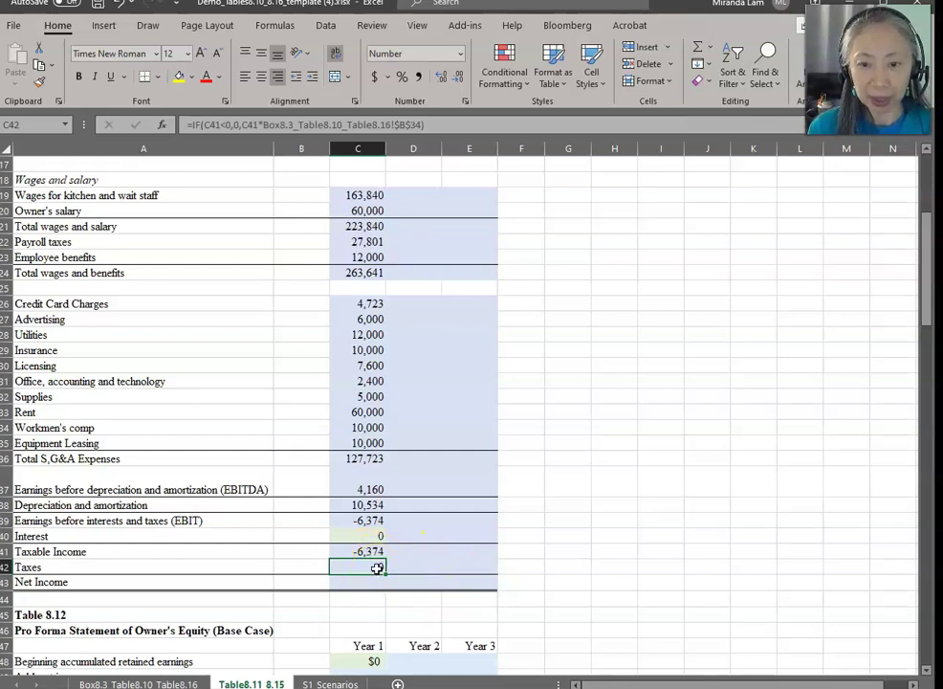
Calculate Year 1 net income in C43 as taxable income minus taxes: =C41-C42.
{"action": "left_click", "coordinate": [375, 581]}
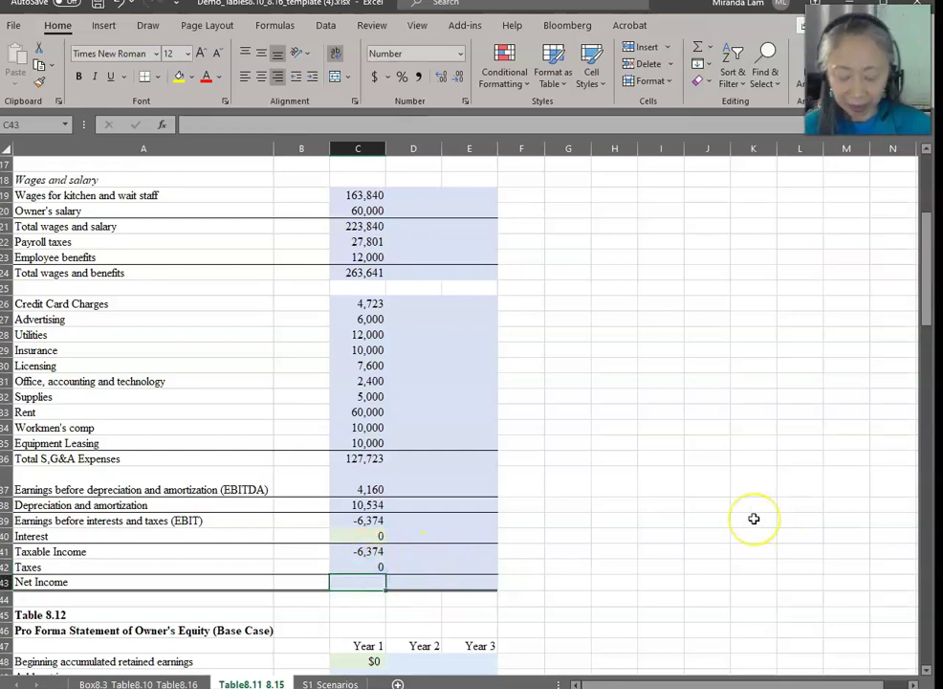
{"action": "type", "text": "="}
{"action": "key", "text": "Up"}
{"action": "key", "text": "Up"}
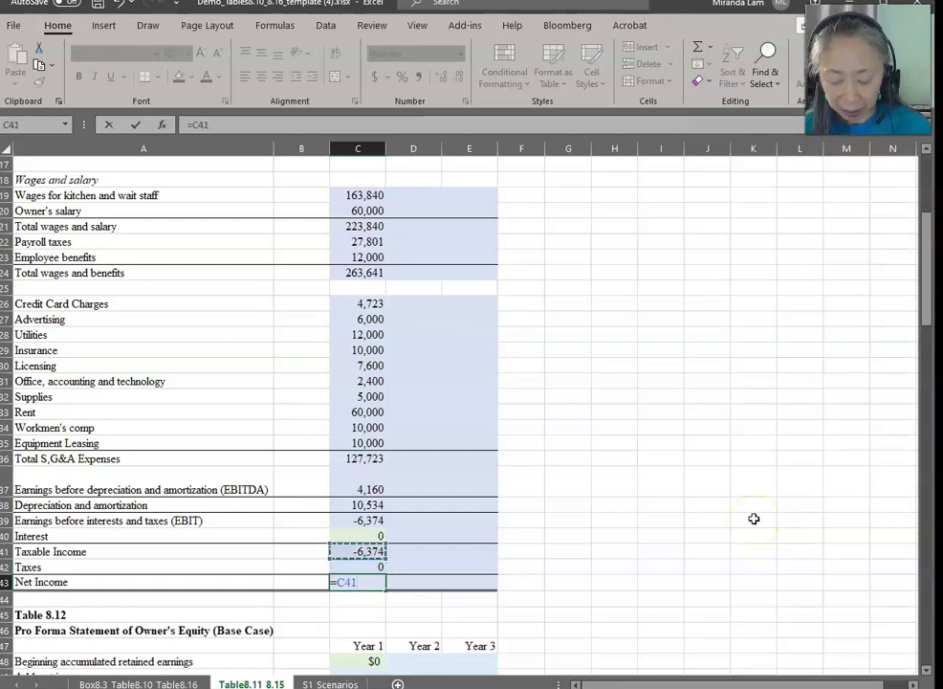
{"action": "type", "text": "-"}
{"action": "key", "text": "Up"}
{"action": "key", "text": "Return"}
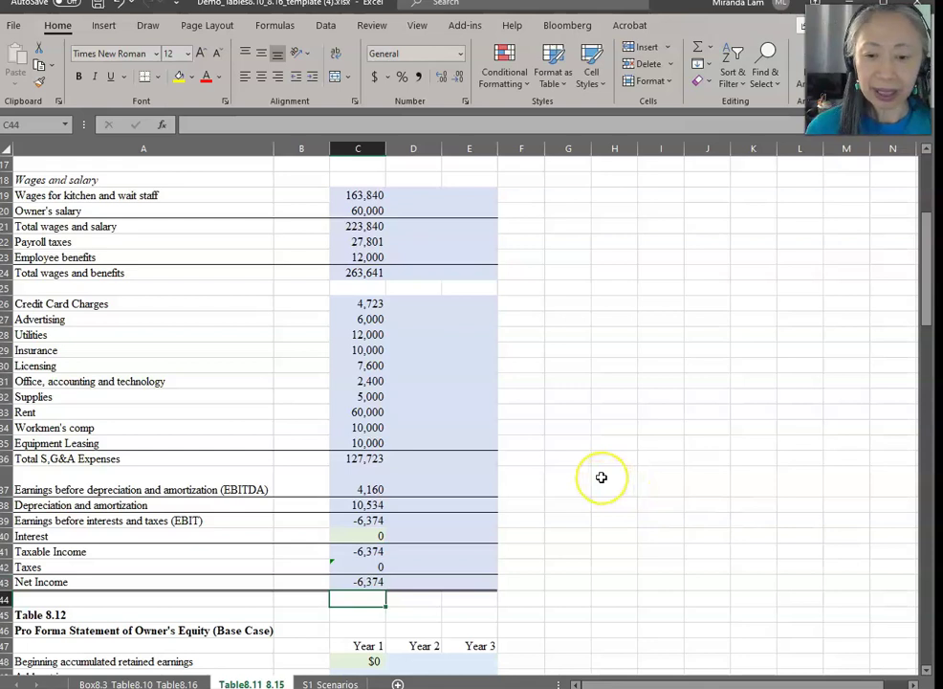
Link the Year 1 net income in C49 of the Table 8.12 owner's equity statement to the income statement: =C43.
{"action": "scroll", "coordinate": [600, 476], "scroll_direction": "down", "scroll_amount": 2}
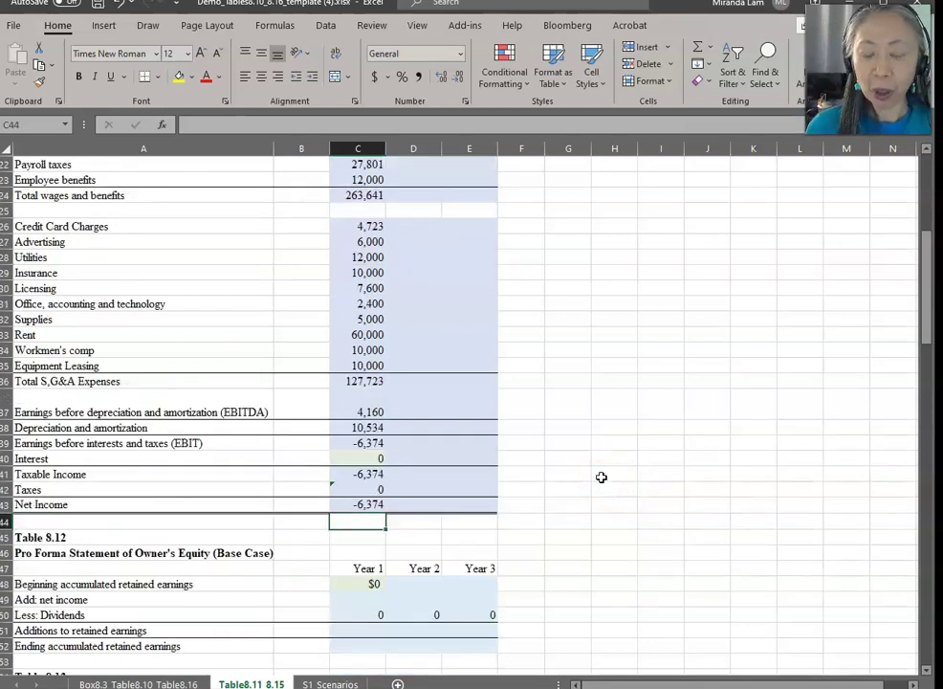
{"action": "left_click", "coordinate": [360, 600]}
{"action": "type", "text": "="}
{"action": "key", "text": "Up"}
{"action": "key", "text": "Up"}
{"action": "key", "text": "Up"}
{"action": "key", "text": "Up"}
{"action": "key", "text": "Up"}
{"action": "key", "text": "Up"}
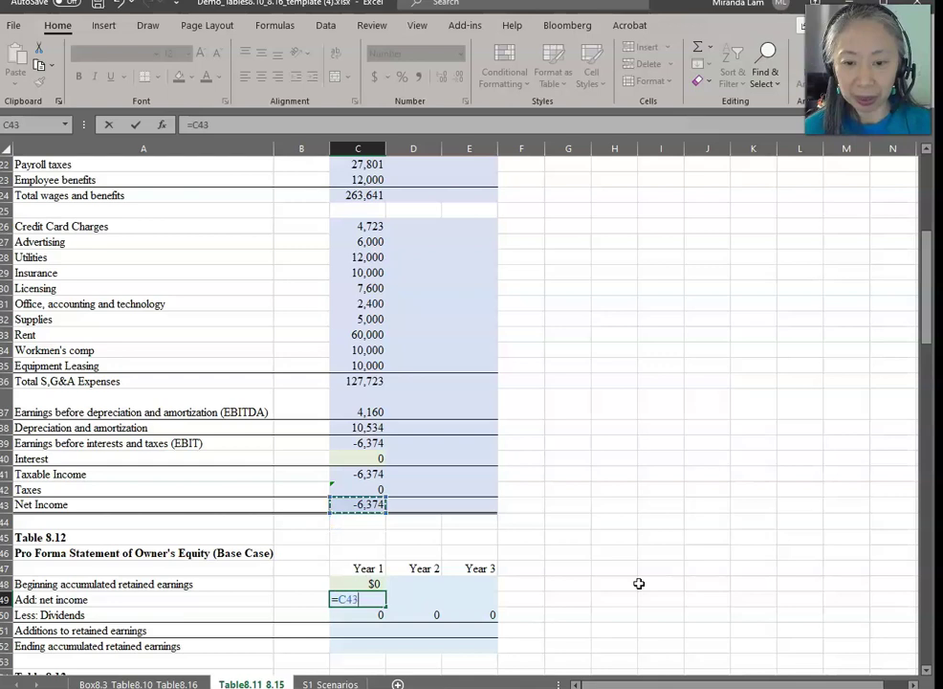
{"action": "key", "text": "Return"}
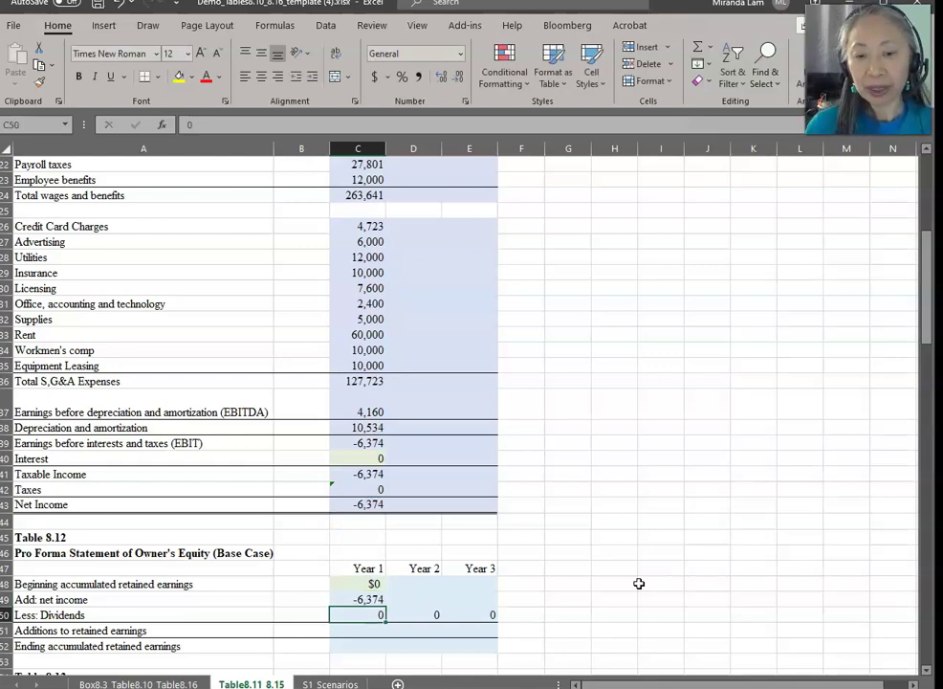
{"action": "key", "text": "Right"}
{"action": "key", "text": "Right"}
{"action": "key", "text": "Left"}
{"action": "key", "text": "Left"}
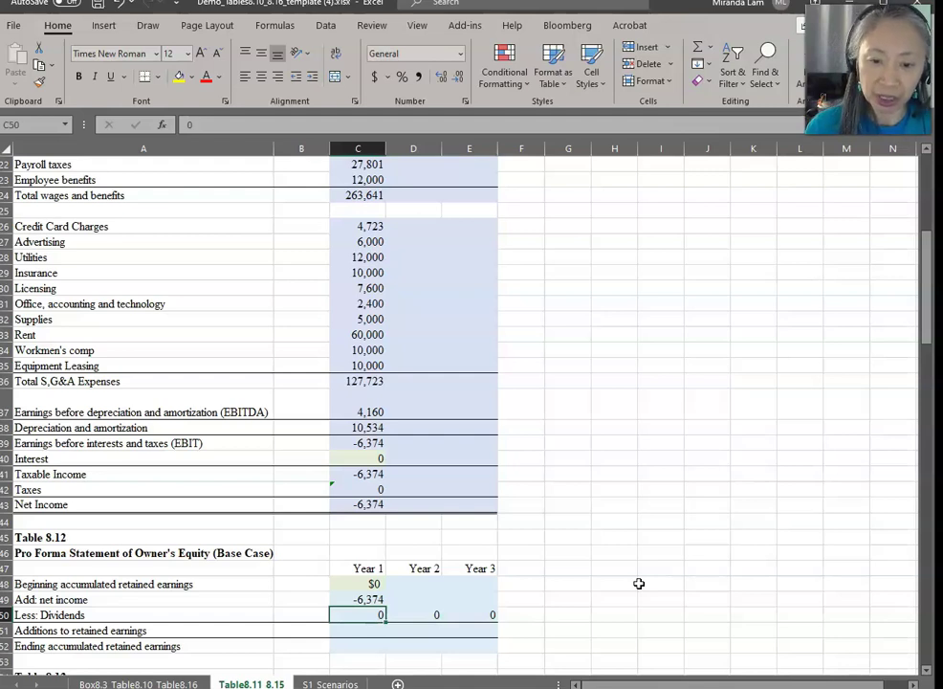
{"action": "key", "text": "Right"}
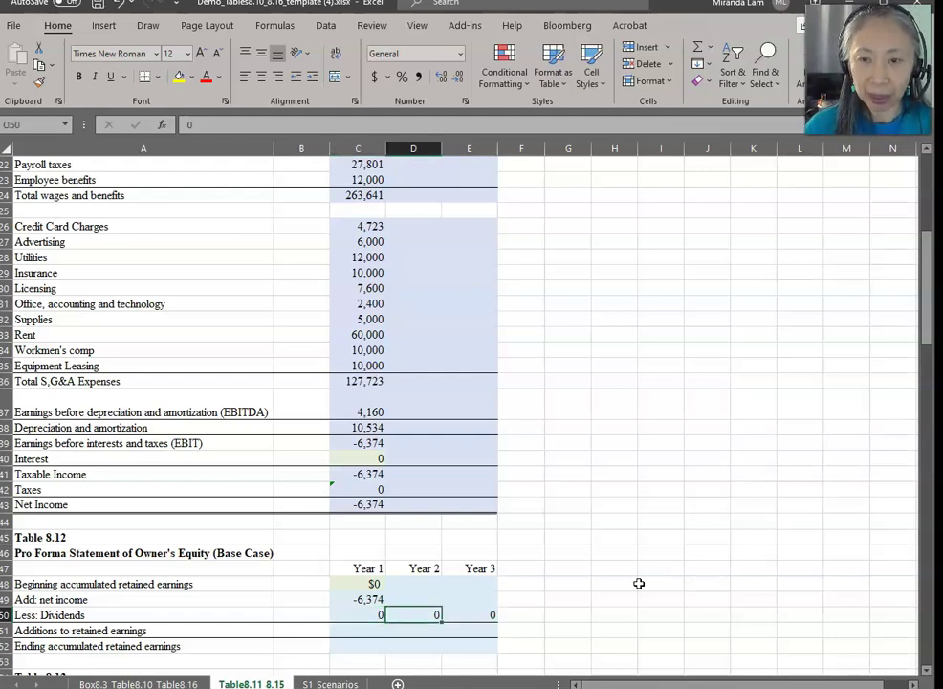
Try calculating Year 1 additions to retained earnings in C51 as beginning retained earnings plus net income minus dividends: =C48+C49-C50.
{"action": "key", "text": "Left"}
{"action": "key", "text": "Down"}
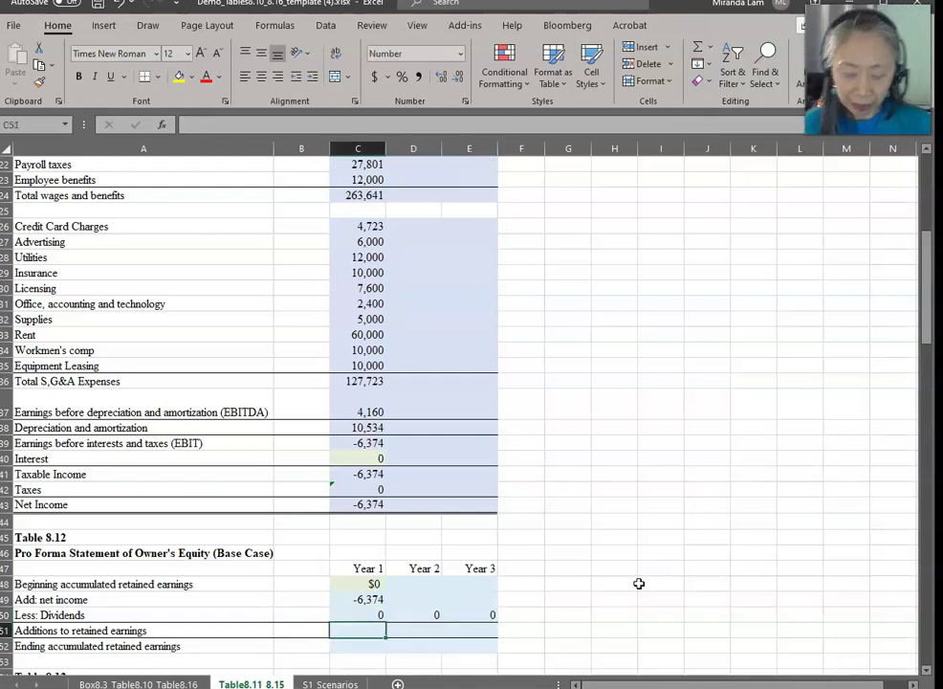
{"action": "type", "text": "="}
{"action": "key", "text": "Up"}
{"action": "key", "text": "Up"}
{"action": "key", "text": "Up"}
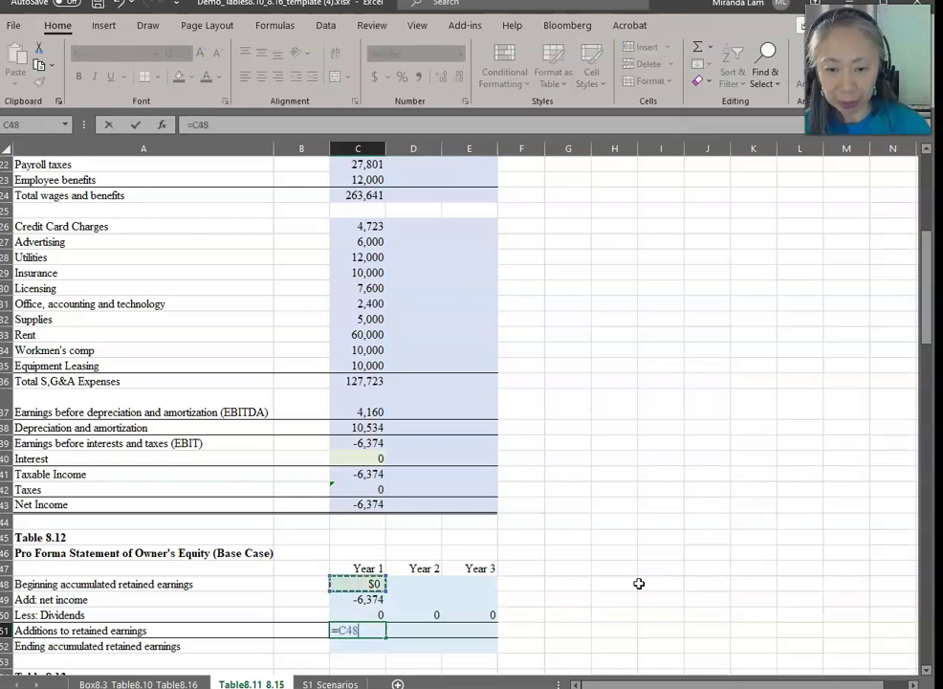
{"action": "type", "text": "+"}
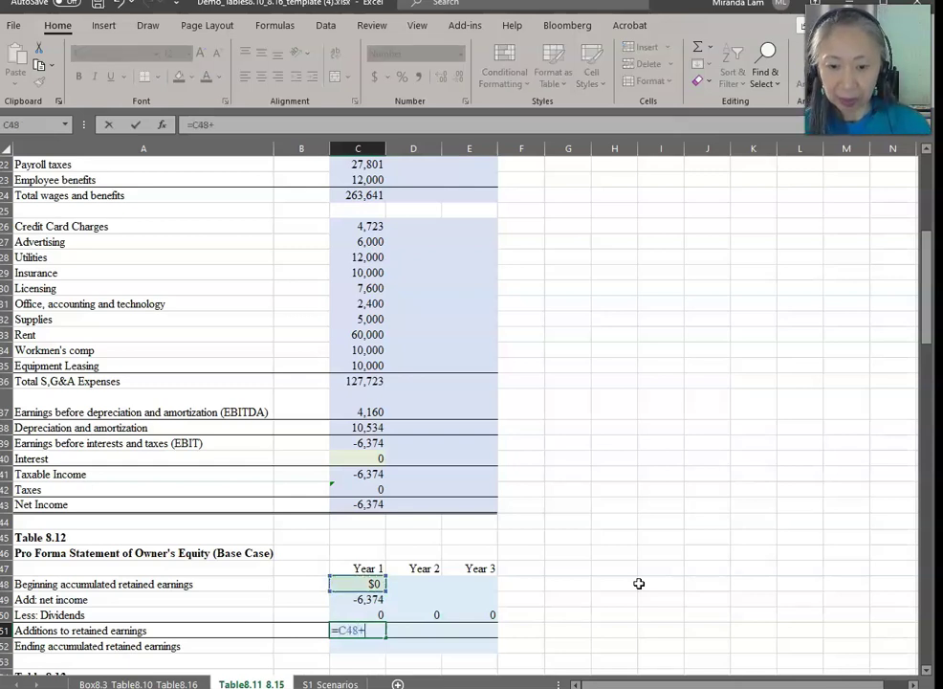
{"action": "key", "text": "Up"}
{"action": "key", "text": "Up"}
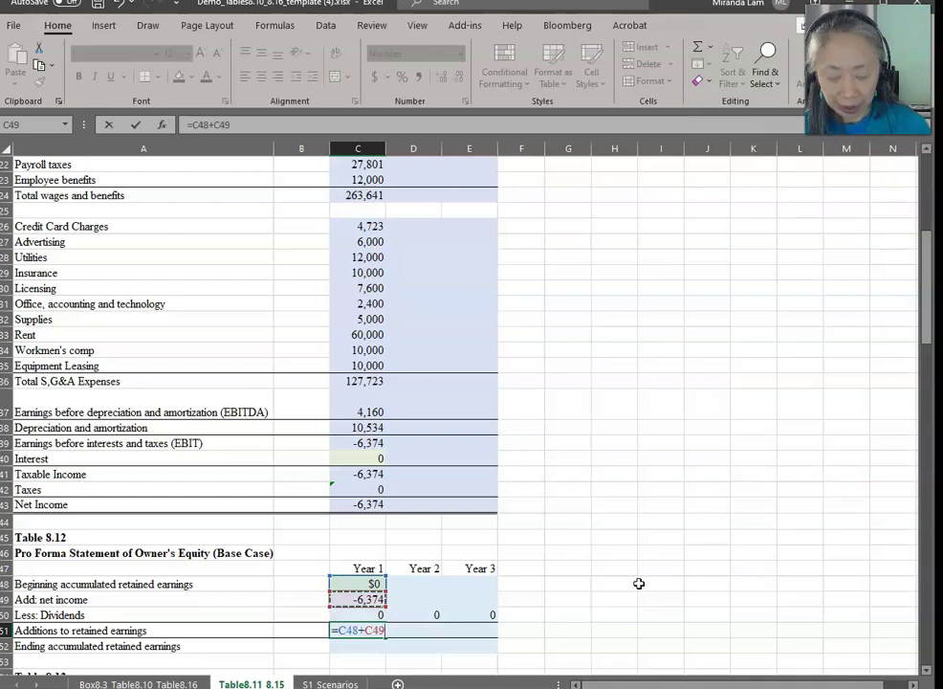
{"action": "type", "text": "-"}
{"action": "key", "text": "Up"}
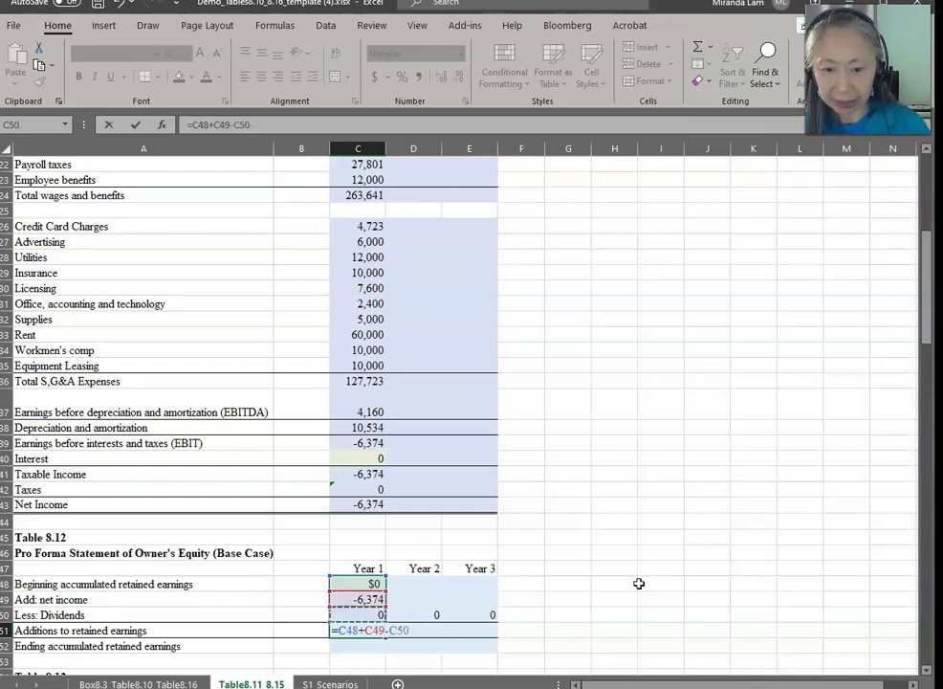
{"action": "key", "text": "Return"}
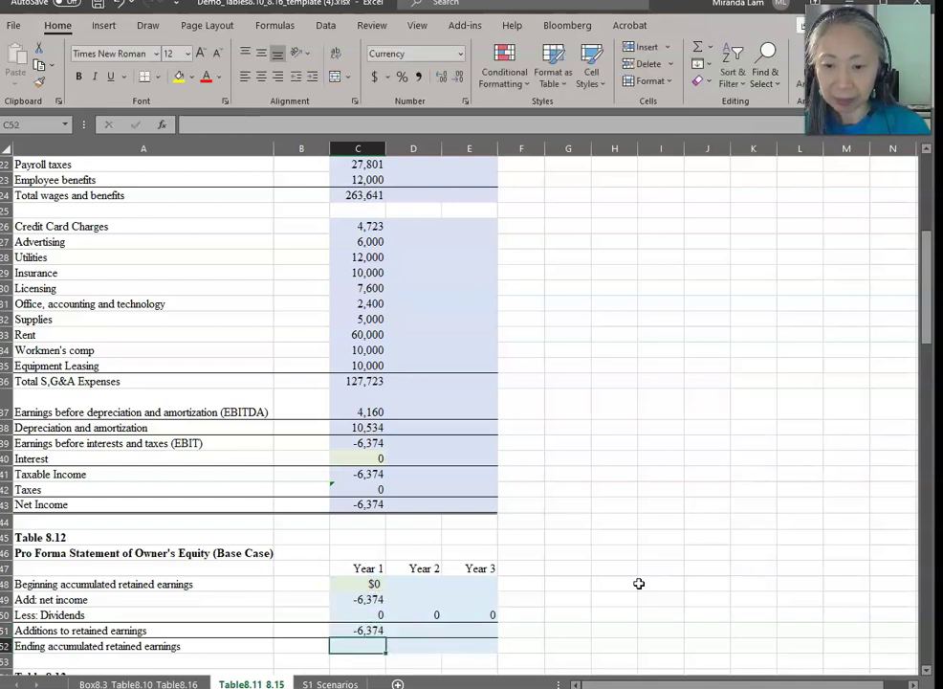
Set Year 1 additions to retained earnings in C51 to net income minus dividends: =C49-C50.
{"action": "key", "text": "Up"}
{"action": "type", "text": "="}
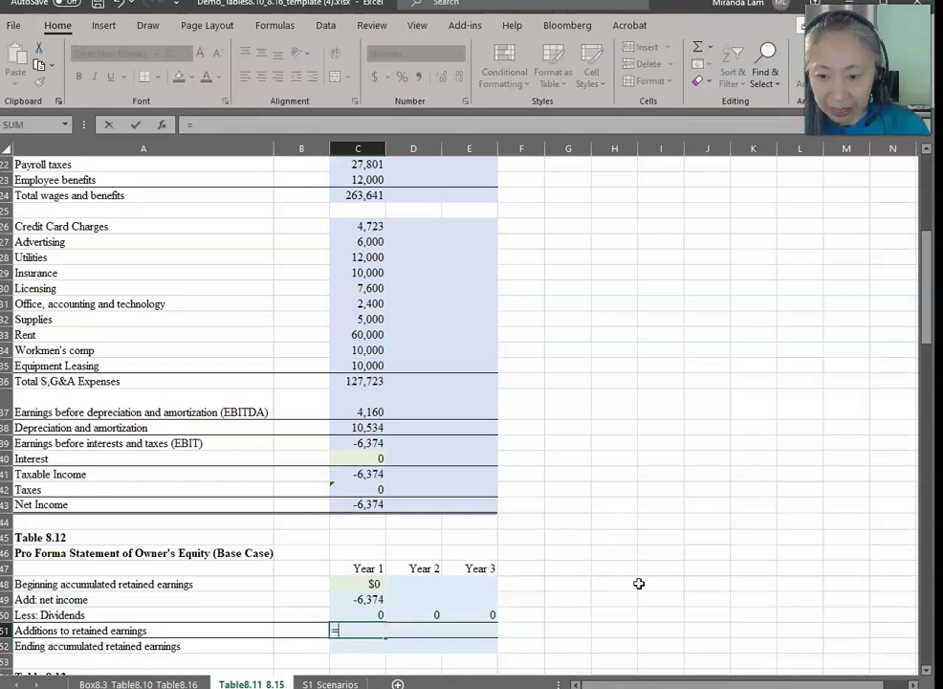
{"action": "key", "text": "Up"}
{"action": "key", "text": "Up"}
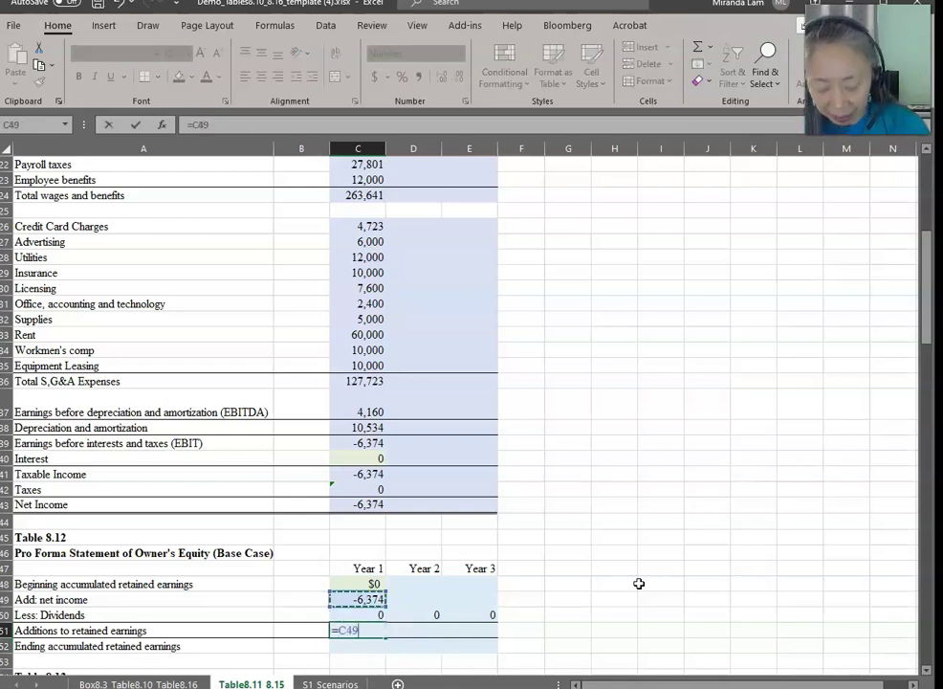
{"action": "type", "text": "-"}
{"action": "key", "text": "Up"}
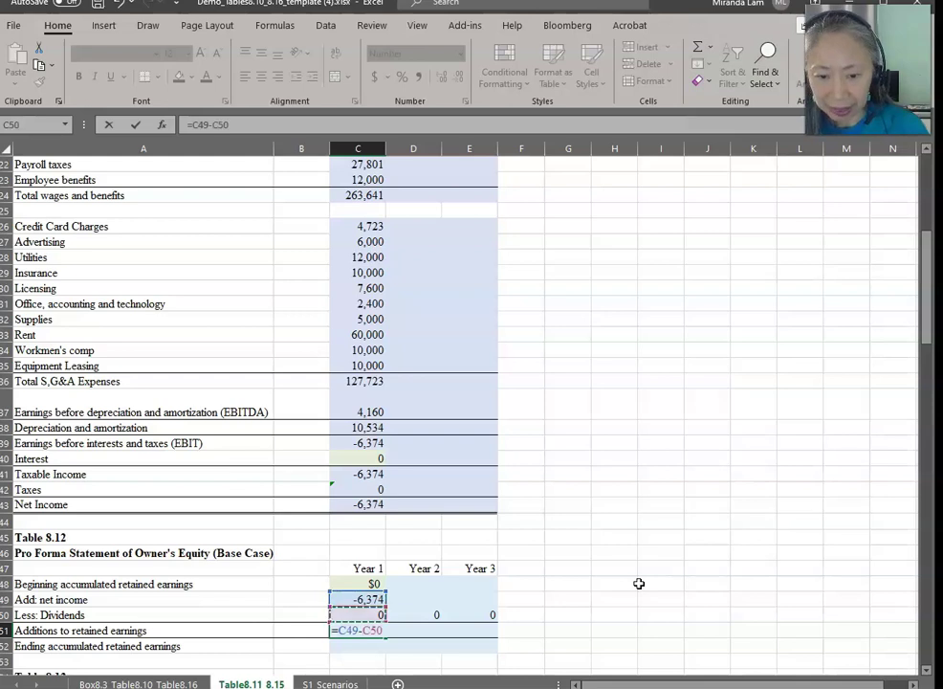
{"action": "key", "text": "Return"}
Calculate Year 1 ending accumulated retained earnings in C52 as the beginning balance plus additions: =C48+C51.
{"action": "type", "text": "="}
{"action": "key", "text": "Up"}
{"action": "key", "text": "Up"}
{"action": "key", "text": "Up"}
{"action": "key", "text": "Up"}
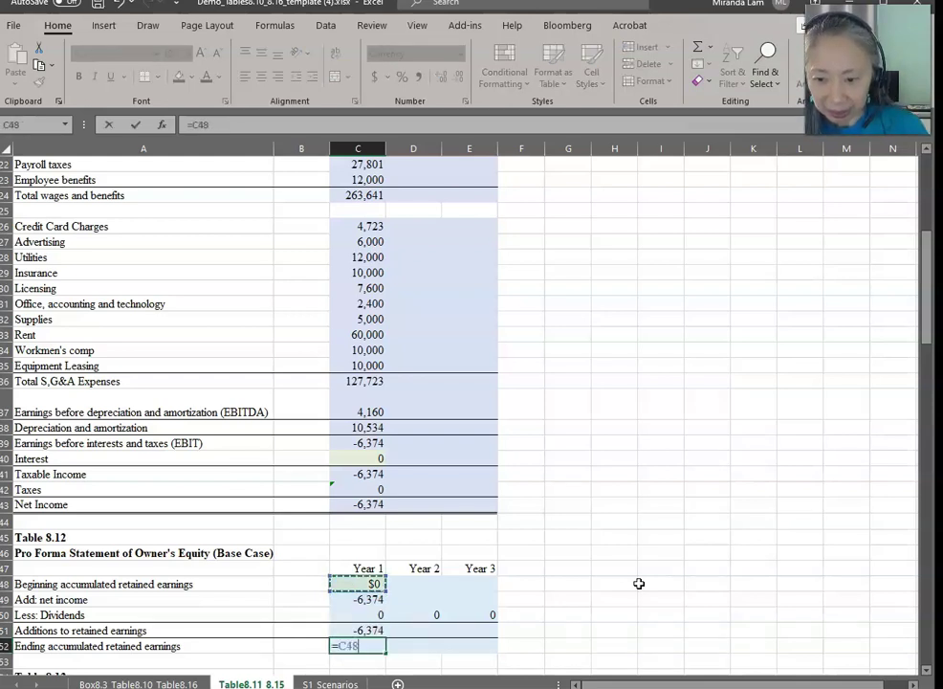
{"action": "type", "text": "+"}
{"action": "key", "text": "Up"}
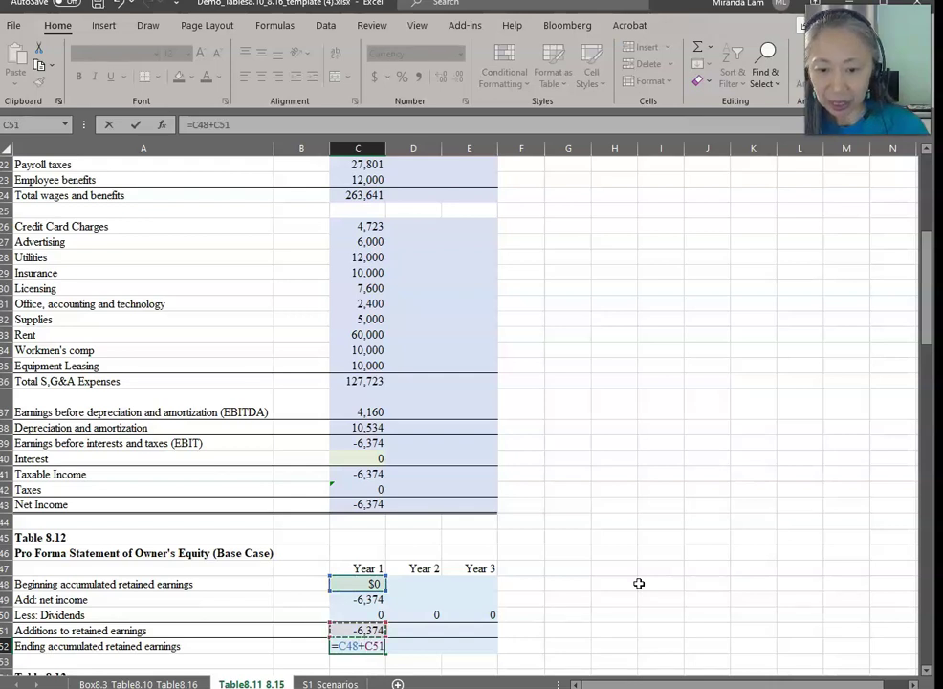
{"action": "key", "text": "Return"}
{"action": "key", "text": "Up"}
{"action": "key", "text": "Up"}
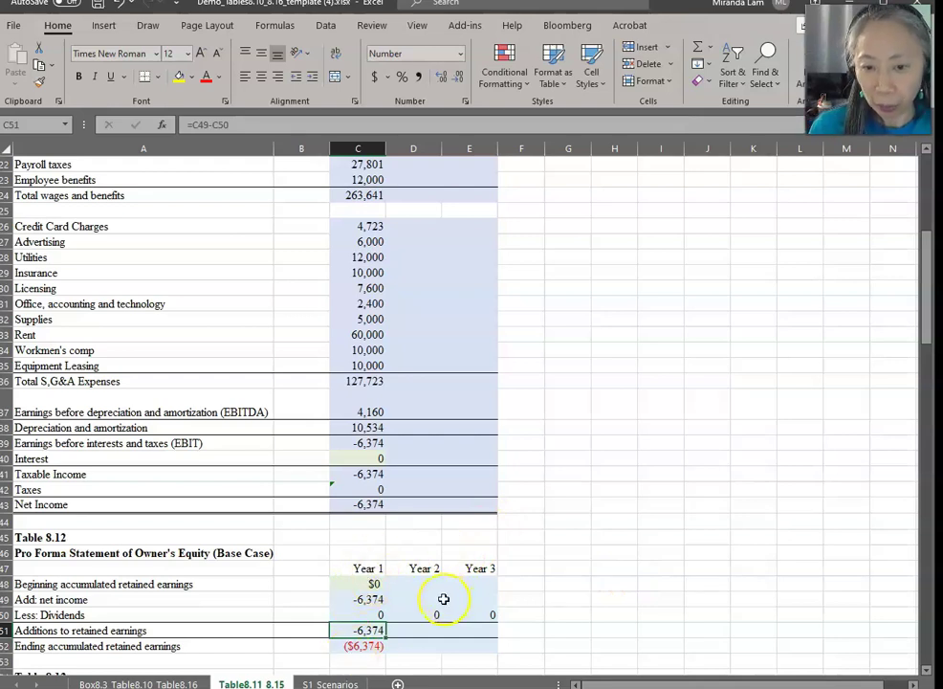
Calculate Year 2 food revenues in D9 by growing Year 1 at the year 2 sales growth assumption: =C9*(1+Box8.3_Table8.10_Table8.16!B10).
{"action": "scroll", "coordinate": [443, 598], "scroll_direction": "up", "scroll_amount": 7}
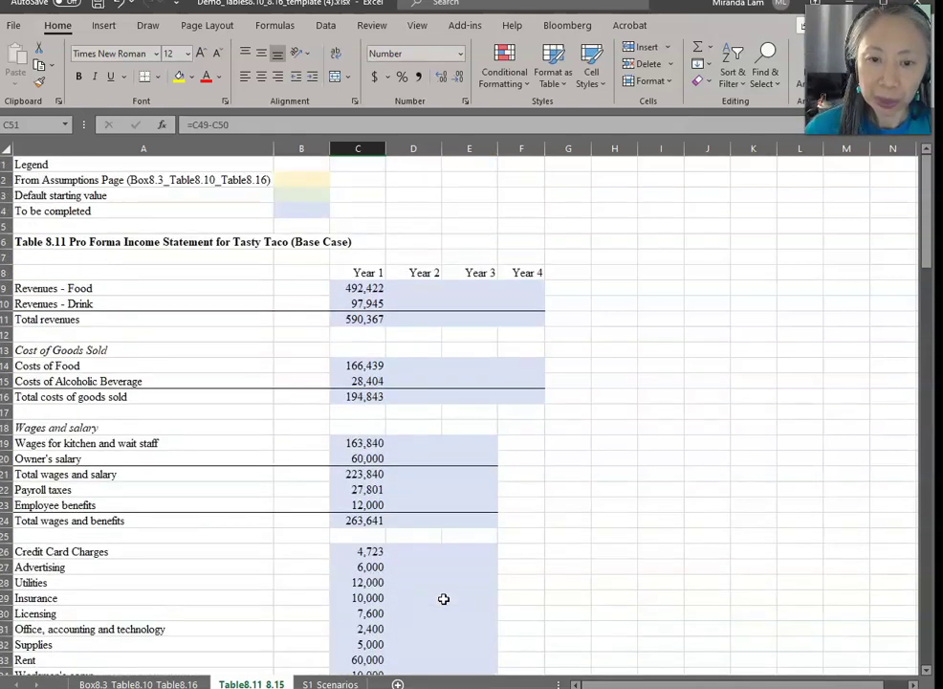
{"action": "left_click", "coordinate": [427, 285]}
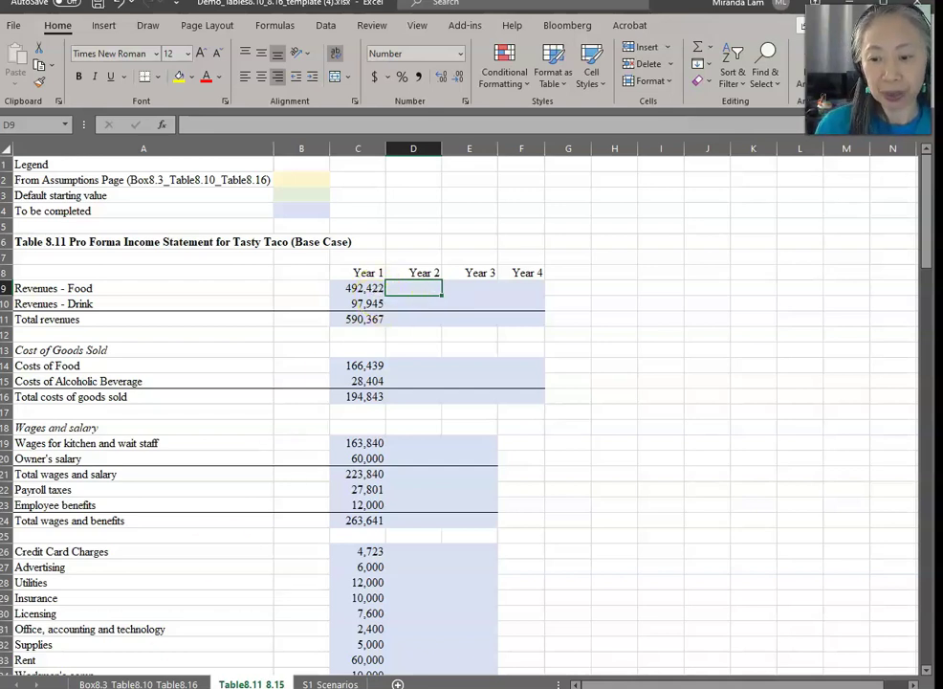
{"action": "double_click", "coordinate": [412, 287]}
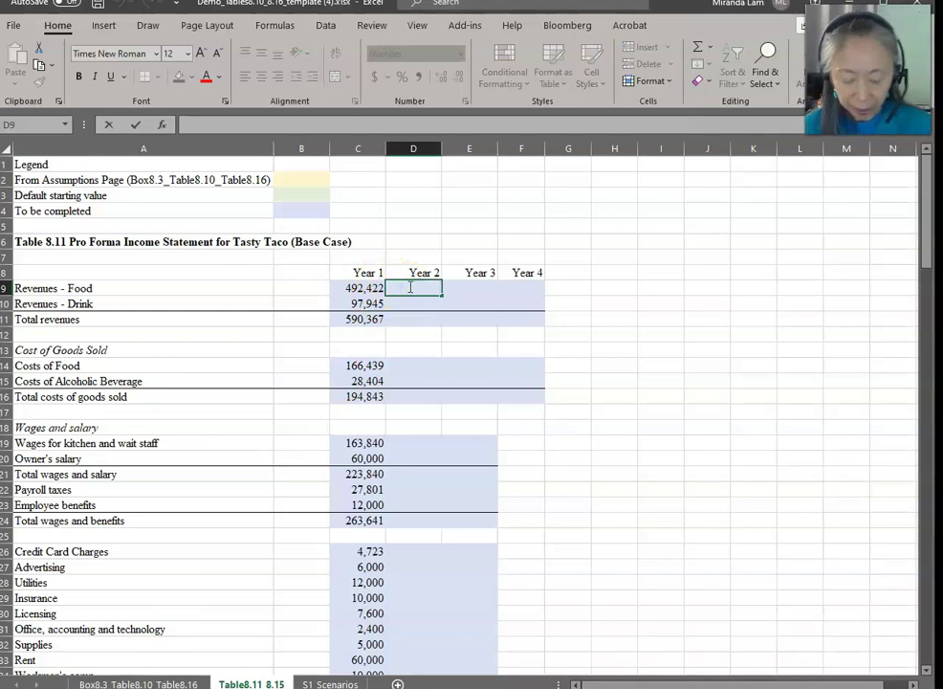
{"action": "type", "text": "="}
{"action": "key", "text": "Left"}
{"action": "type", "text": "*"}
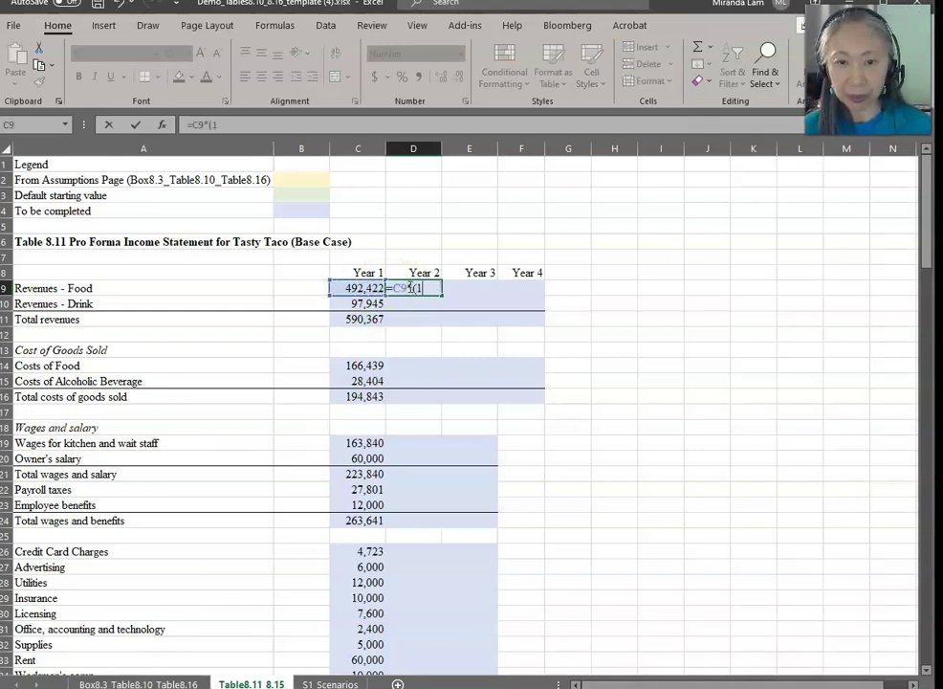
{"action": "type", "text": "(1+"}
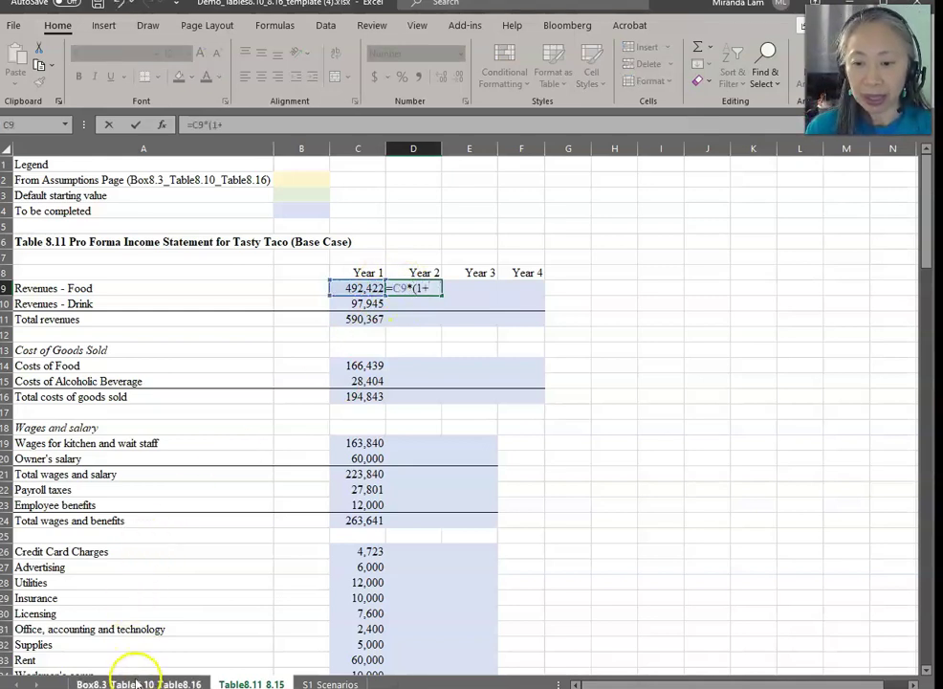
{"action": "left_click", "coordinate": [126, 682]}
{"action": "scroll", "coordinate": [365, 459], "scroll_direction": "up", "scroll_amount": 7}
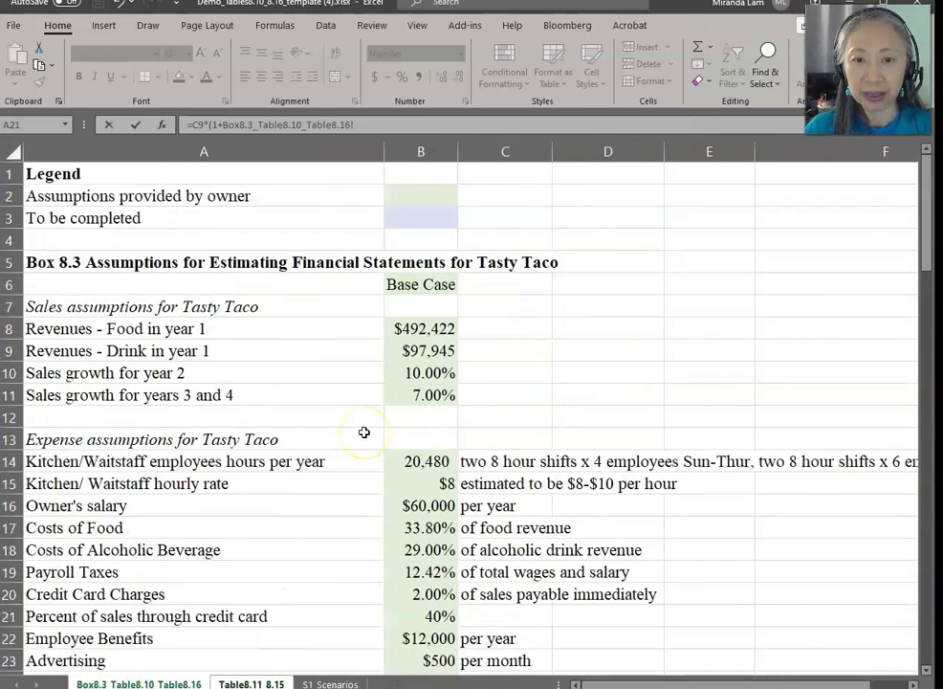
{"action": "left_click", "coordinate": [422, 372]}
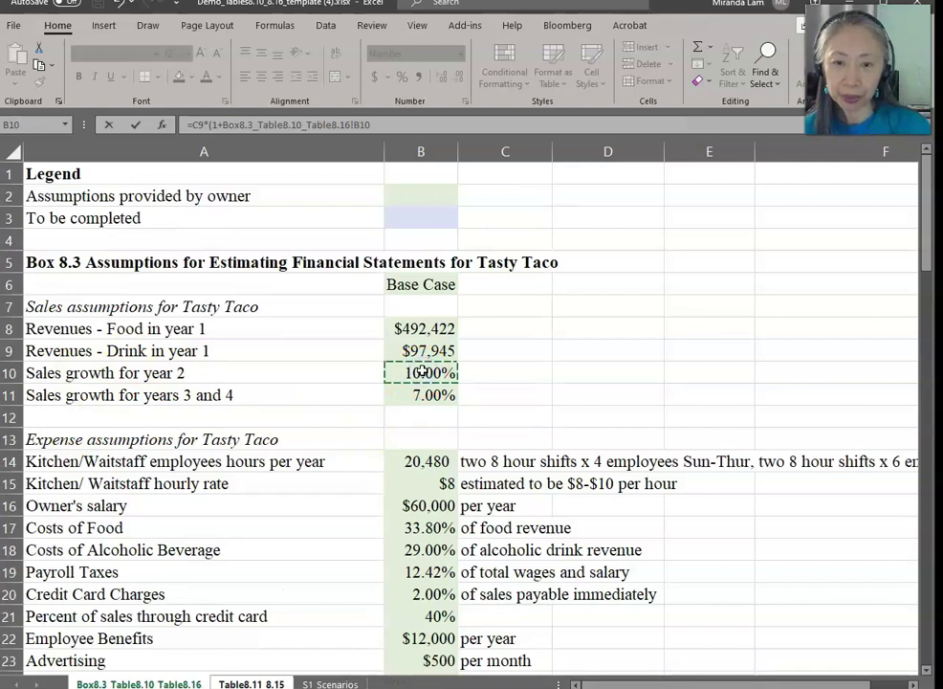
{"action": "key", "text": "Return"}
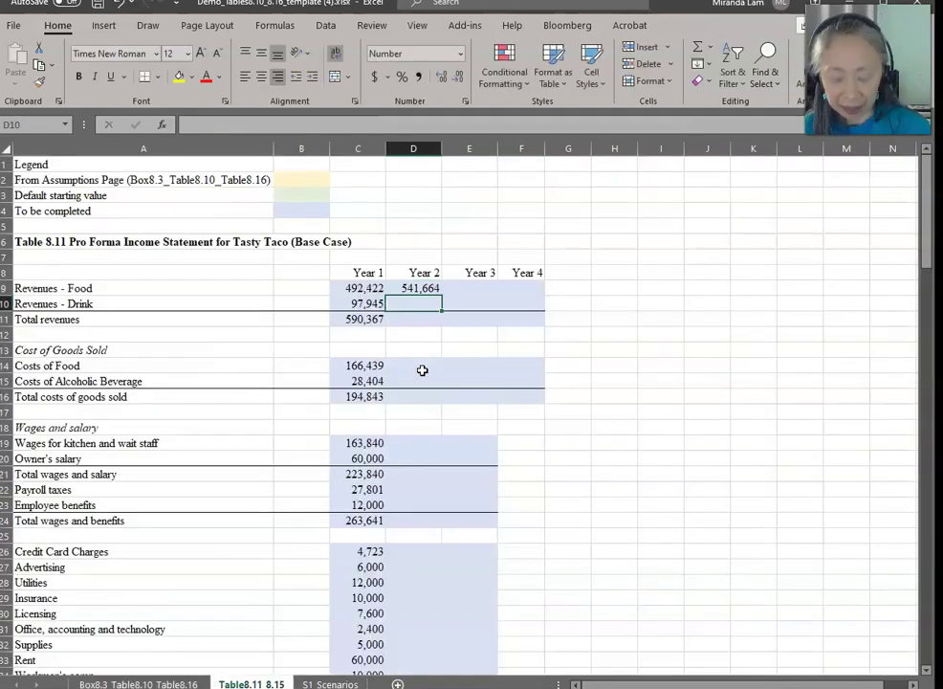
Calculate Year 2 drink revenues in D10 with the same year 2 sales growth assumption: =C10*(1+Box8.3_Table8.10_Table8.16!B10).
{"action": "type", "text": "="}
{"action": "key", "text": "Left"}
{"action": "type", "text": "*("}
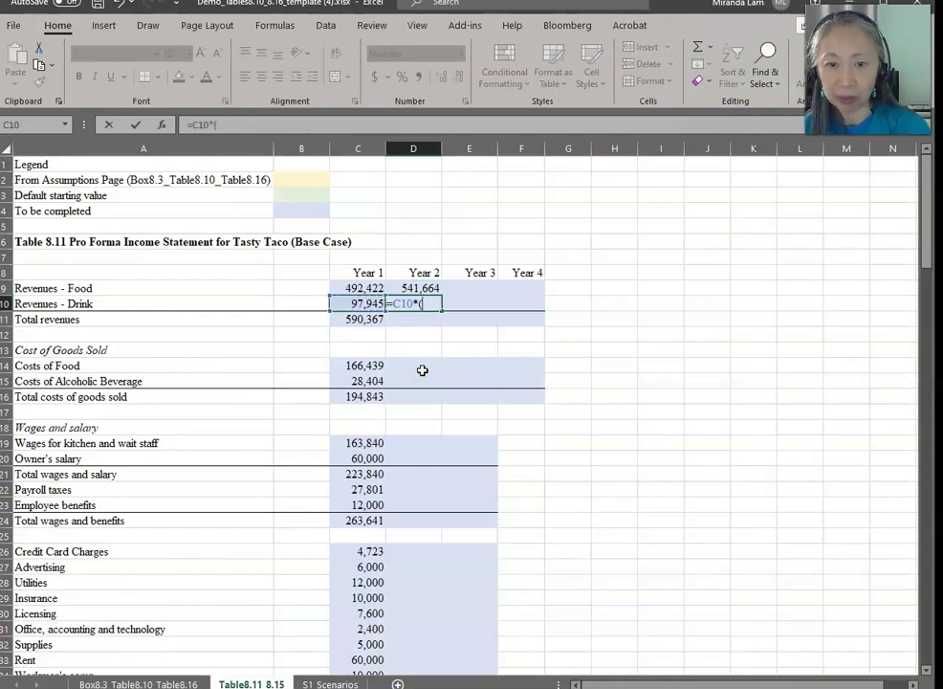
{"action": "type", "text": "1+"}
{"action": "left_click", "coordinate": [120, 683]}
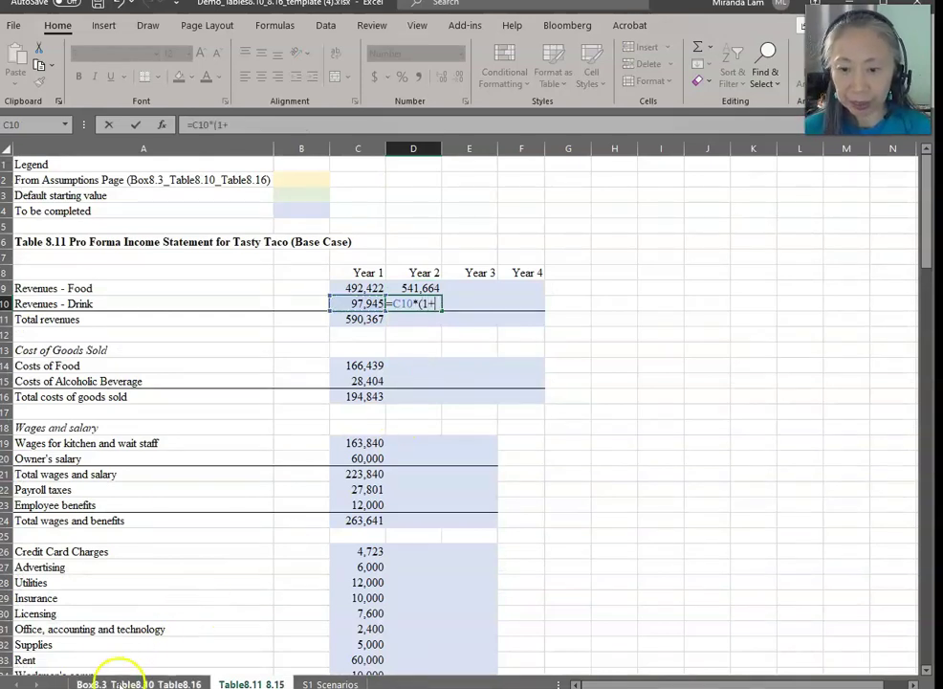
{"action": "left_click", "coordinate": [426, 374]}
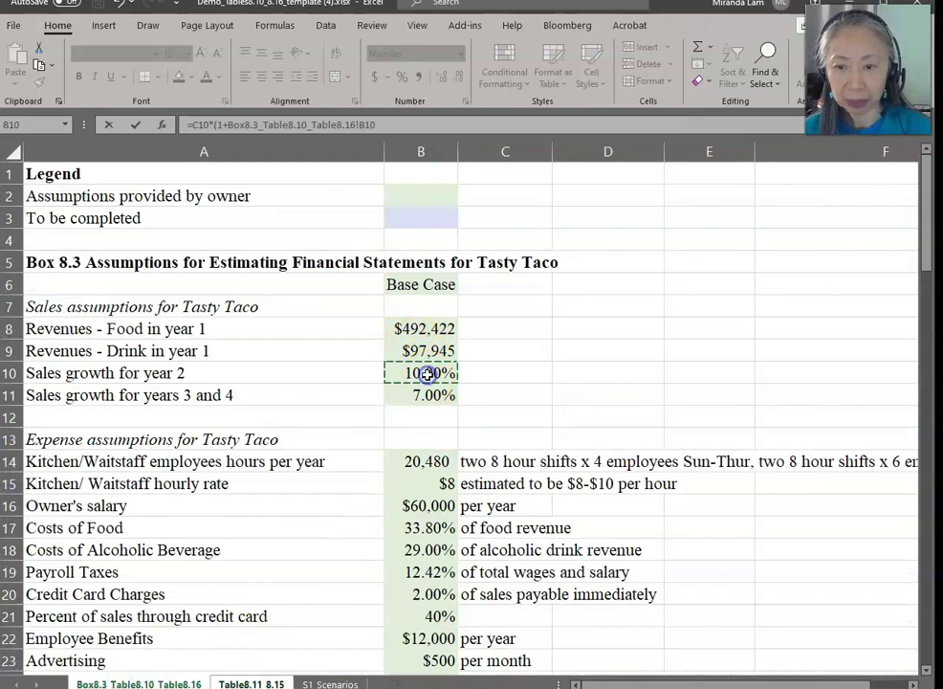
{"action": "key", "text": "Return"}
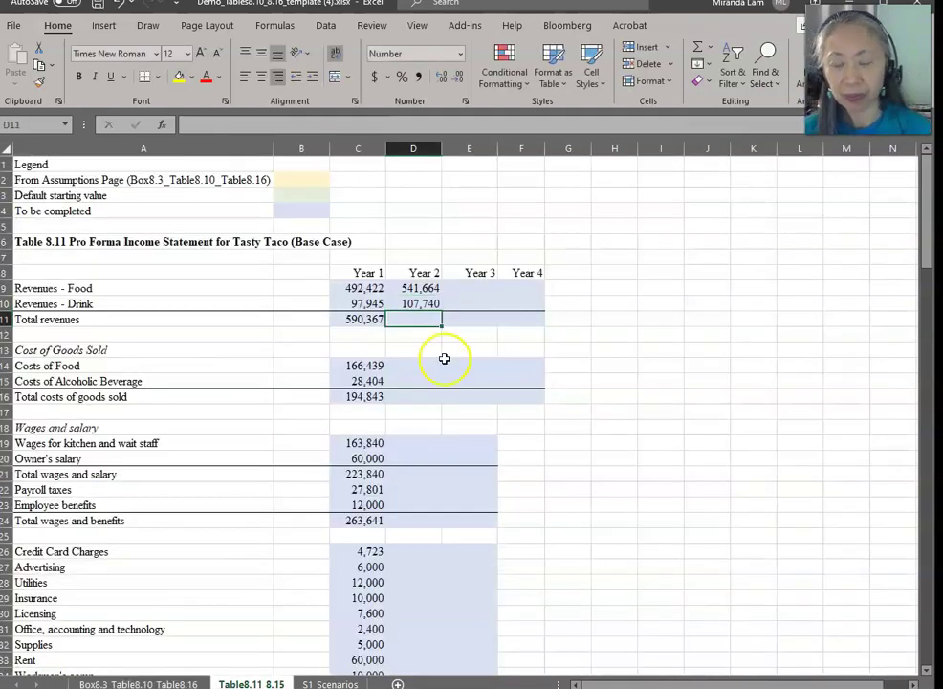
Calculate Year 3 food revenues in E9 with an absolute reference to the years 3 and 4 growth: =D9*(1+Box8.3_Table8.10_Table8.16!$B$11).
{"action": "left_click", "coordinate": [461, 284]}
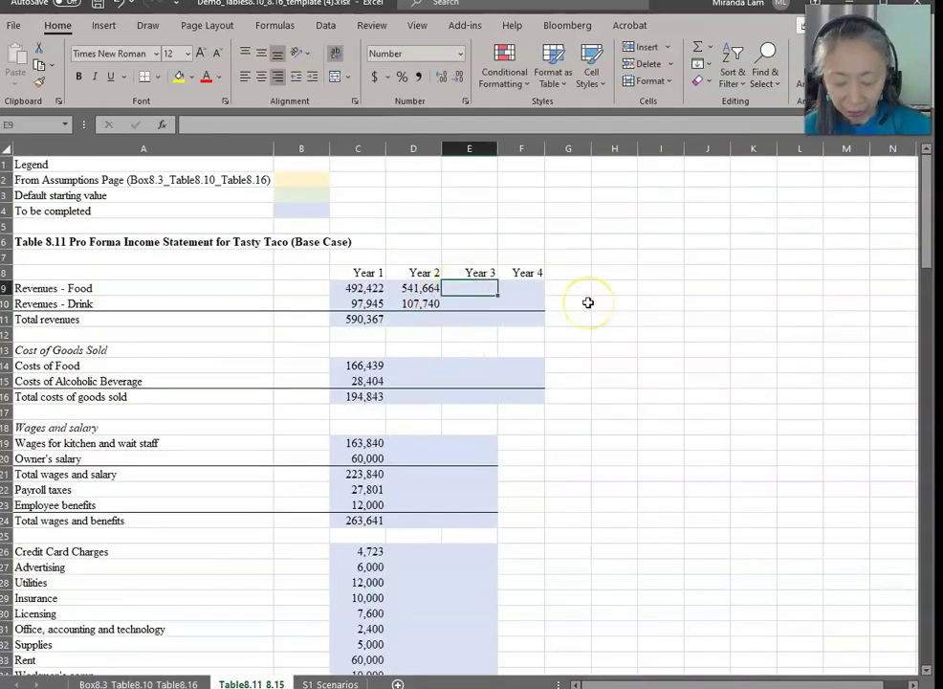
{"action": "type", "text": "="}
{"action": "key", "text": "Left"}
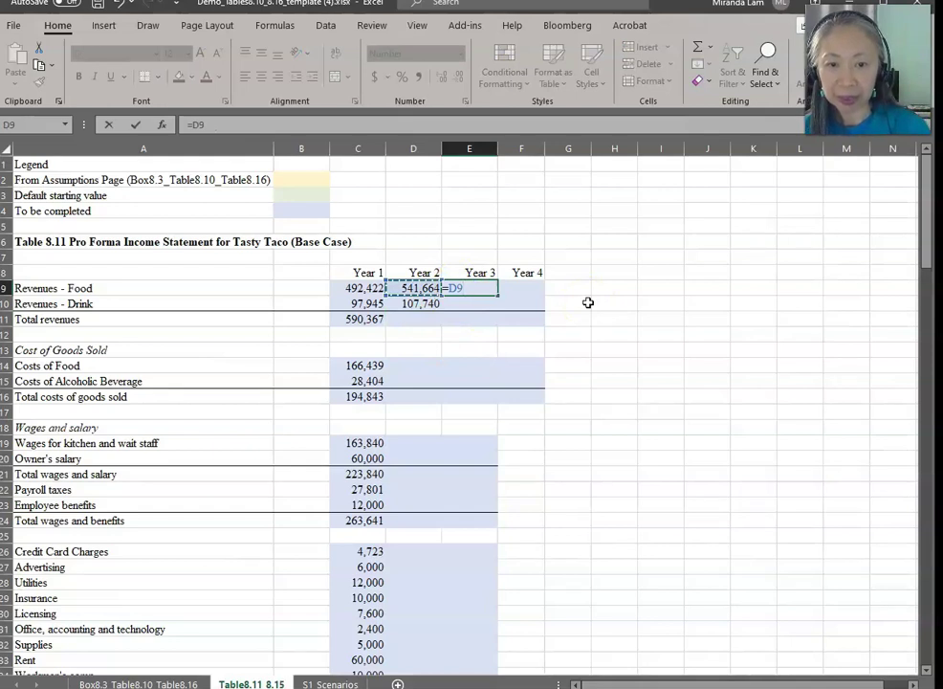
{"action": "type", "text": "*"}
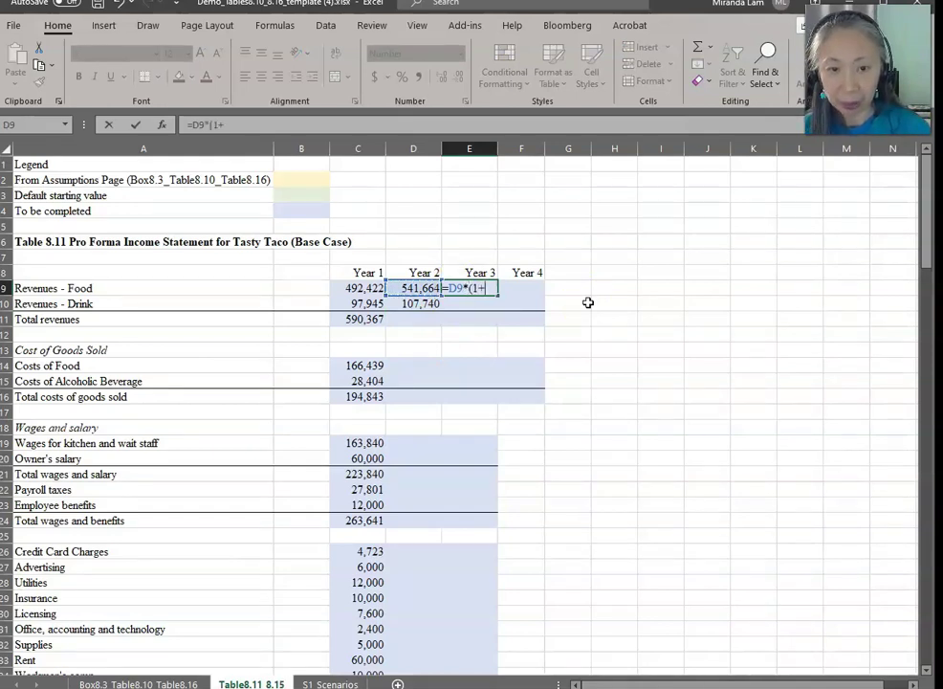
{"action": "type", "text": "(1+"}
{"action": "left_click", "coordinate": [139, 684]}
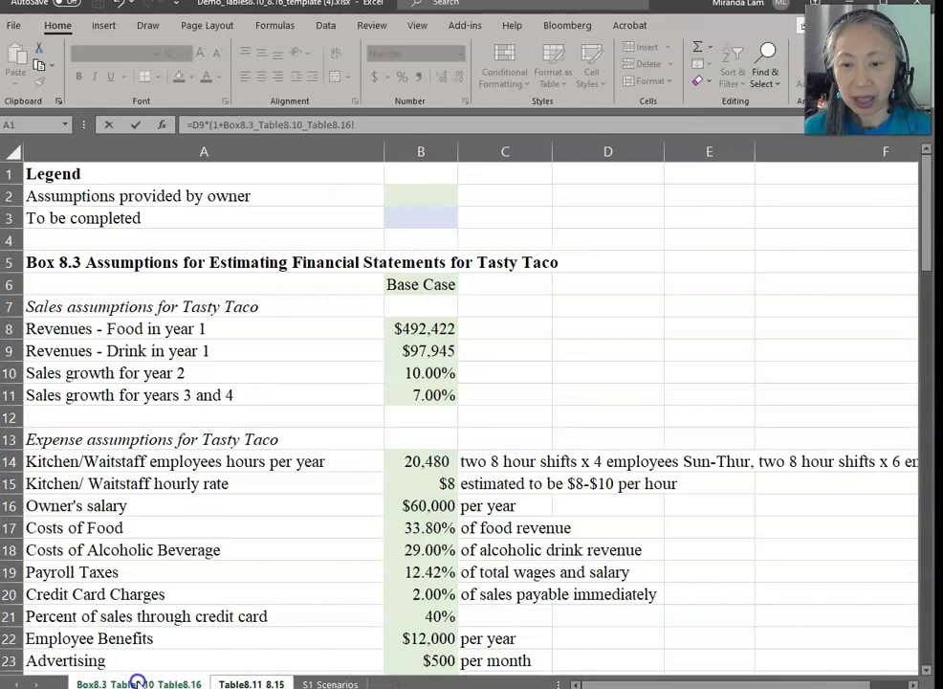
{"action": "left_click", "coordinate": [420, 394]}
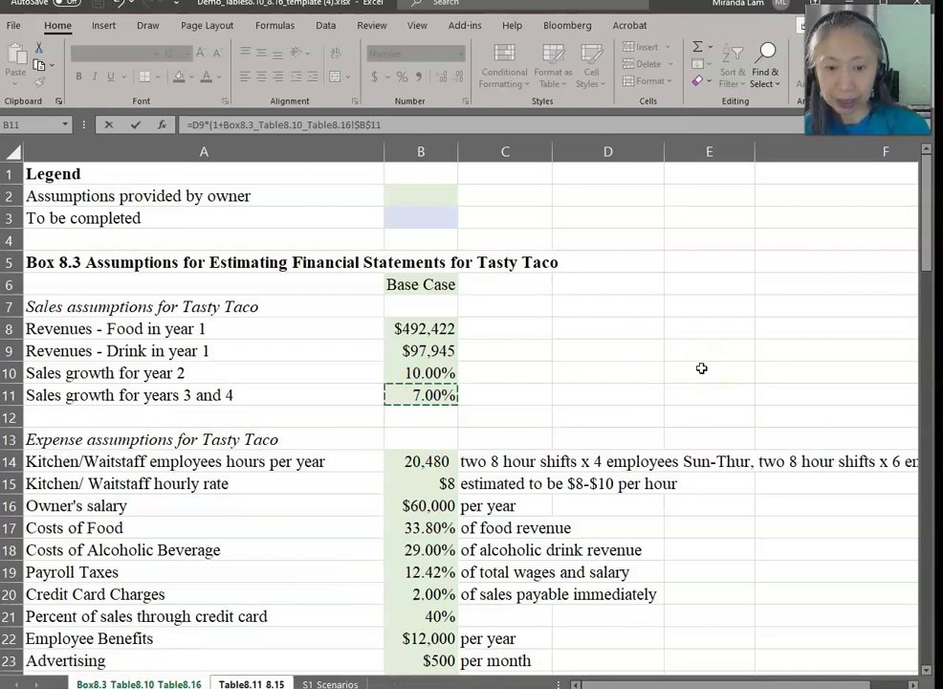
{"action": "key", "text": "Return"}
Copy the E9 growth formula into E9:F10 as formulas only, and check the Year 3 food and drink formulas.
{"action": "key", "text": "ctrl+c"}
{"action": "left_click_drag", "start_coordinate": [494, 290], "coordinate": [517, 298]}
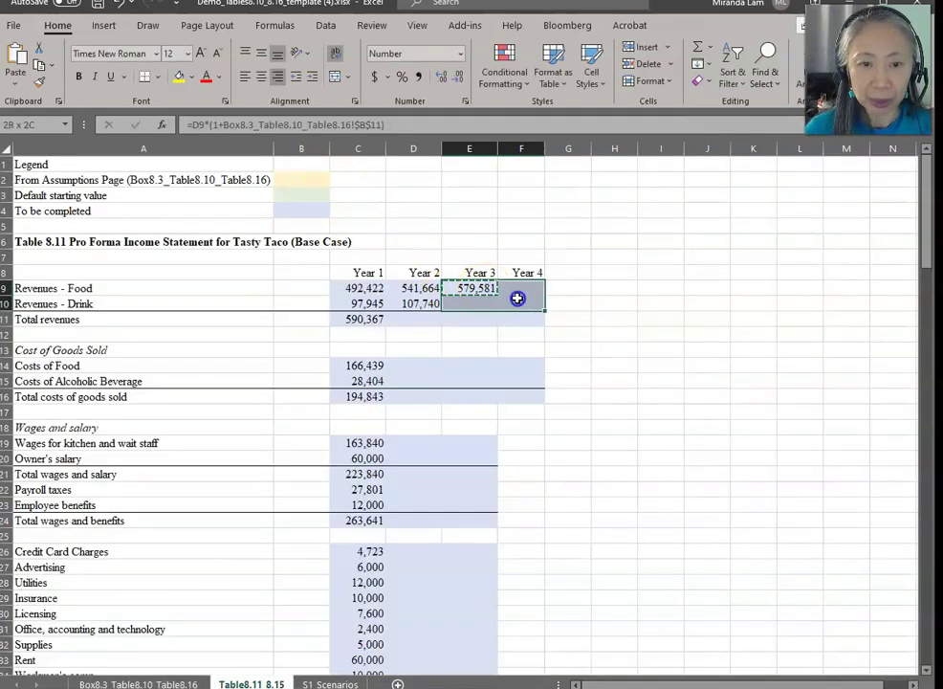
{"action": "left_click", "coordinate": [16, 83]}
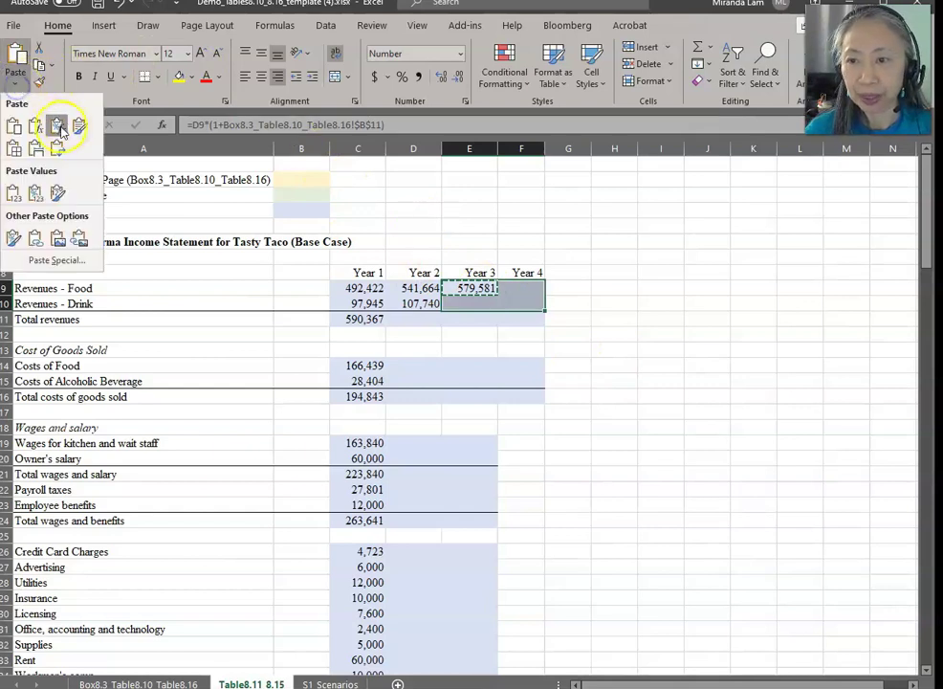
{"action": "left_click", "coordinate": [35, 126]}
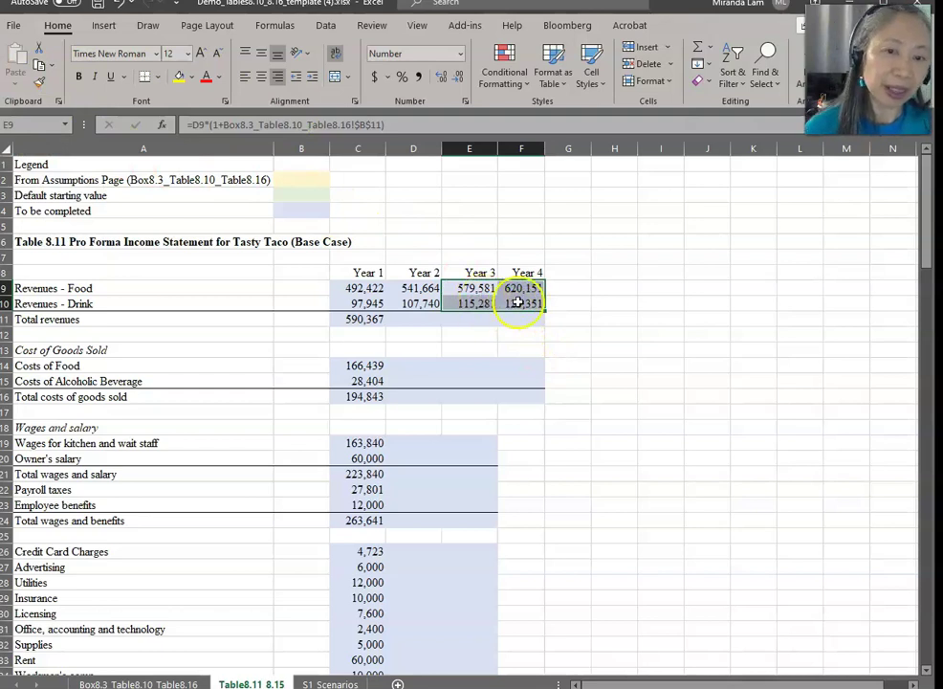
{"action": "left_click", "coordinate": [424, 322]}
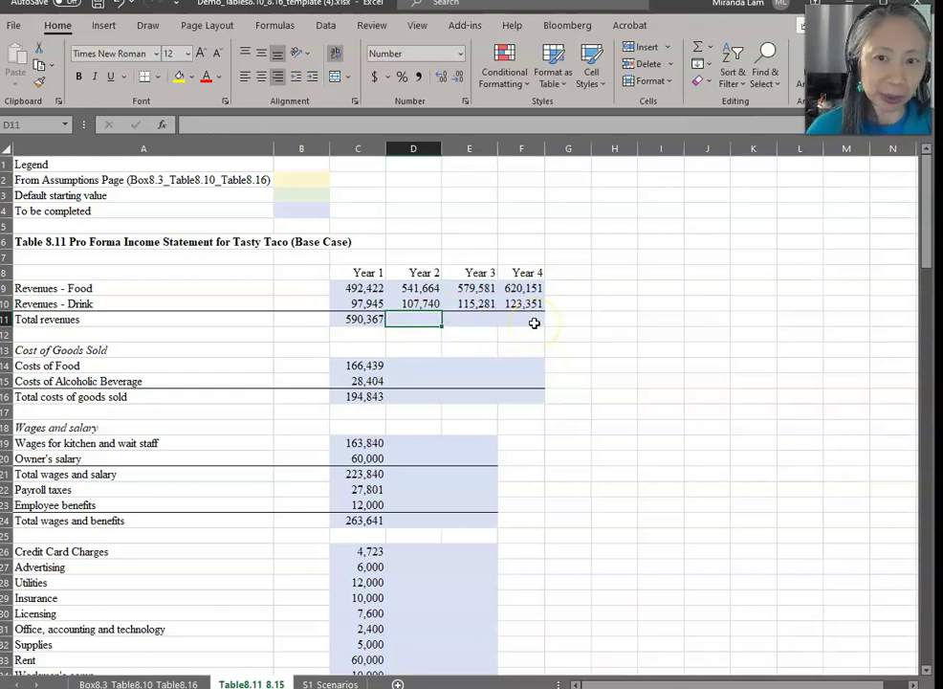
{"action": "left_click", "coordinate": [475, 287]}
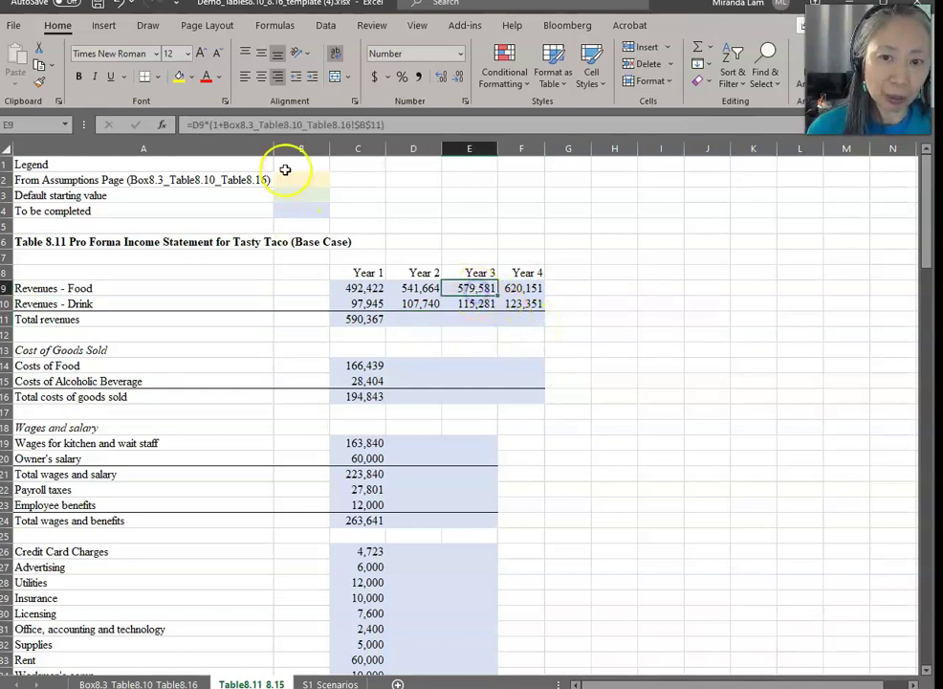
{"action": "left_click", "coordinate": [461, 304]}
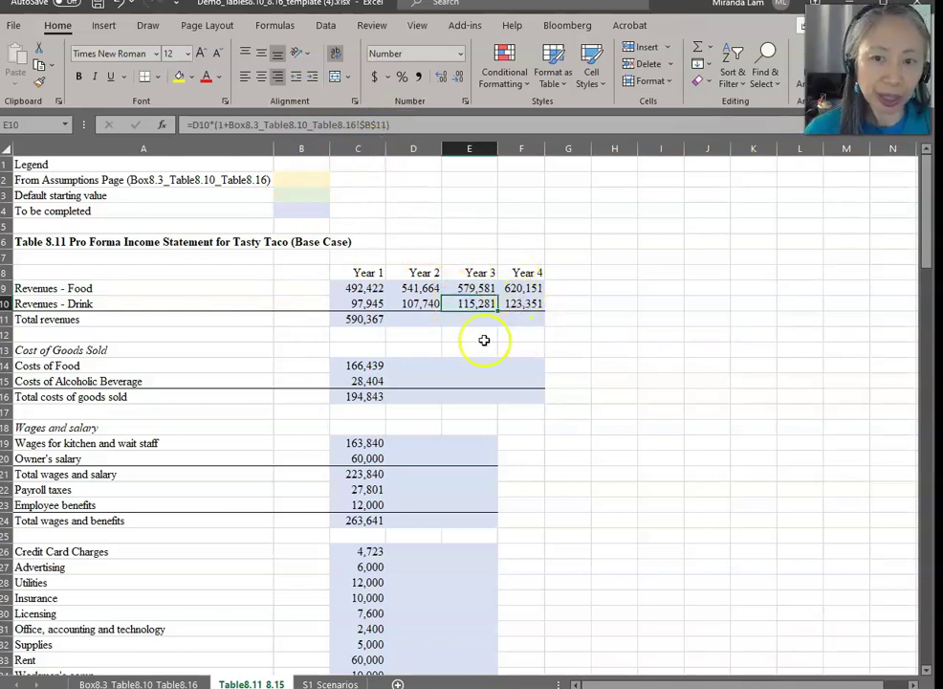
Fill the Year 1 total revenues formula in C11 across Years 2 to 4 (D11:F11).
{"action": "left_click", "coordinate": [362, 321]}
{"action": "left_click_drag", "start_coordinate": [386, 326], "coordinate": [529, 329]}
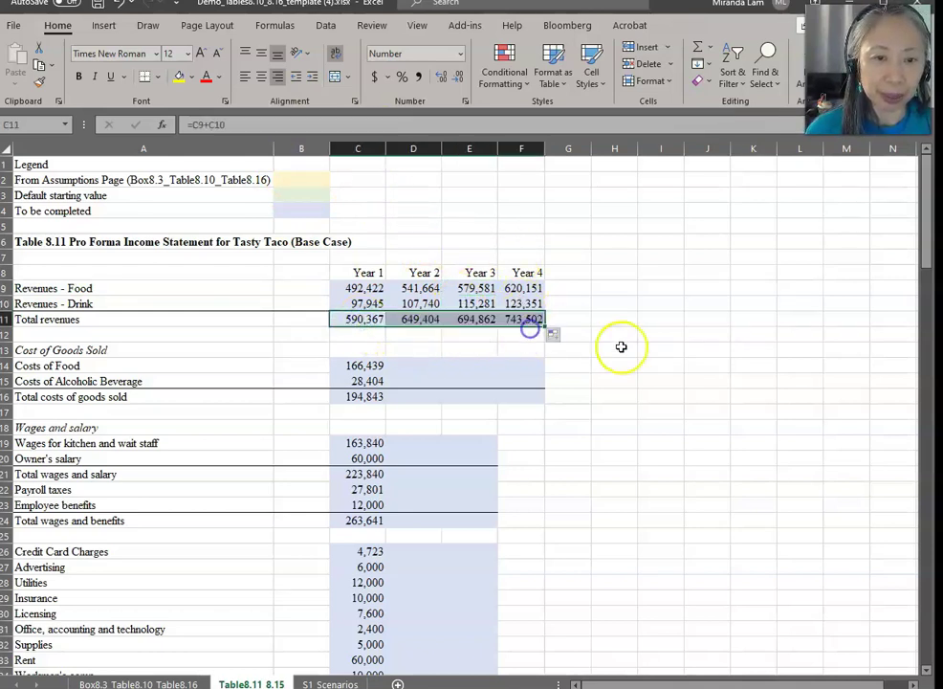
{"action": "left_click", "coordinate": [446, 357]}
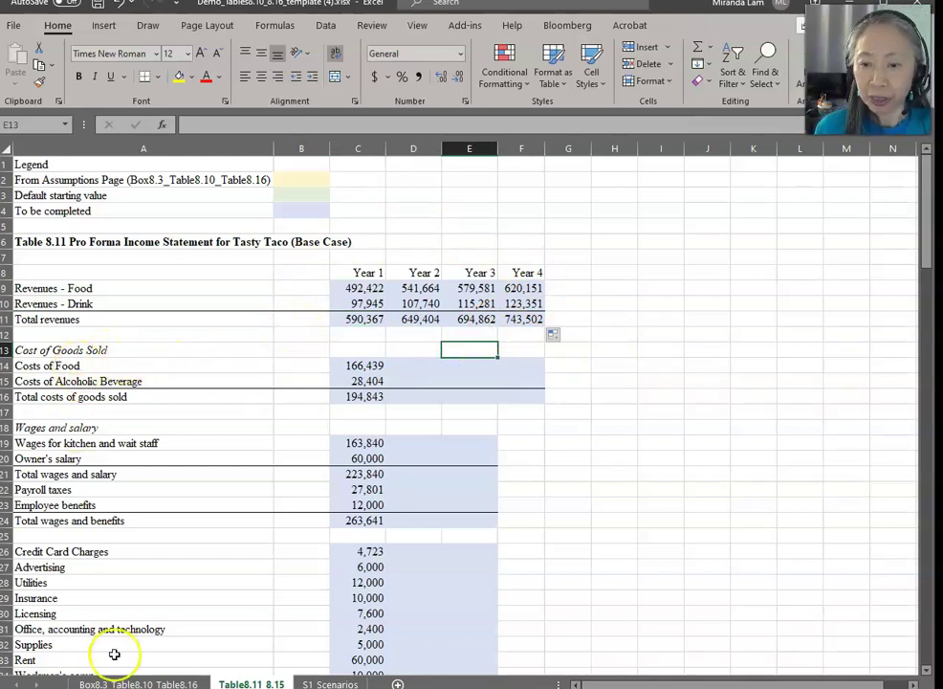
Check the food and alcoholic beverage cost assumptions, and copy the Year 1 cost of goods sold formulas C14:C16 across Years 2 to 4.
{"action": "left_click", "coordinate": [124, 683]}
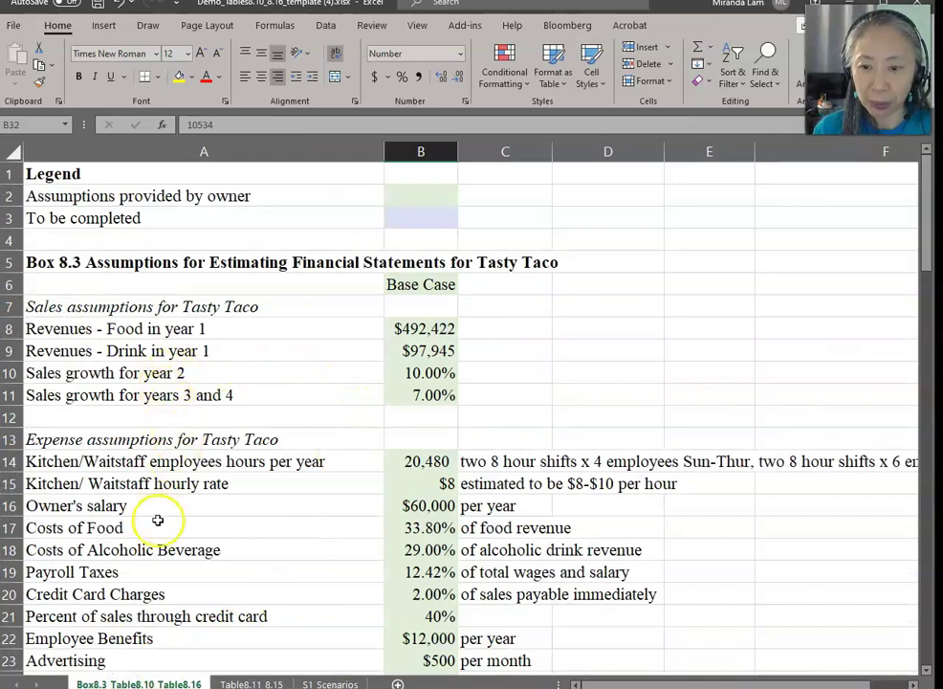
{"action": "left_click", "coordinate": [426, 527]}
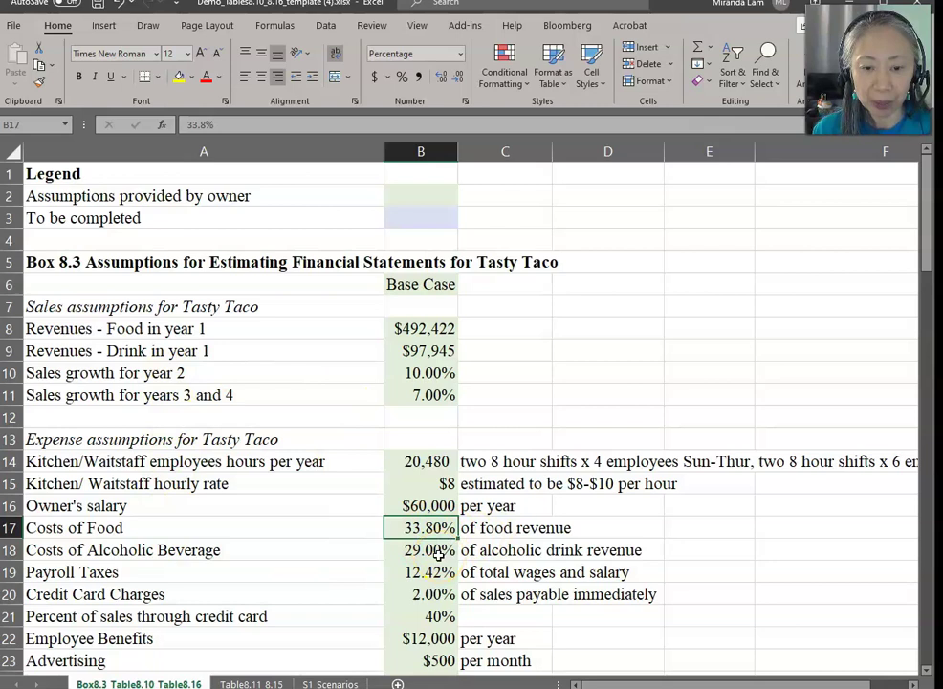
{"action": "left_click", "coordinate": [421, 551]}
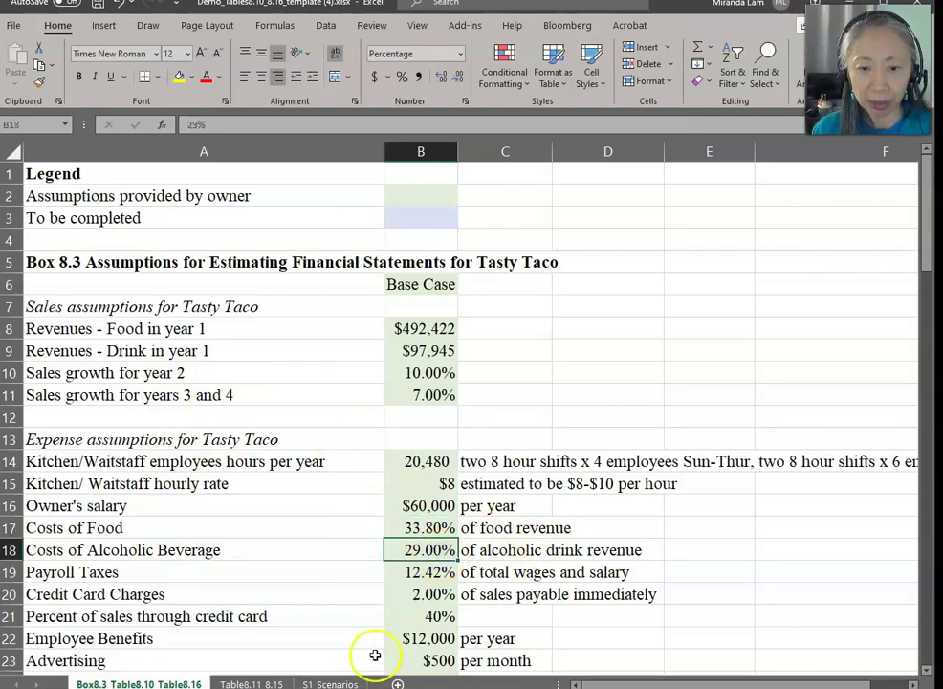
{"action": "left_click", "coordinate": [231, 683]}
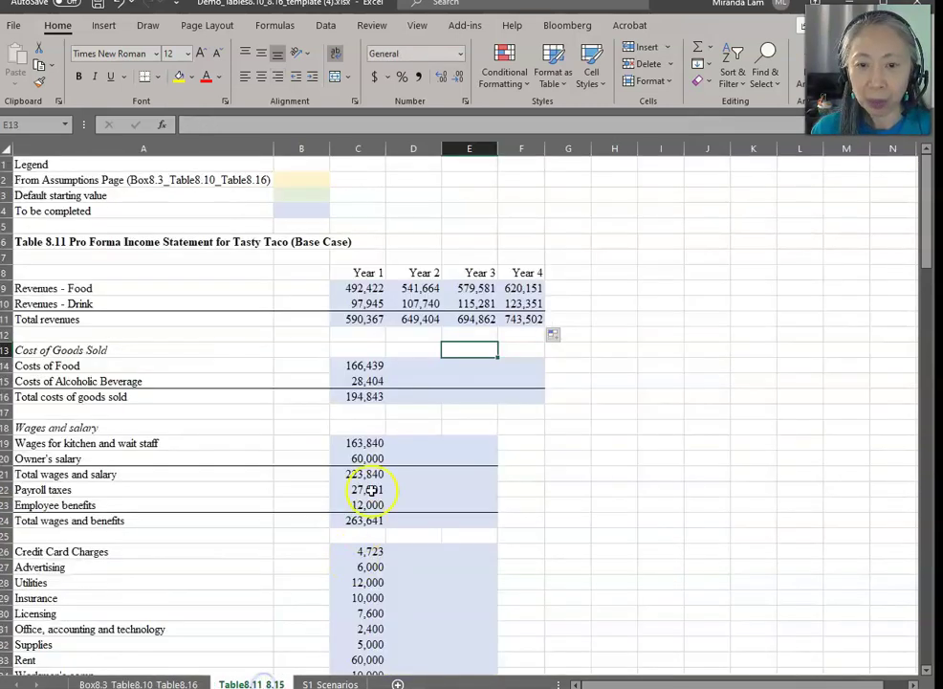
{"action": "left_click", "coordinate": [354, 365]}
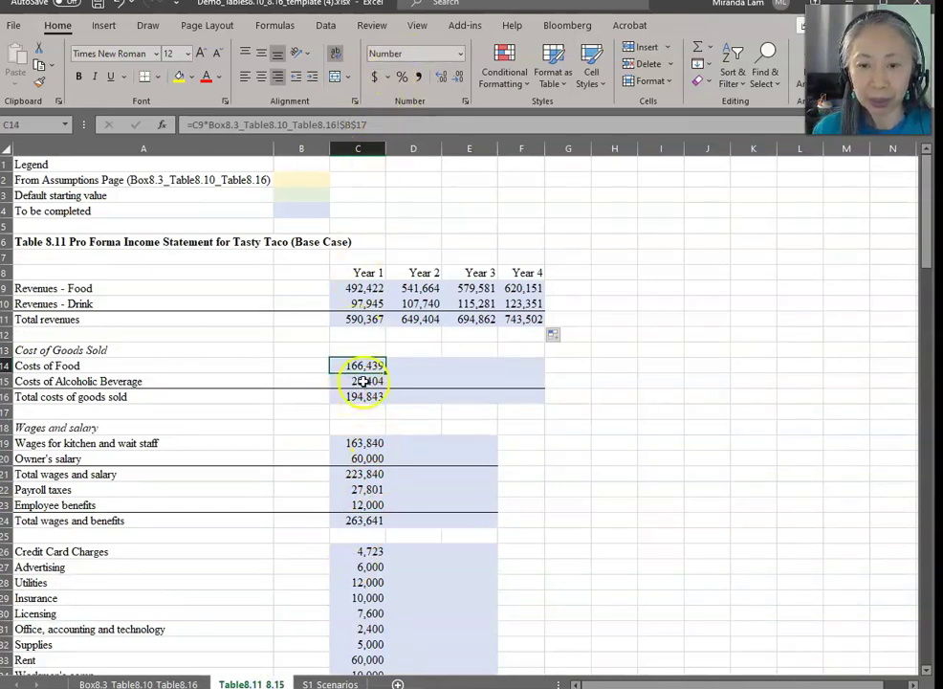
{"action": "left_click", "coordinate": [364, 380]}
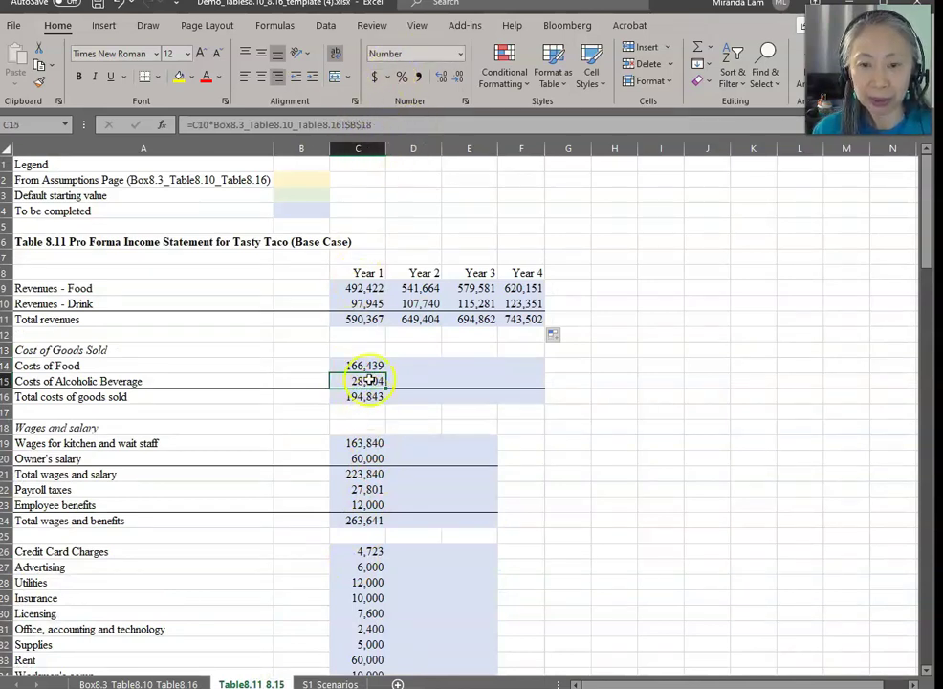
{"action": "left_click_drag", "start_coordinate": [365, 365], "coordinate": [359, 401]}
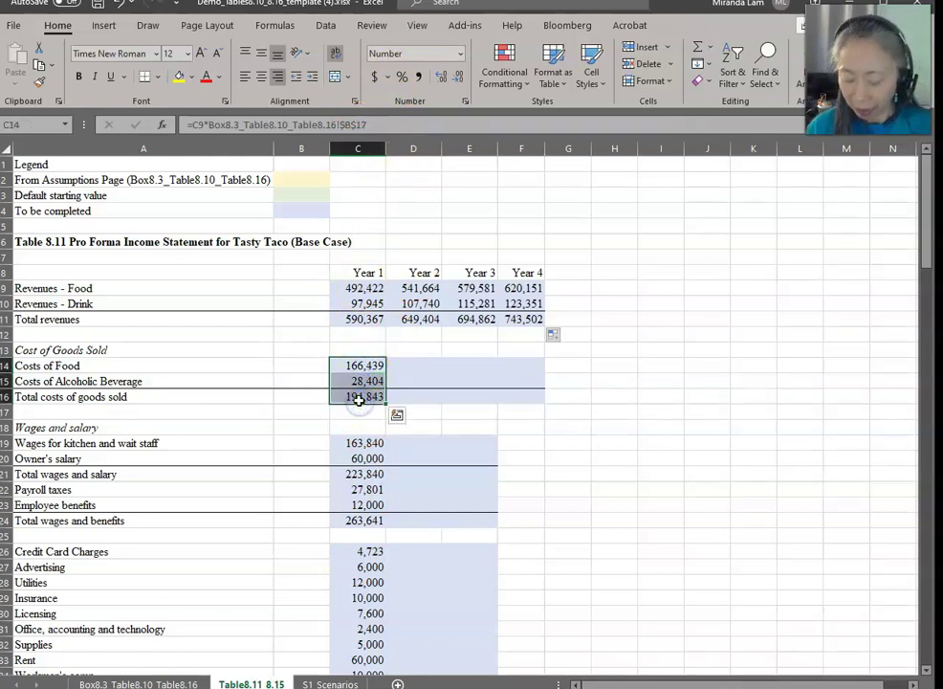
{"action": "key", "text": "ctrl+c"}
{"action": "key", "text": "shift+Right"}
{"action": "key", "text": "shift+Right"}
{"action": "key", "text": "shift+Right"}
{"action": "key", "text": "Return"}
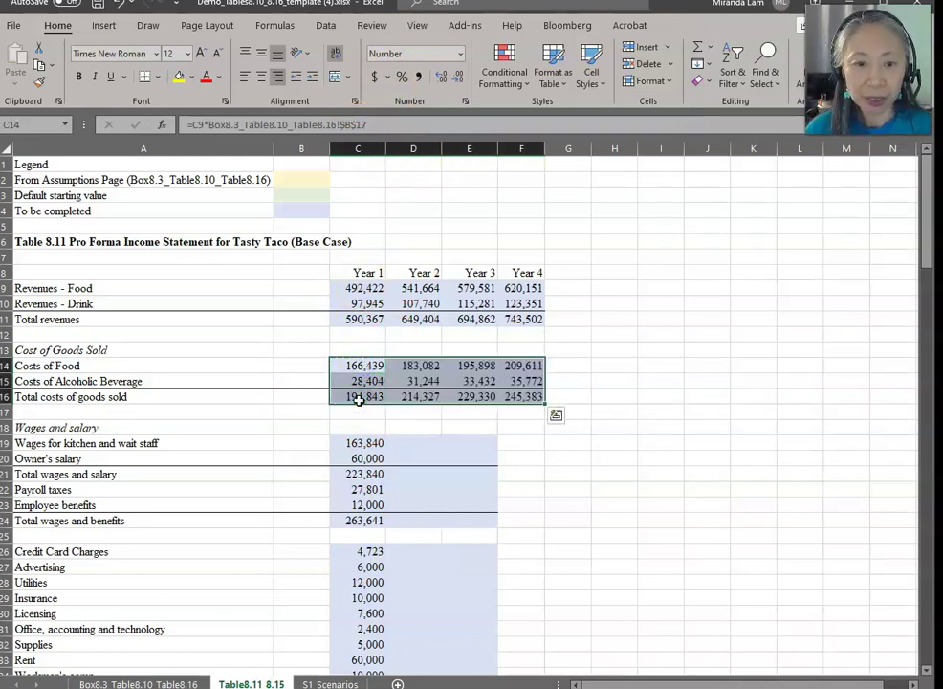
{"action": "left_click", "coordinate": [447, 422]}
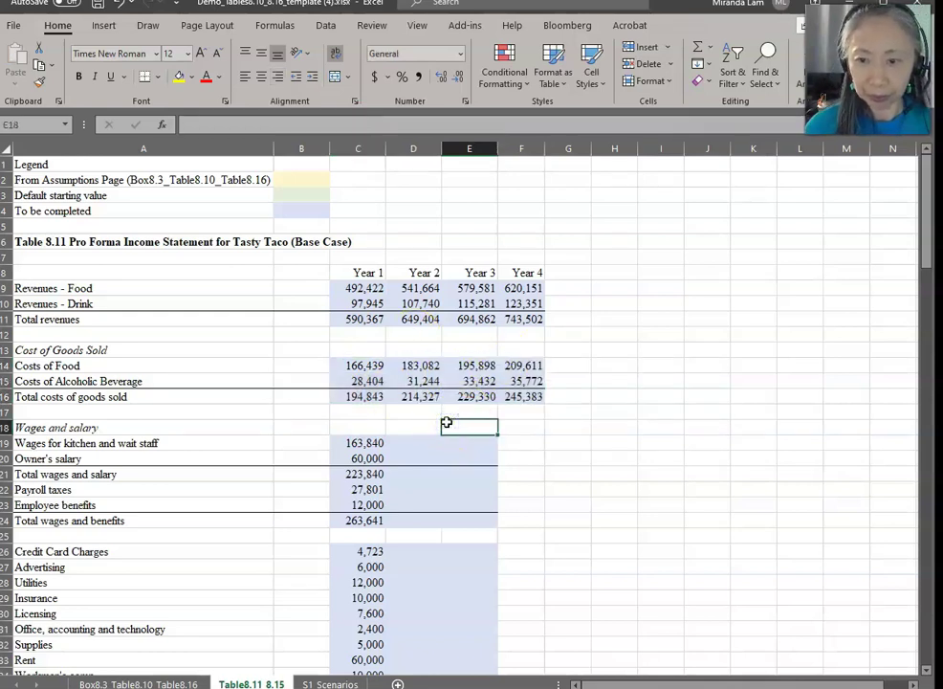
Look up the wage increase assumption and calculate Year 2 kitchen and wait staff wages in D19: =C19*(1+Box8.3_Table8.10_Table8.16!$B$35).
{"action": "left_click", "coordinate": [400, 443]}
{"action": "scroll", "coordinate": [543, 429], "scroll_direction": "down", "scroll_amount": 2}
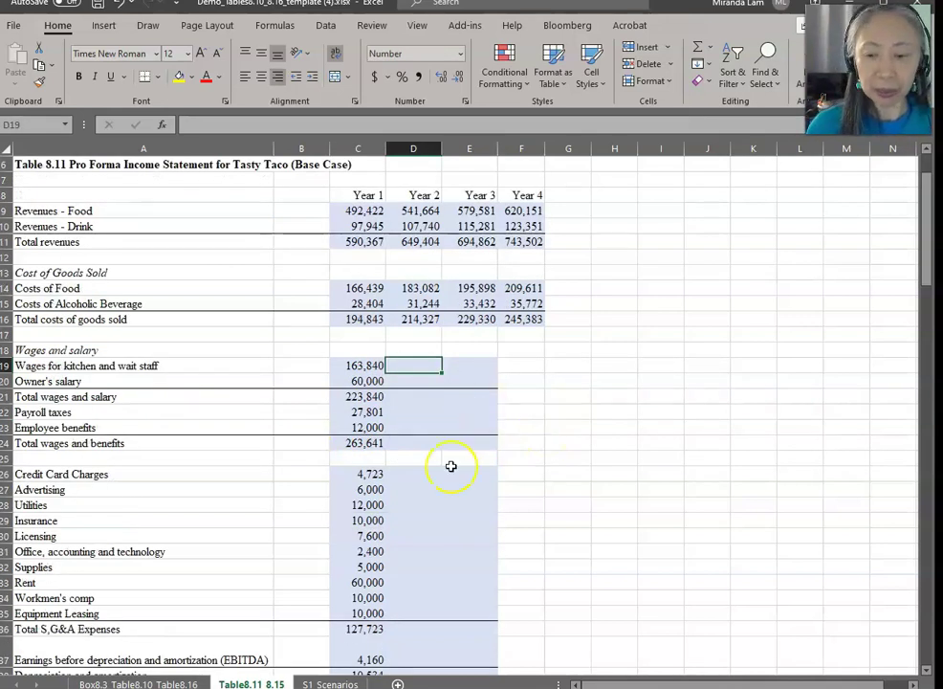
{"action": "left_click", "coordinate": [182, 682]}
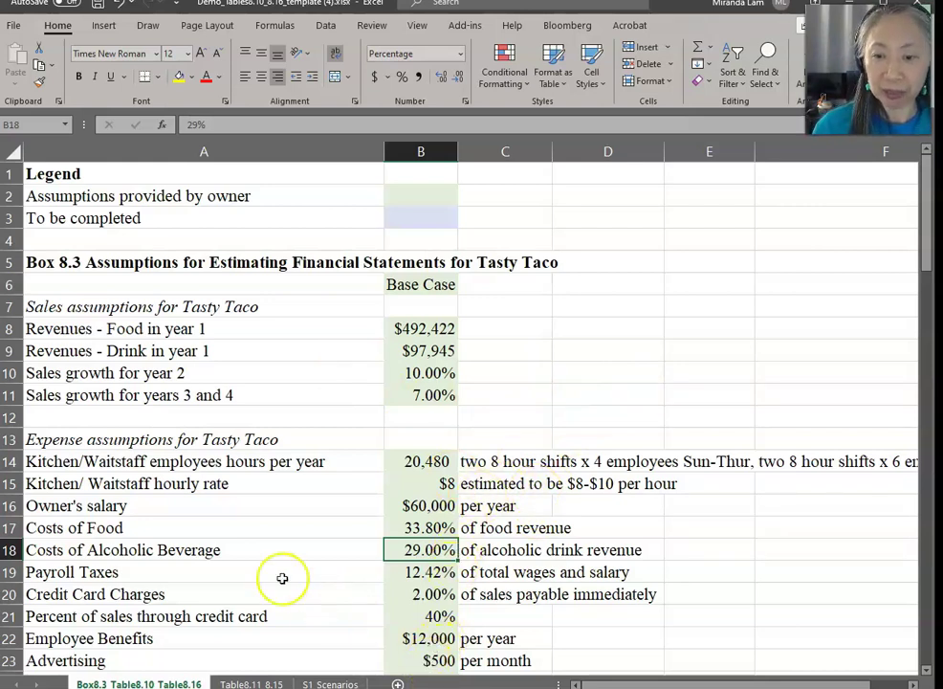
{"action": "scroll", "coordinate": [254, 551], "scroll_direction": "down", "scroll_amount": 5}
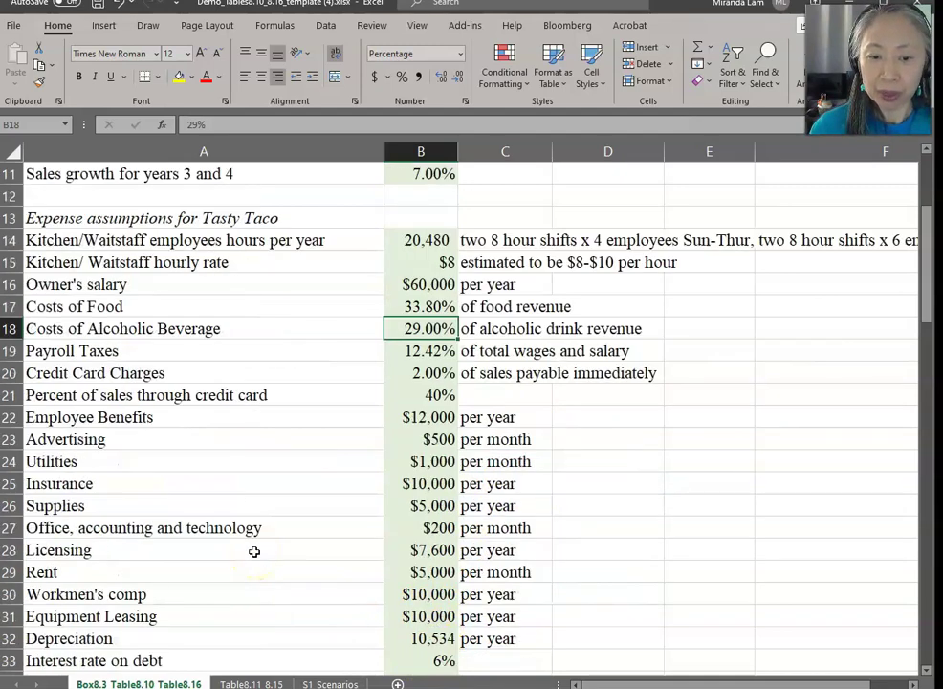
{"action": "scroll", "coordinate": [254, 550], "scroll_direction": "down", "scroll_amount": 2}
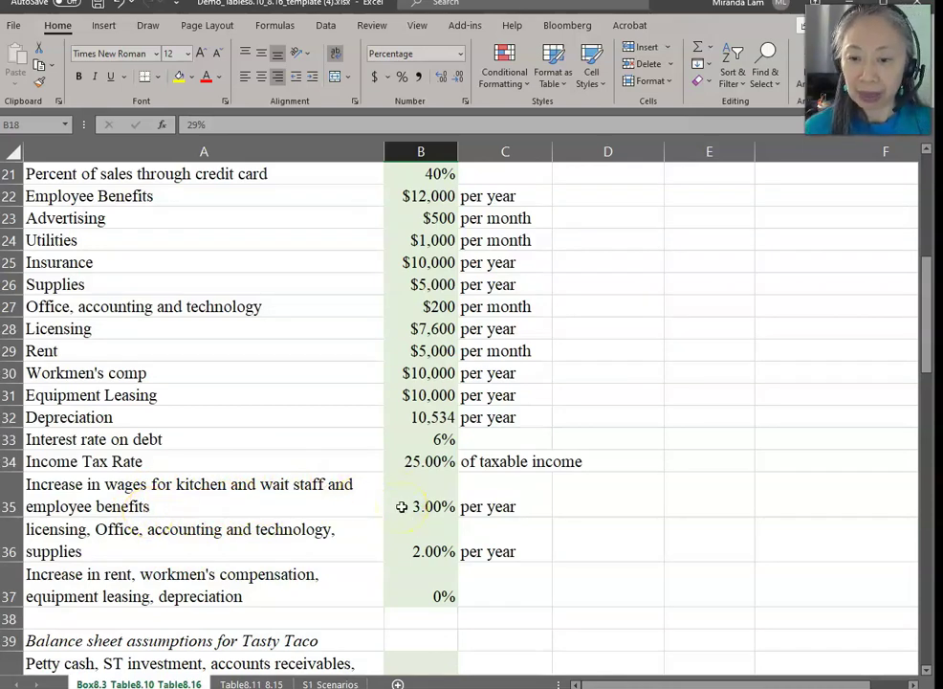
{"action": "left_click", "coordinate": [263, 682]}
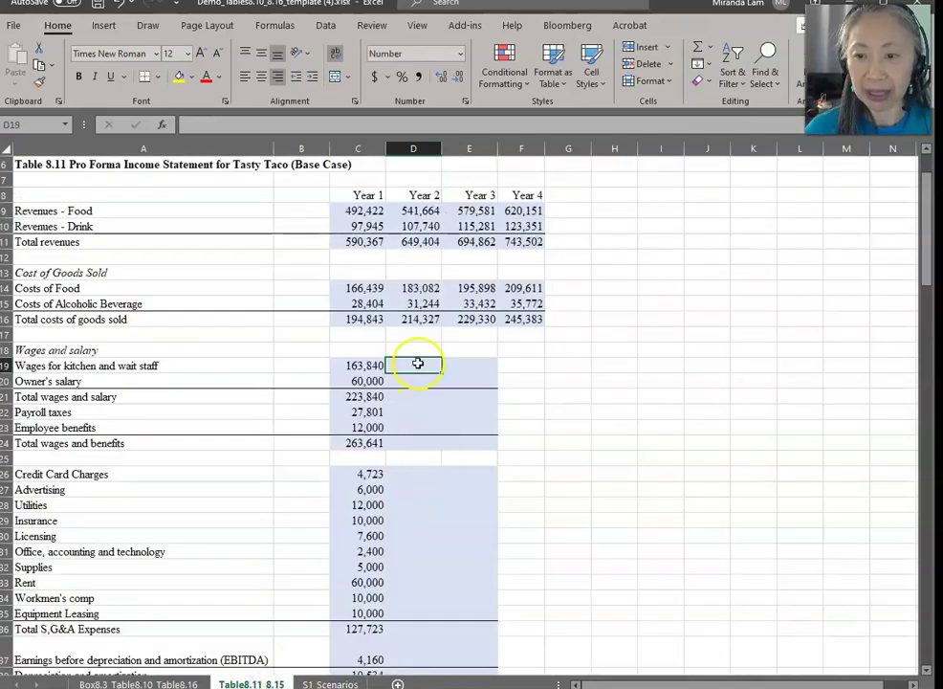
{"action": "key", "text": "Left"}
{"action": "type", "text": "*"}
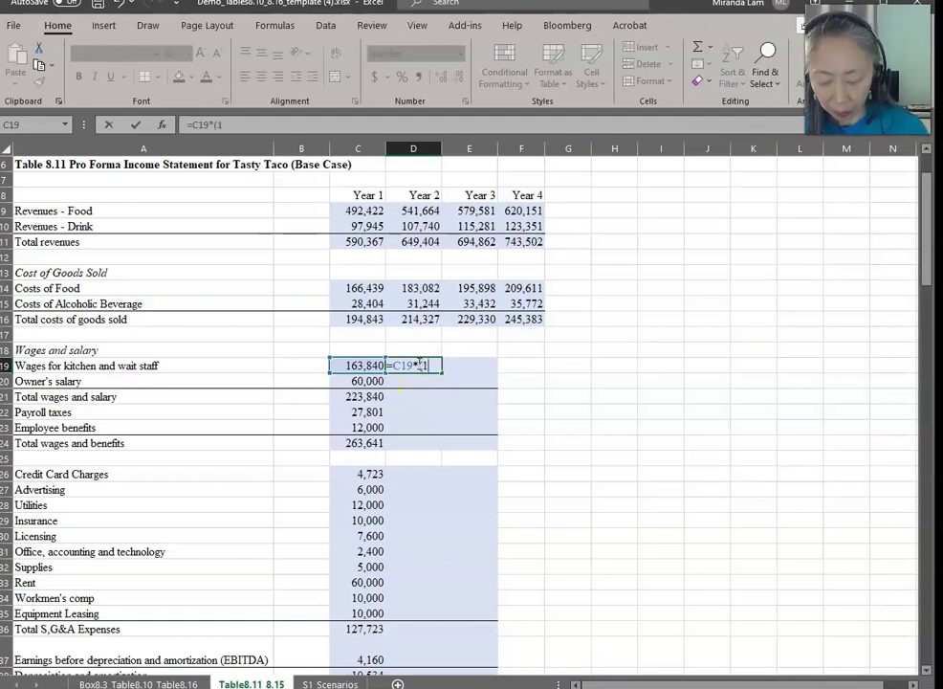
{"action": "type", "text": "(1+"}
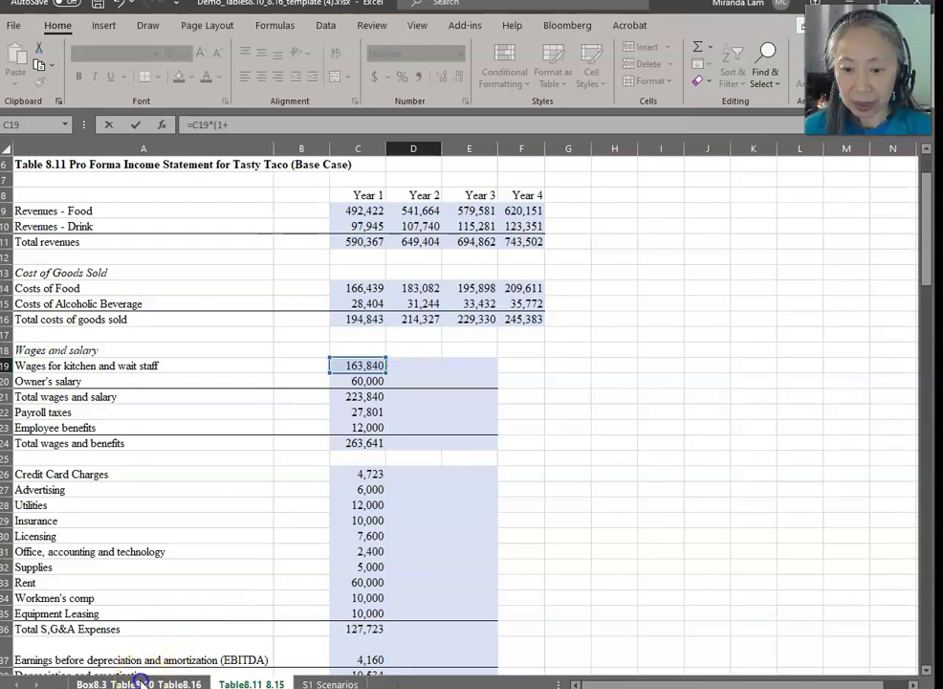
{"action": "left_click", "coordinate": [139, 684]}
{"action": "left_click", "coordinate": [421, 506]}
{"action": "key", "text": "F4"}
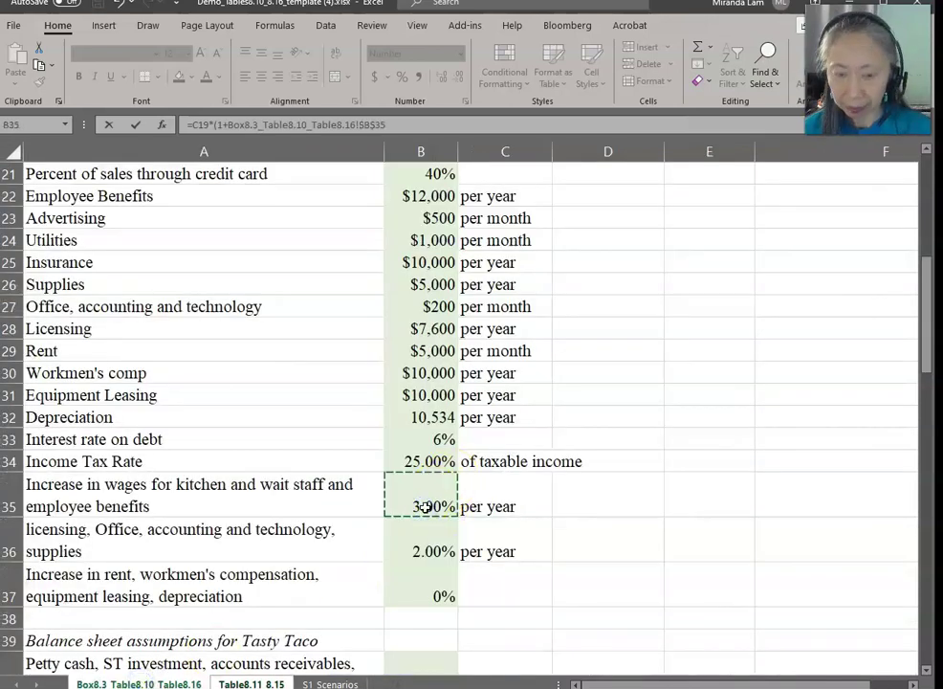
{"action": "key", "text": "ctrl+Return"}
Copy the Year 2 kitchen and wait staff wages formula from D19 to Year 3 in E19.
{"action": "key", "text": "ctrl+c"}
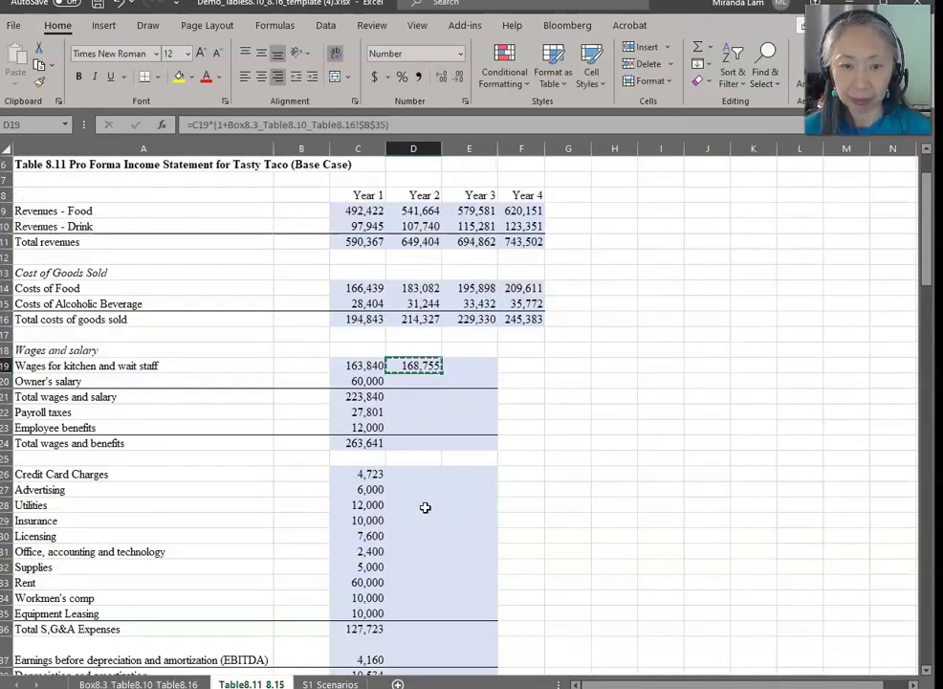
{"action": "key", "text": "Right"}
{"action": "key", "text": "Return"}
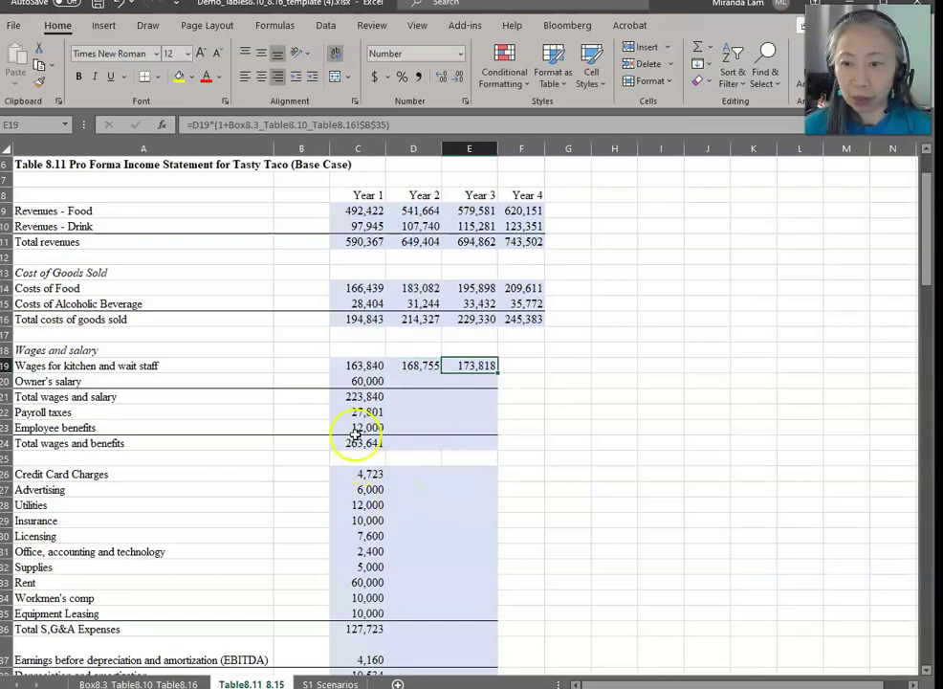
Check the owner's salary assumption, and carry the salary forward with =C20 in D20 and =D20 in E20.
{"action": "left_click", "coordinate": [148, 681]}
{"action": "scroll", "coordinate": [292, 485], "scroll_direction": "up", "scroll_amount": 5}
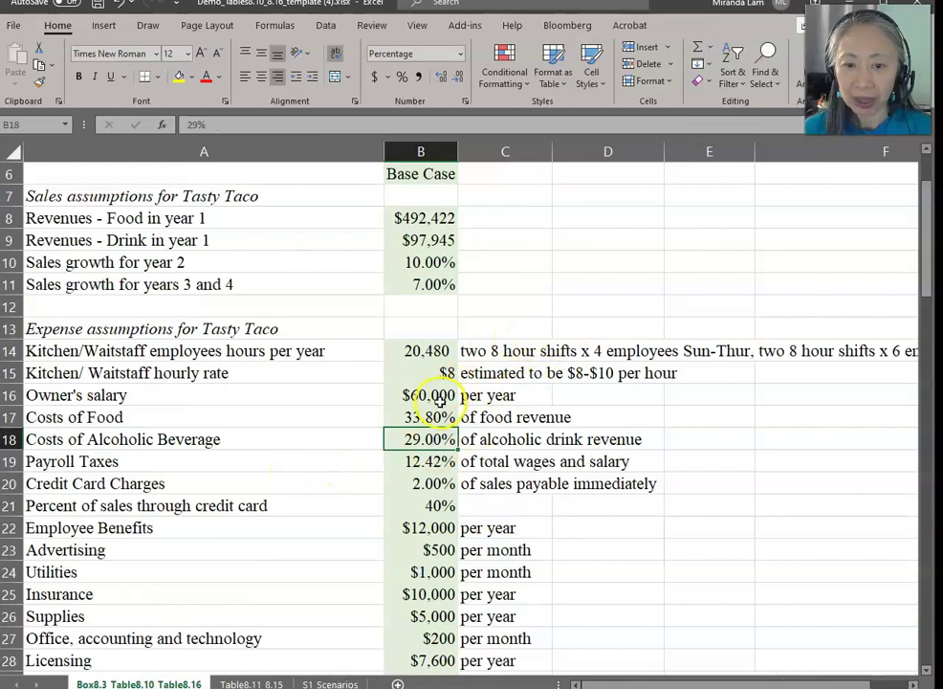
{"action": "left_click", "coordinate": [406, 394]}
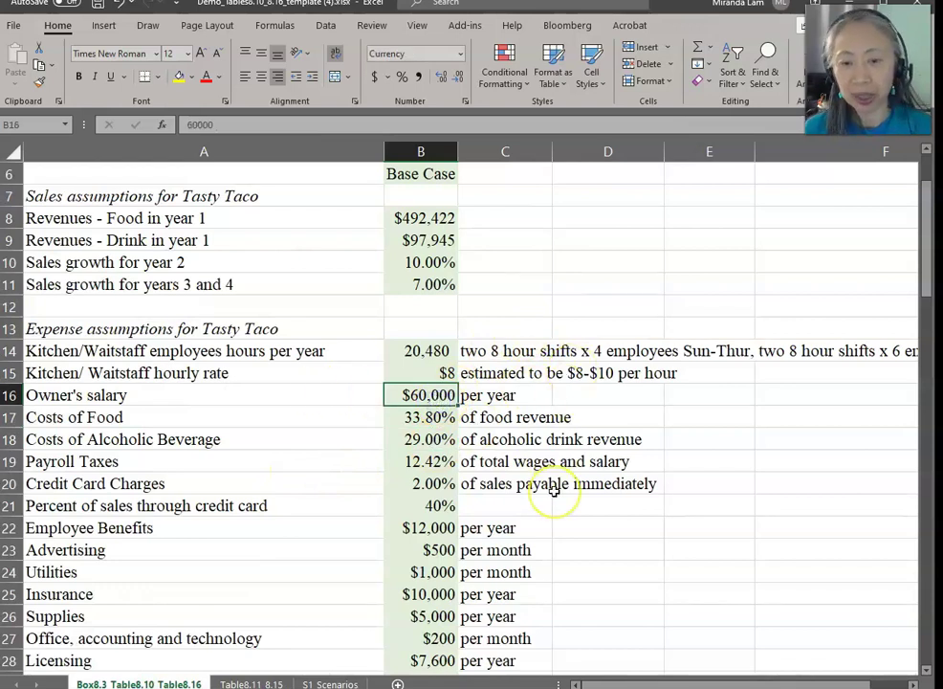
{"action": "scroll", "coordinate": [553, 490], "scroll_direction": "down", "scroll_amount": 3}
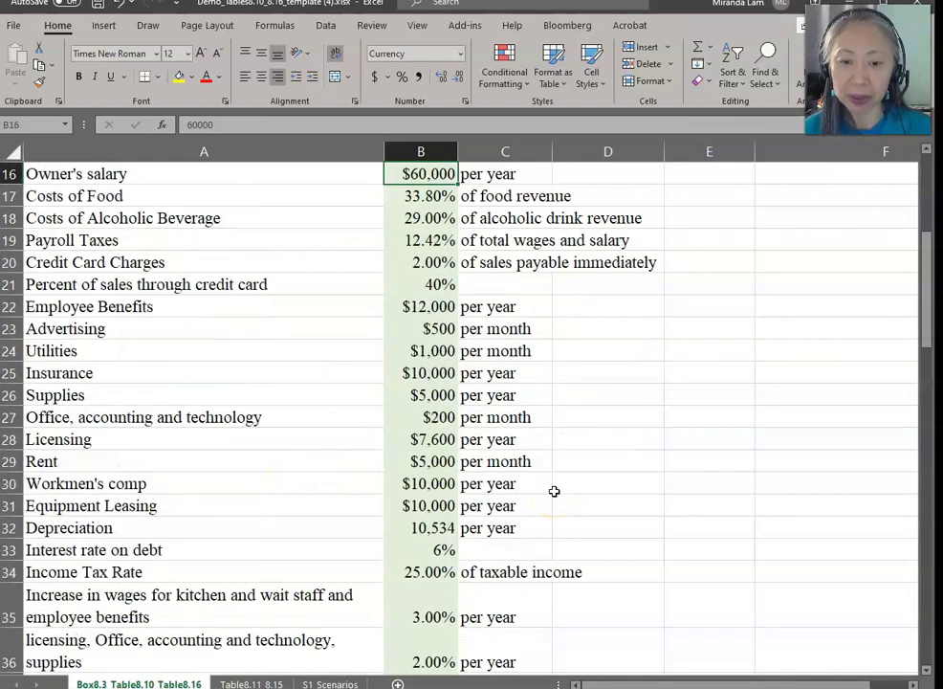
{"action": "scroll", "coordinate": [554, 491], "scroll_direction": "down", "scroll_amount": 2}
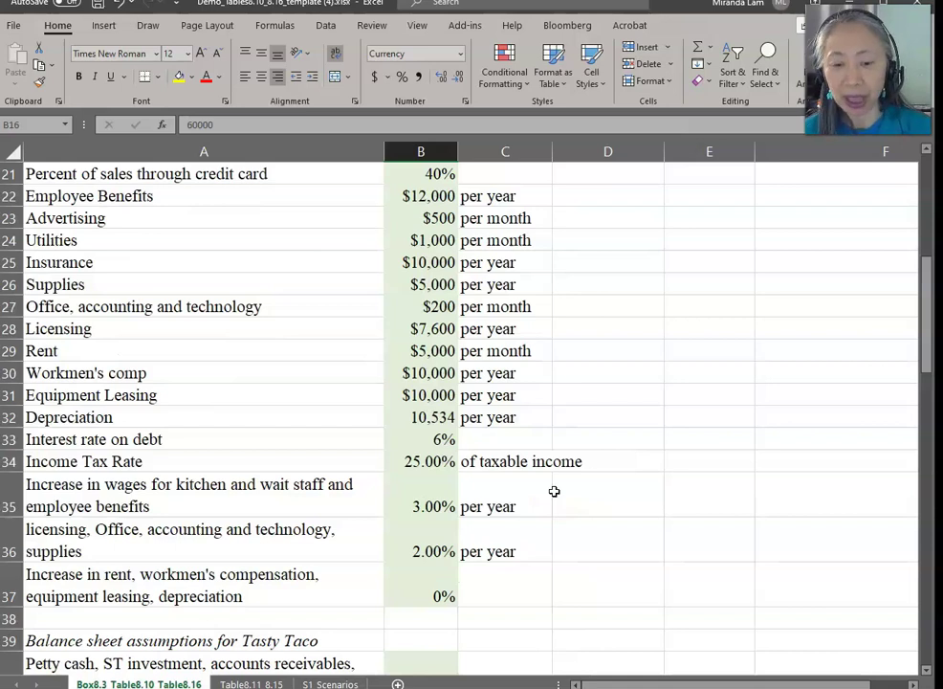
{"action": "left_click", "coordinate": [260, 683]}
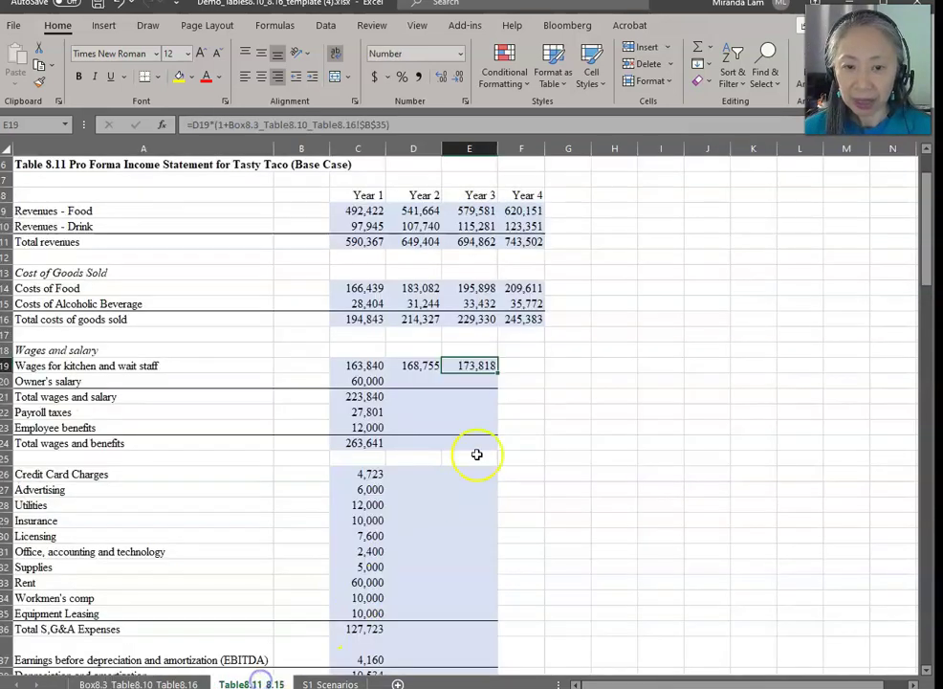
{"action": "left_click", "coordinate": [413, 378]}
{"action": "type", "text": "=C20"}
{"action": "key", "text": "Return"}
{"action": "key", "text": "Up"}
{"action": "key", "text": "Right"}
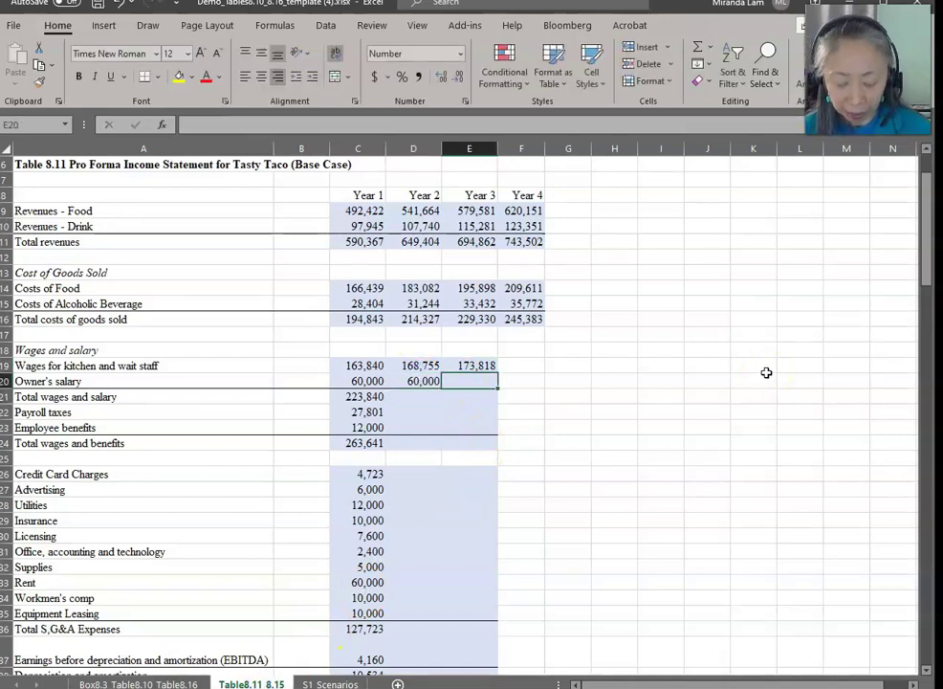
{"action": "type", "text": "=D20"}
{"action": "key", "text": "Return"}
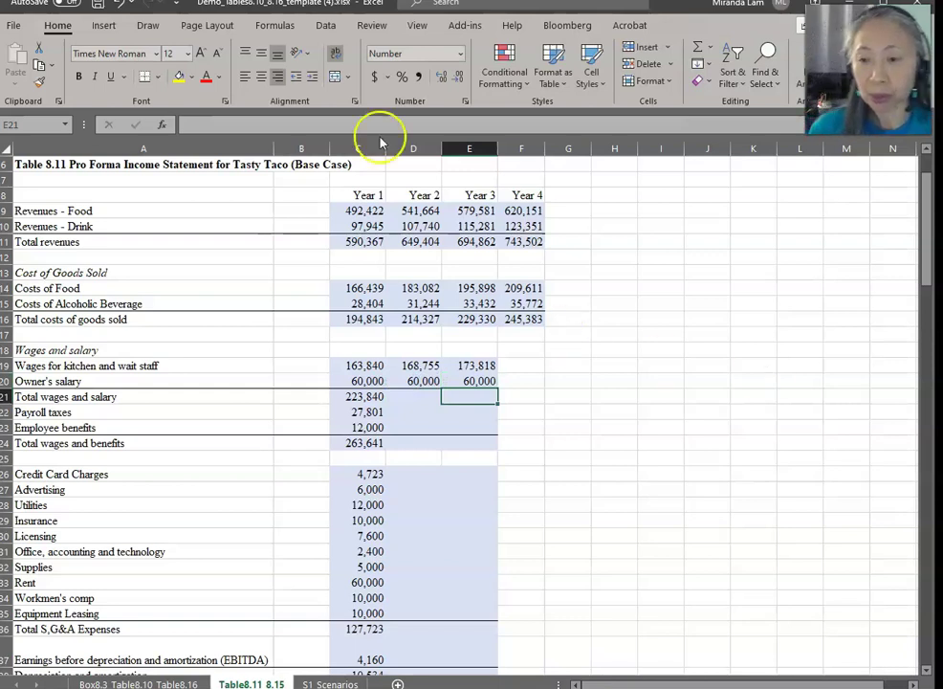
Fill the Year 1 total wages and salary formula in C21 across Years 2 and 3 (D21:E21).
{"action": "left_click", "coordinate": [379, 397]}
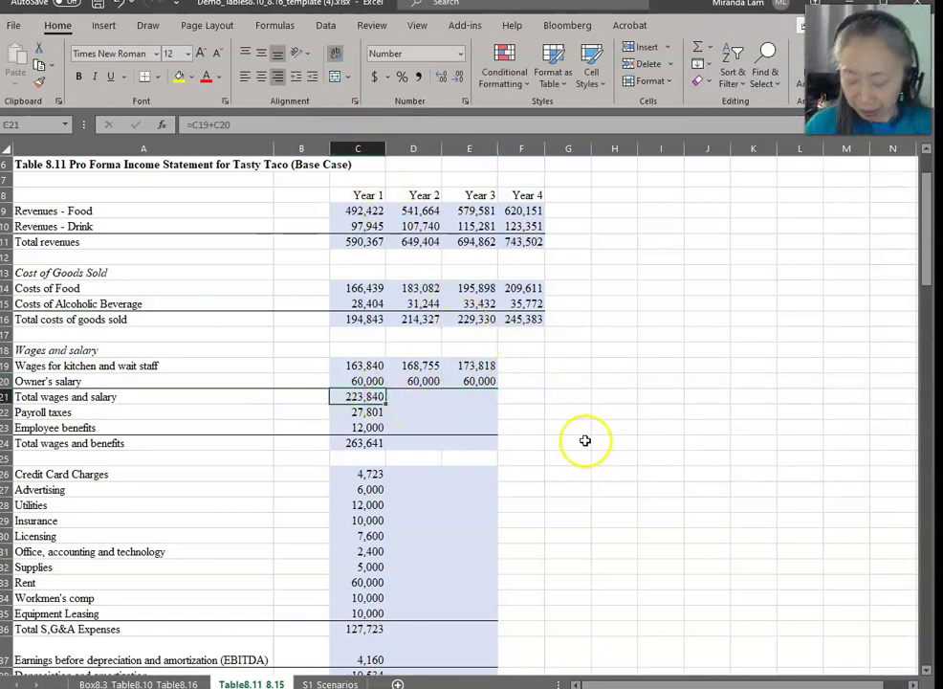
{"action": "key", "text": "shift+Right"}
{"action": "key", "text": "shift+Right"}
{"action": "key", "text": "ctrl+r"}
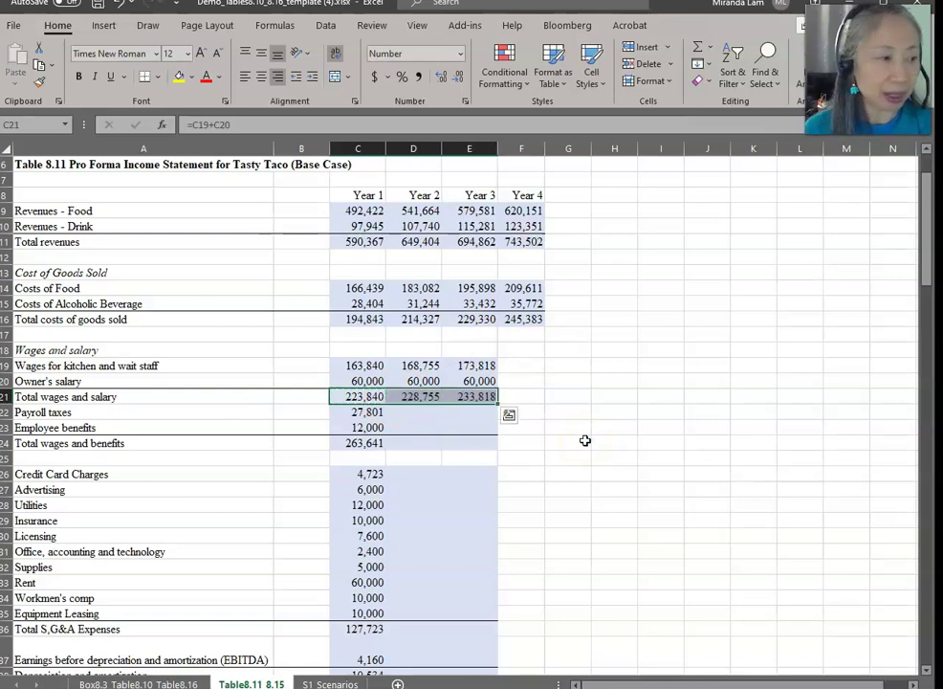
Check the payroll taxes assumption, and fill the Year 1 payroll taxes formula in C22 across Years 2 and 3 (D22:E22).
{"action": "key", "text": "Down"}
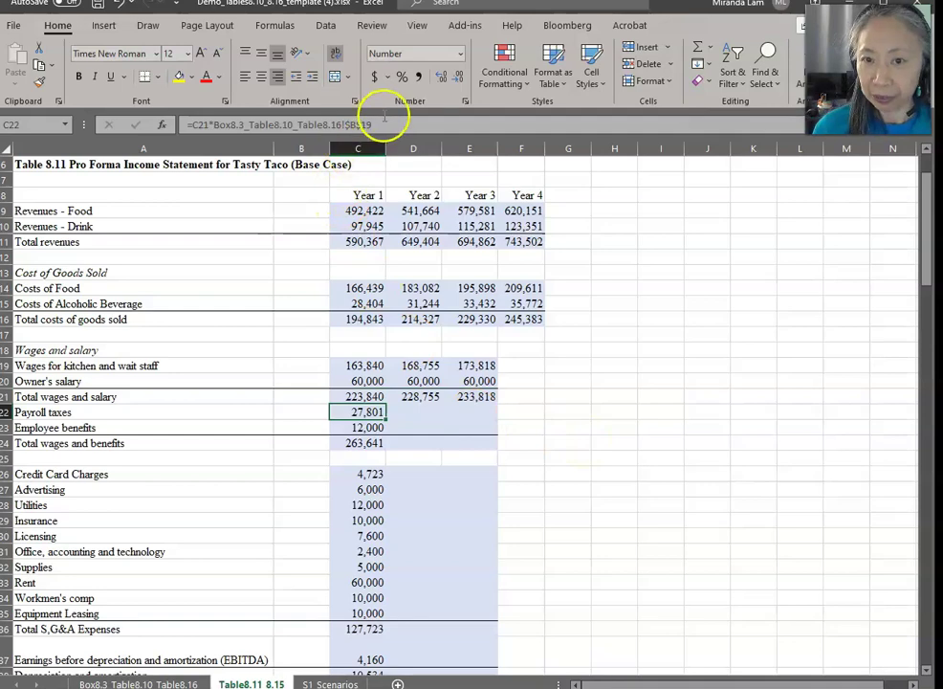
{"action": "left_click", "coordinate": [144, 684]}
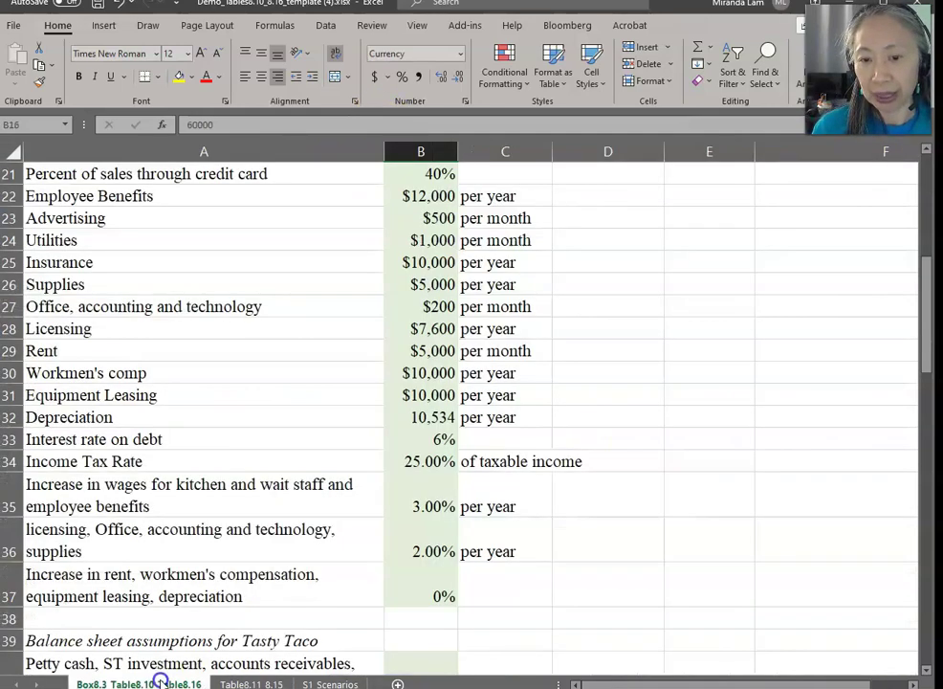
{"action": "scroll", "coordinate": [435, 368], "scroll_direction": "up", "scroll_amount": 3}
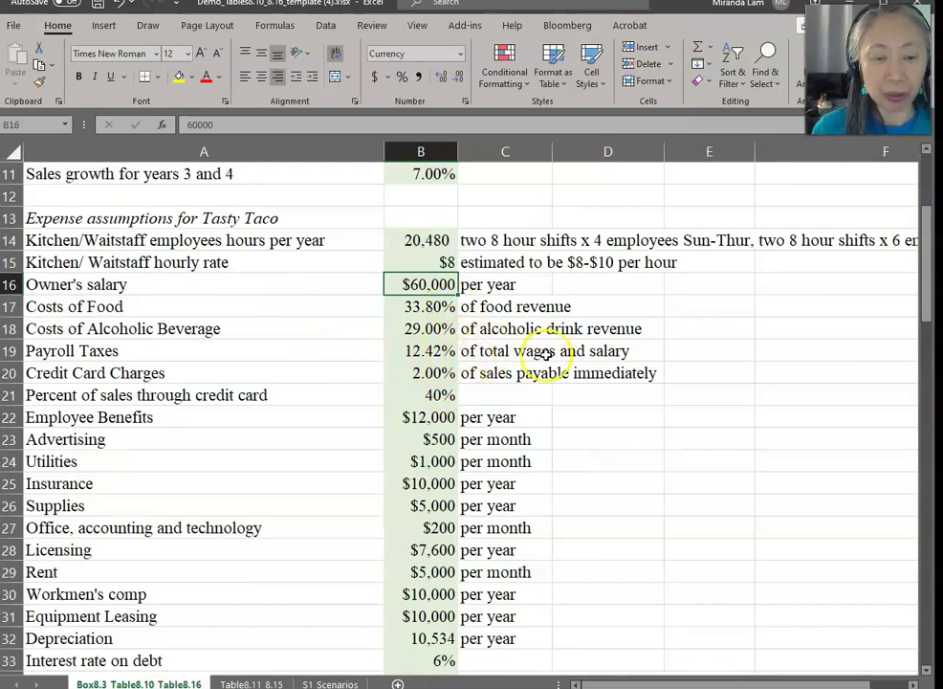
{"action": "left_click", "coordinate": [251, 684]}
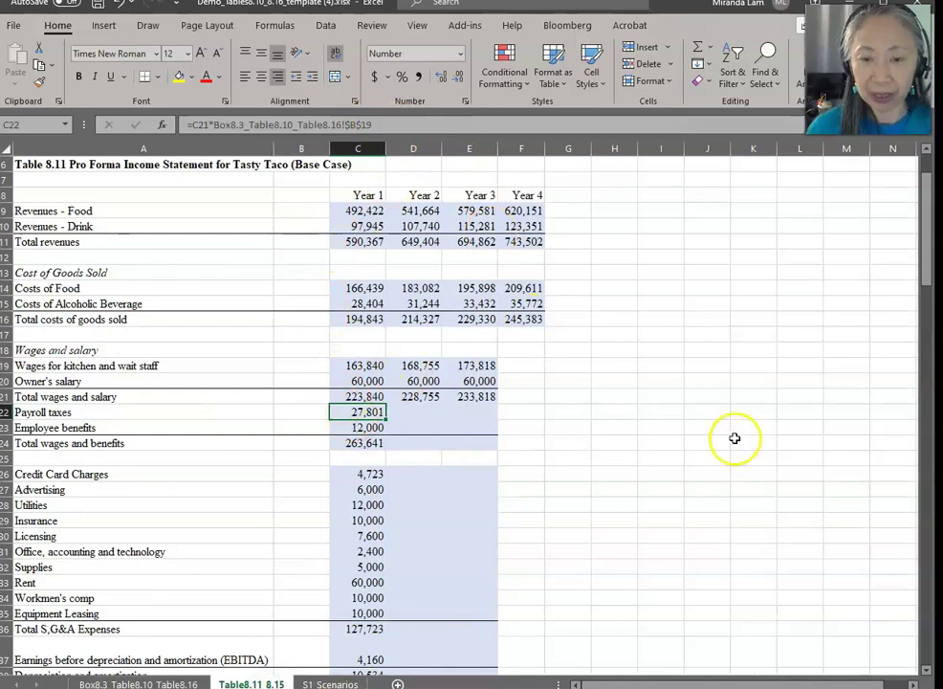
{"action": "key", "text": "shift+Right"}
{"action": "key", "text": "shift+Right"}
{"action": "key", "text": "ctrl+r"}
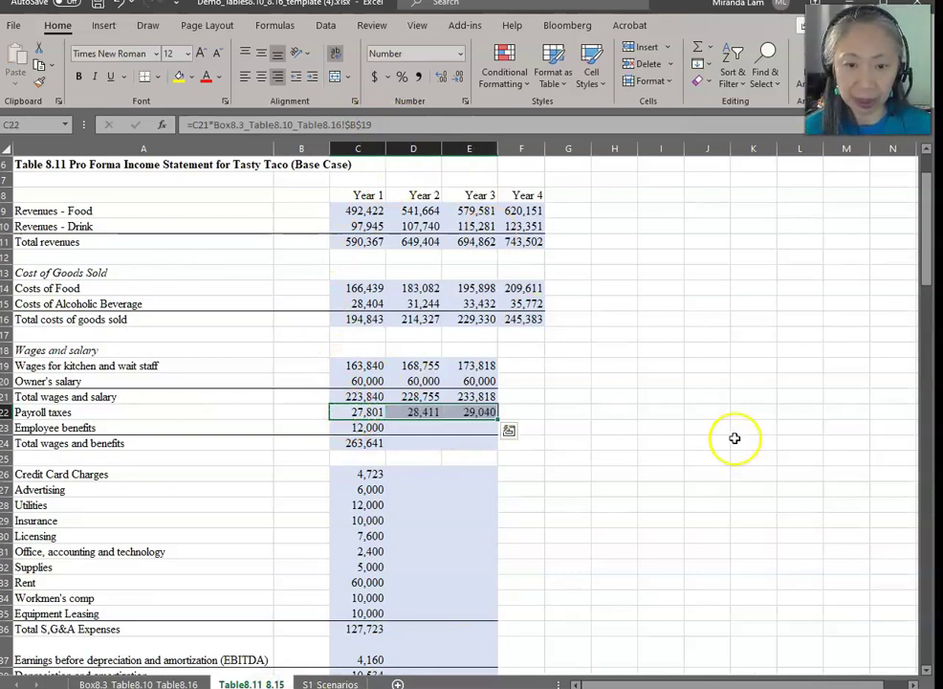
Calculate Year 2 employee benefits in D23 with an absolute reference to the wages and benefits increase: =C23*(1+Box8.3_Table8.10_Table8.16!$B$35).
{"action": "key", "text": "Down"}
{"action": "key", "text": "Right"}
{"action": "type", "text": "="}
{"action": "key", "text": "Left"}
{"action": "type", "text": "*(1+"}
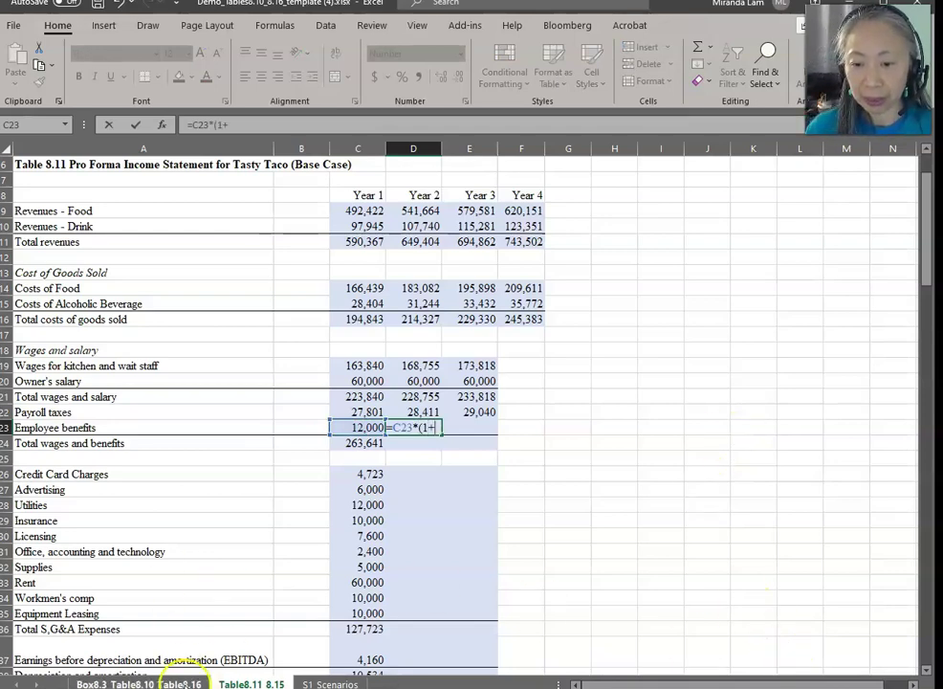
{"action": "left_click", "coordinate": [180, 683]}
{"action": "scroll", "coordinate": [428, 510], "scroll_direction": "down", "scroll_amount": 5}
{"action": "left_click", "coordinate": [420, 383]}
{"action": "key", "text": "F4"}
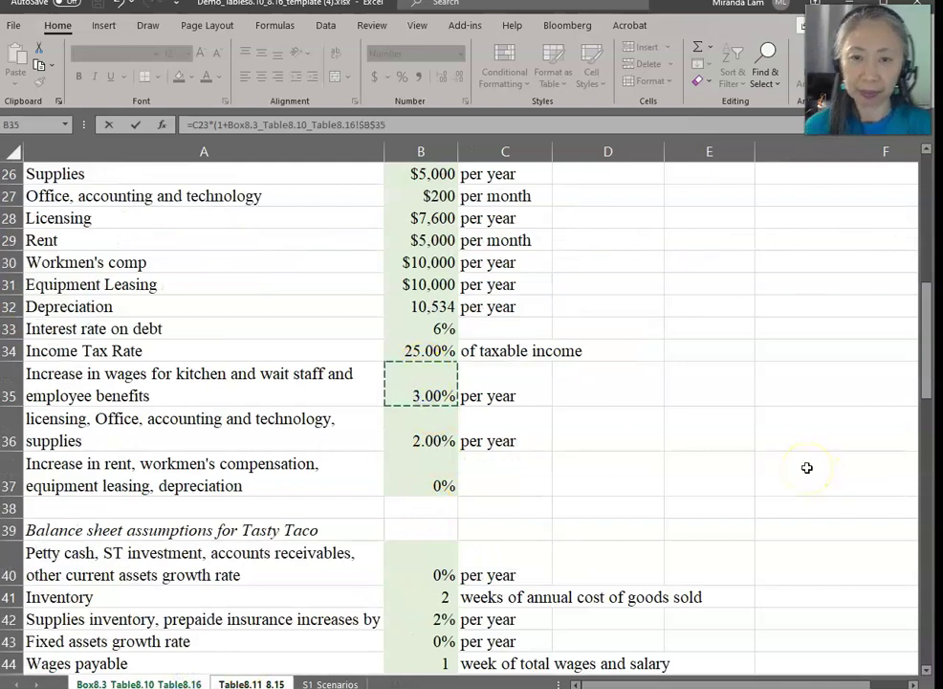
{"action": "key", "text": "ctrl+Return"}
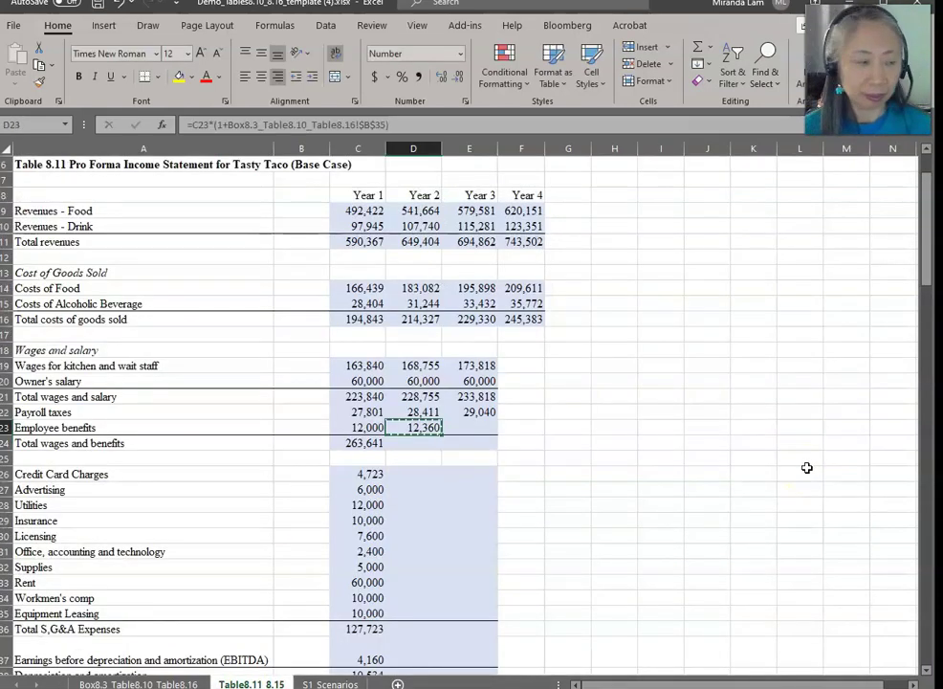
Copy the Year 2 employee benefits formula from D23 to Year 3 in E23.
{"action": "key", "text": "ctrl+c"}
{"action": "key", "text": "Right"}
{"action": "key", "text": "ctrl+v"}
{"action": "key", "text": "Return"}
Copy the Year 1 total wages and benefits formula in C24 across Years 2 and 3 (D24:E24).
{"action": "key", "text": "Left"}
{"action": "key", "text": "Left"}
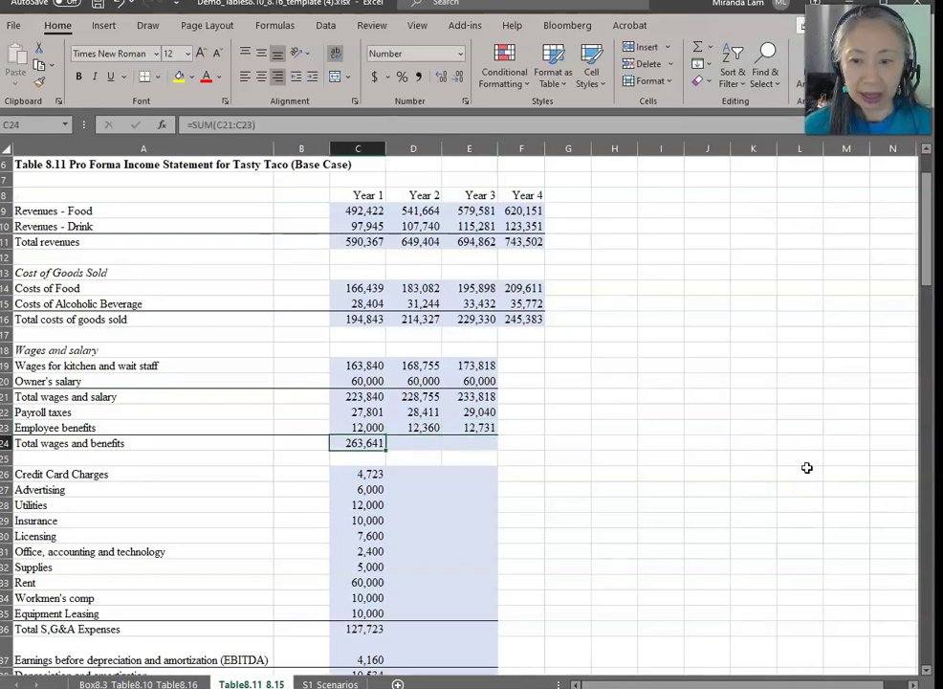
{"action": "key", "text": "ctrl+c"}
{"action": "key", "text": "shift+Right"}
{"action": "key", "text": "shift+Right"}
{"action": "key", "text": "ctrl+v"}
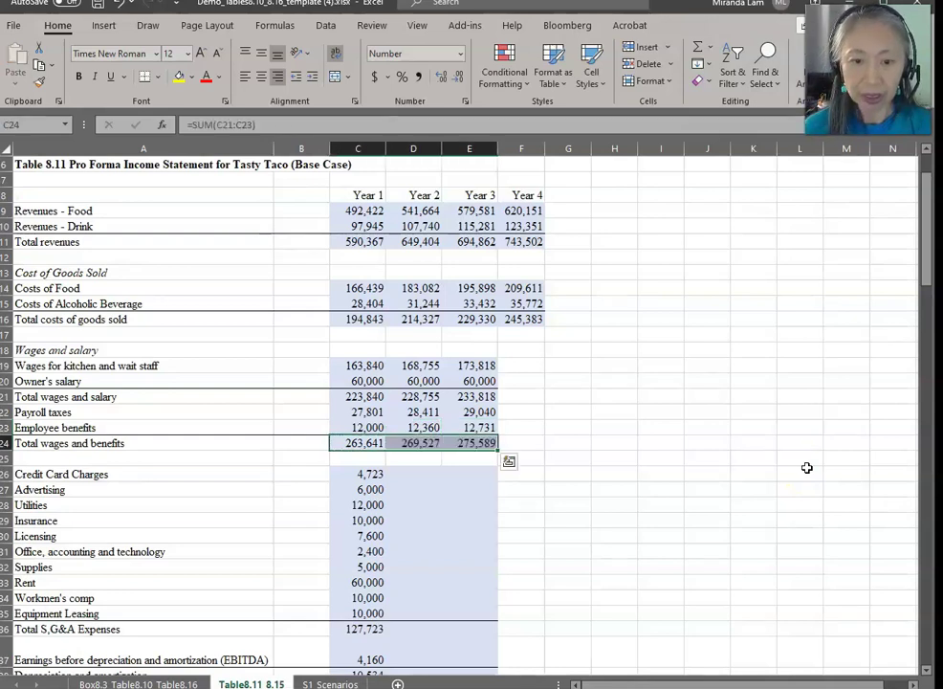
{"action": "left_click", "coordinate": [521, 441]}
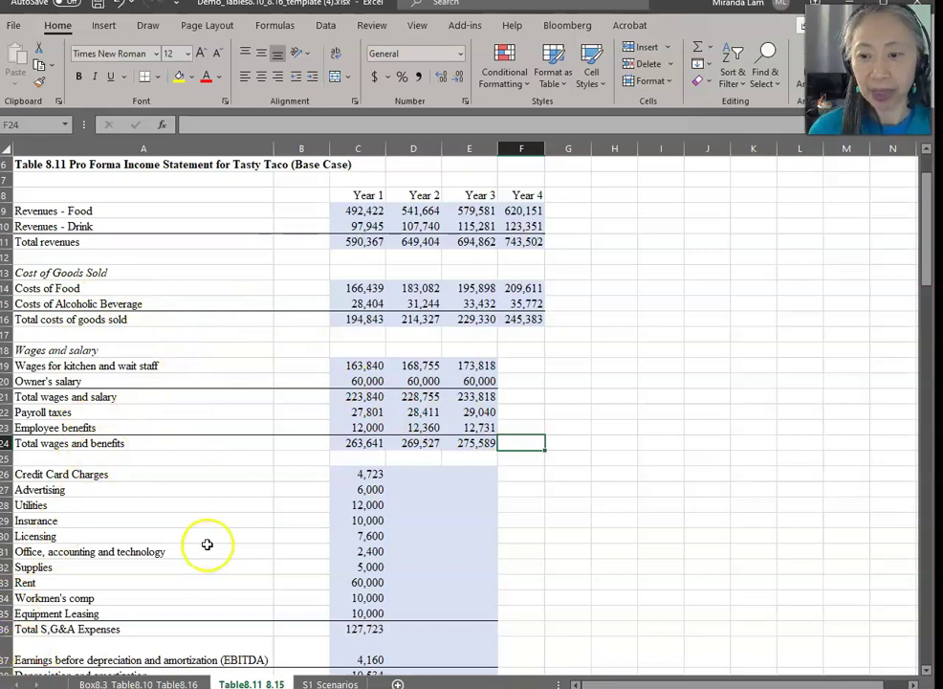
Review the Year 1 credit card charges formula in C26 and extend it across Years 2 and 3 (D26:E26).
{"action": "scroll", "coordinate": [206, 543], "scroll_direction": "down", "scroll_amount": 2}
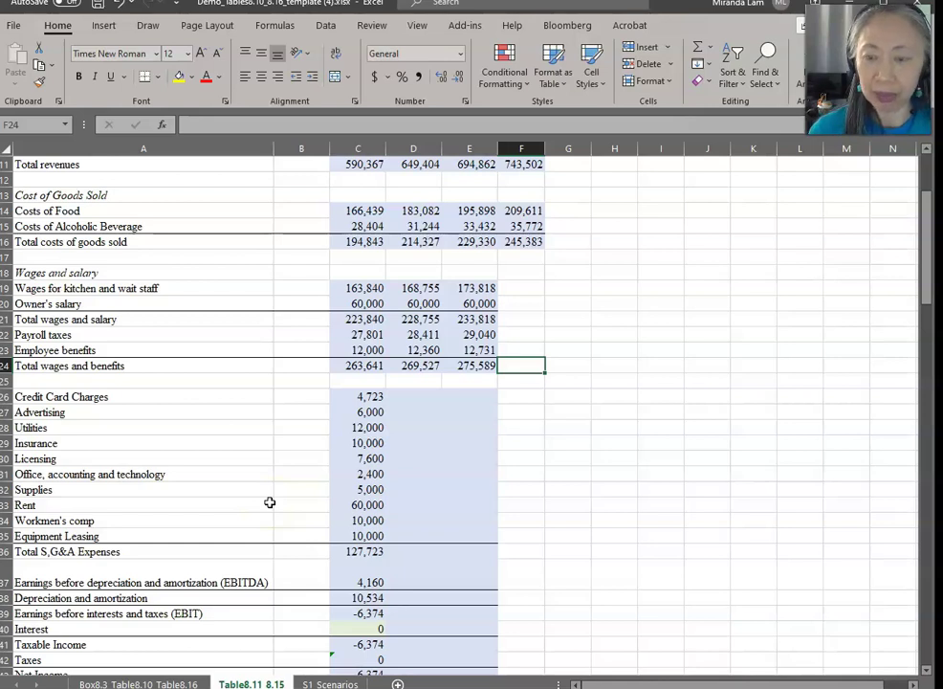
{"action": "left_click", "coordinate": [369, 395]}
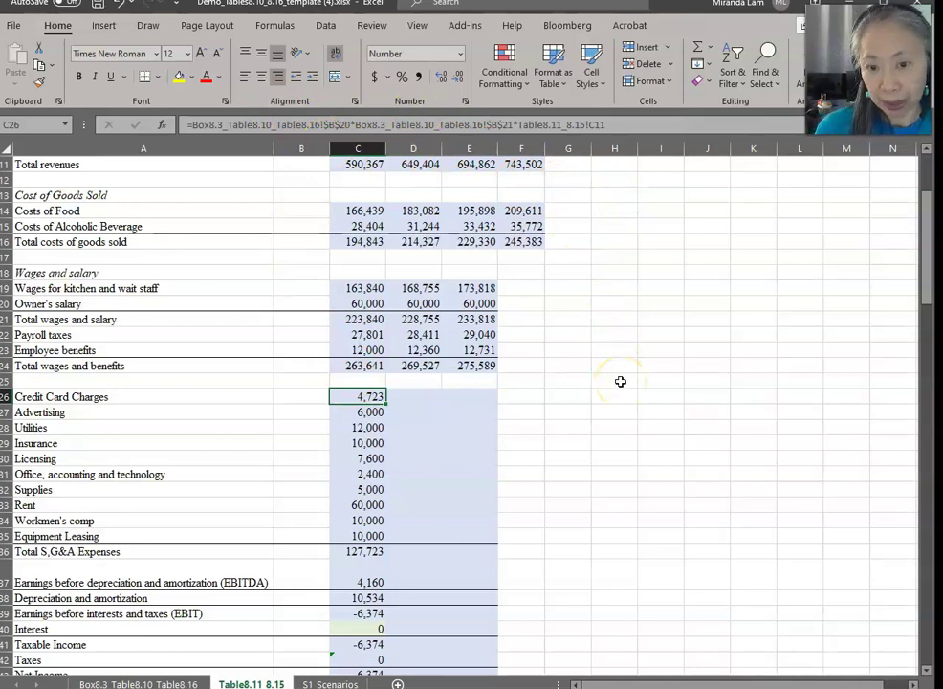
{"action": "key", "text": "shift+Right"}
{"action": "key", "text": "shift+Right"}
{"action": "key", "text": "ctrl+v"}
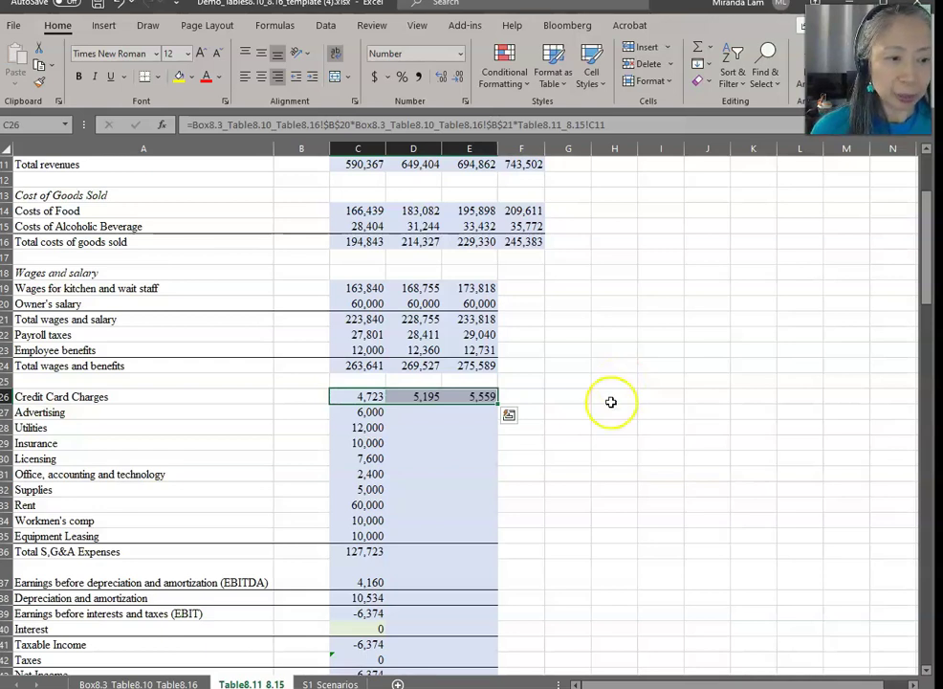
{"action": "key", "text": "Escape"}
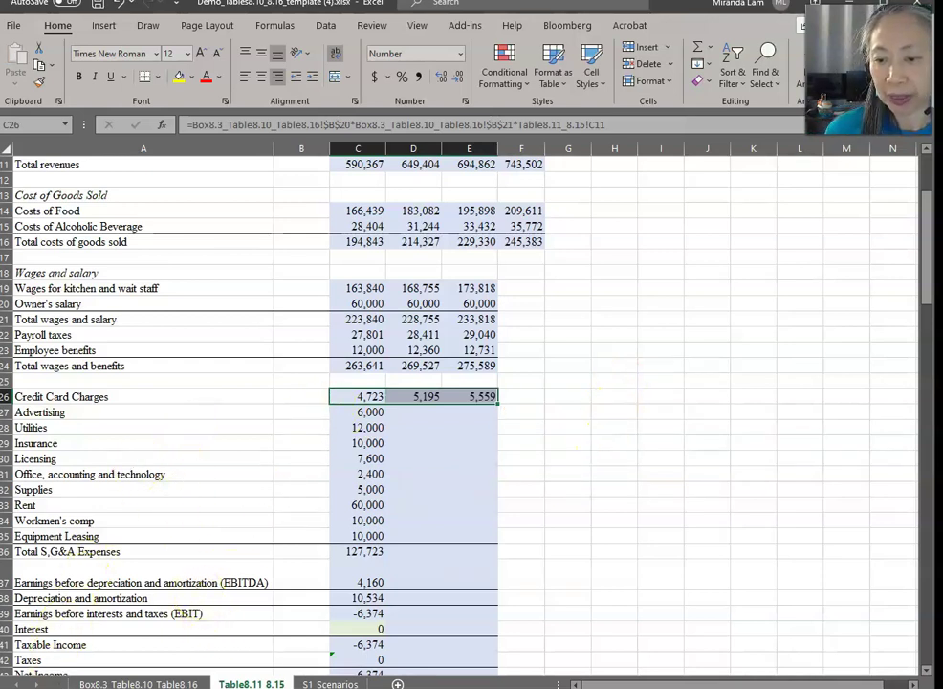
Enlarge row 36 on the Box8.3_Table8.10_Table8.16 sheet to show its full label, and review the rent and leasing increase assumption in row 37.
{"action": "left_click", "coordinate": [142, 683]}
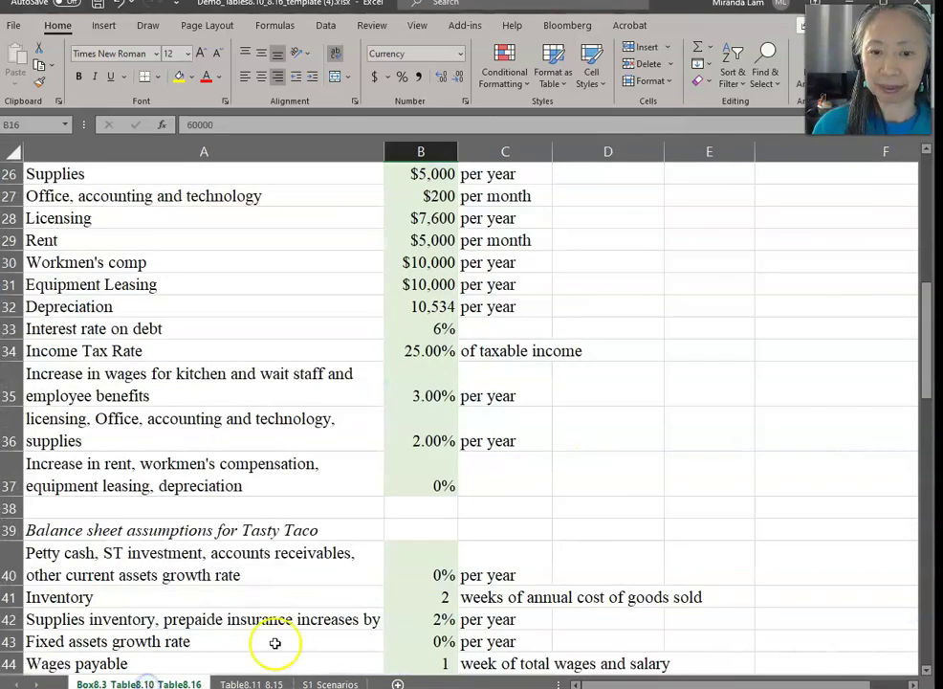
{"action": "scroll", "coordinate": [515, 543], "scroll_direction": "down", "scroll_amount": 2}
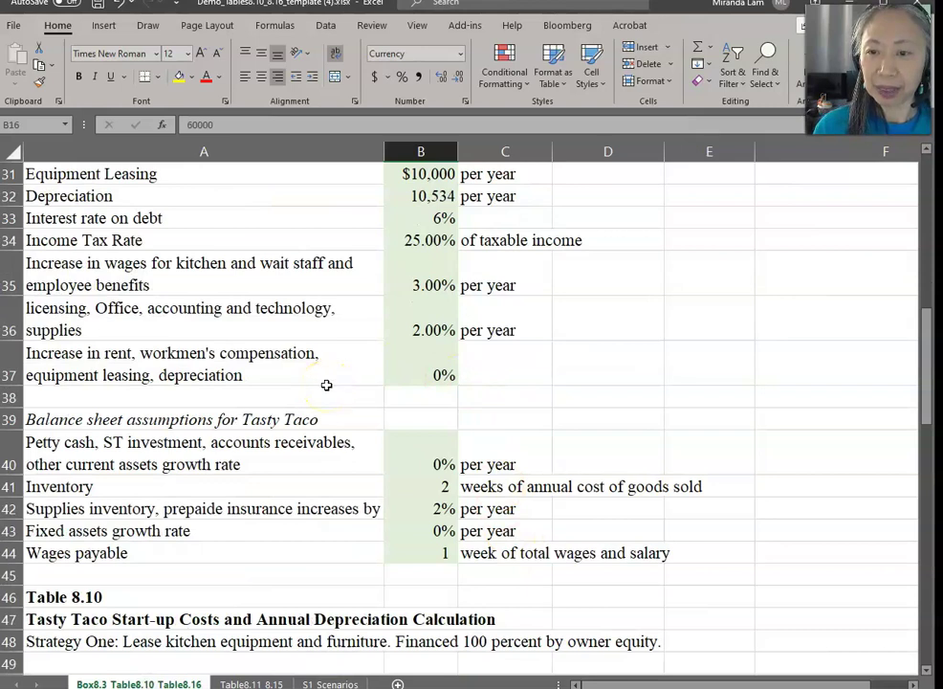
{"action": "left_click", "coordinate": [65, 312]}
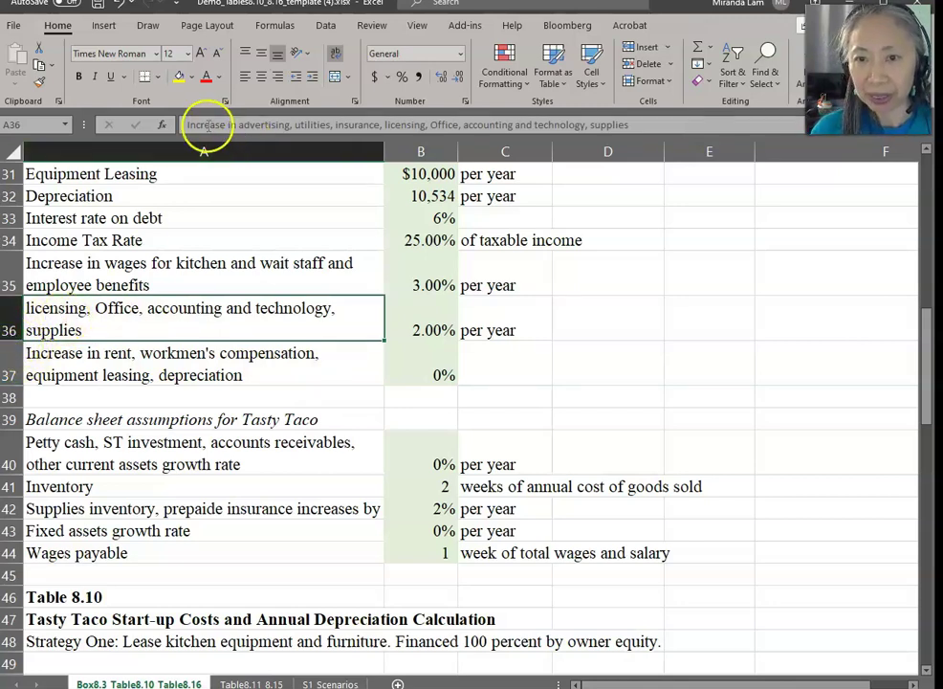
{"action": "left_click_drag", "start_coordinate": [12, 344], "coordinate": [16, 373]}
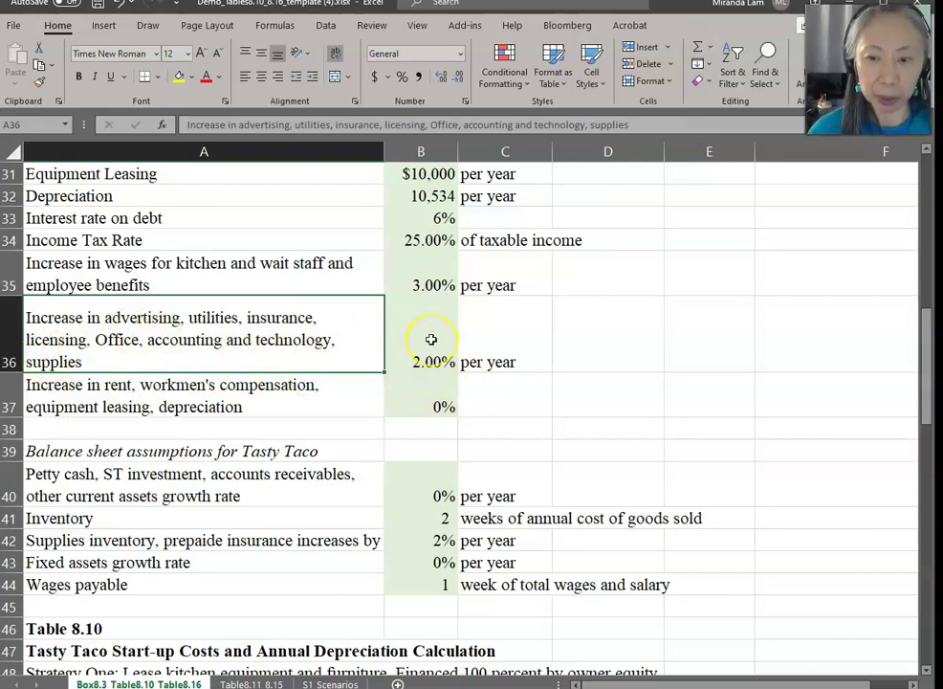
{"action": "left_click", "coordinate": [263, 389]}
{"action": "scroll", "coordinate": [263, 389], "scroll_direction": "down", "scroll_amount": 2}
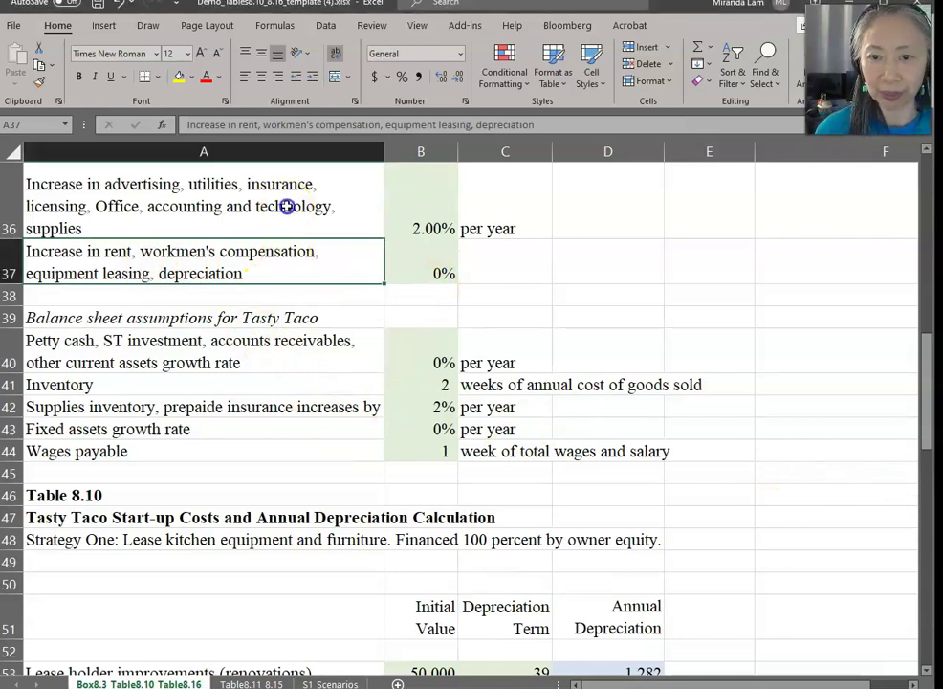
{"action": "scroll", "coordinate": [287, 206], "scroll_direction": "up", "scroll_amount": 2}
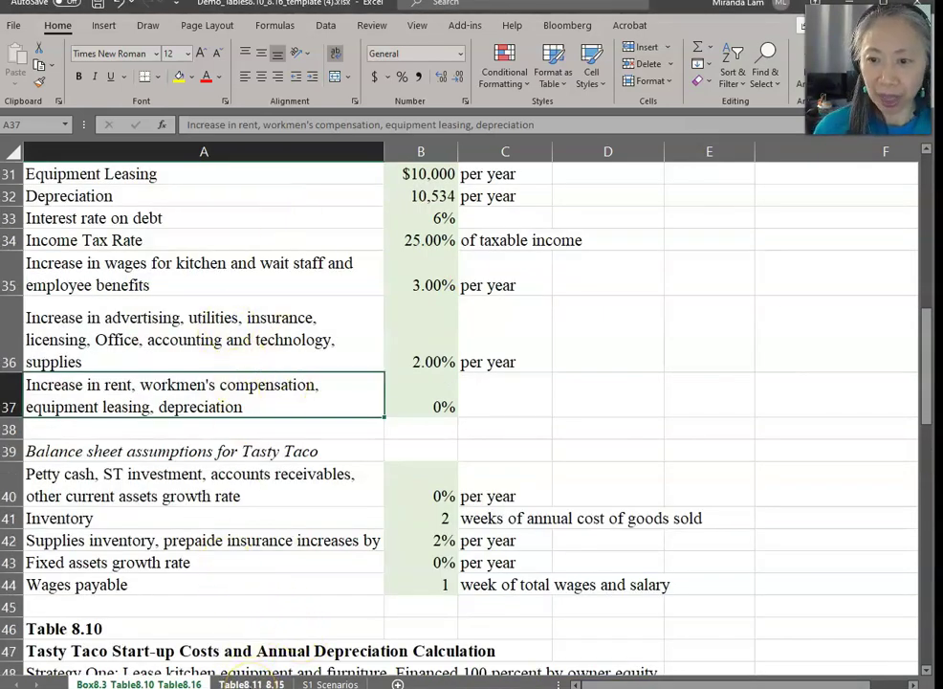
{"action": "left_click", "coordinate": [255, 683]}
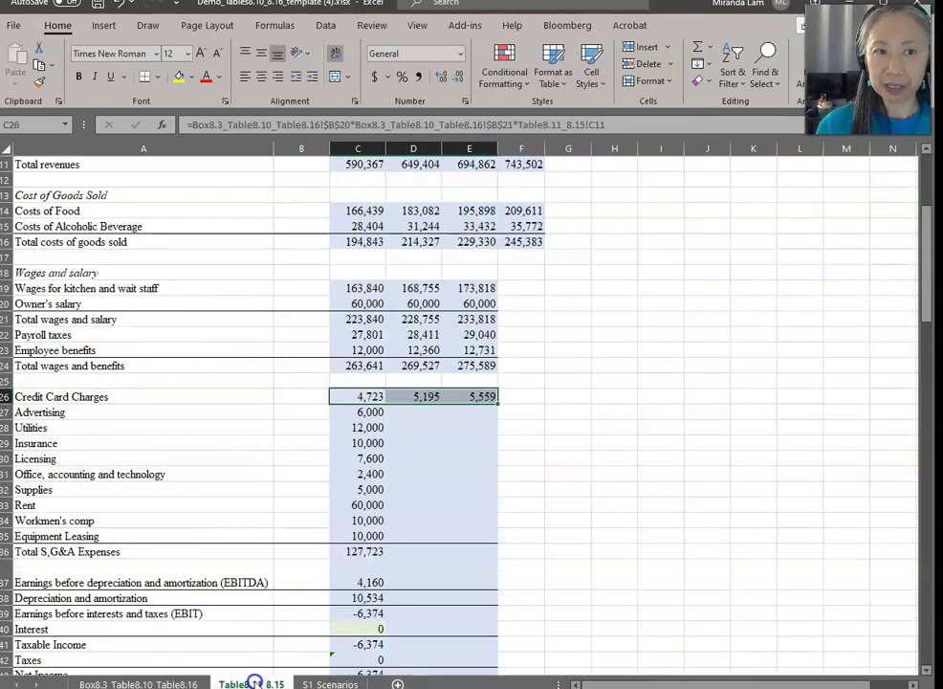
Calculate Year 2 advertising in D27 as =C27*(1+Box8.3_Table8.10_Table8.16!$B$36) and fill the formula through D27:E32.
{"action": "left_click", "coordinate": [231, 411]}
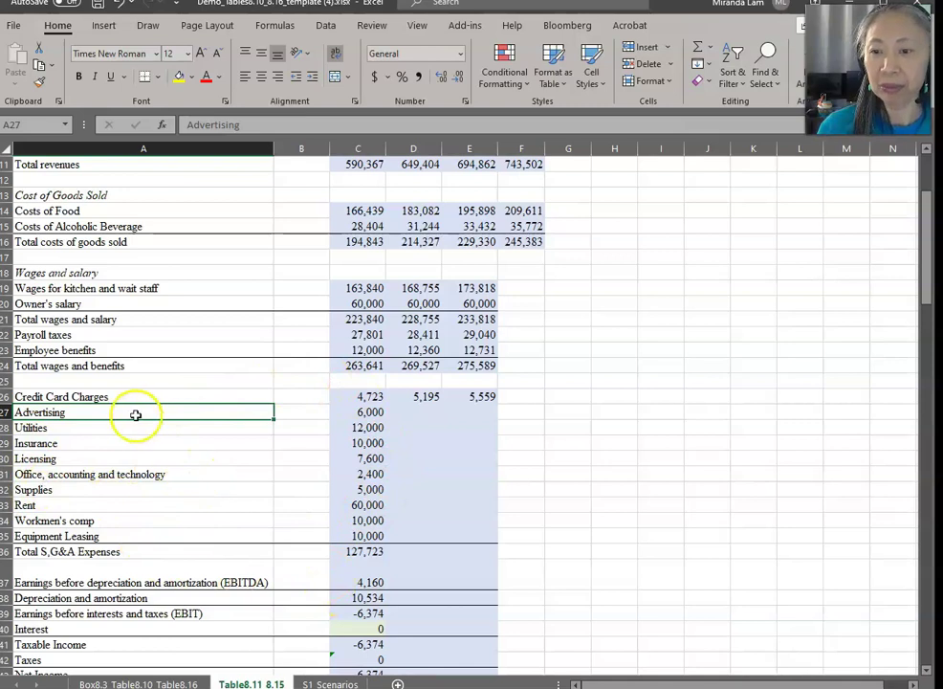
{"action": "left_click", "coordinate": [417, 412]}
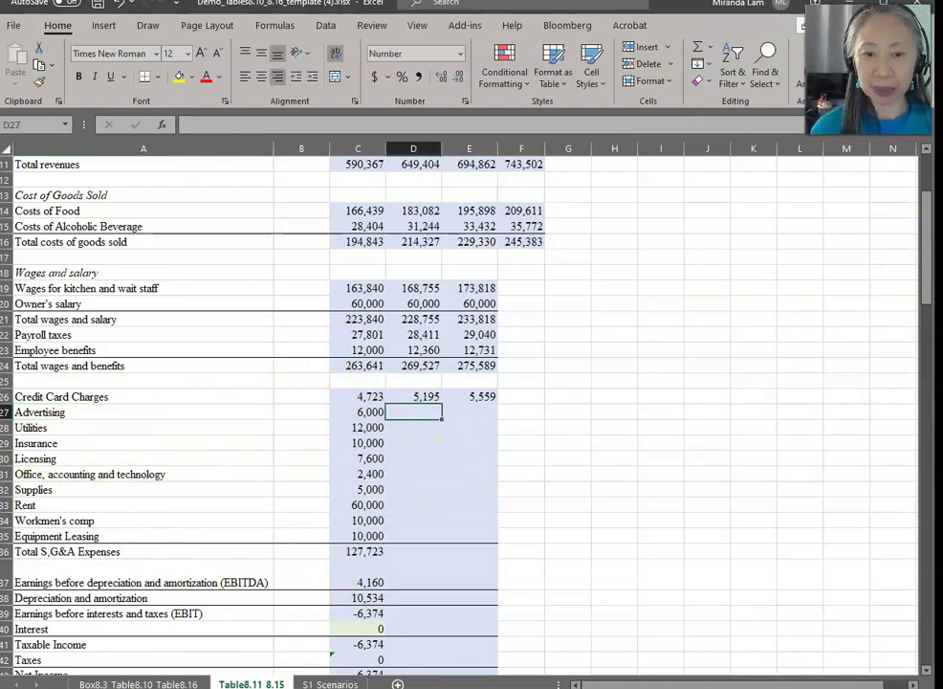
{"action": "left_click", "coordinate": [178, 682]}
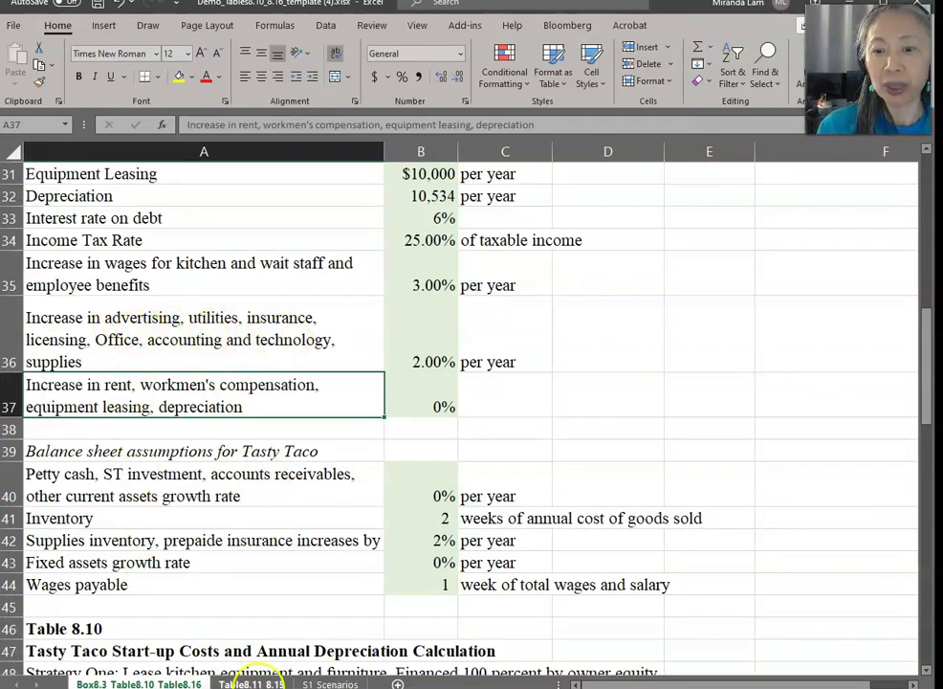
{"action": "left_click", "coordinate": [254, 683]}
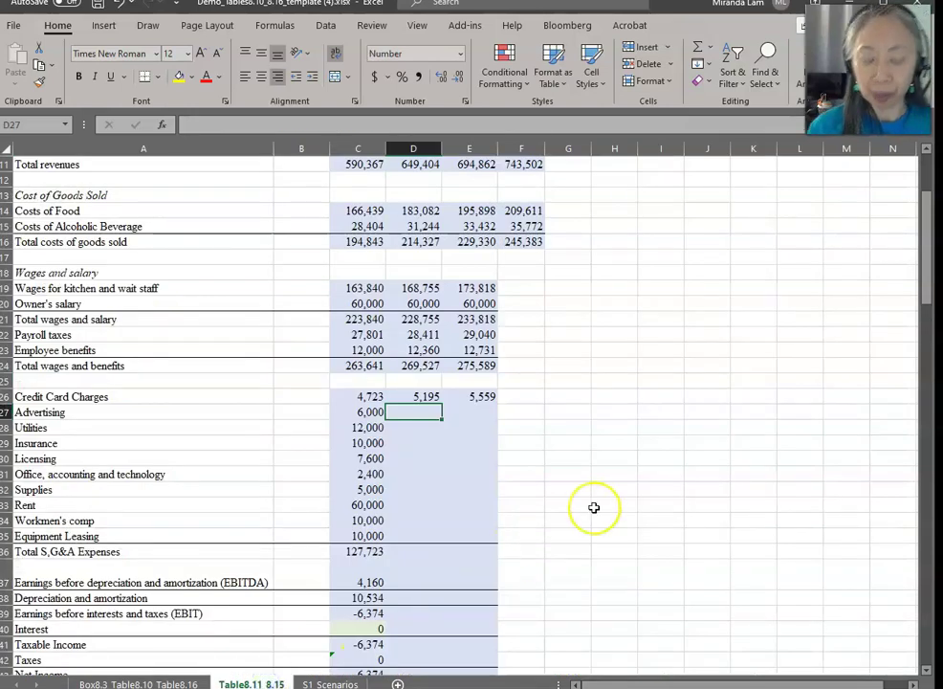
{"action": "type", "text": "="}
{"action": "key", "text": "Left"}
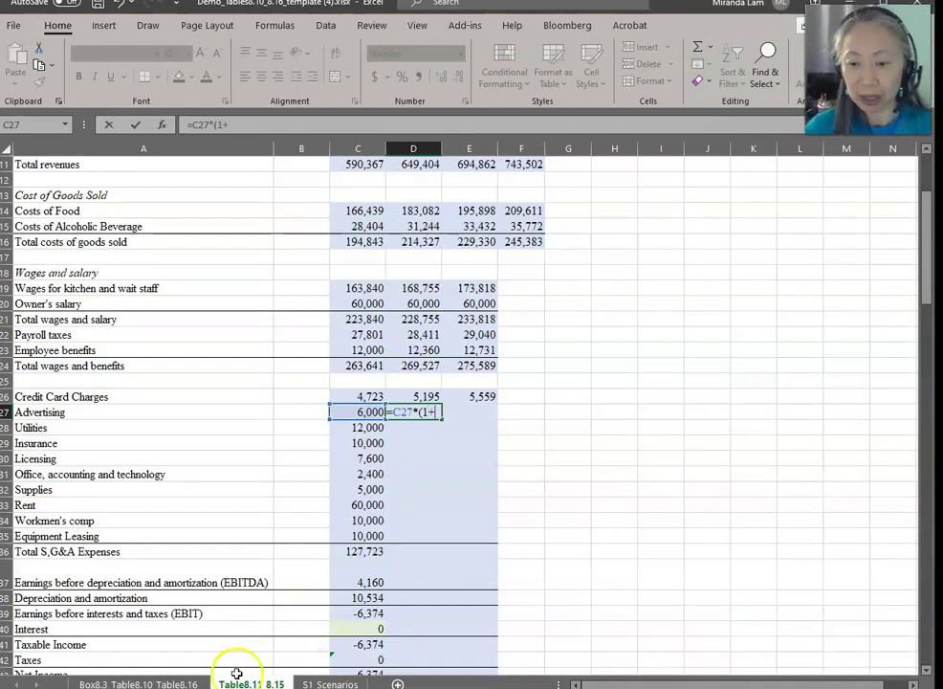
{"action": "left_click", "coordinate": [153, 683]}
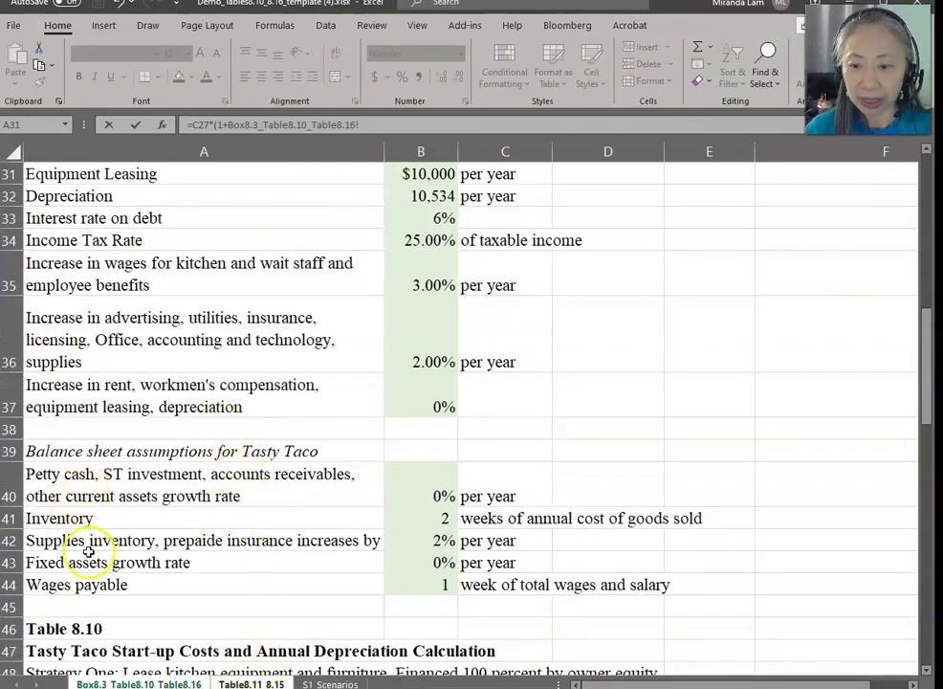
{"action": "left_click", "coordinate": [415, 323]}
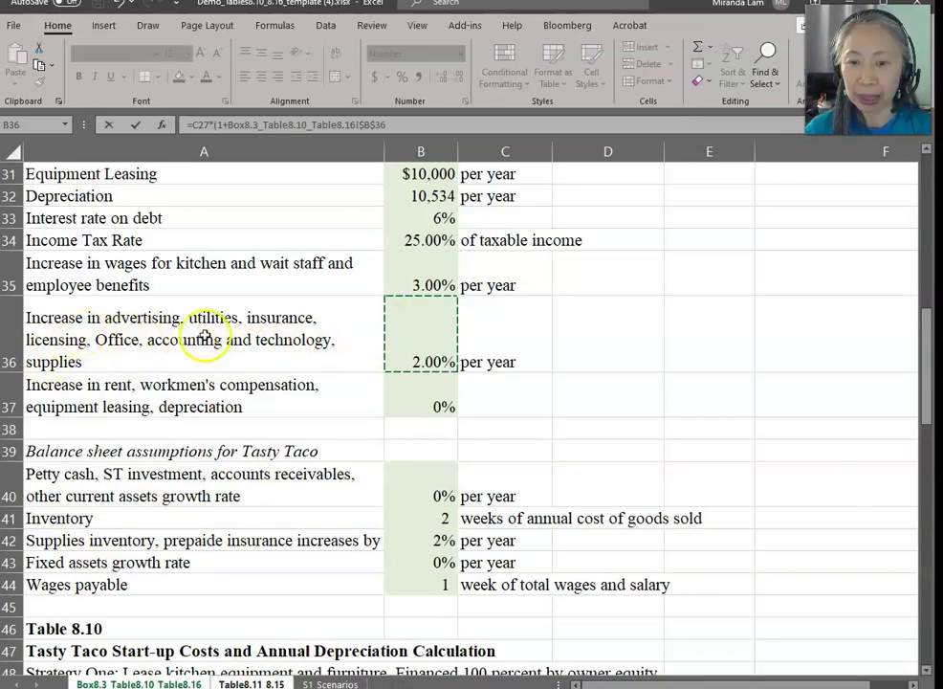
{"action": "left_click", "coordinate": [583, 146]}
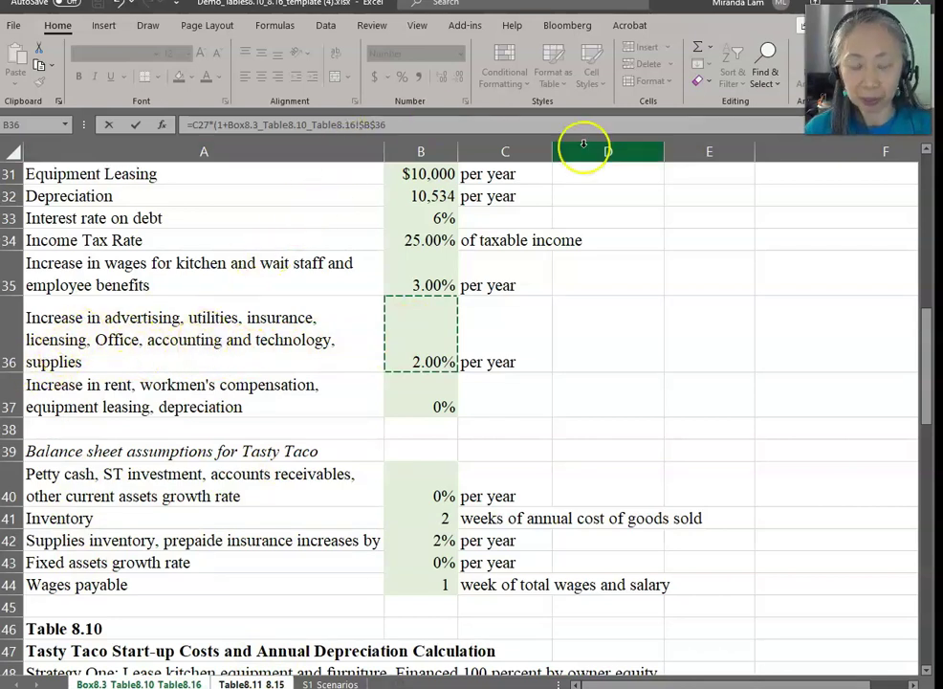
{"action": "key", "text": "Return"}
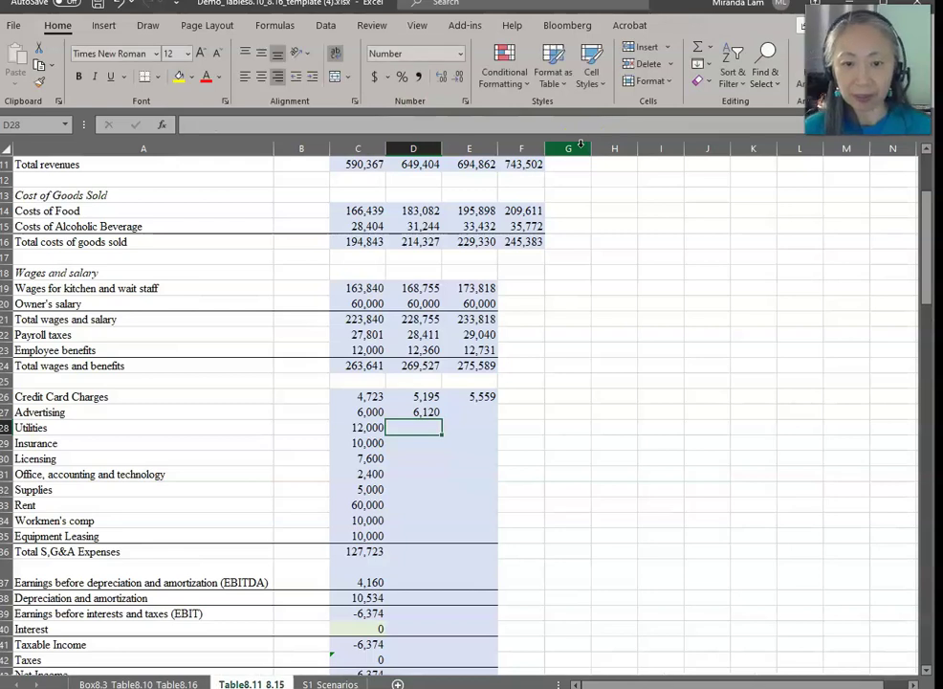
{"action": "left_click", "coordinate": [428, 410]}
{"action": "left_click_drag", "start_coordinate": [441, 417], "coordinate": [483, 490]}
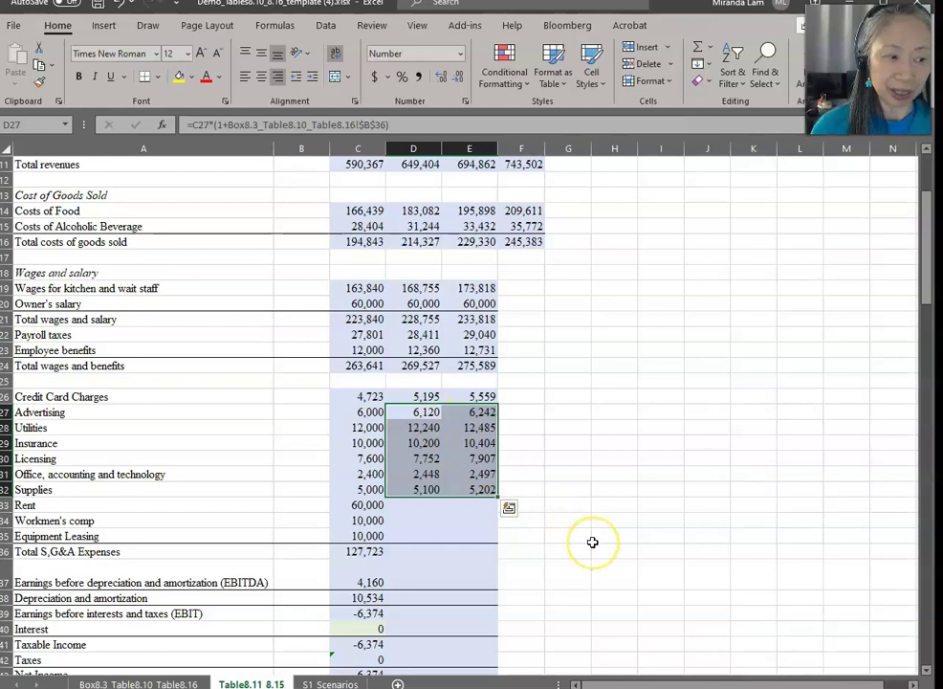
Calculate Year 2 rent in D33 with an absolute reference to the rent increase rate: =C33*(1+Box8.3_Table8.10_Table8.16!$B$37).
{"action": "left_click", "coordinate": [408, 505]}
{"action": "type", "text": "="}
{"action": "key", "text": "Left"}
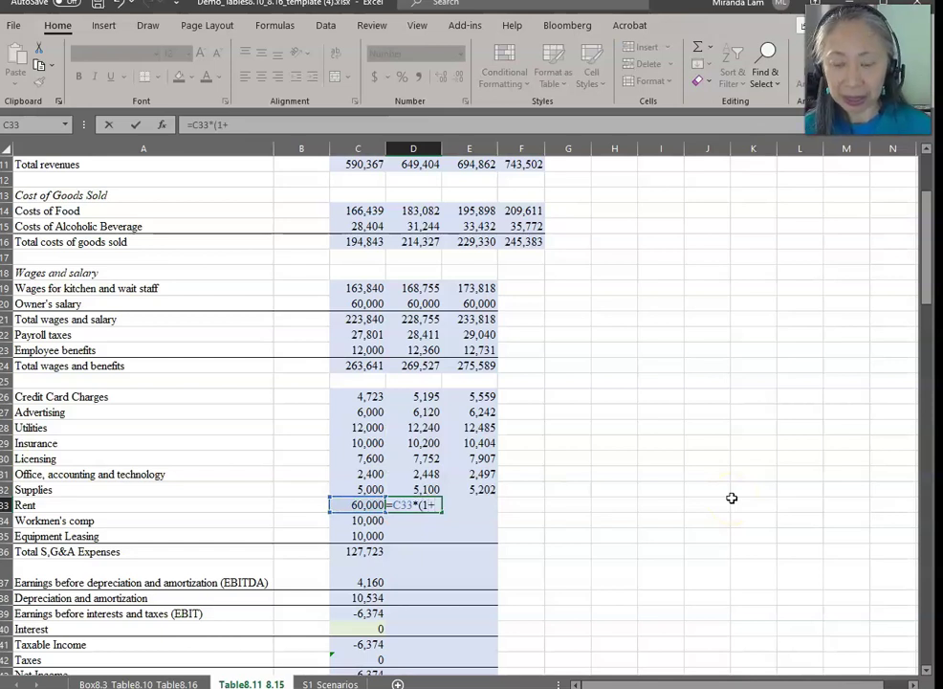
{"action": "left_click", "coordinate": [180, 683]}
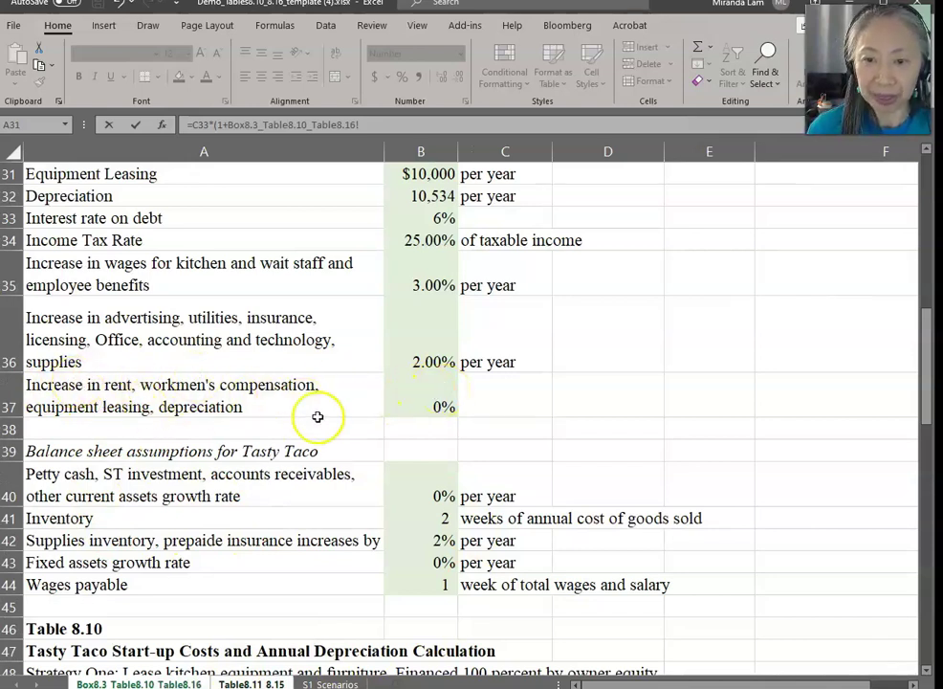
{"action": "left_click", "coordinate": [436, 403]}
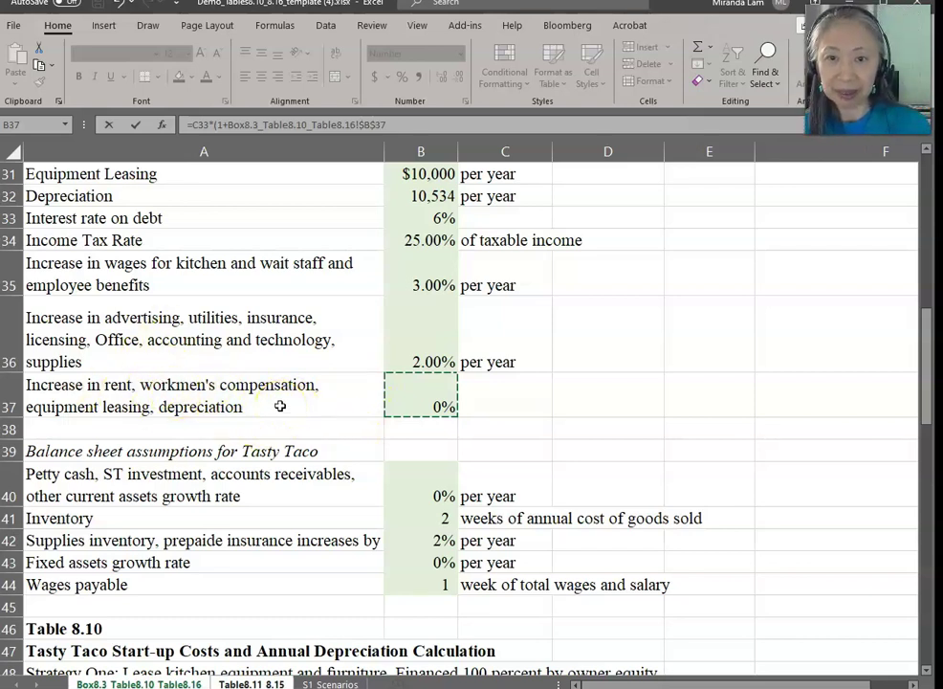
{"action": "key", "text": "Return"}
Copy the Year 2 rent formula and paste only the formula into D33:E35 for rent, workmen's comp and equipment leasing.
{"action": "key", "text": "Up"}
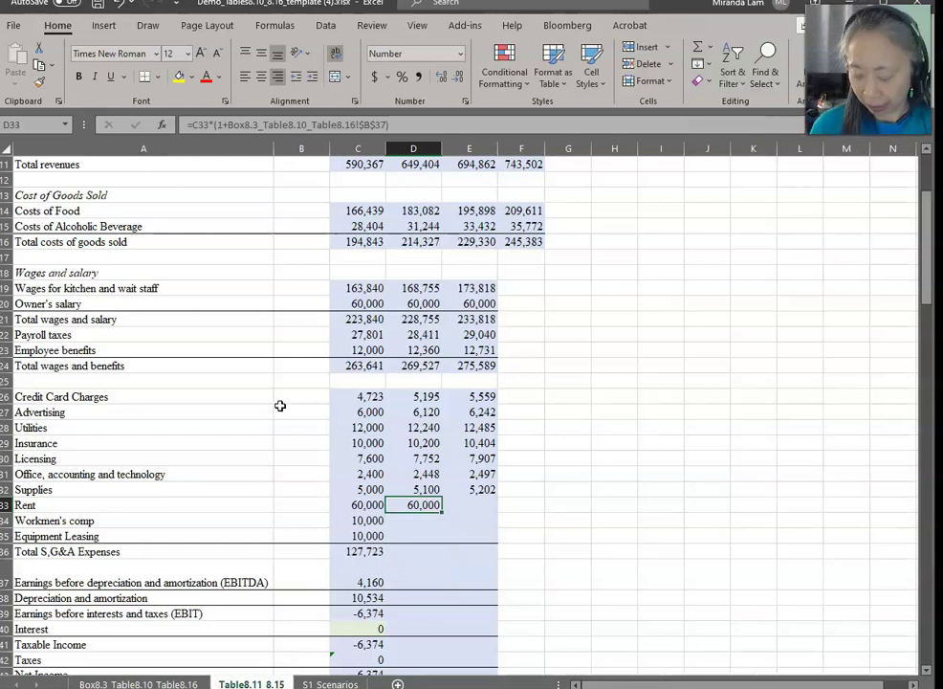
{"action": "key", "text": "ctrl+c"}
{"action": "left_click_drag", "start_coordinate": [423, 501], "coordinate": [469, 535]}
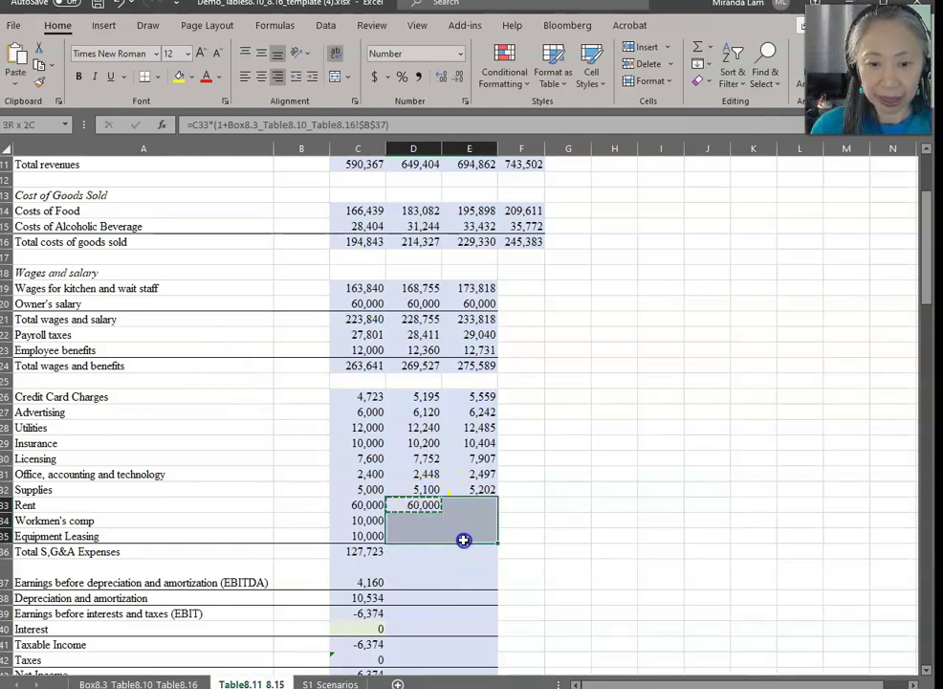
{"action": "left_click", "coordinate": [10, 91]}
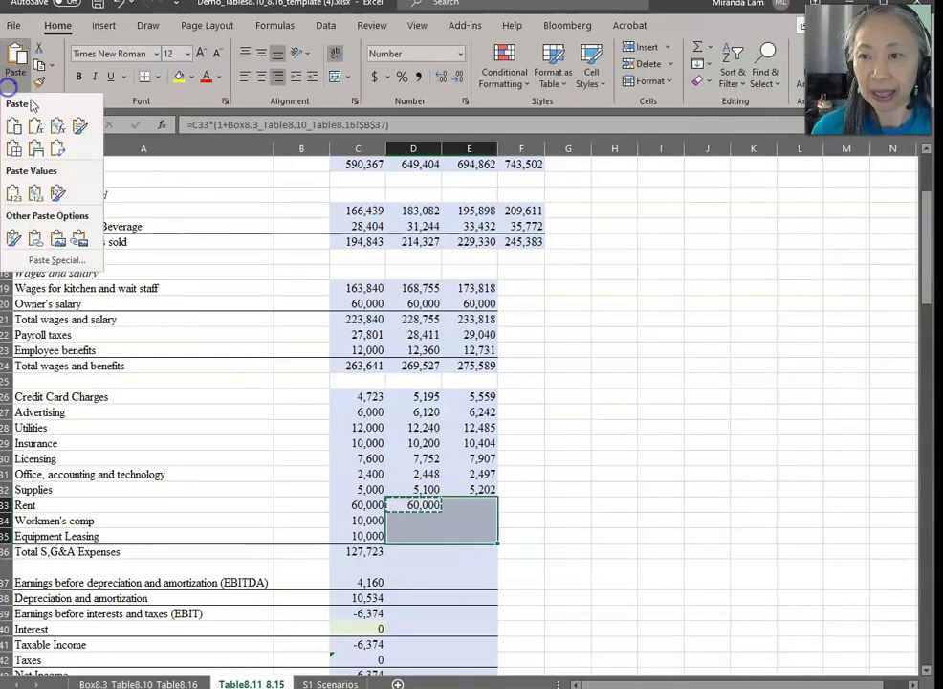
{"action": "left_click", "coordinate": [32, 125]}
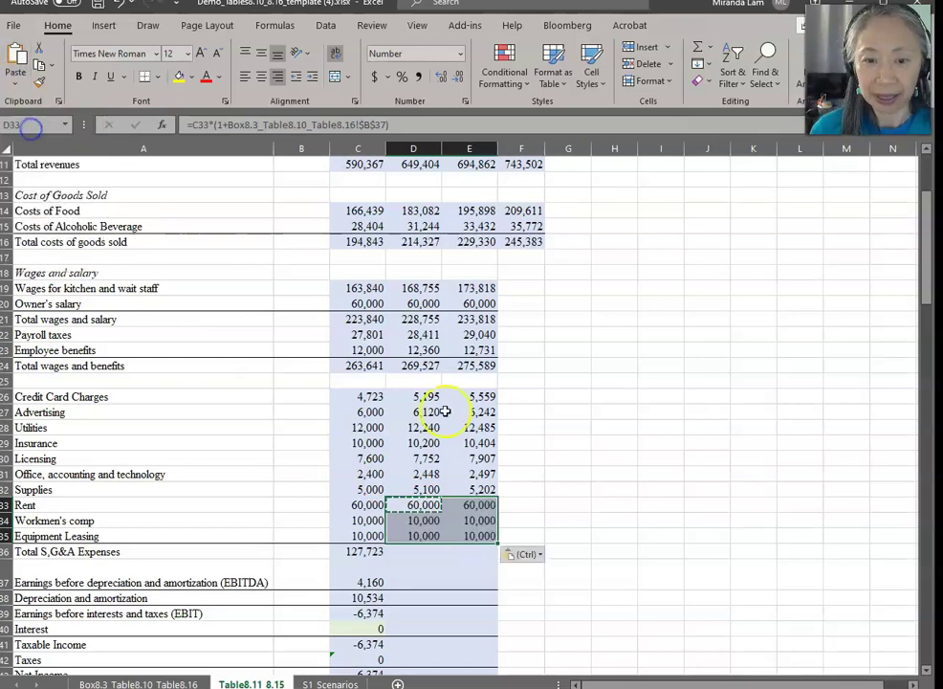
Copy the Year 1 total S,G&A expenses formula in C36 across Years 2 and 3 (D36:E36).
{"action": "left_click", "coordinate": [364, 553]}
{"action": "key", "text": "ctrl+c"}
{"action": "key", "text": "shift+Right"}
{"action": "key", "text": "shift+Right"}
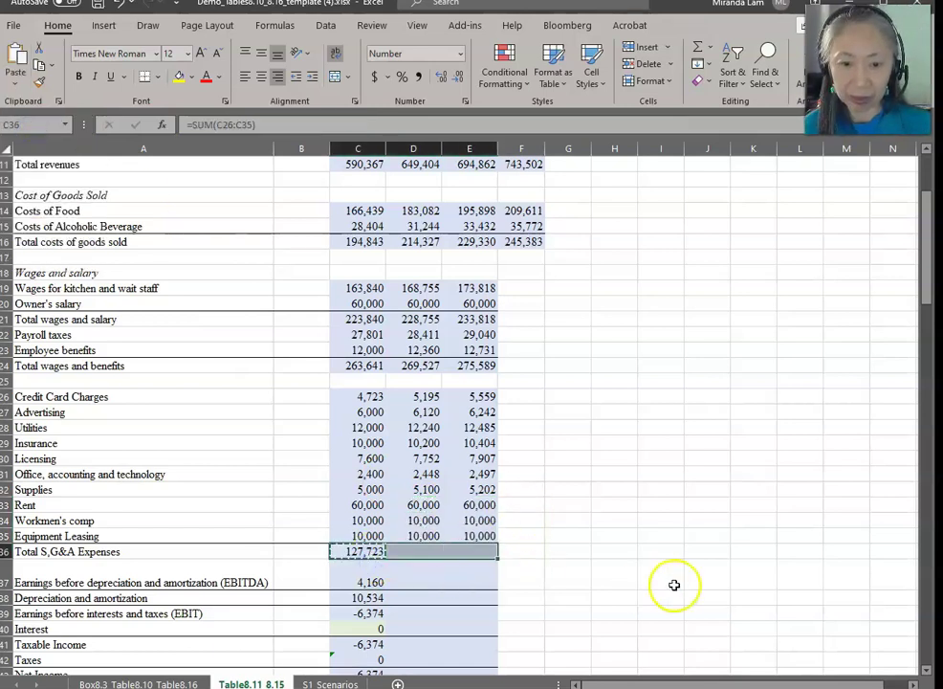
{"action": "key", "text": "ctrl+v"}
Review the Year 1 EBITDA and depreciation formulas, and copy the equipment leasing formulas in D35:E35 into depreciation and amortization, D38:E38.
{"action": "scroll", "coordinate": [610, 574], "scroll_direction": "down", "scroll_amount": 2}
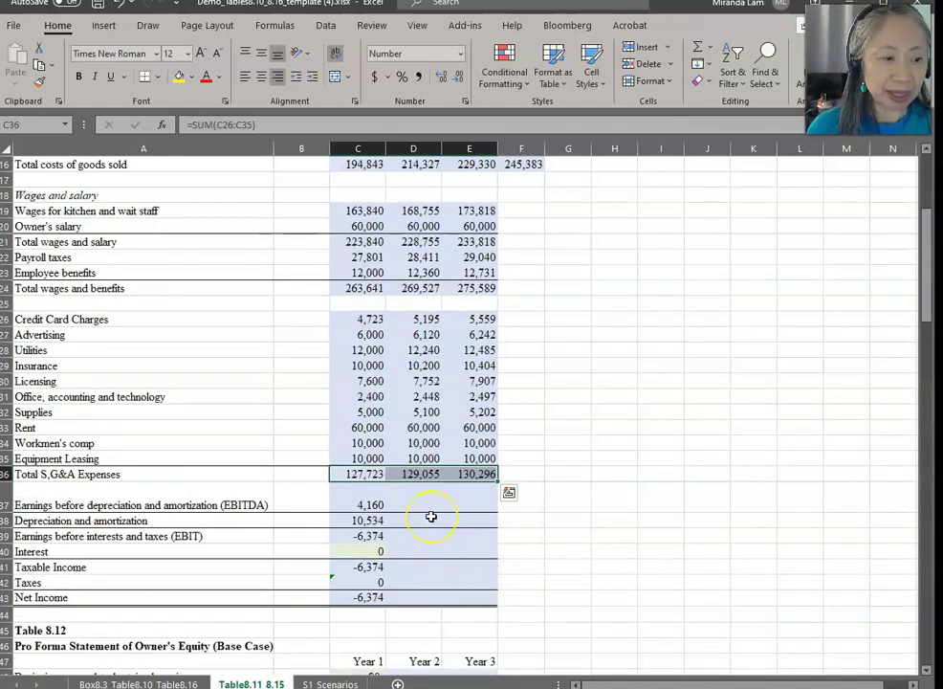
{"action": "left_click", "coordinate": [371, 504]}
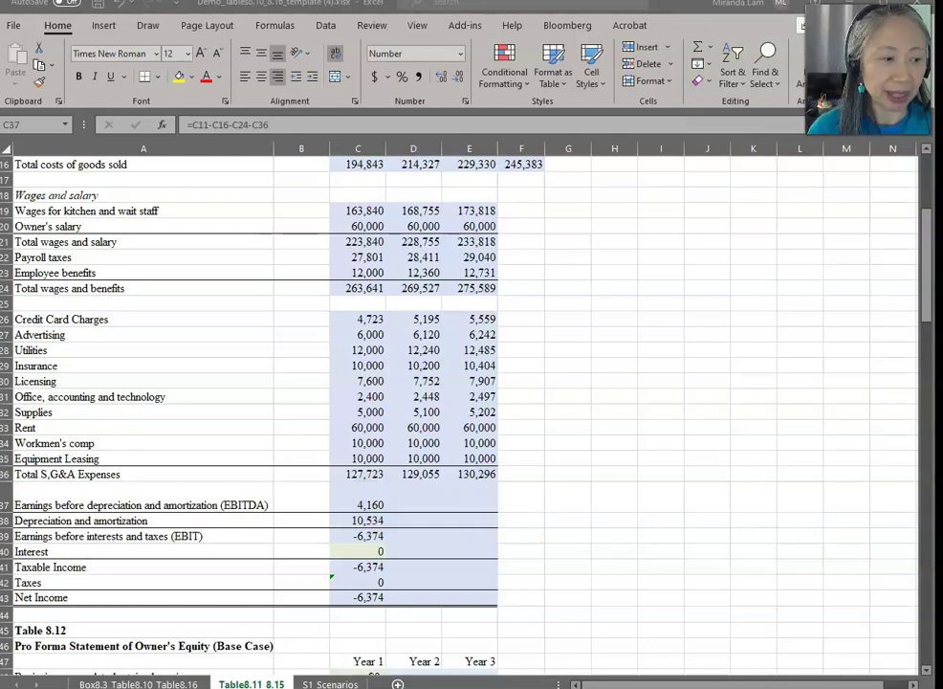
{"action": "left_click", "coordinate": [361, 521]}
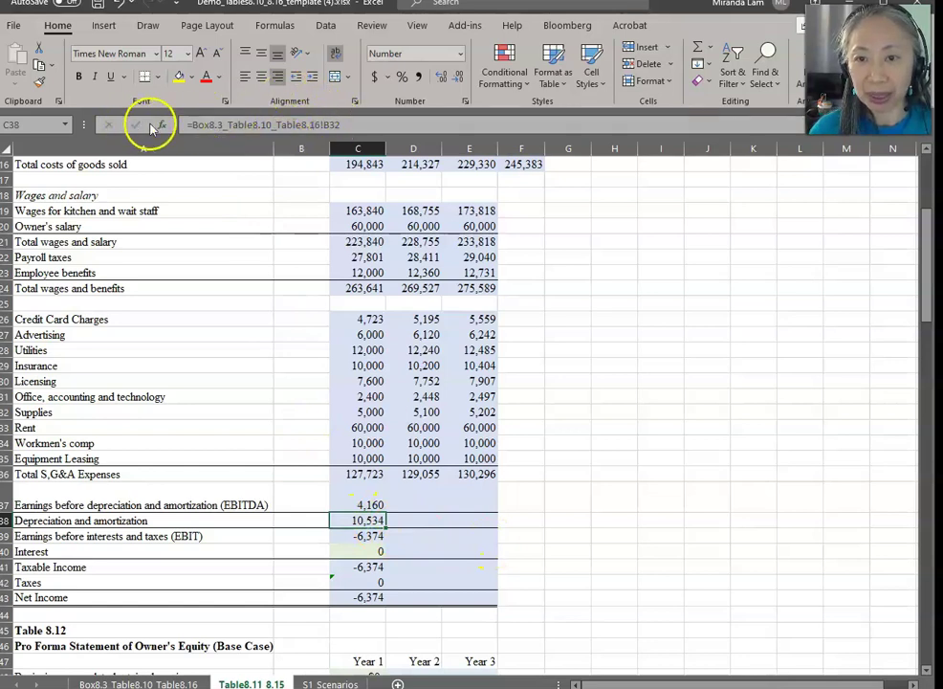
{"action": "left_click", "coordinate": [422, 459]}
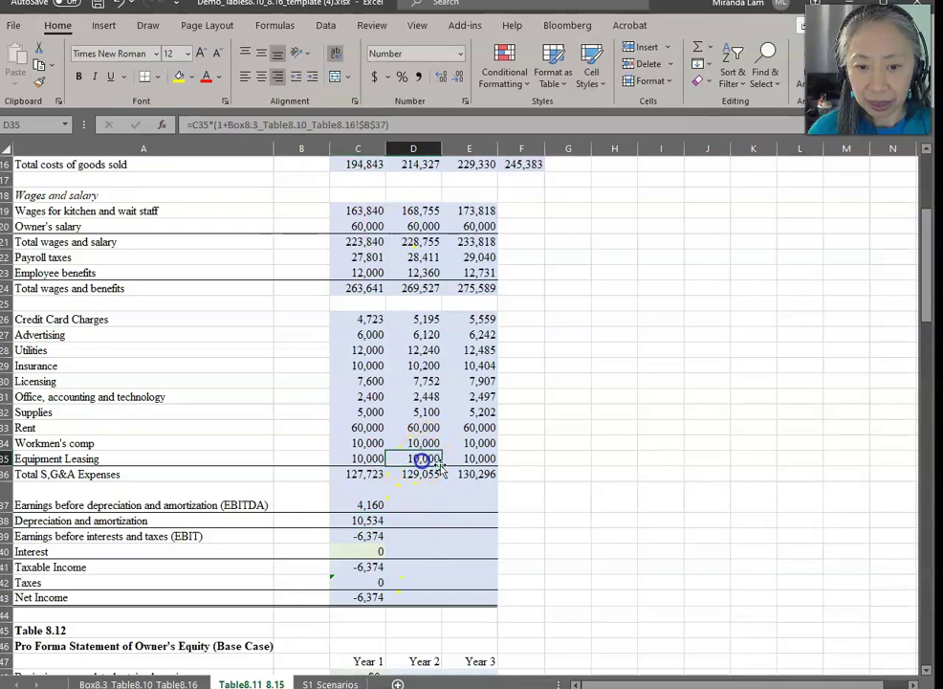
{"action": "key", "text": "shift+Right"}
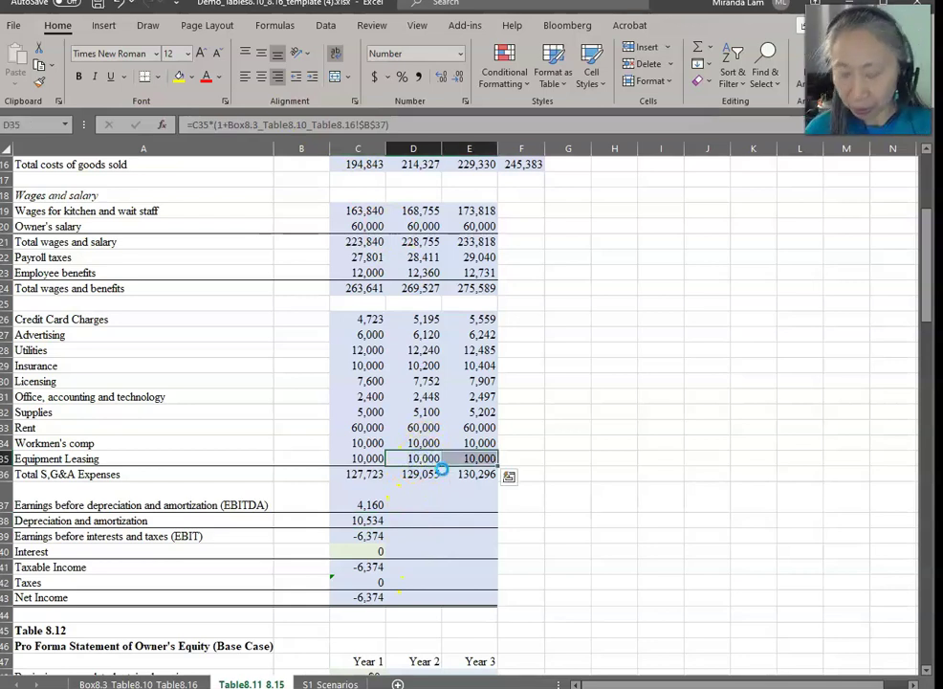
{"action": "key", "text": "ctrl+c"}
{"action": "left_click", "coordinate": [407, 517]}
{"action": "key", "text": "ctrl+v"}
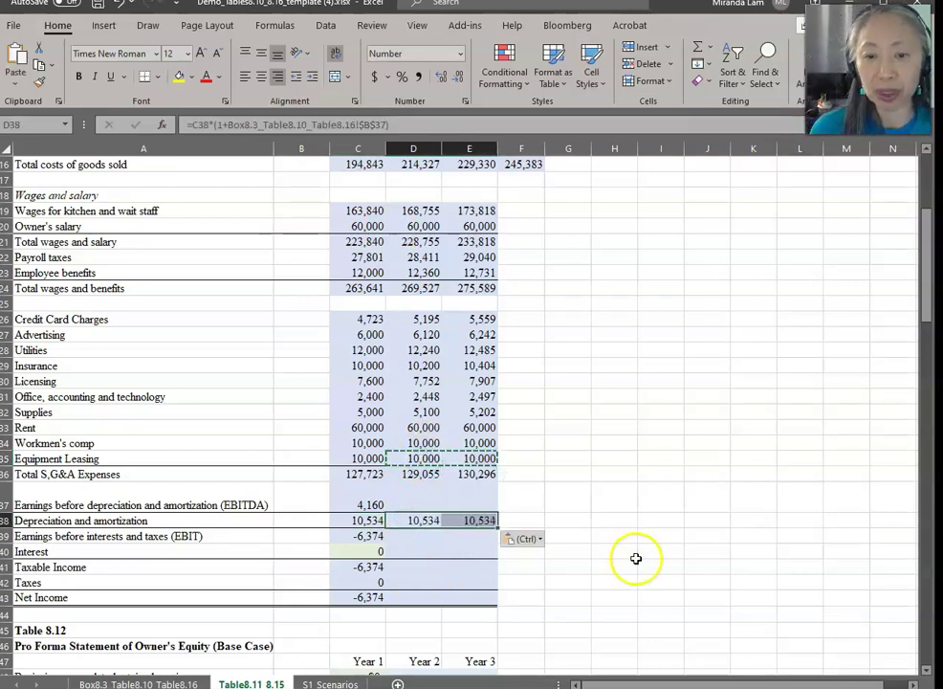
{"action": "key", "text": "Escape"}
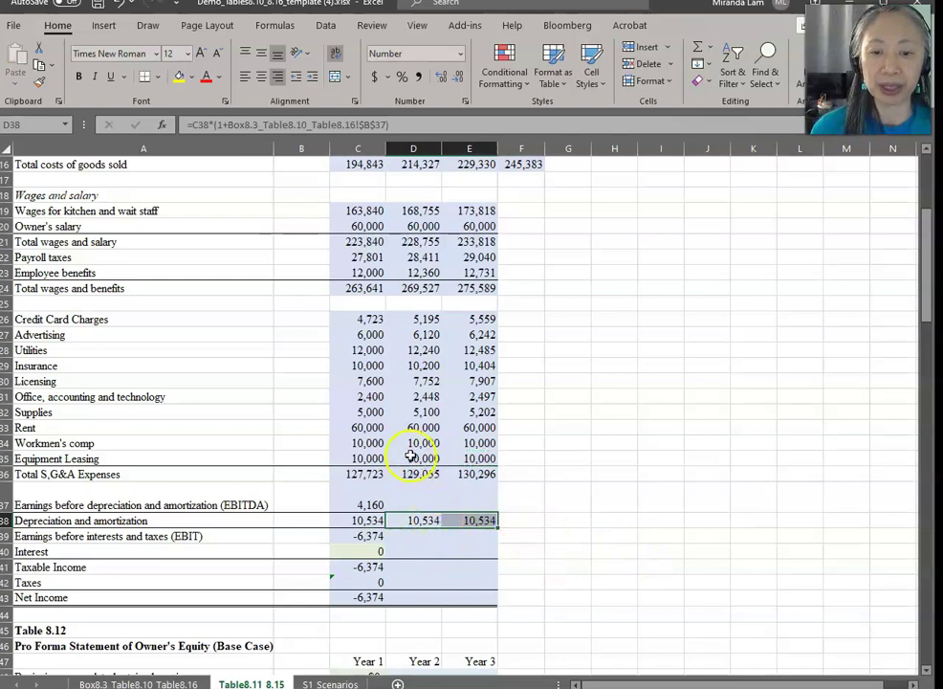
Extend the Year 1 EBITDA and EBIT formulas in rows 37 and 39 across Years 2 and 3.
{"action": "left_click", "coordinate": [391, 504]}
{"action": "key", "text": "ctrl+c"}
{"action": "left_click_drag", "start_coordinate": [391, 504], "coordinate": [436, 502]}
{"action": "key", "text": "ctrl+v"}
{"action": "key", "text": "Down"}
{"action": "key", "text": "Down"}
{"action": "key", "text": "Left"}
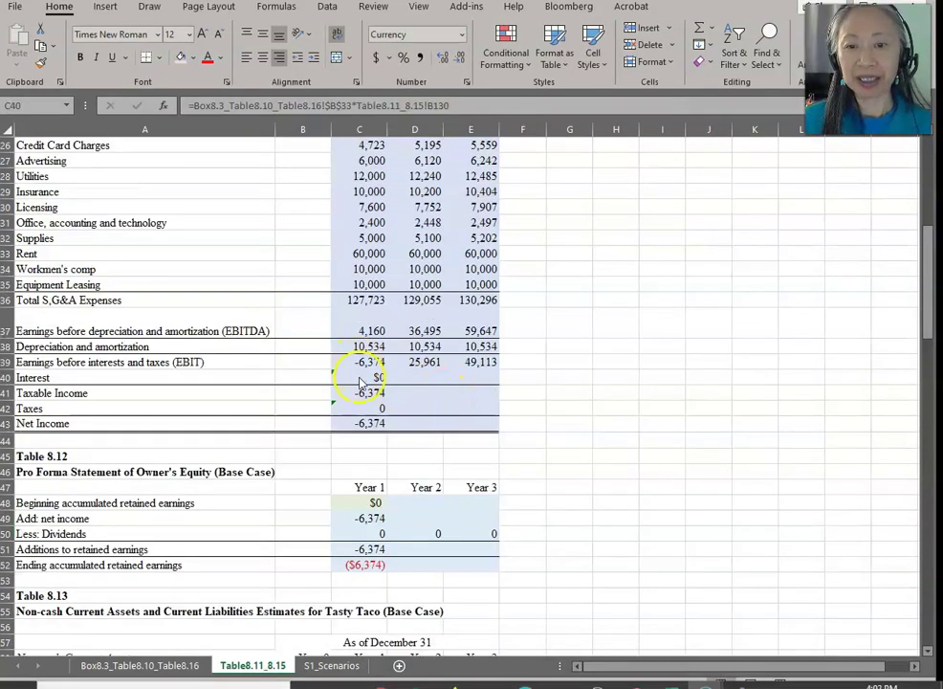
Copy the Year 1 interest, taxable income, taxes and net income formulas in C40:C43 into Years 2 and 3 (D40:E43).
{"action": "left_click", "coordinate": [360, 377]}
{"action": "key", "text": "shift+Down"}
{"action": "key", "text": "shift+Down"}
{"action": "key", "text": "shift+Down"}
{"action": "key", "text": "ctrl+c"}
{"action": "key", "text": "Right"}
{"action": "key", "text": "shift+Right"}
{"action": "key", "text": "Return"}
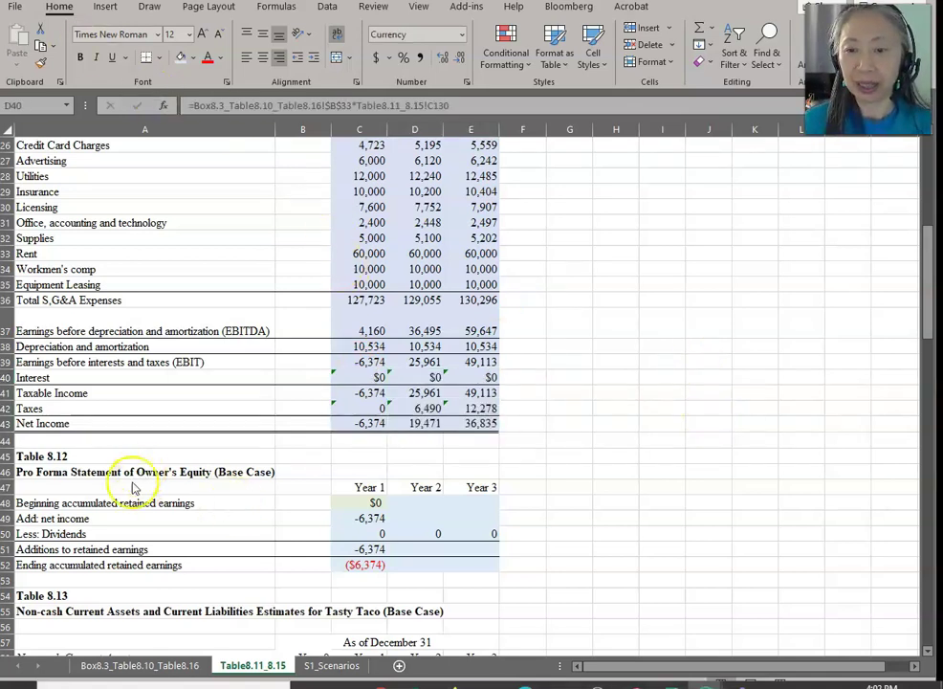
Link Year 2 beginning accumulated retained earnings in D48 to Year 1 ending accumulated retained earnings with =C52.
{"action": "left_click", "coordinate": [417, 501]}
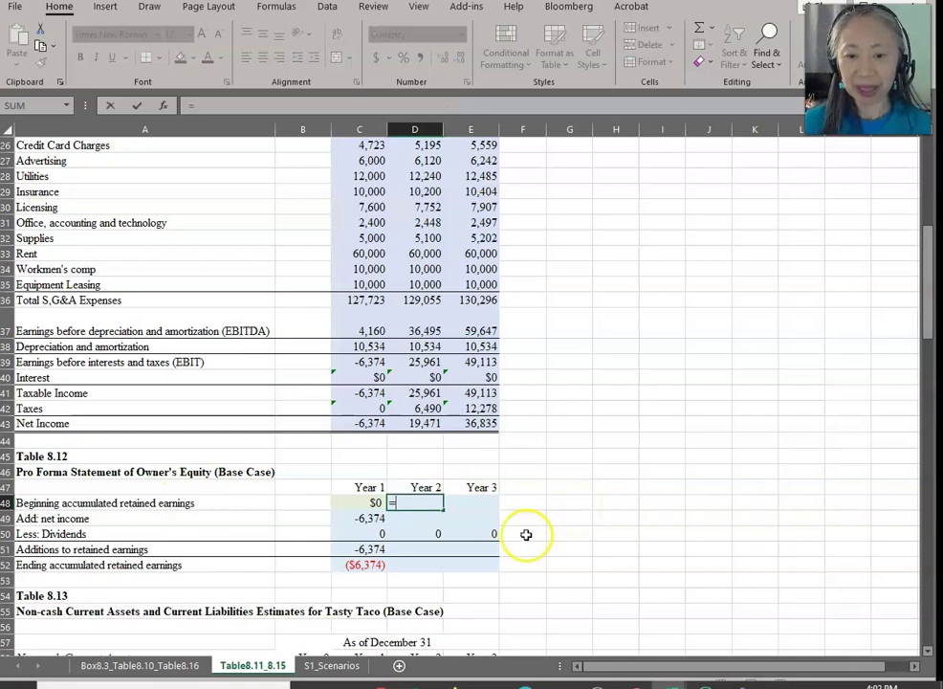
{"action": "left_click", "coordinate": [346, 564]}
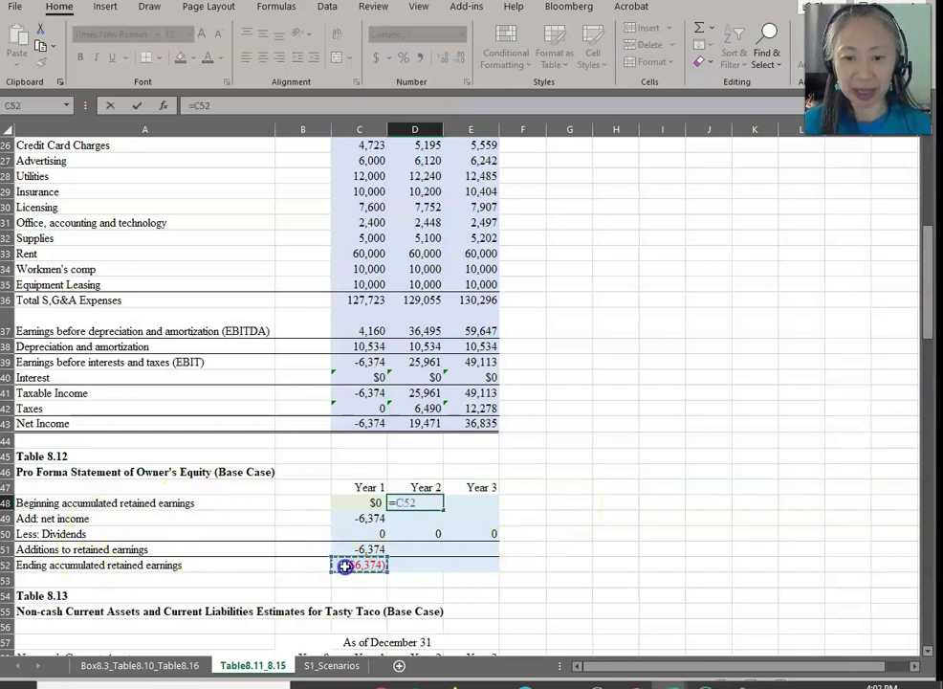
{"action": "key", "text": "Return"}
Copy the Year 1 owner's equity formulas in C49:C52, from net income to ending retained earnings, into Year 2 (D49:D52).
{"action": "key", "text": "Left"}
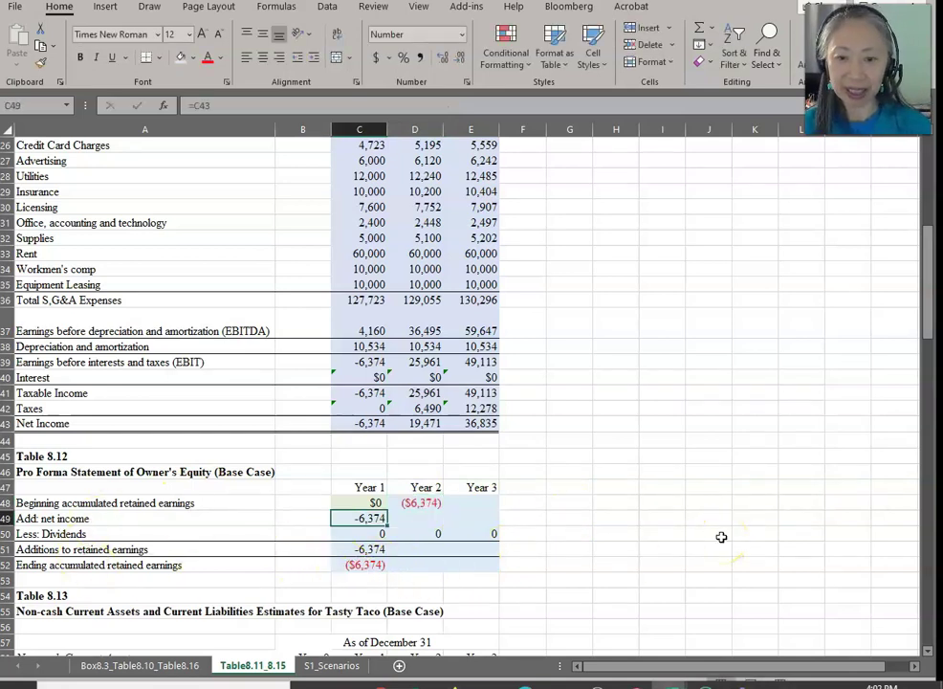
{"action": "key", "text": "shift+Down"}
{"action": "key", "text": "shift+Down"}
{"action": "key", "text": "shift+Down"}
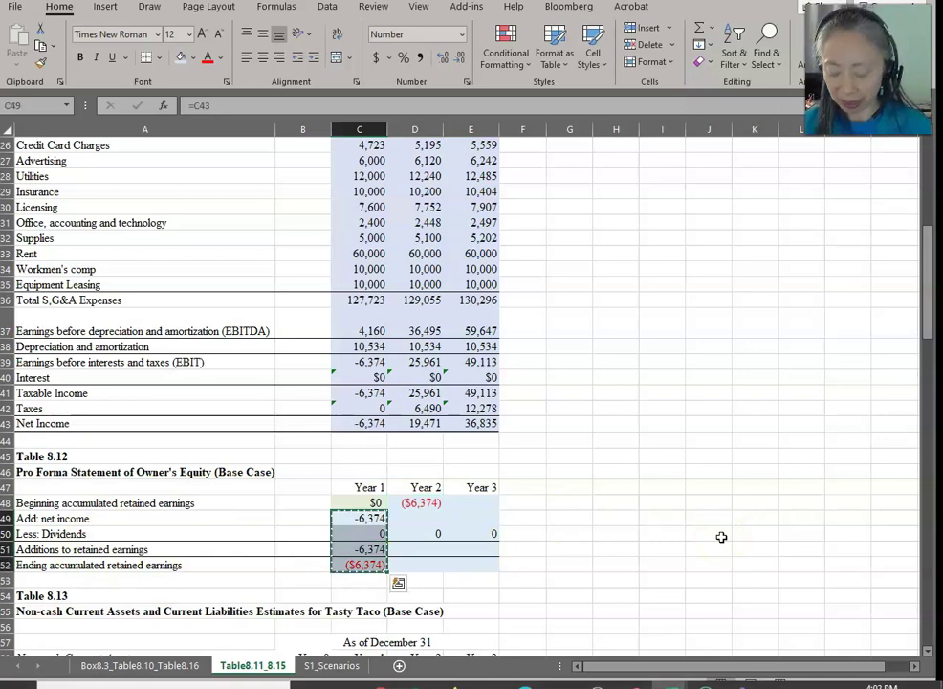
{"action": "key", "text": "ctrl+c"}
{"action": "key", "text": "Right"}
{"action": "key", "text": "Return"}
Copy the complete Year 2 owner's equity column D48:D52 into Year 3 (E48:E52).
{"action": "key", "text": "Up"}
{"action": "key", "text": "shift+Down"}
{"action": "key", "text": "shift+Down"}
{"action": "key", "text": "shift+Down"}
{"action": "key", "text": "shift+Down"}
{"action": "key", "text": "ctrl+c"}
{"action": "key", "text": "Right"}
{"action": "key", "text": "ctrl+v"}
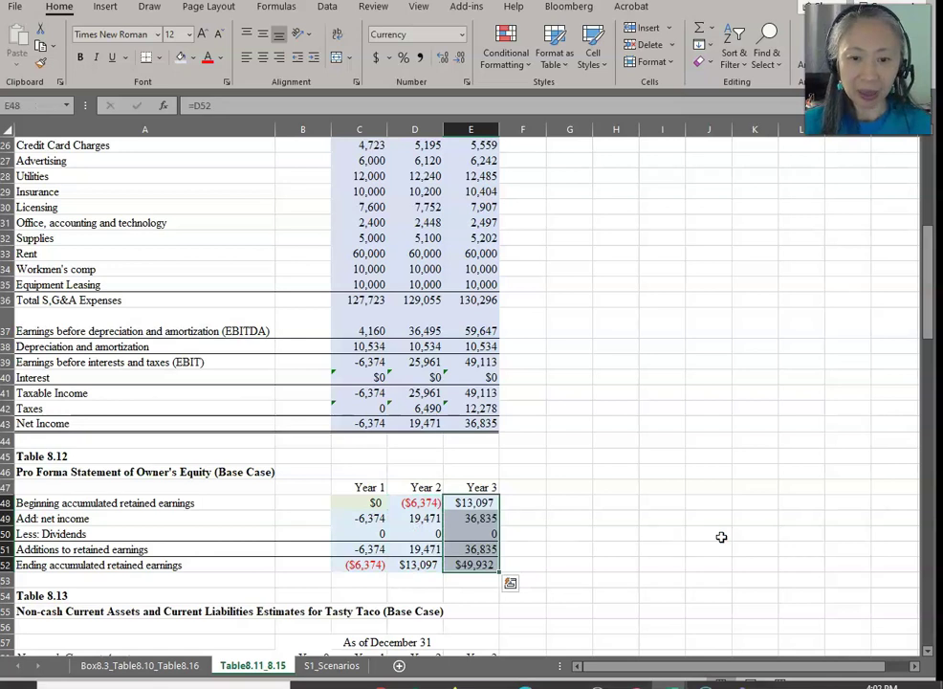
{"action": "left_click", "coordinate": [513, 468]}
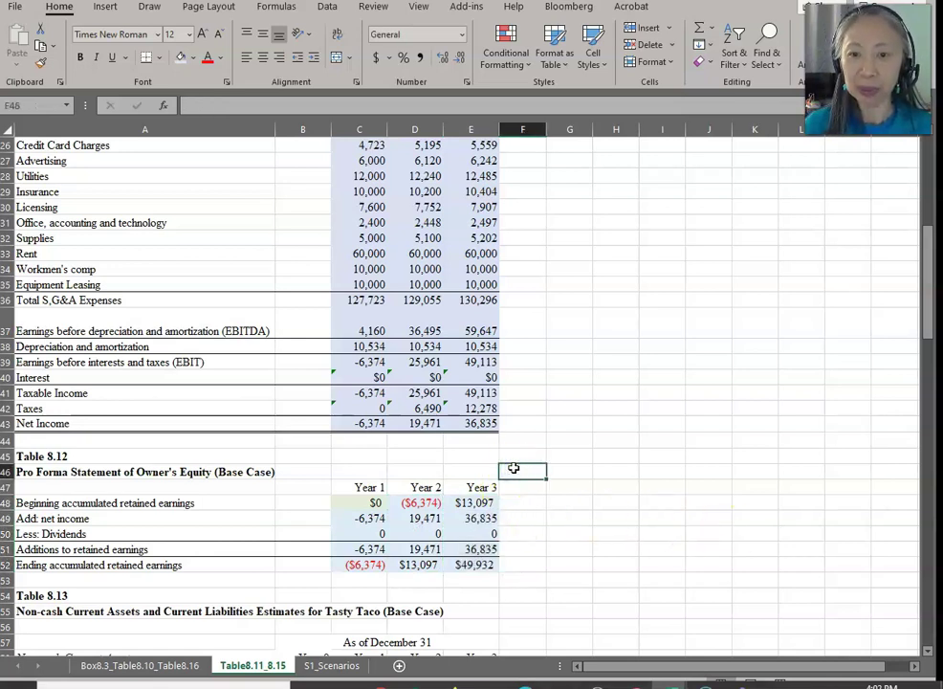